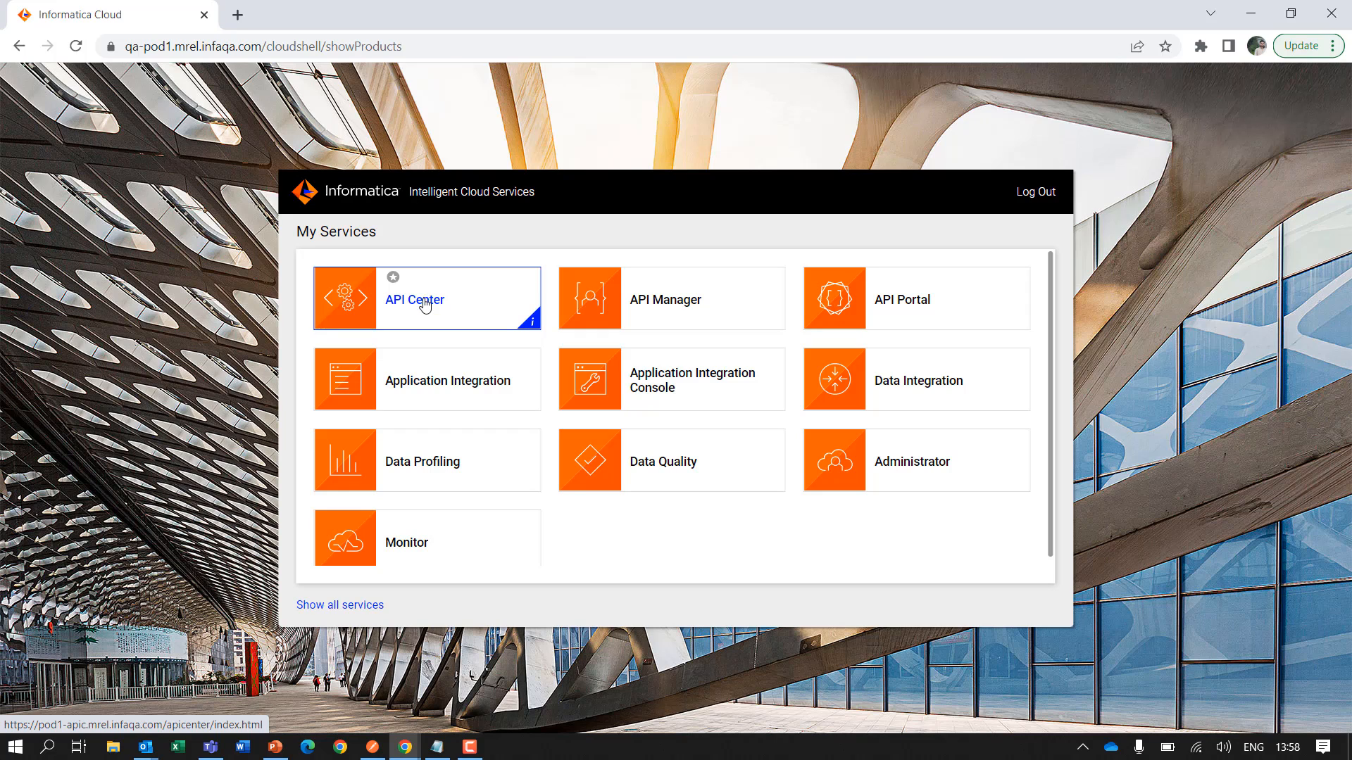
Open the API Center service and create a new project named Preview Demo
{"action": "mouse_move", "coordinate": [529, 329]}
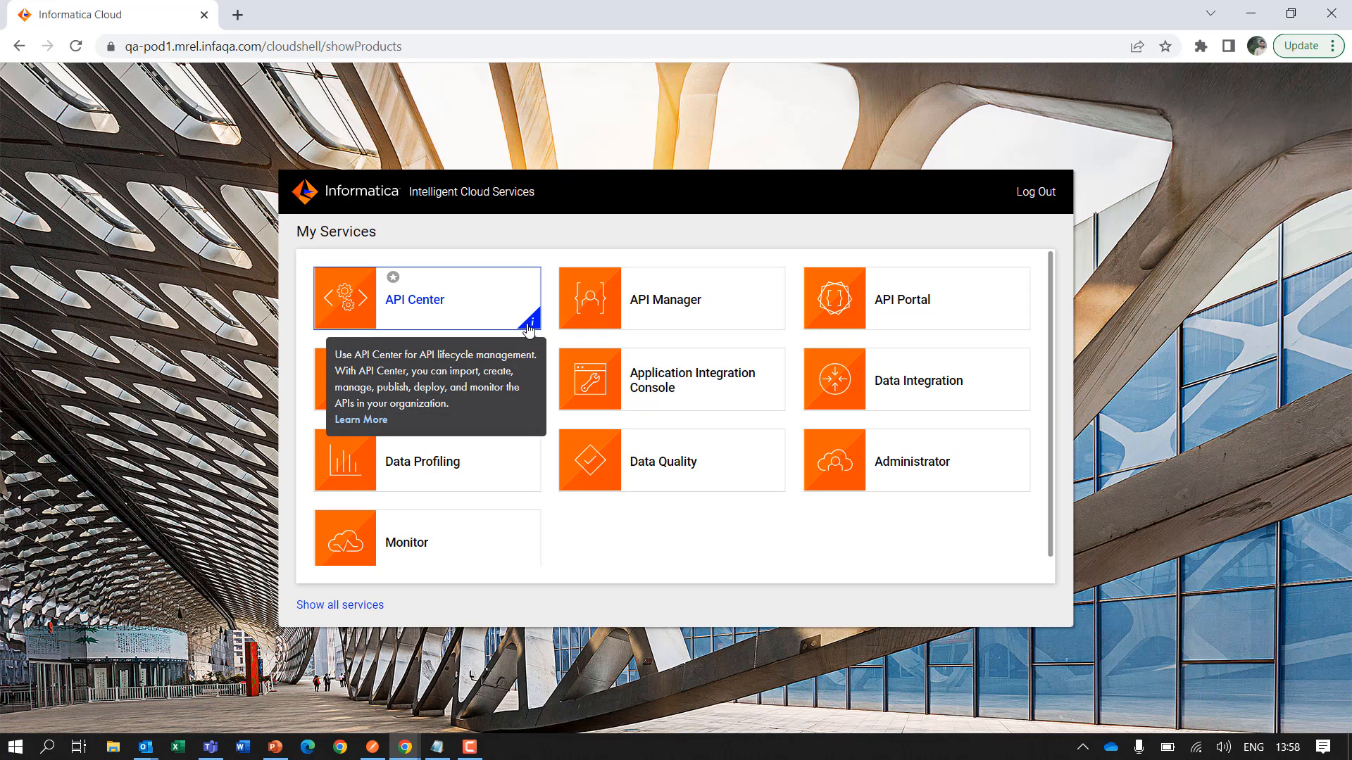
{"action": "left_click", "coordinate": [437, 304]}
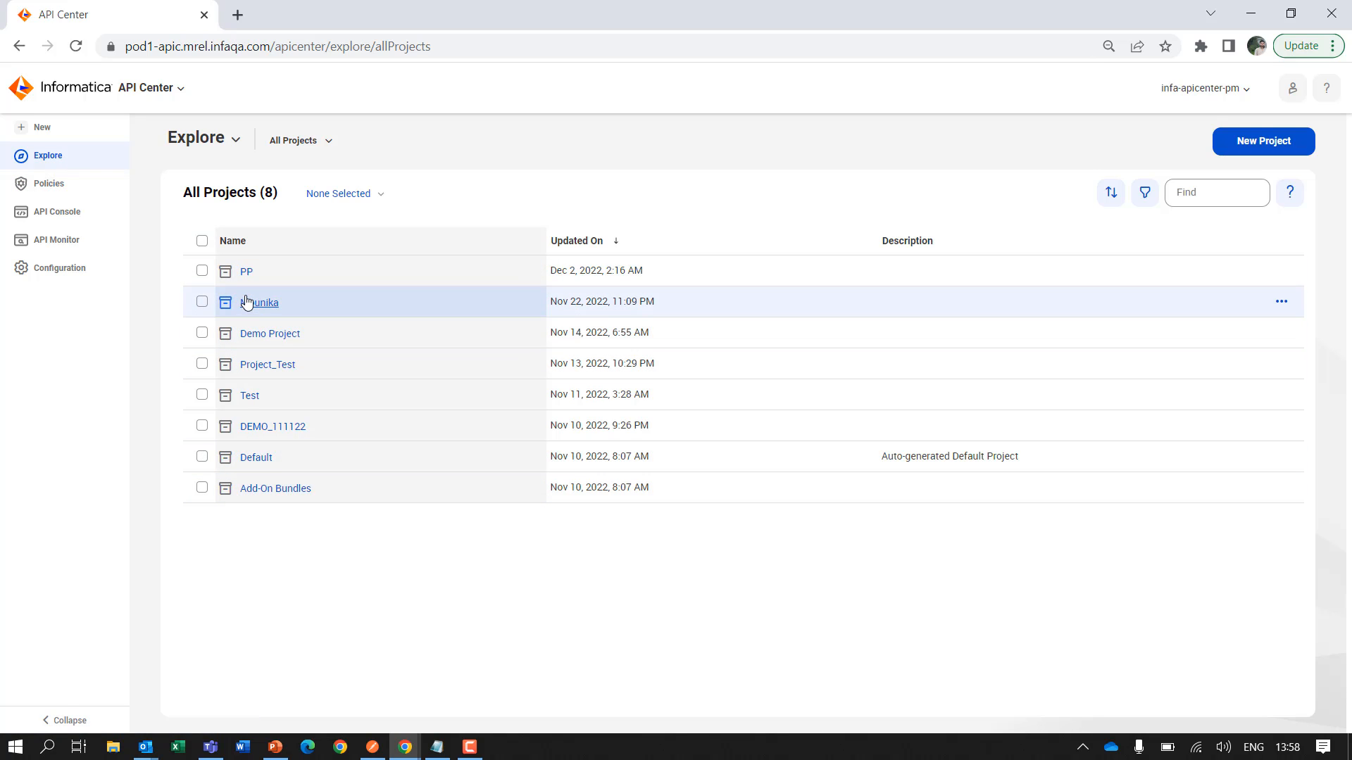
{"action": "left_click", "coordinate": [1270, 145]}
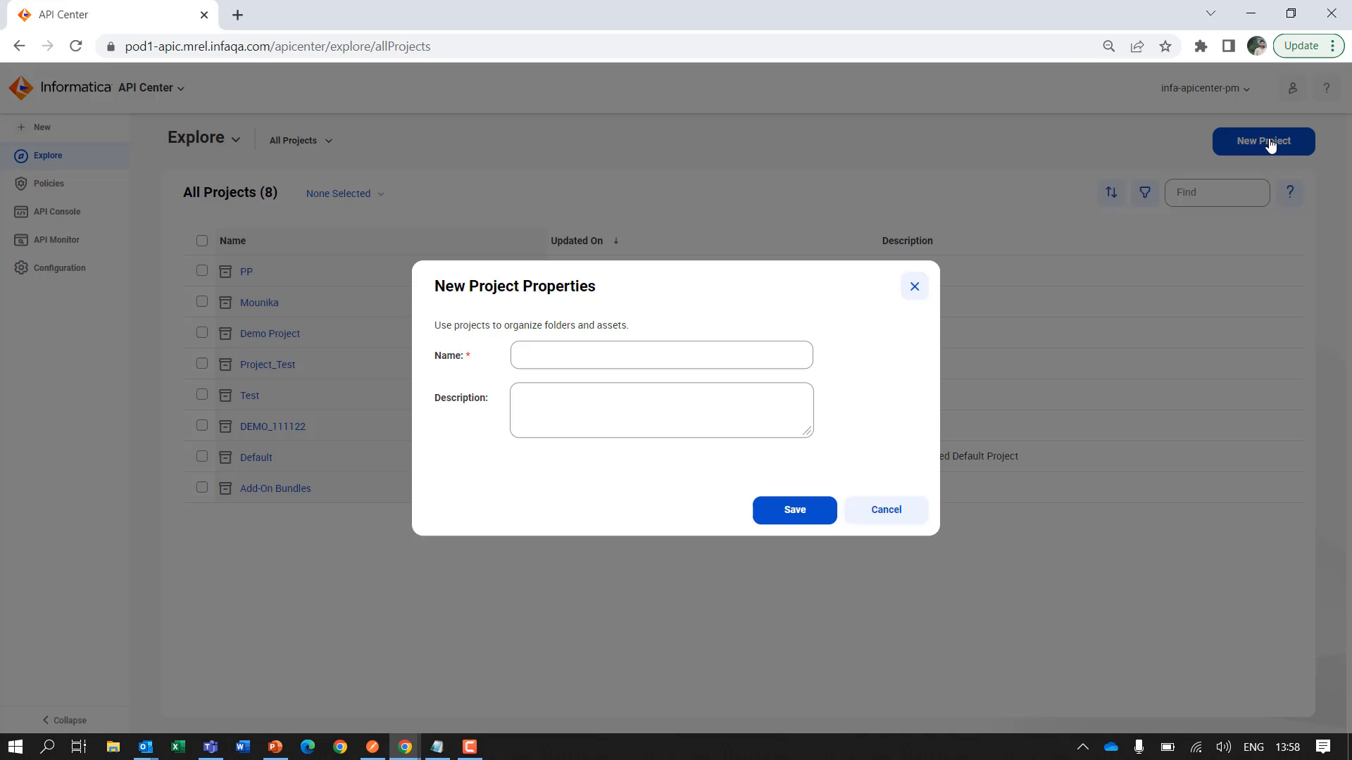
{"action": "left_click", "coordinate": [768, 355]}
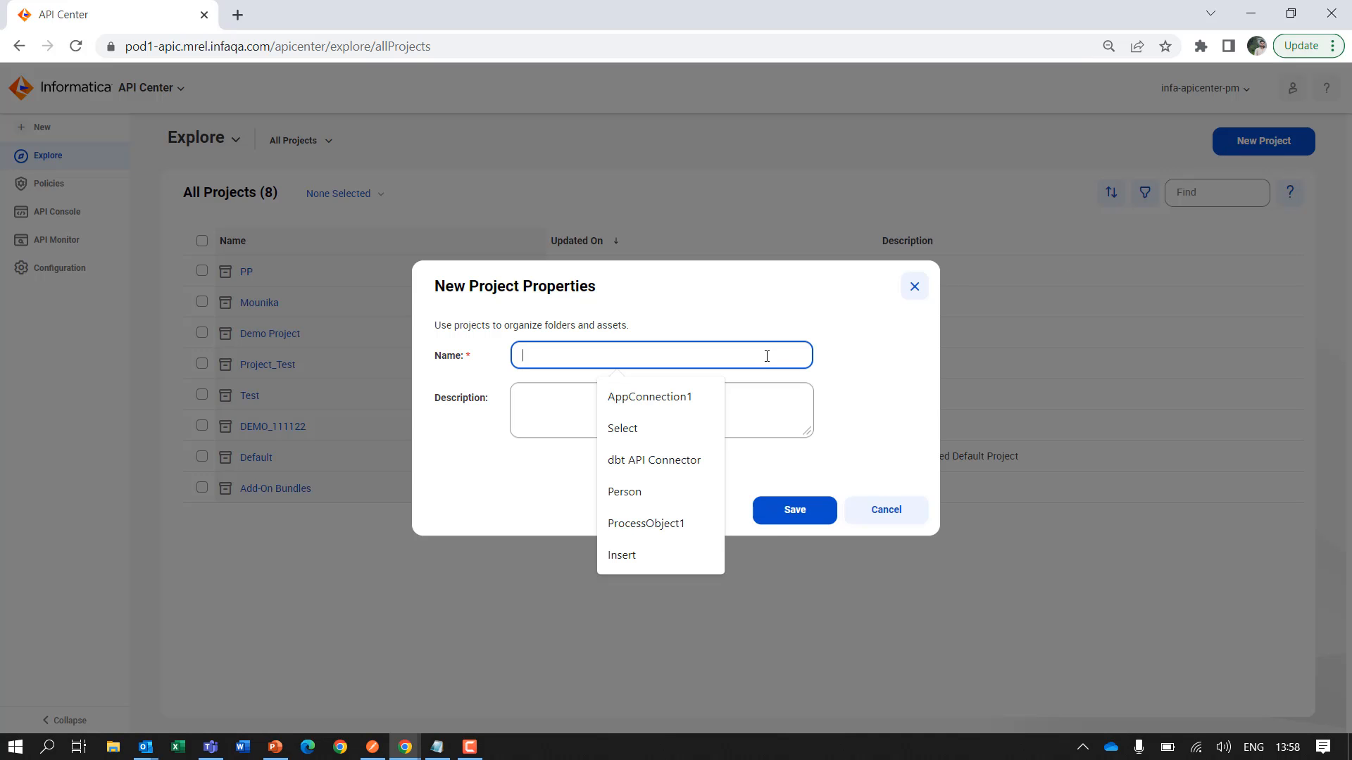
{"action": "type", "text": "Preview De"}
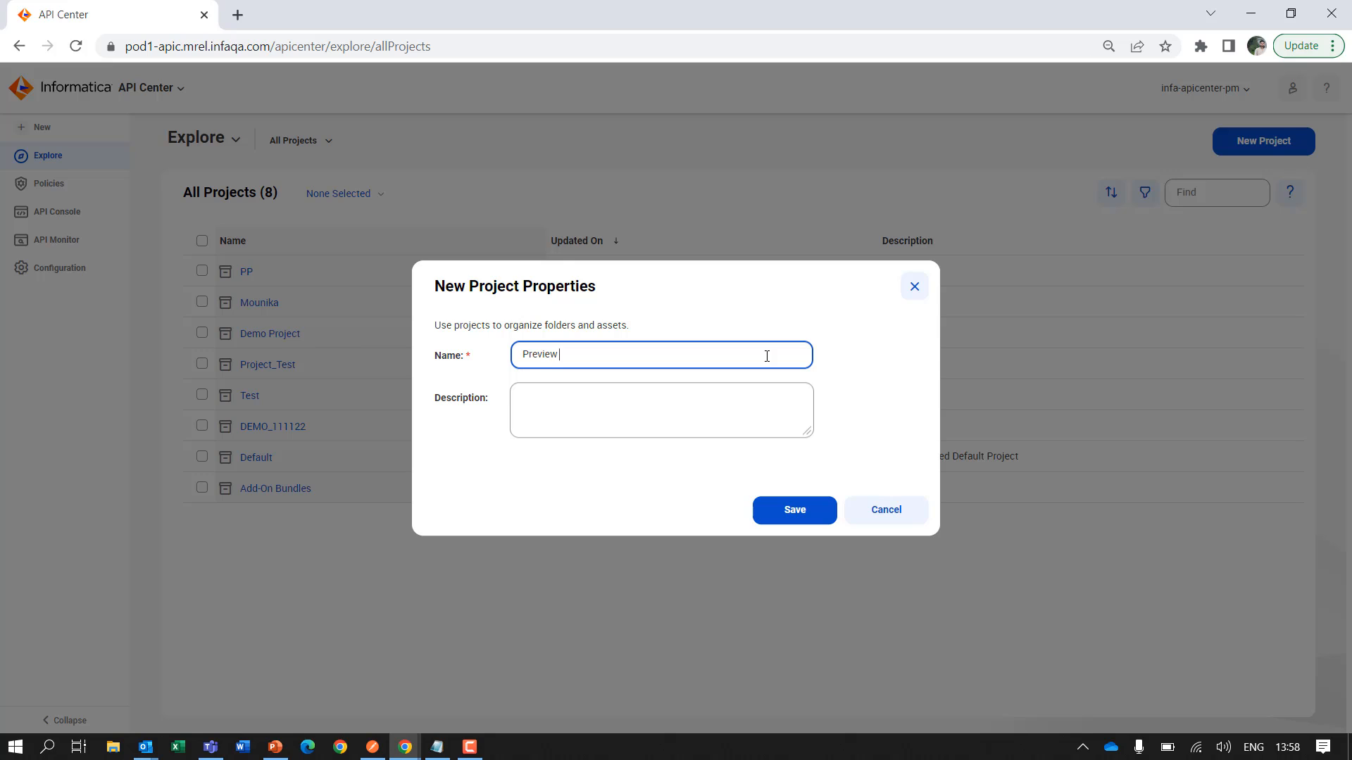
{"action": "type", "text": "mo"}
{"action": "left_click", "coordinate": [787, 509]}
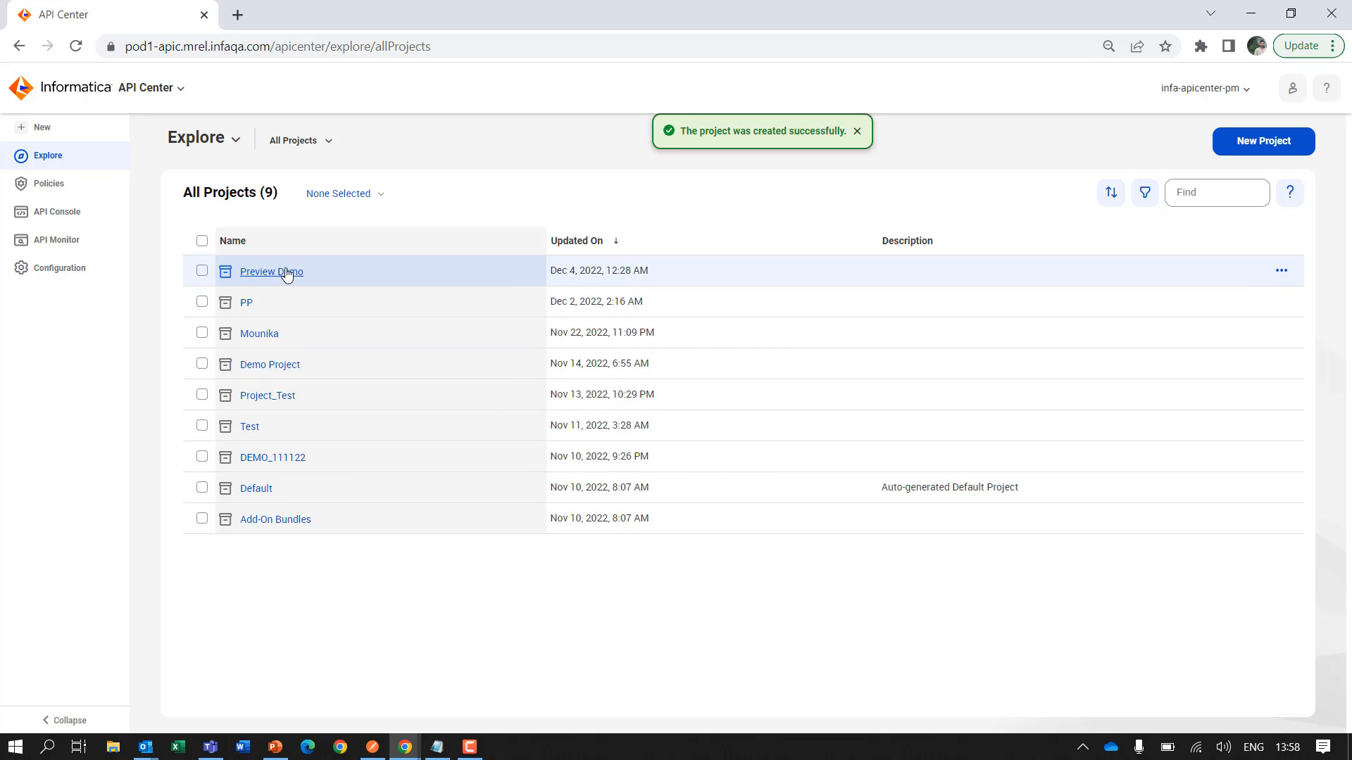
Create a folder named Demo 1 inside the Preview Demo project
{"action": "left_click", "coordinate": [287, 273]}
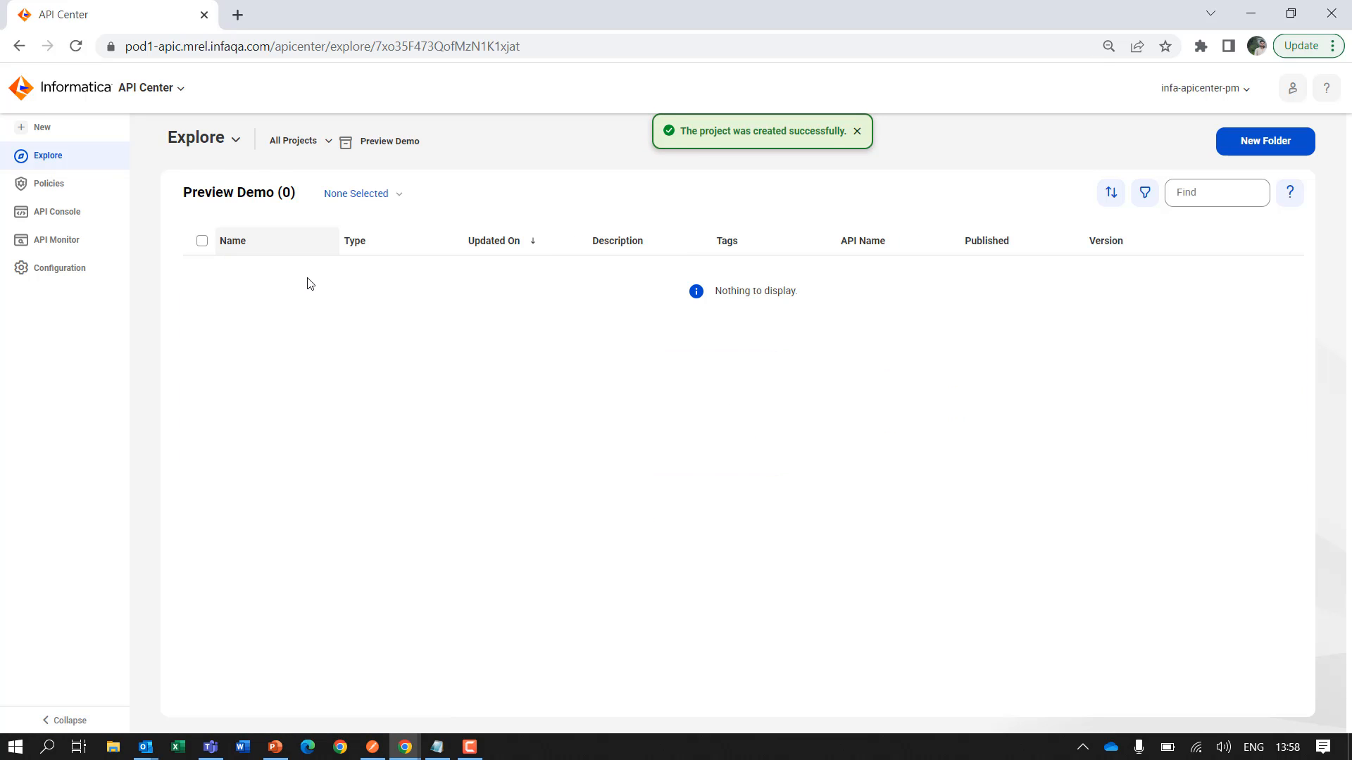
{"action": "left_click", "coordinate": [1264, 150]}
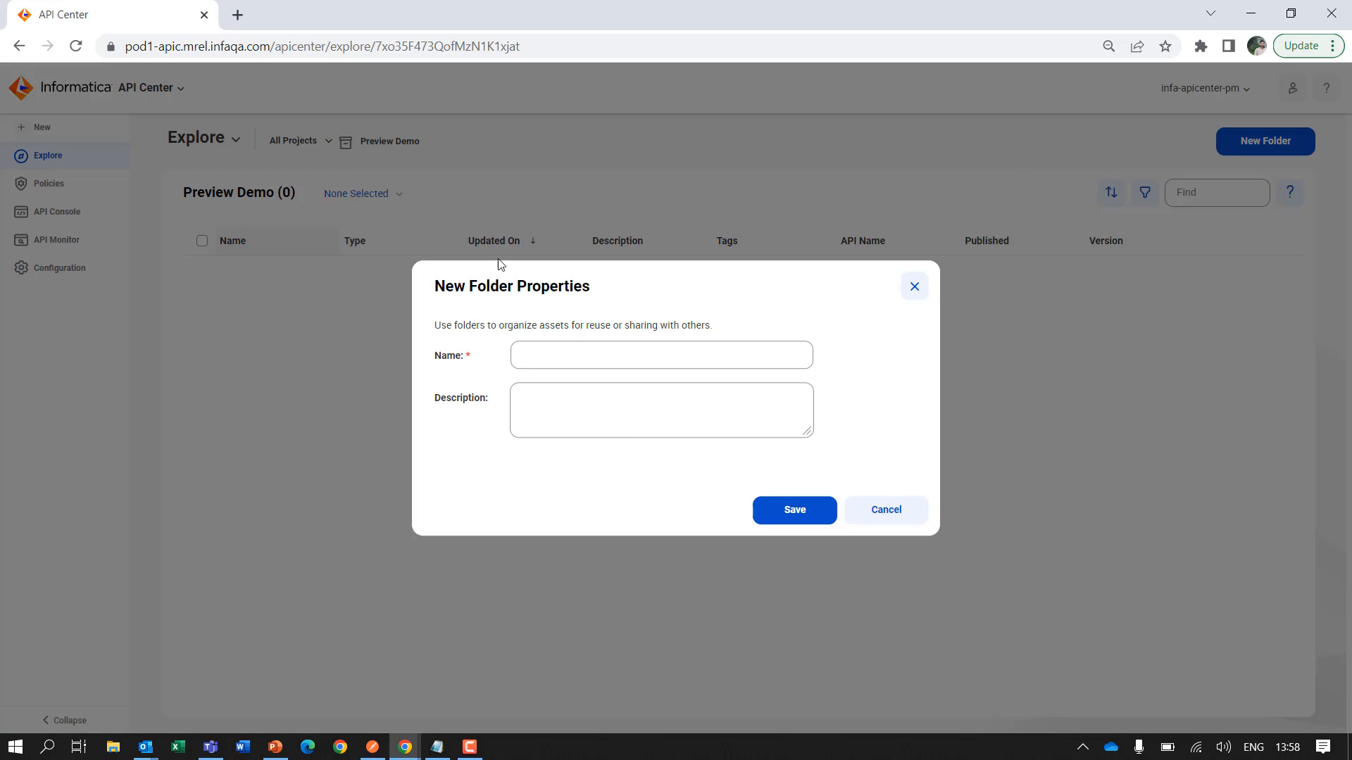
{"action": "left_click", "coordinate": [545, 350]}
{"action": "type", "text": "Dem"}
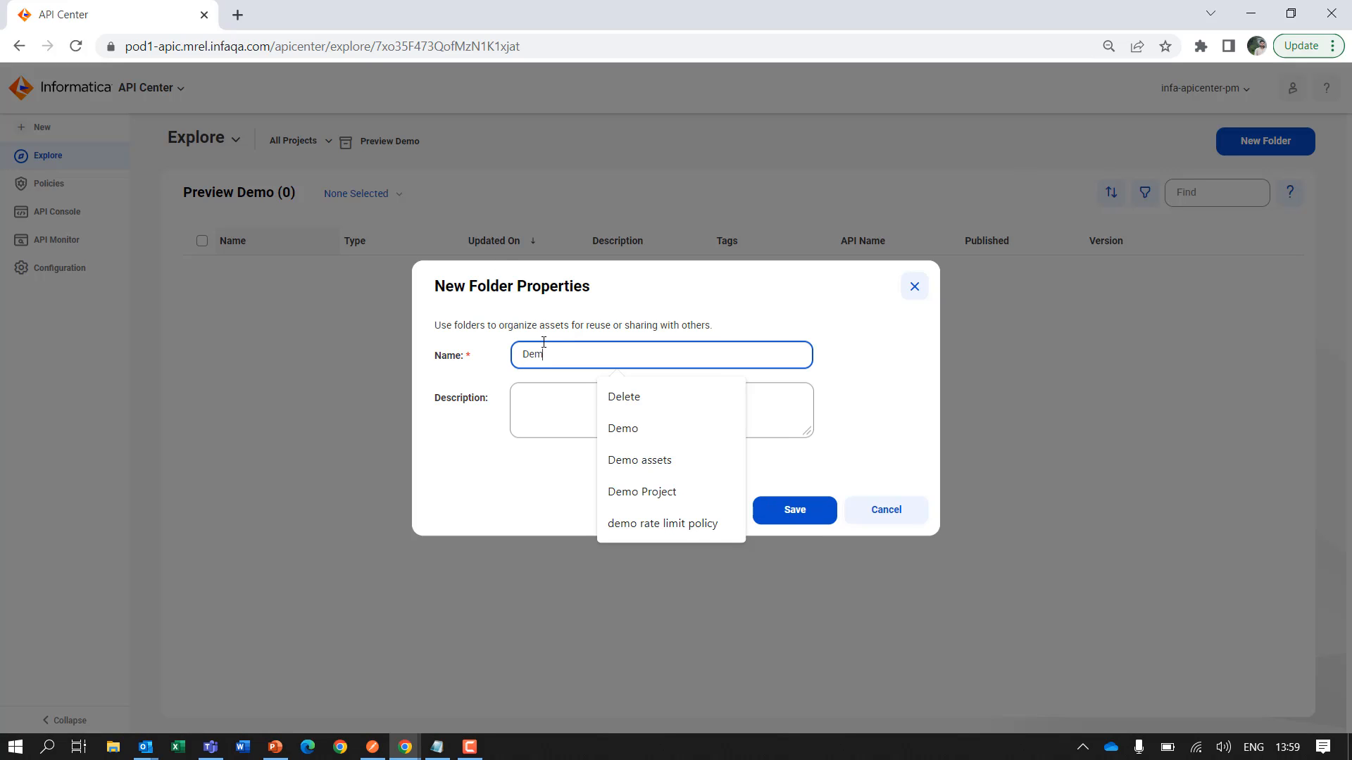
{"action": "type", "text": "o 1"}
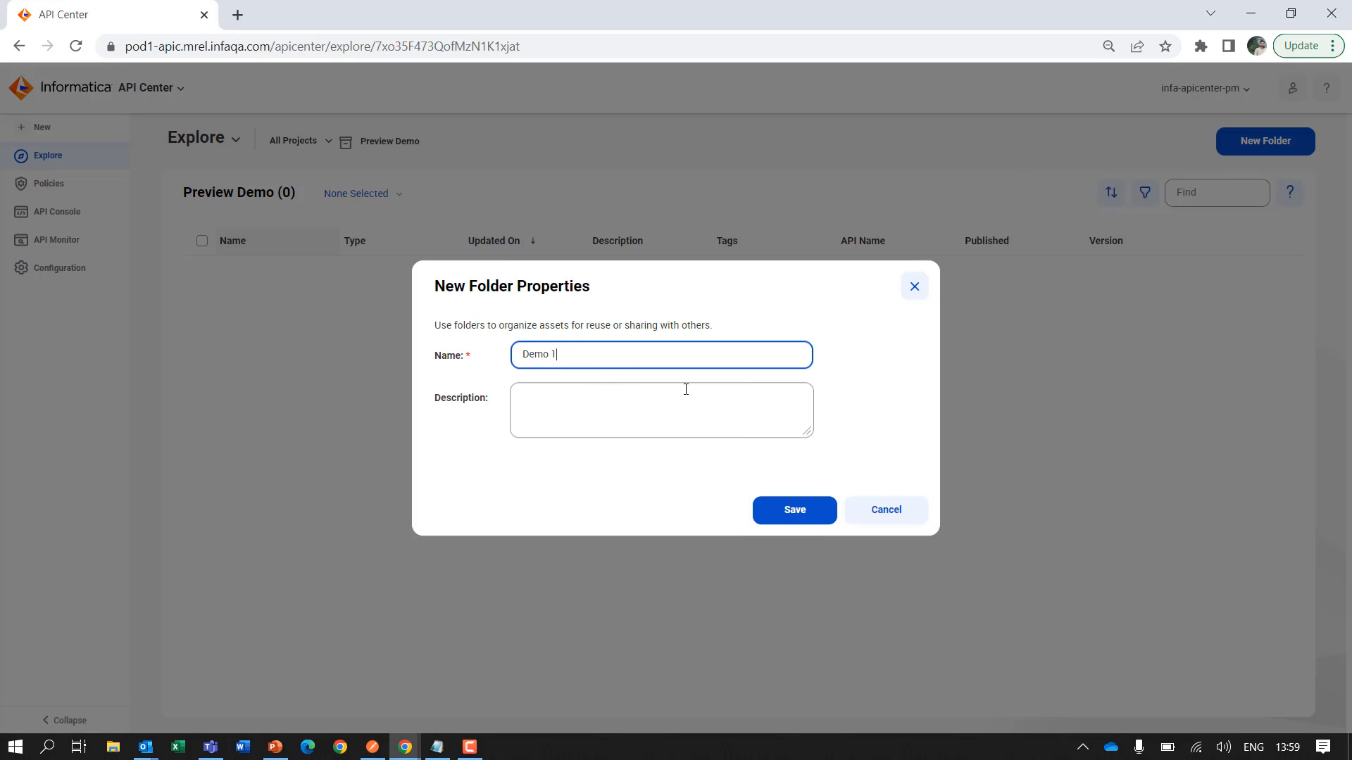
{"action": "left_click", "coordinate": [789, 512]}
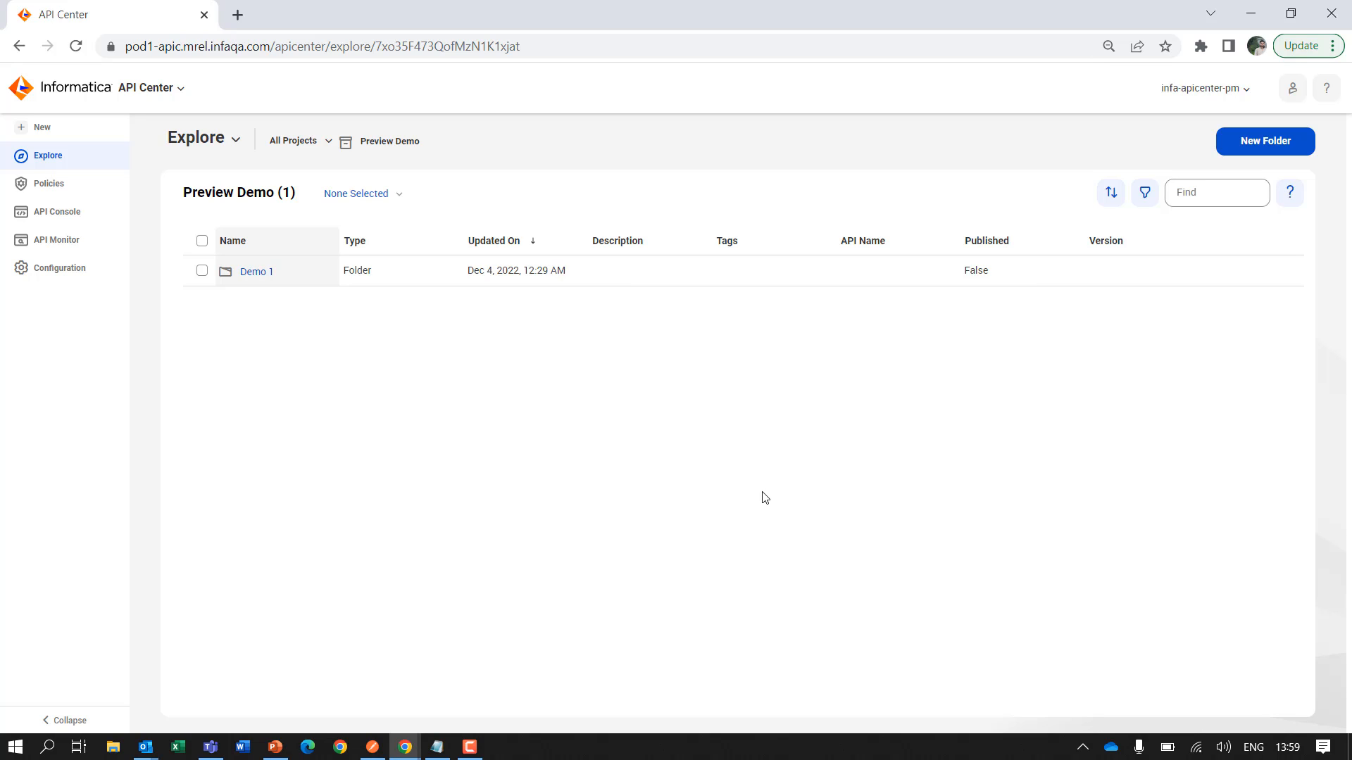
Review the policies, the available new asset types, the API monitor and the published APIs in the API console
{"action": "left_click", "coordinate": [64, 184]}
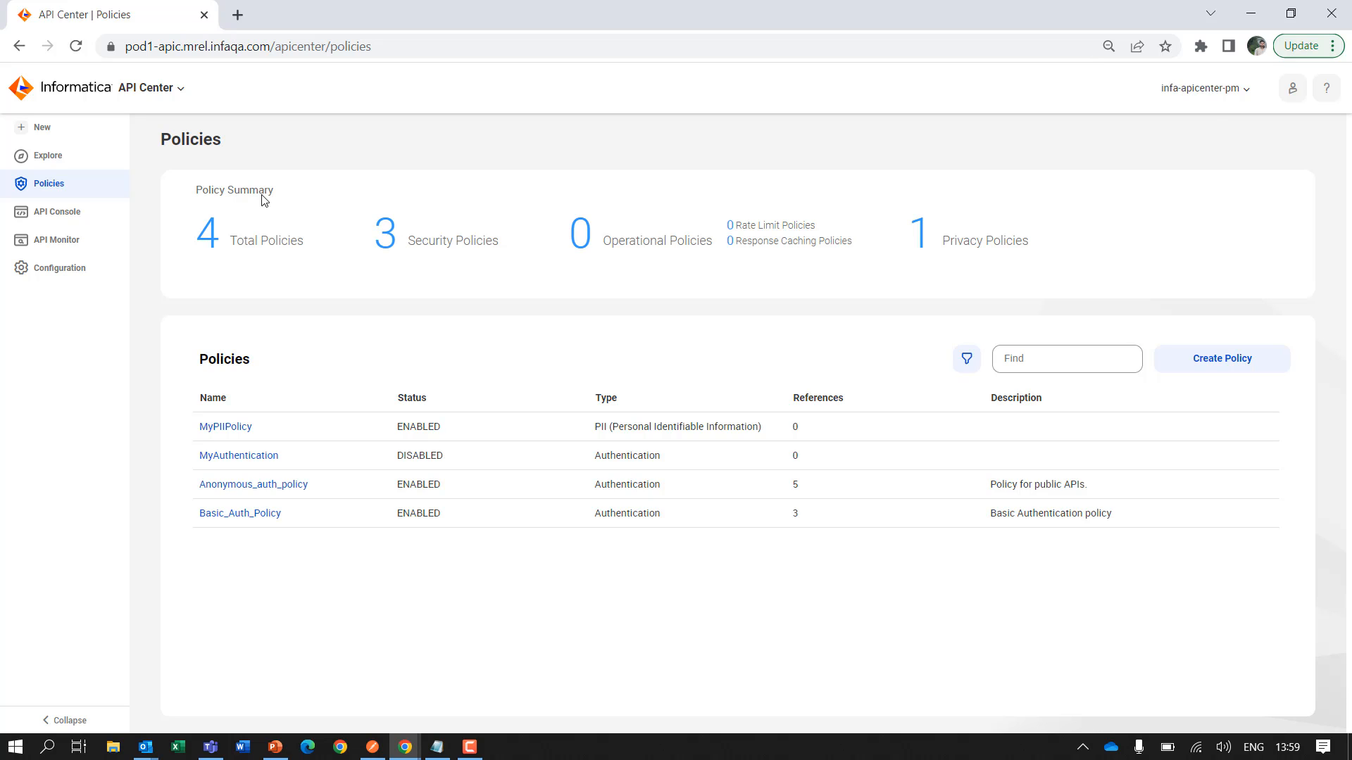
{"action": "left_click", "coordinate": [45, 131]}
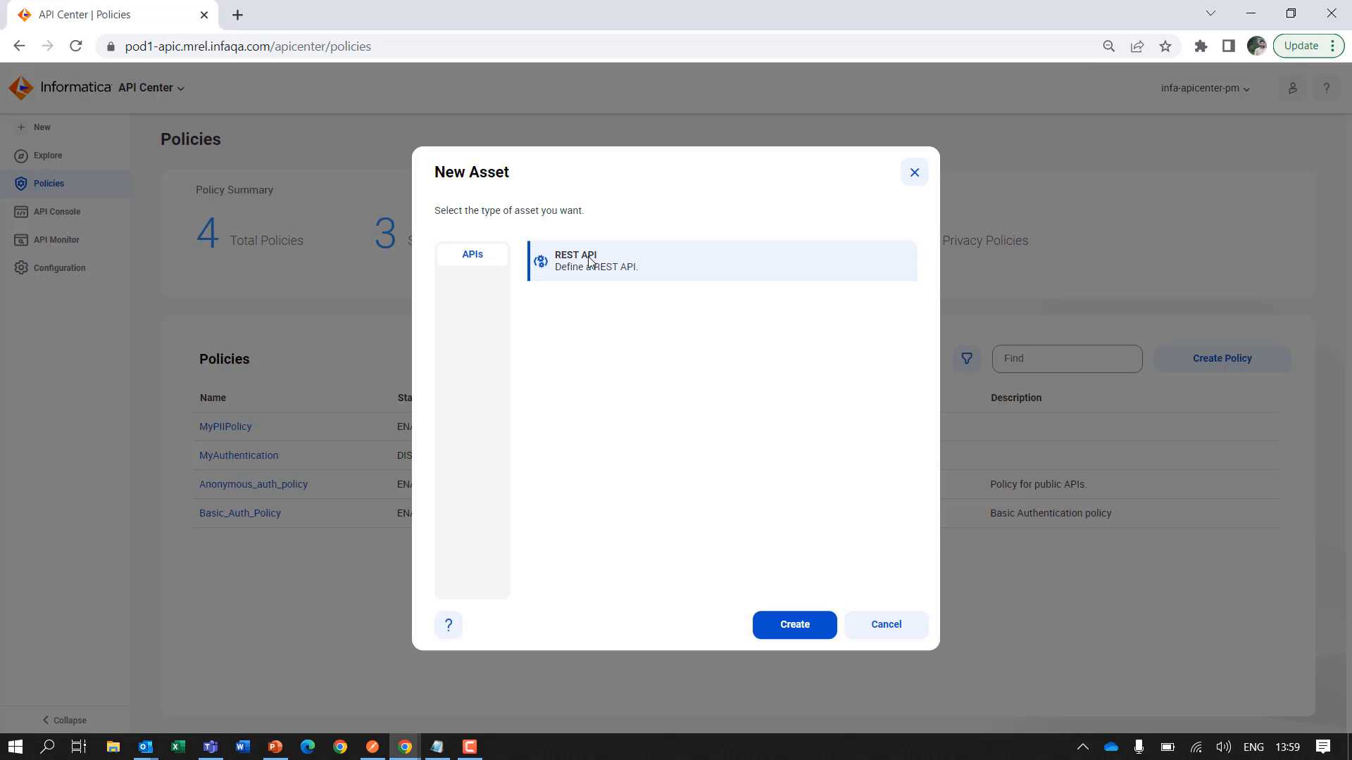
{"action": "left_click", "coordinate": [885, 625]}
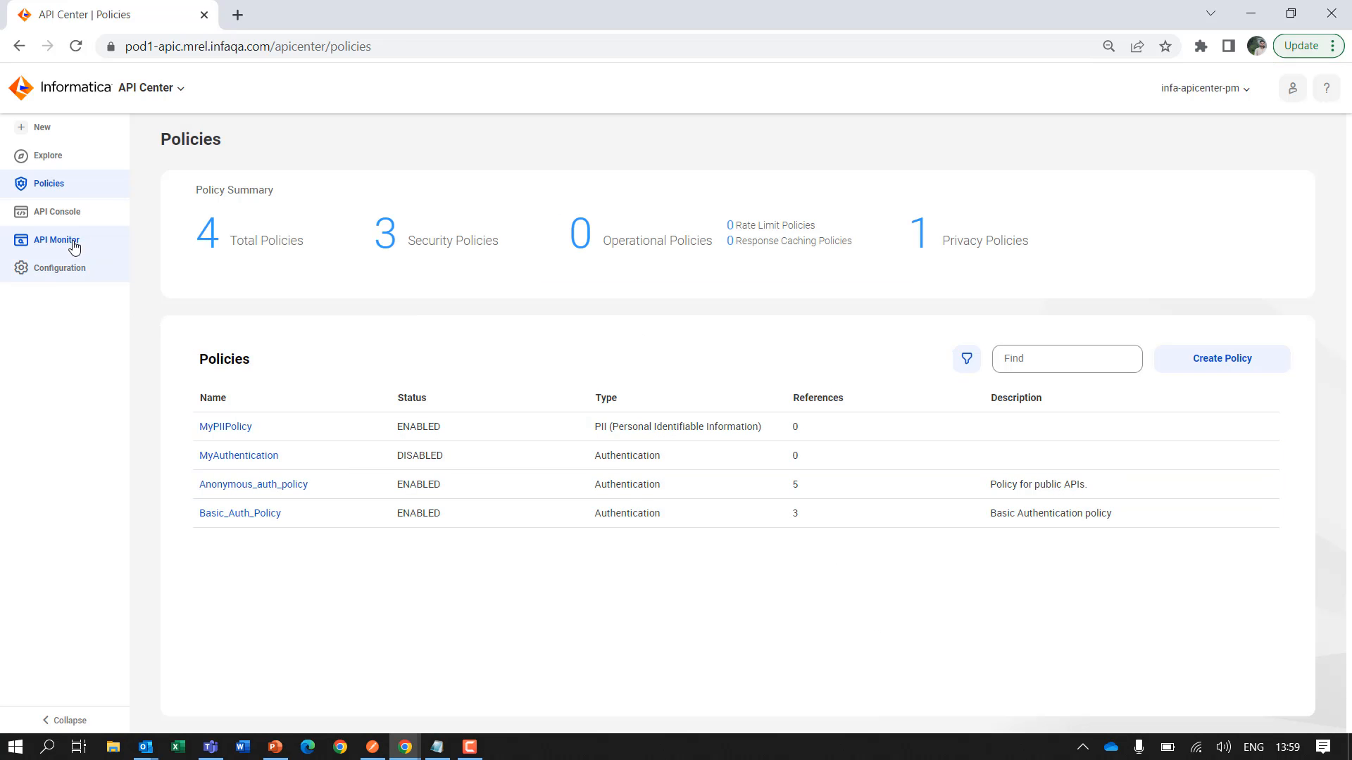
{"action": "left_click", "coordinate": [71, 242]}
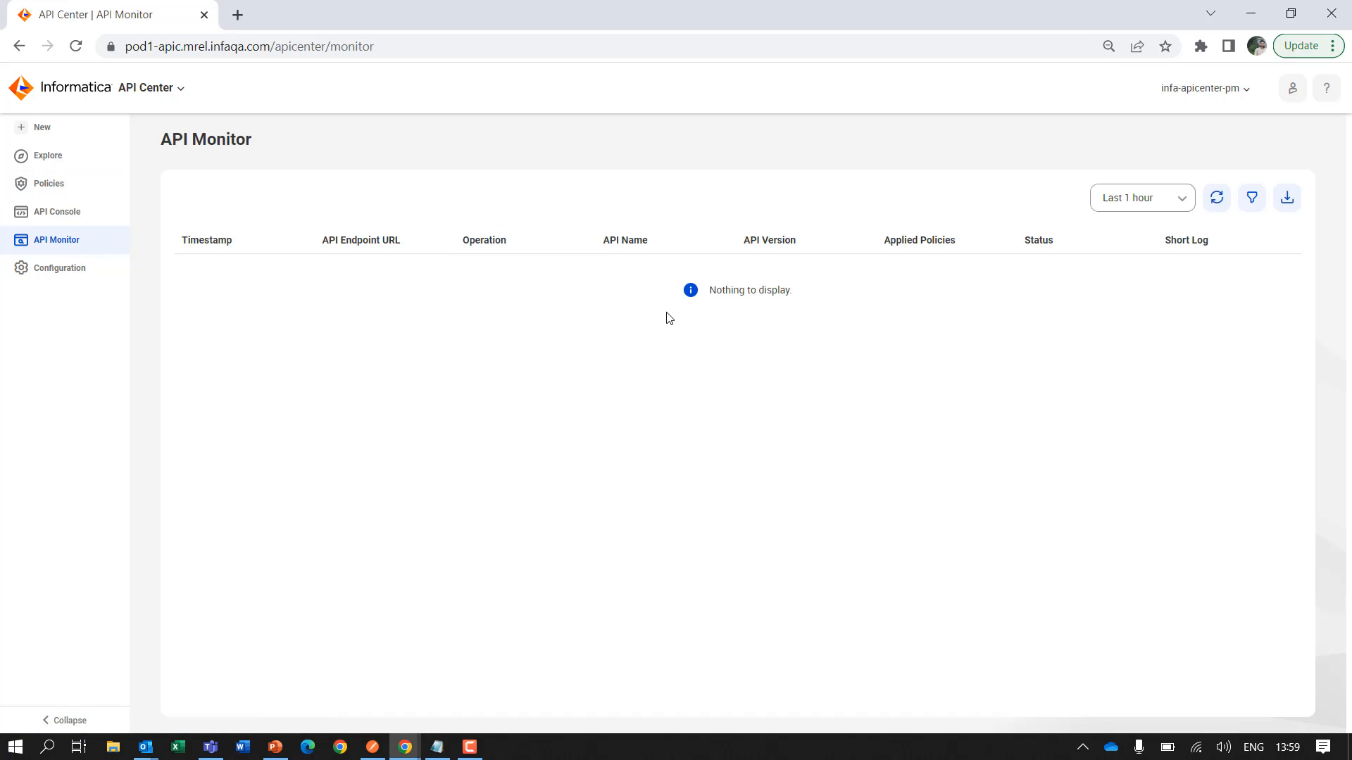
{"action": "left_click", "coordinate": [51, 213]}
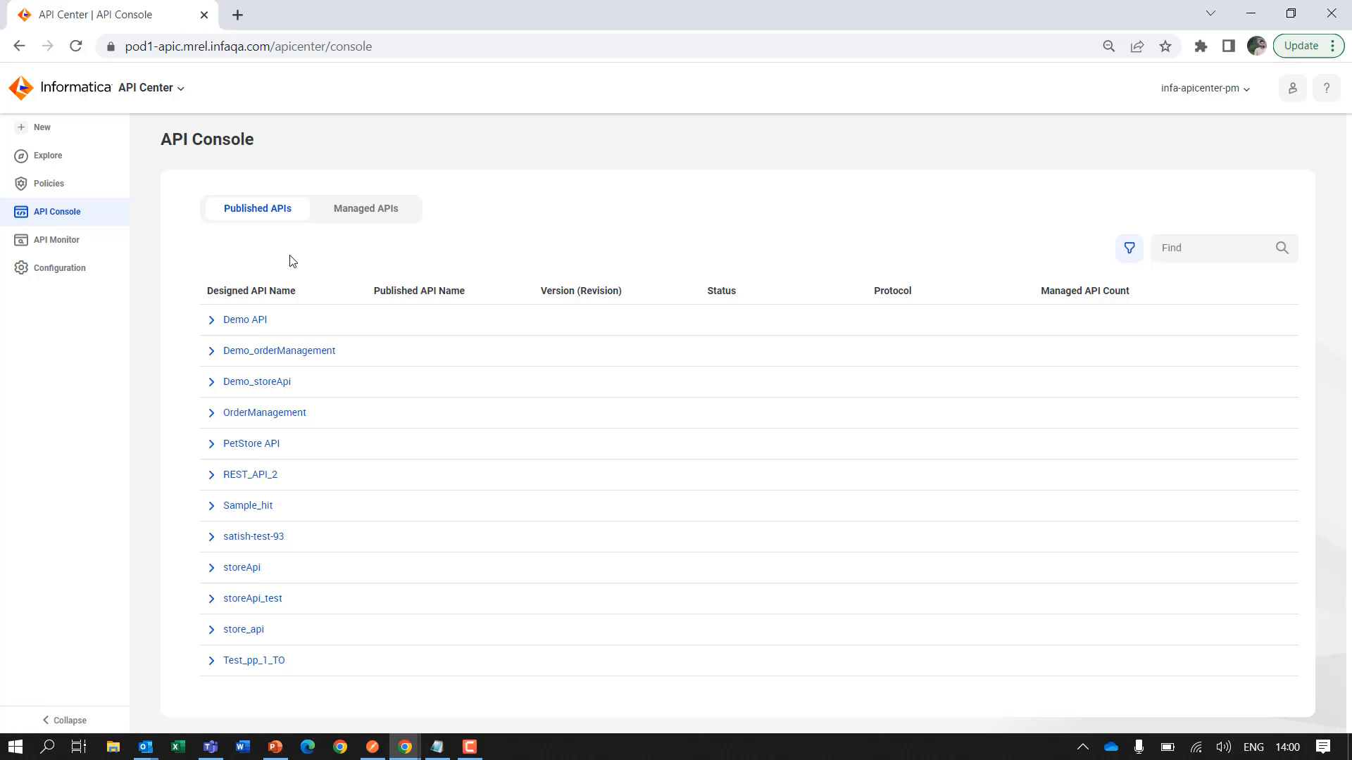
Return to the project explorer, create a new REST API asset and set its name to Order API
{"action": "left_click", "coordinate": [48, 156]}
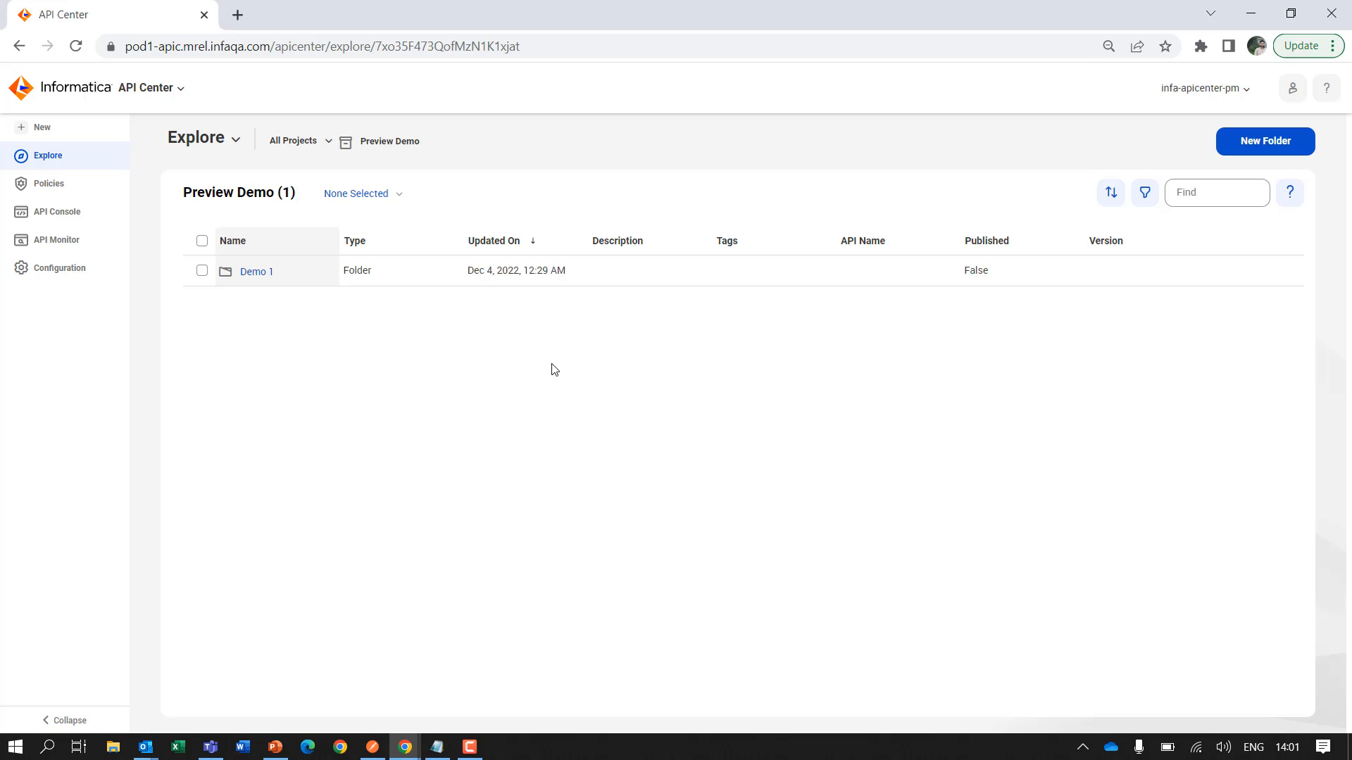
{"action": "left_click", "coordinate": [42, 129]}
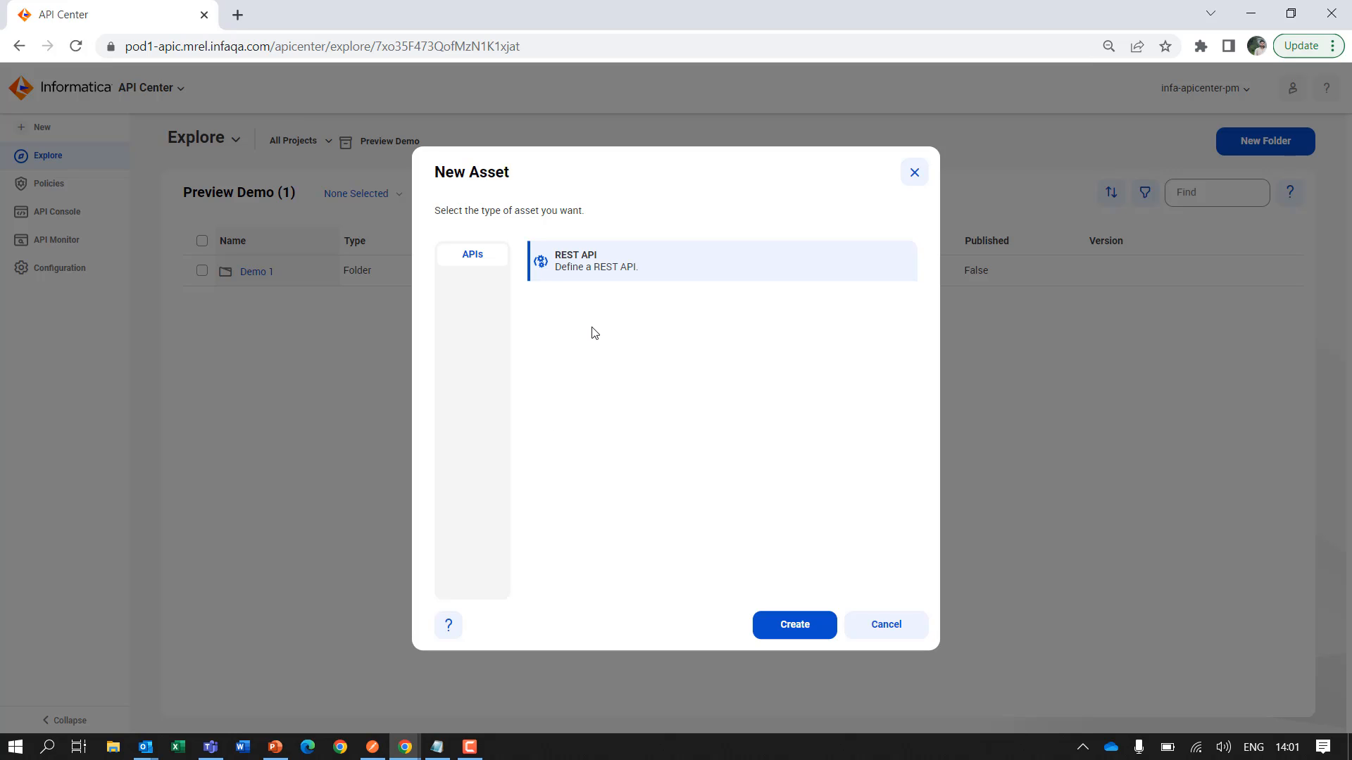
{"action": "left_click", "coordinate": [775, 630]}
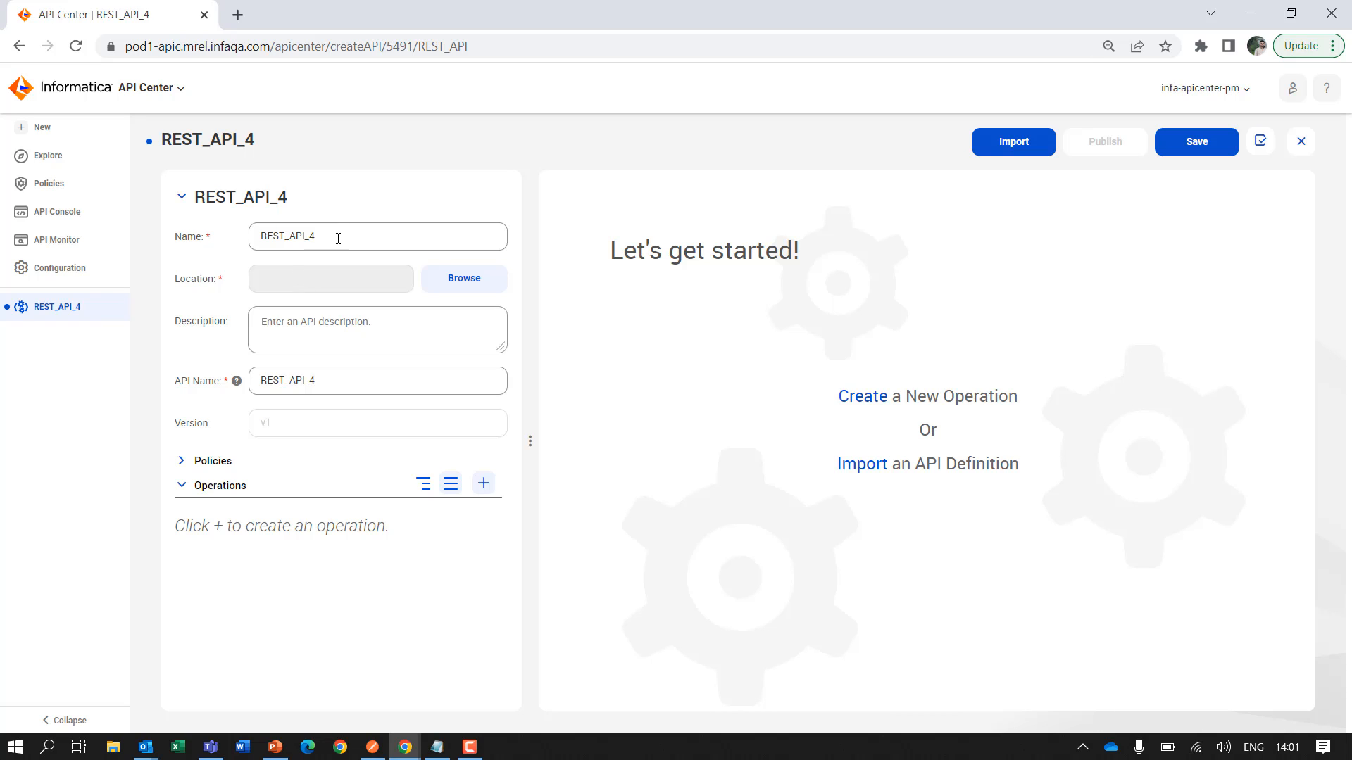
{"action": "left_click_drag", "start_coordinate": [335, 237], "coordinate": [247, 235]}
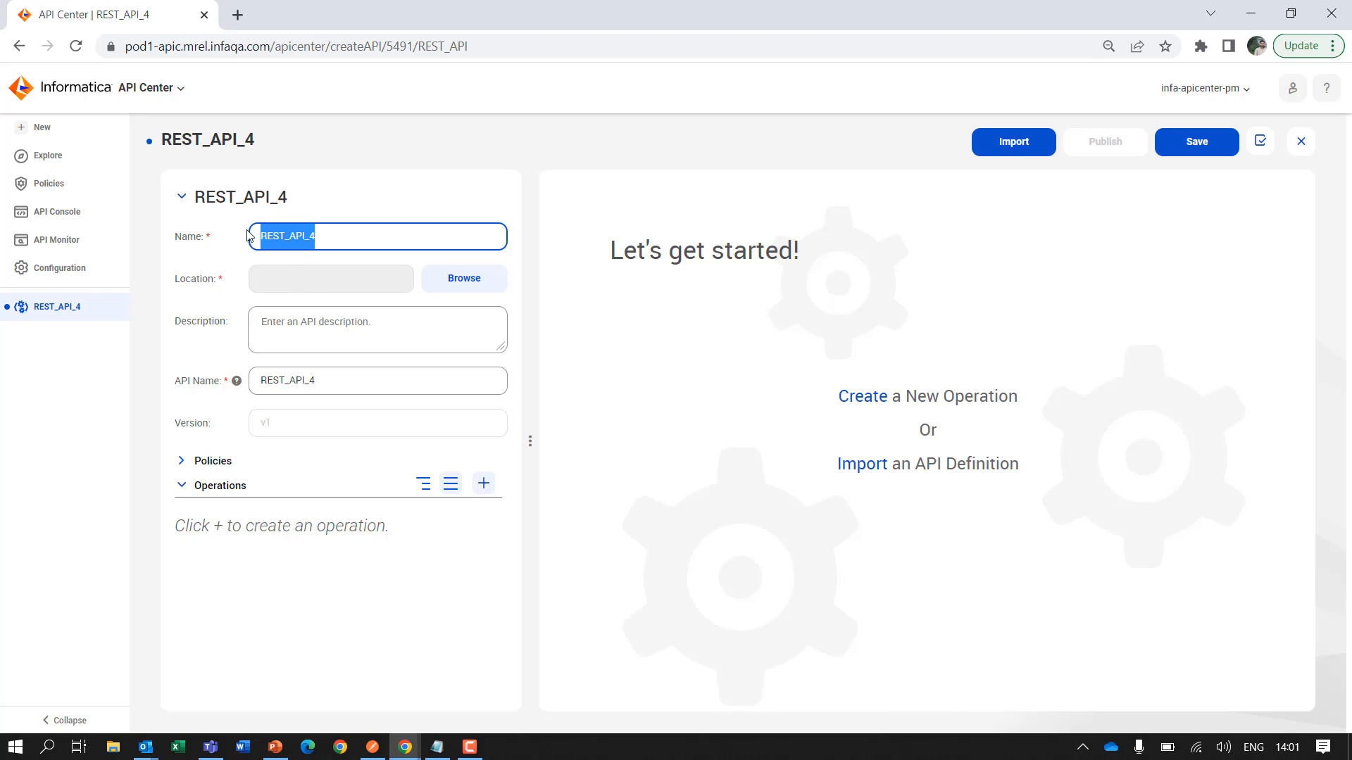
{"action": "type", "text": "Order "}
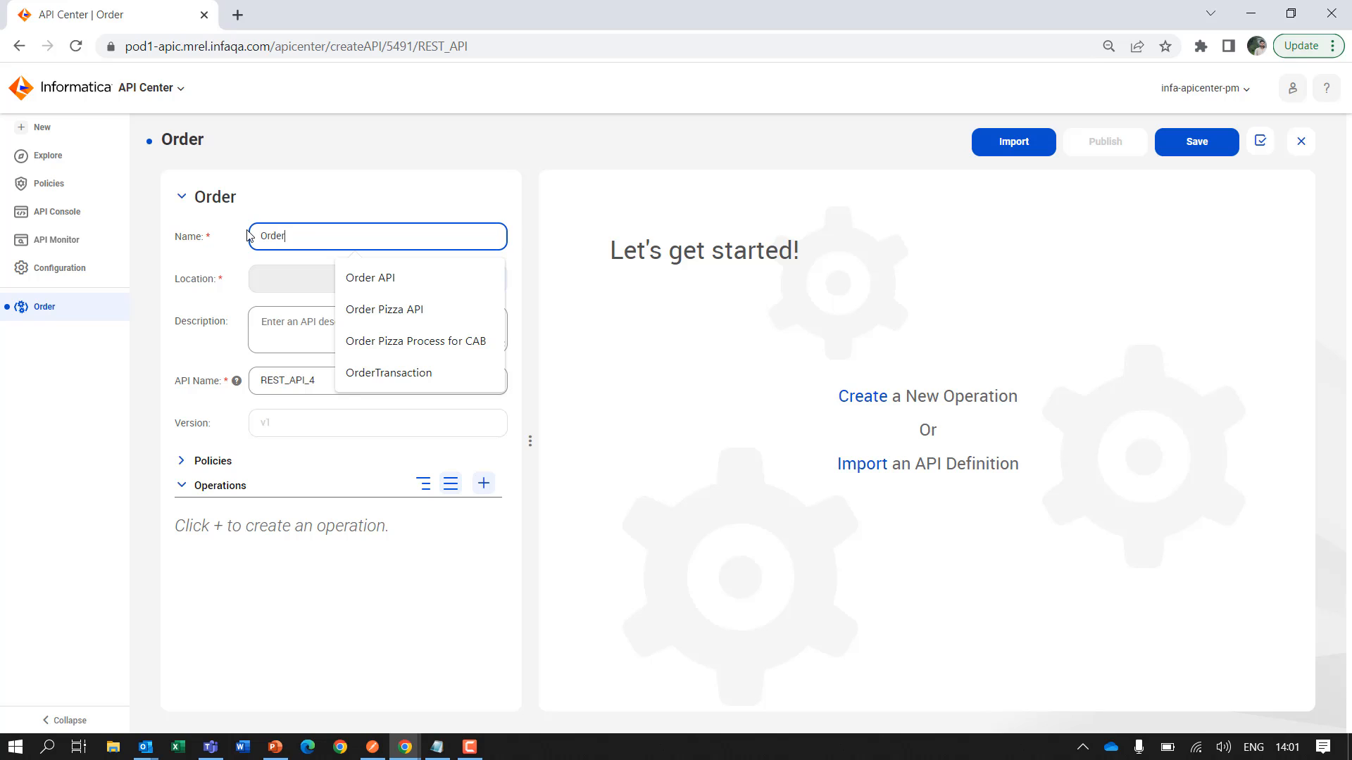
{"action": "type", "text": "API"}
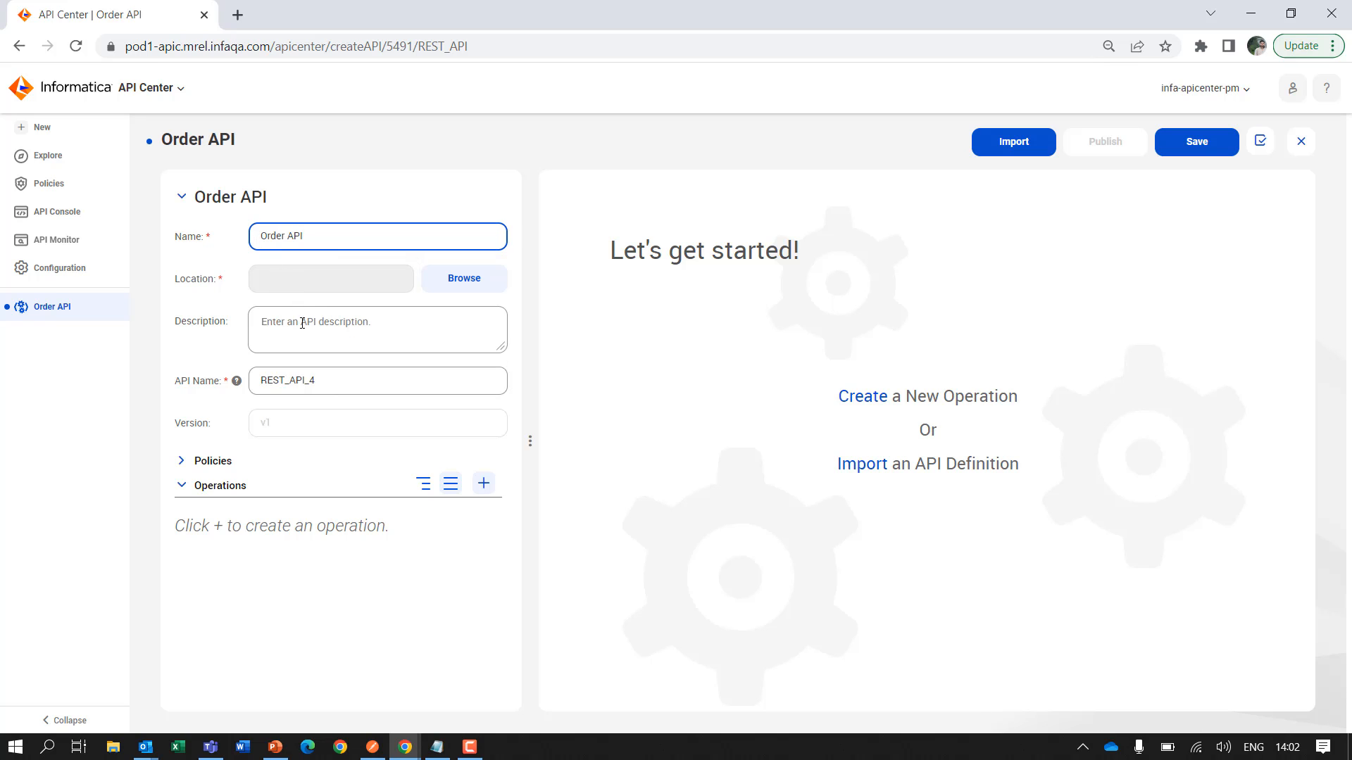
Set the API Name to Order API and enter the description "This is an Order API"
{"action": "left_click_drag", "start_coordinate": [320, 381], "coordinate": [254, 381]}
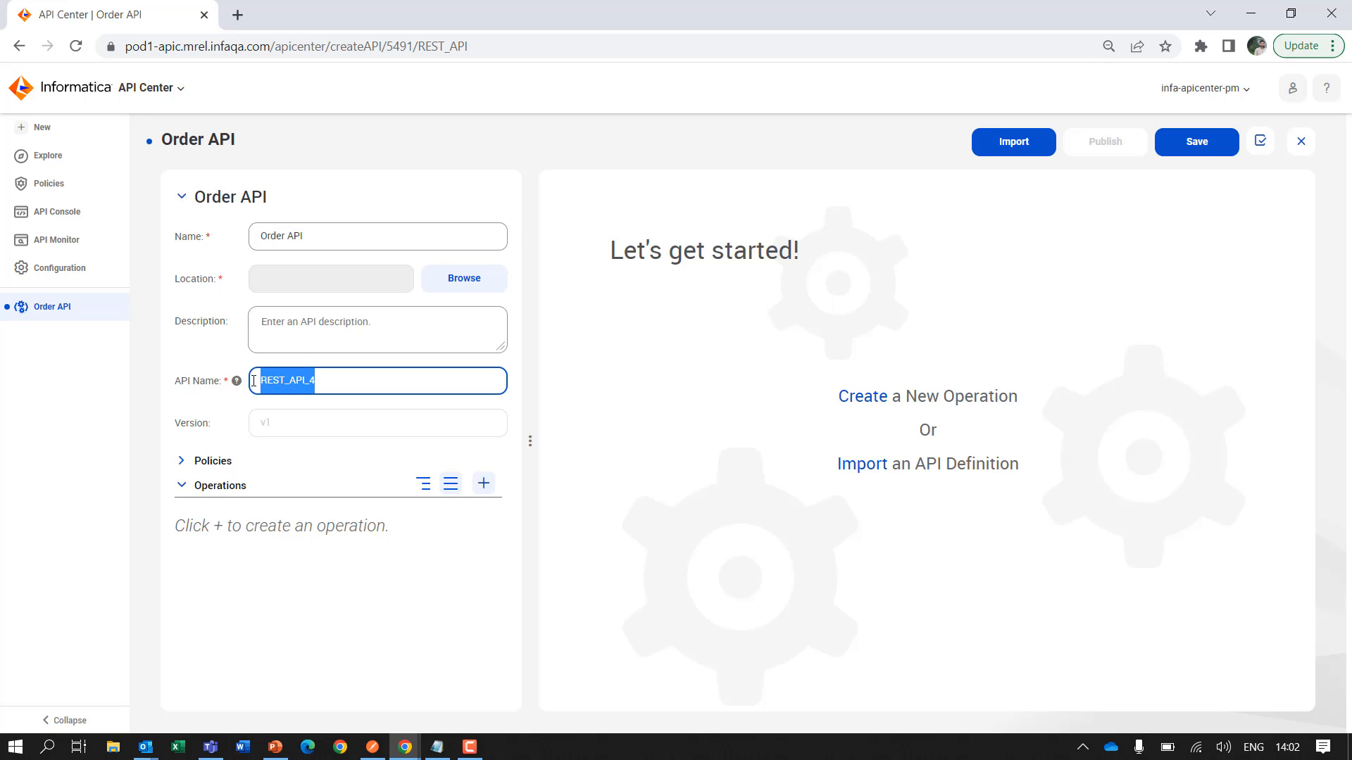
{"action": "type", "text": "Order"}
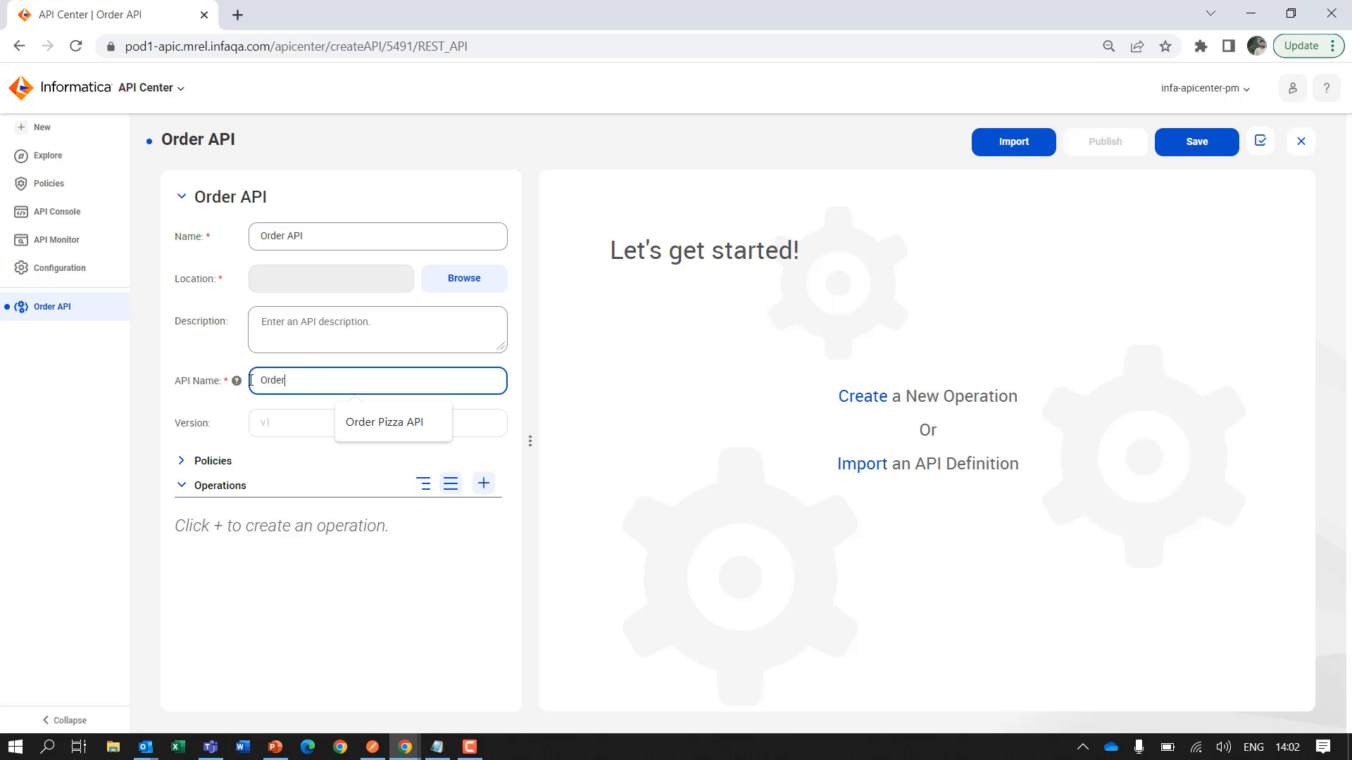
{"action": "type", "text": " AI"}
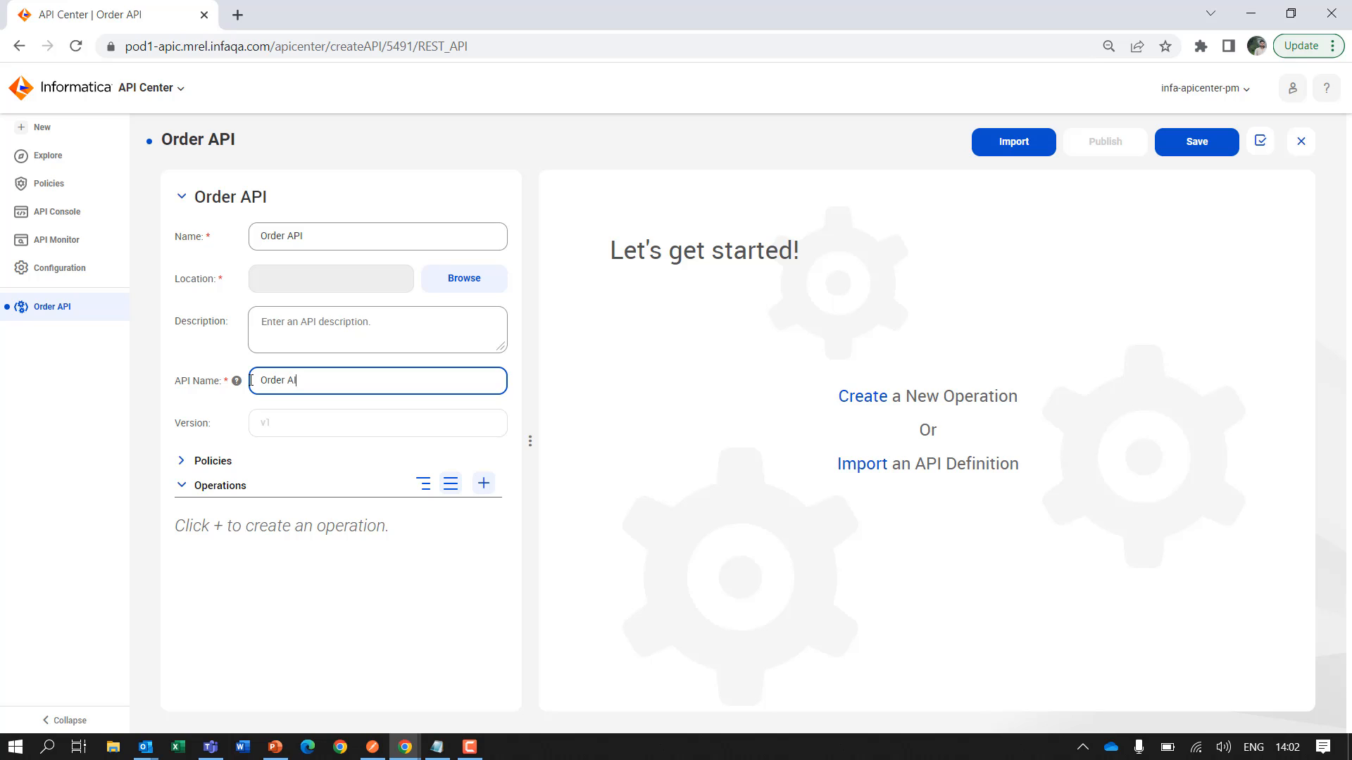
{"action": "key", "text": "BackSpace"}
{"action": "type", "text": "PI"}
{"action": "left_click", "coordinate": [320, 326]}
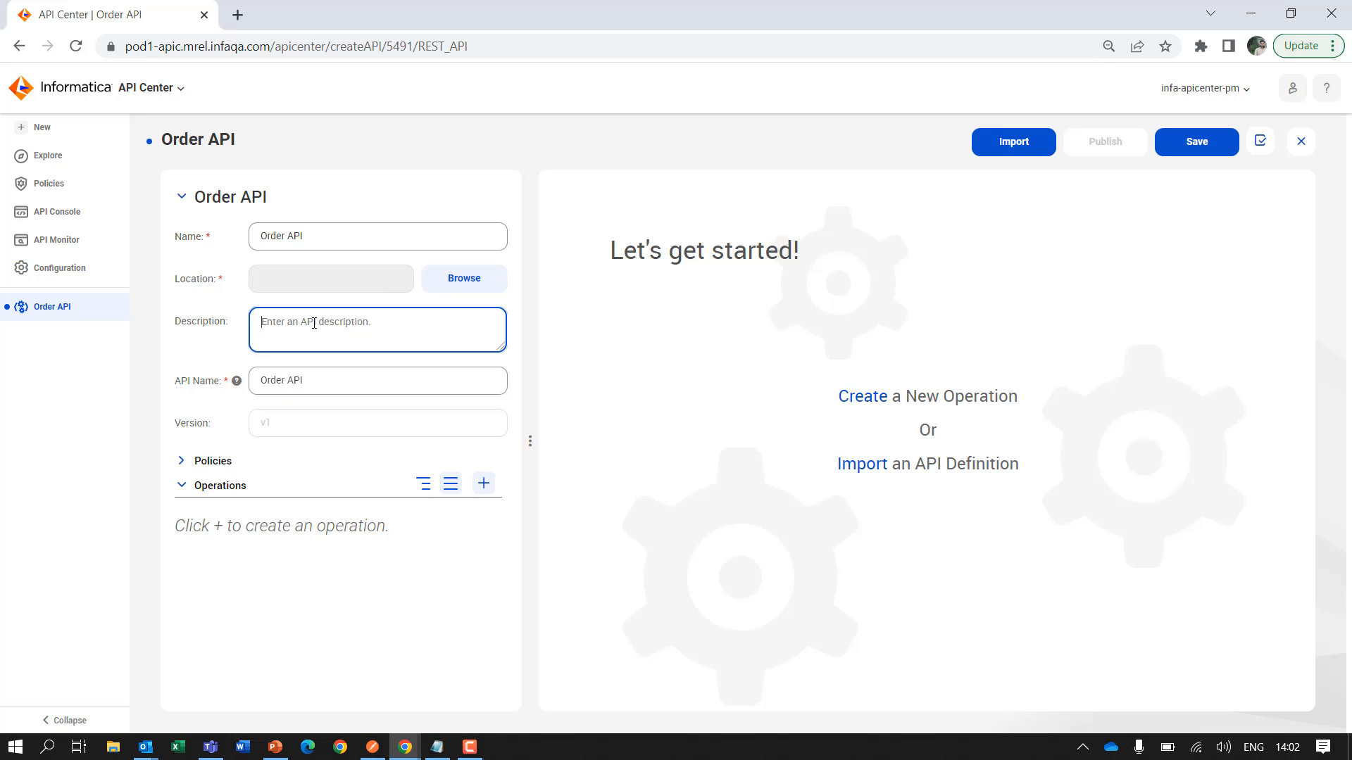
{"action": "type", "text": "This is an Order API"}
Check the validation error on saving, set the API's location to the Demo 1 folder in Preview Demo, and save the API
{"action": "left_click", "coordinate": [1212, 143]}
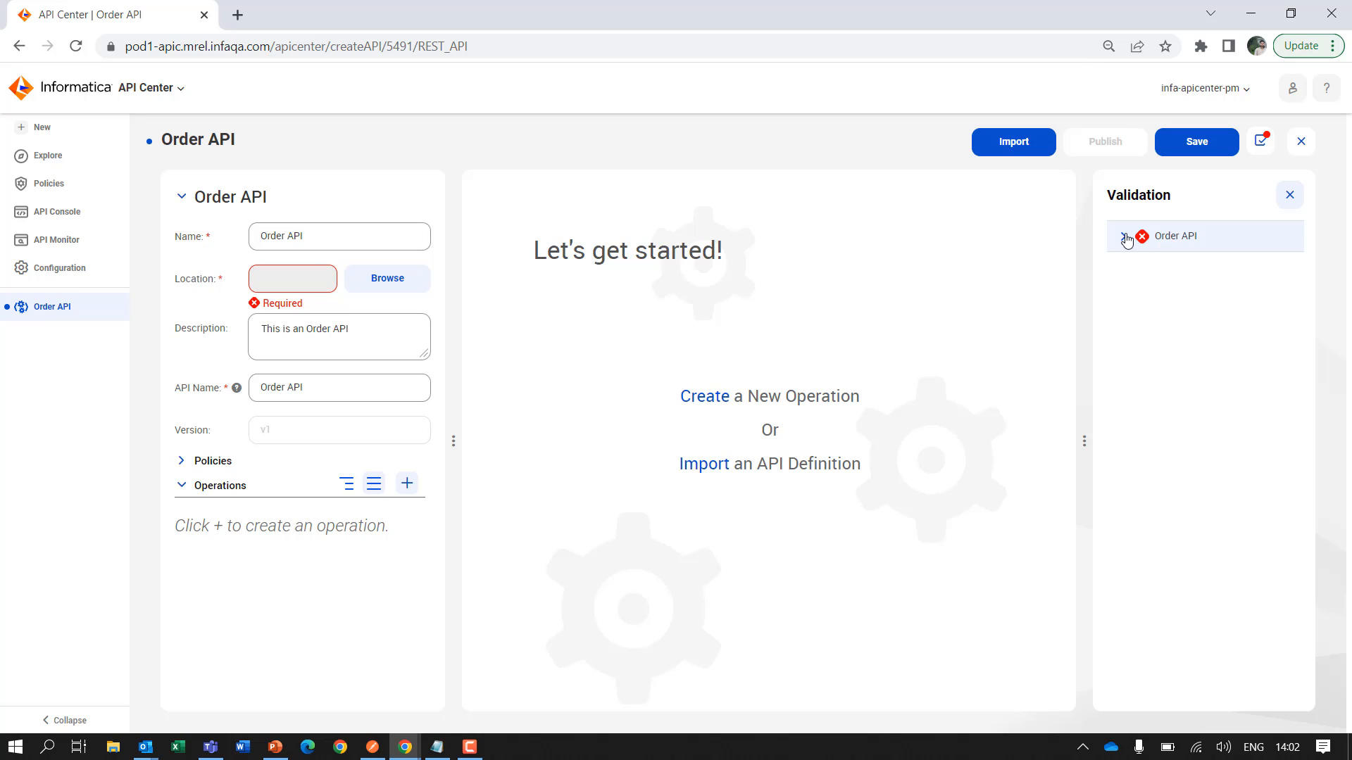
{"action": "left_click", "coordinate": [1124, 237]}
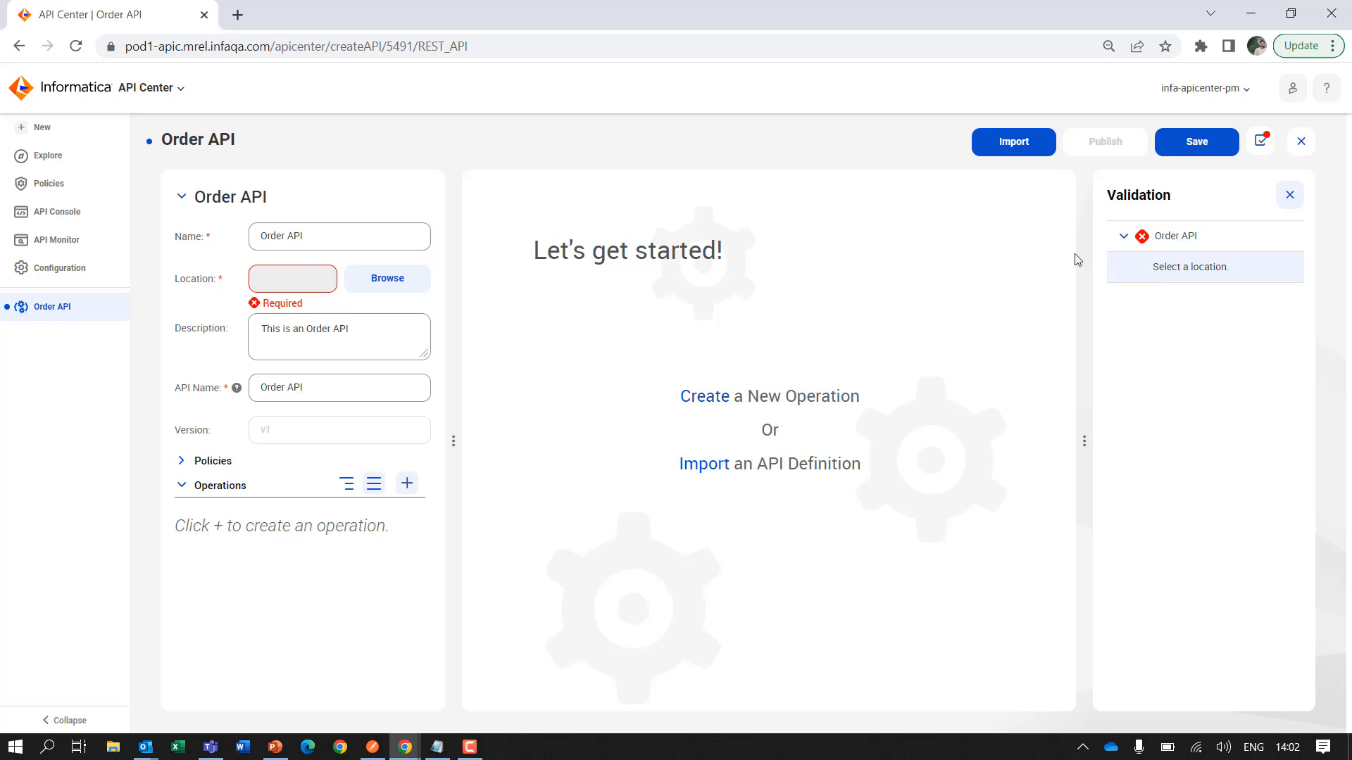
{"action": "left_click", "coordinate": [398, 280]}
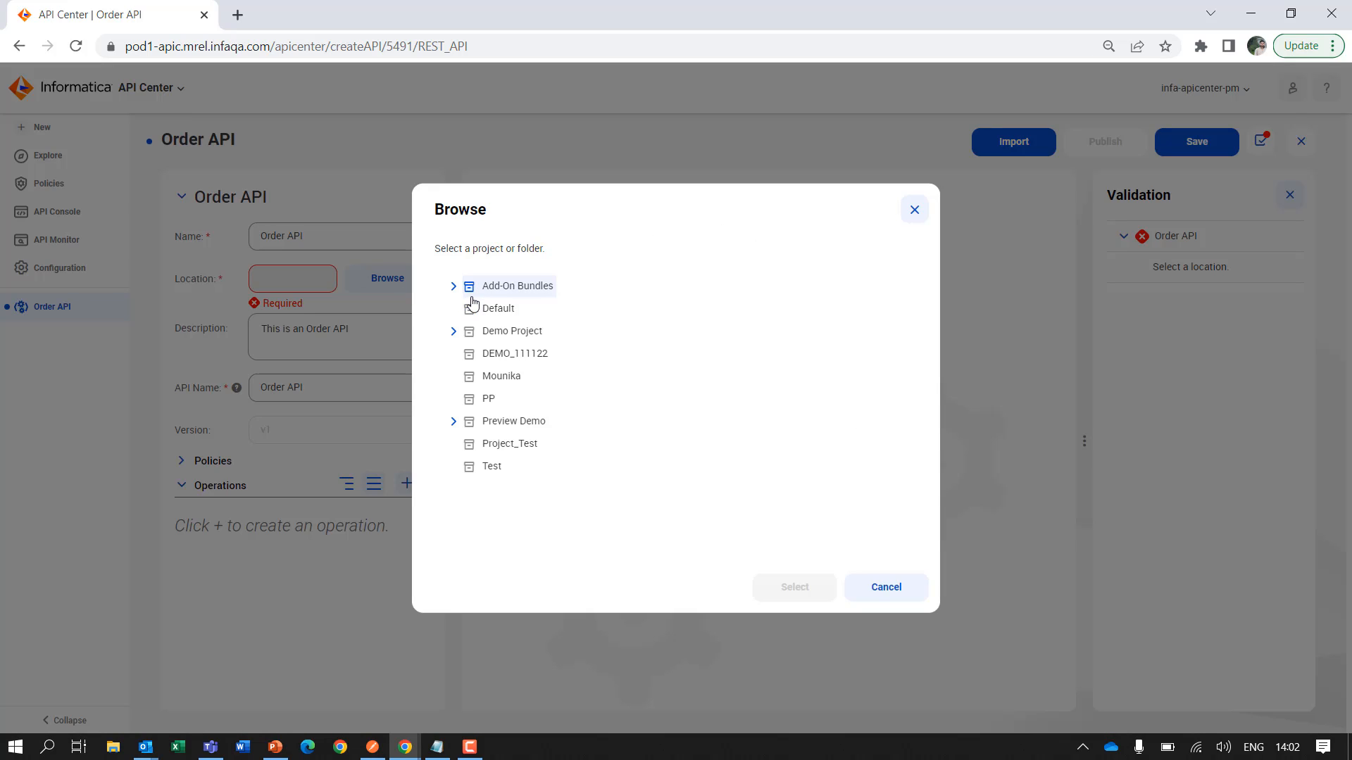
{"action": "left_click", "coordinate": [453, 421]}
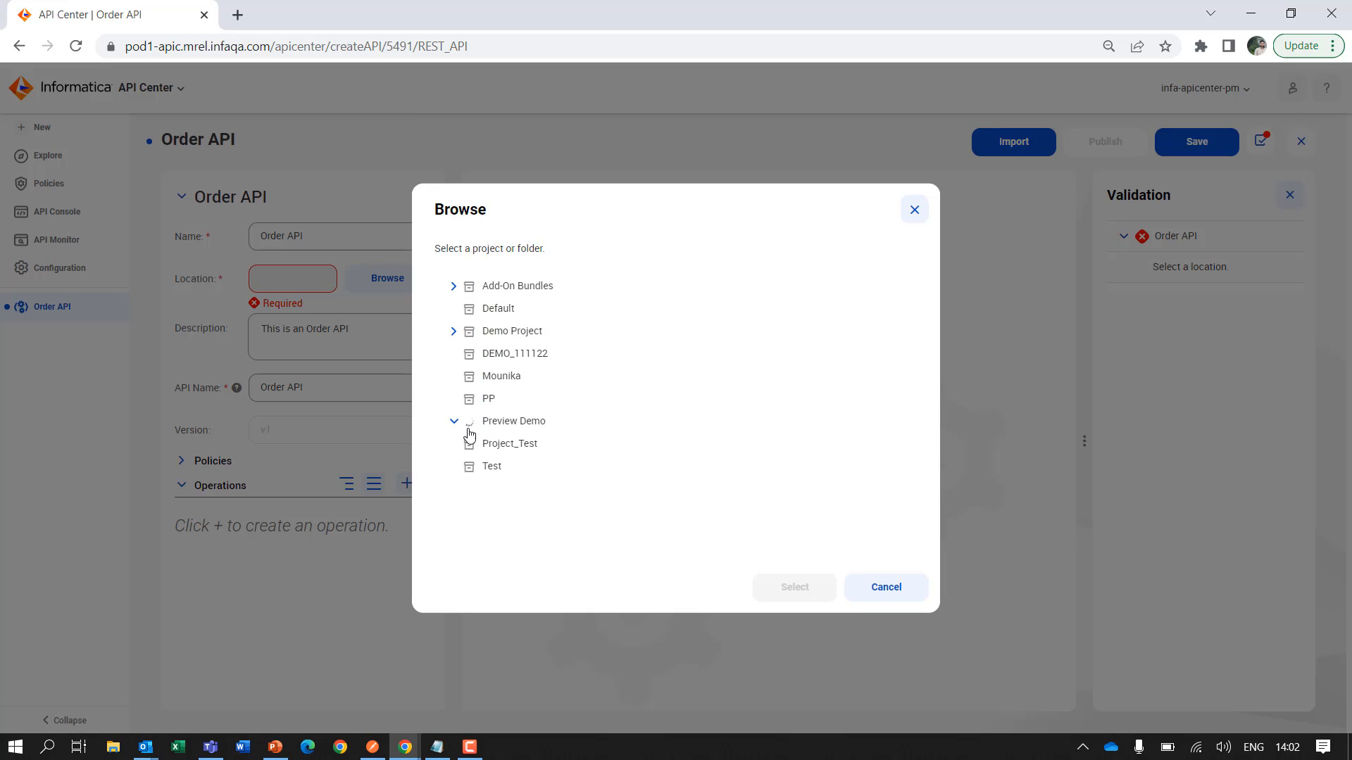
{"action": "left_click", "coordinate": [509, 446]}
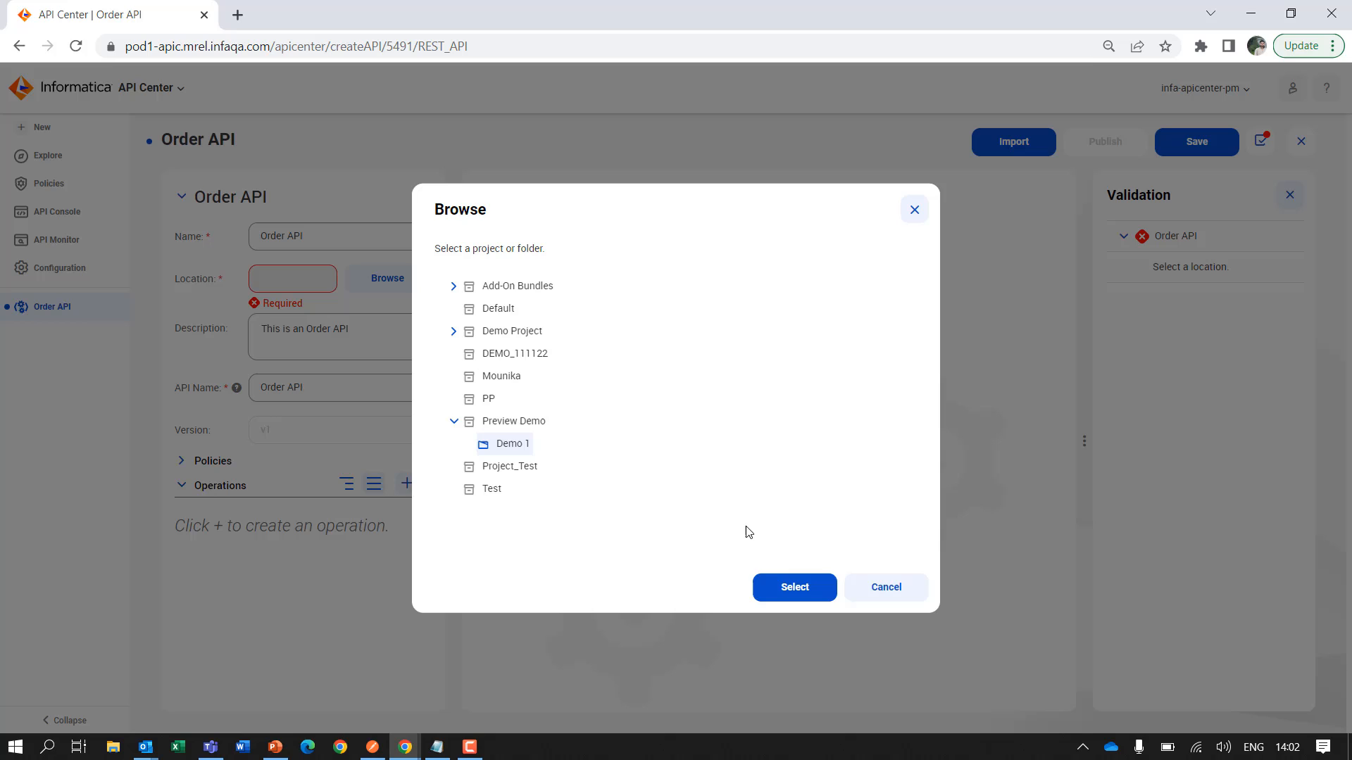
{"action": "left_click", "coordinate": [806, 594]}
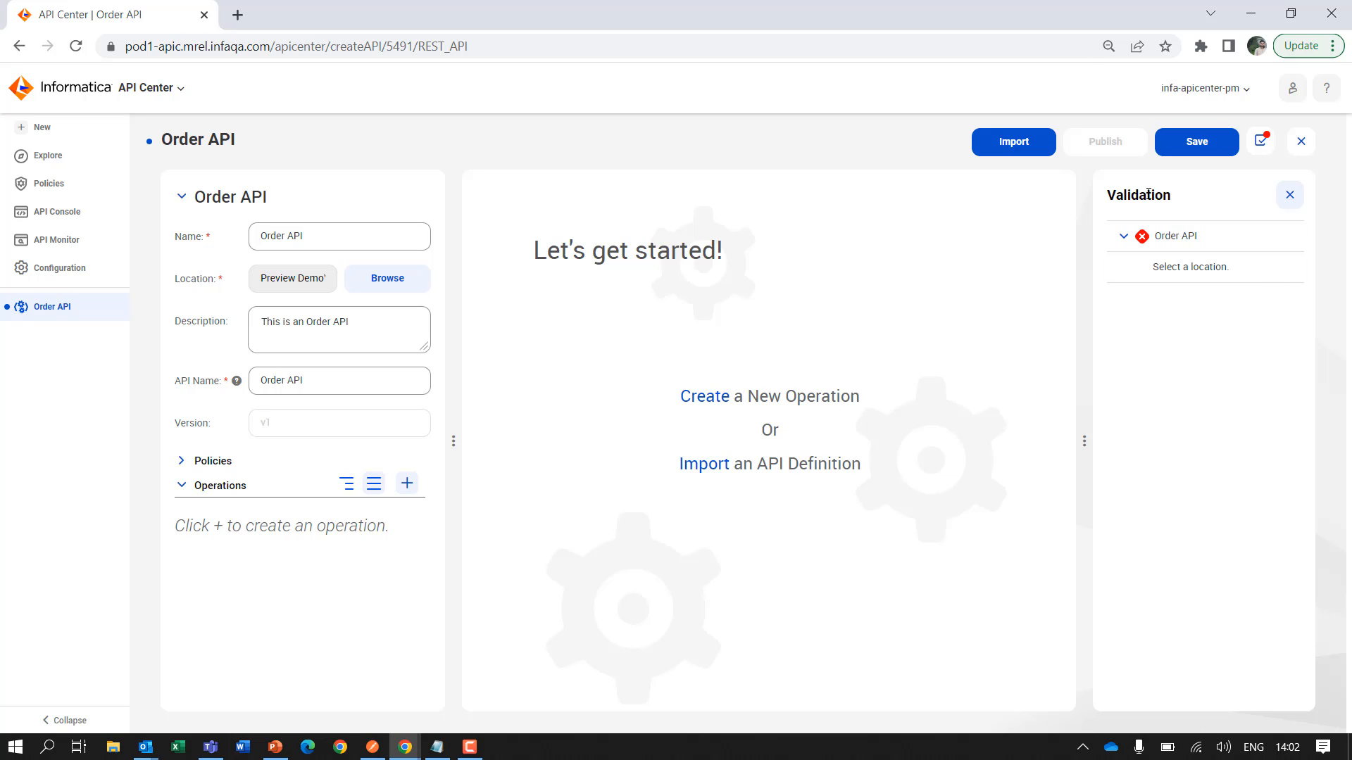
{"action": "left_click", "coordinate": [1201, 143]}
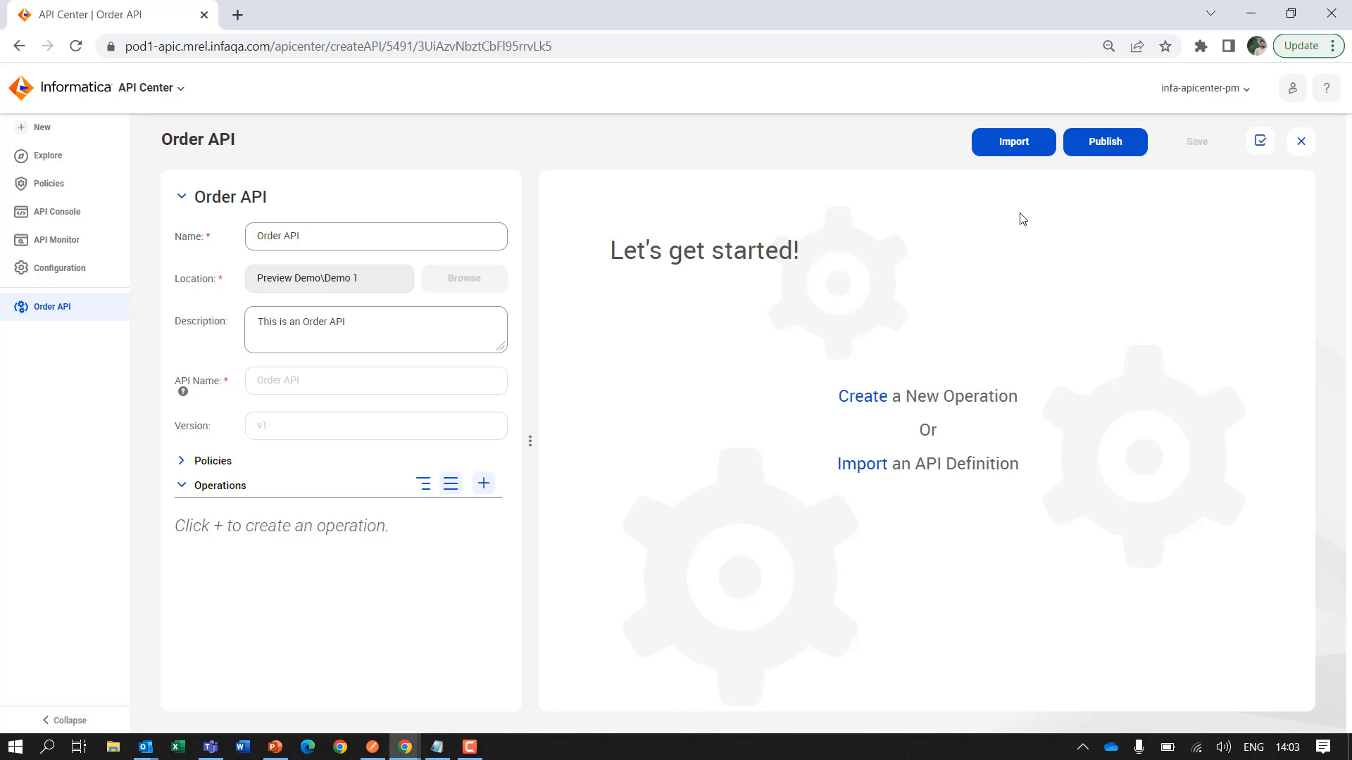
{"action": "left_click", "coordinate": [484, 486]}
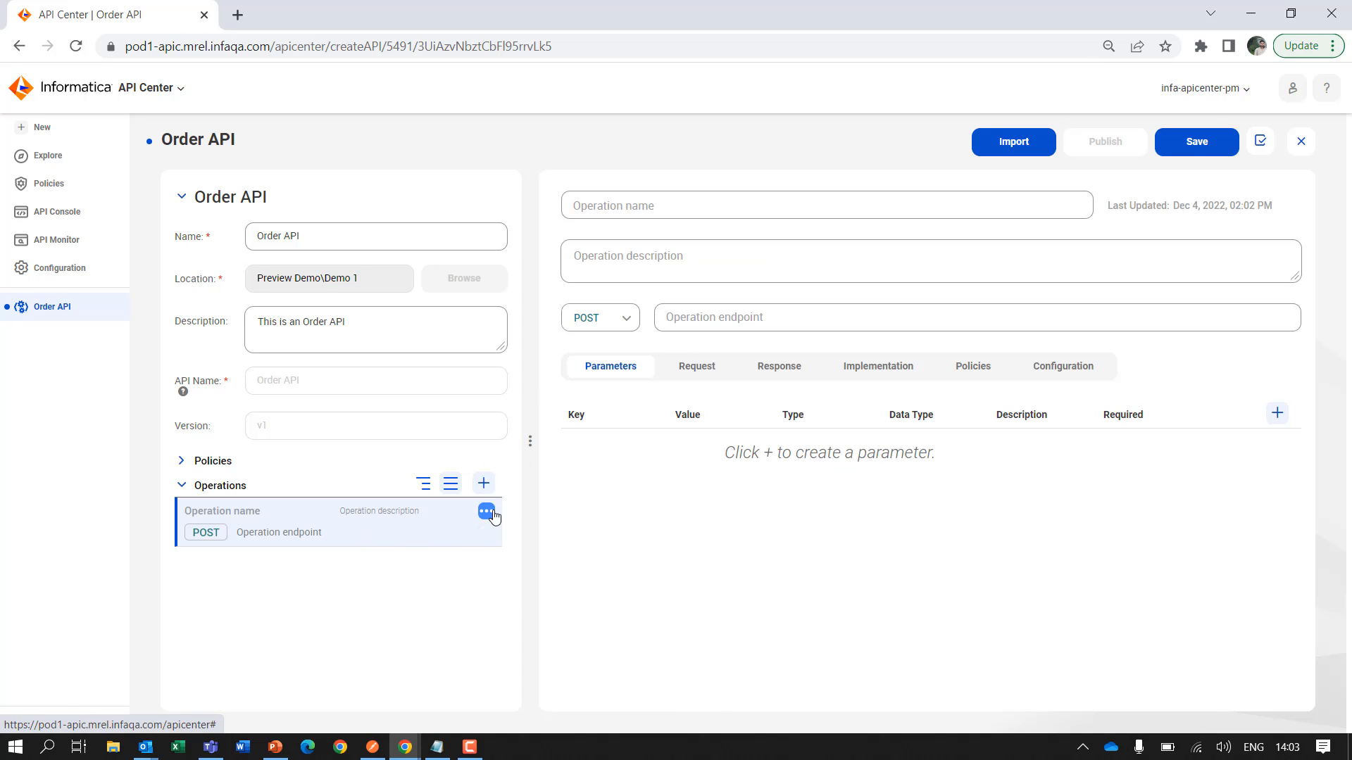
{"action": "left_click", "coordinate": [486, 512]}
{"action": "left_click", "coordinate": [517, 551]}
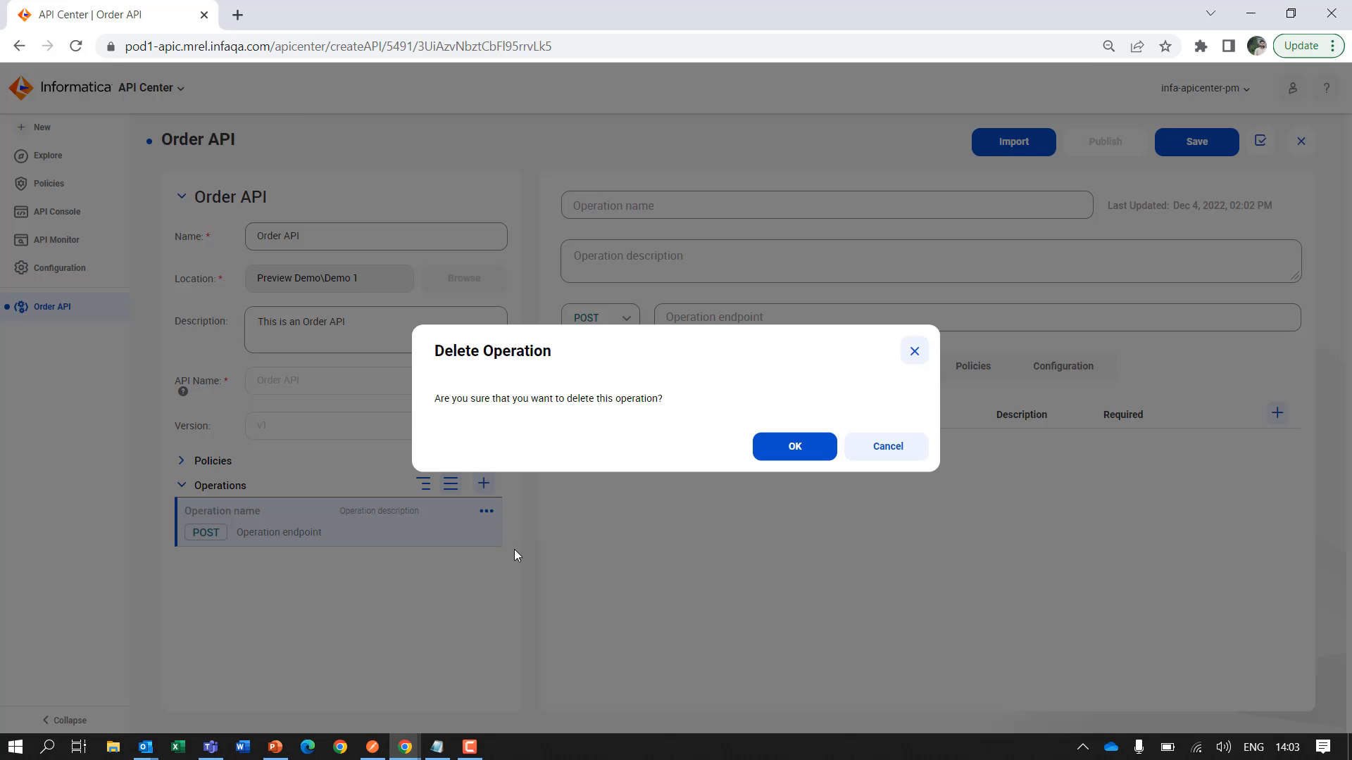
{"action": "left_click", "coordinate": [781, 451]}
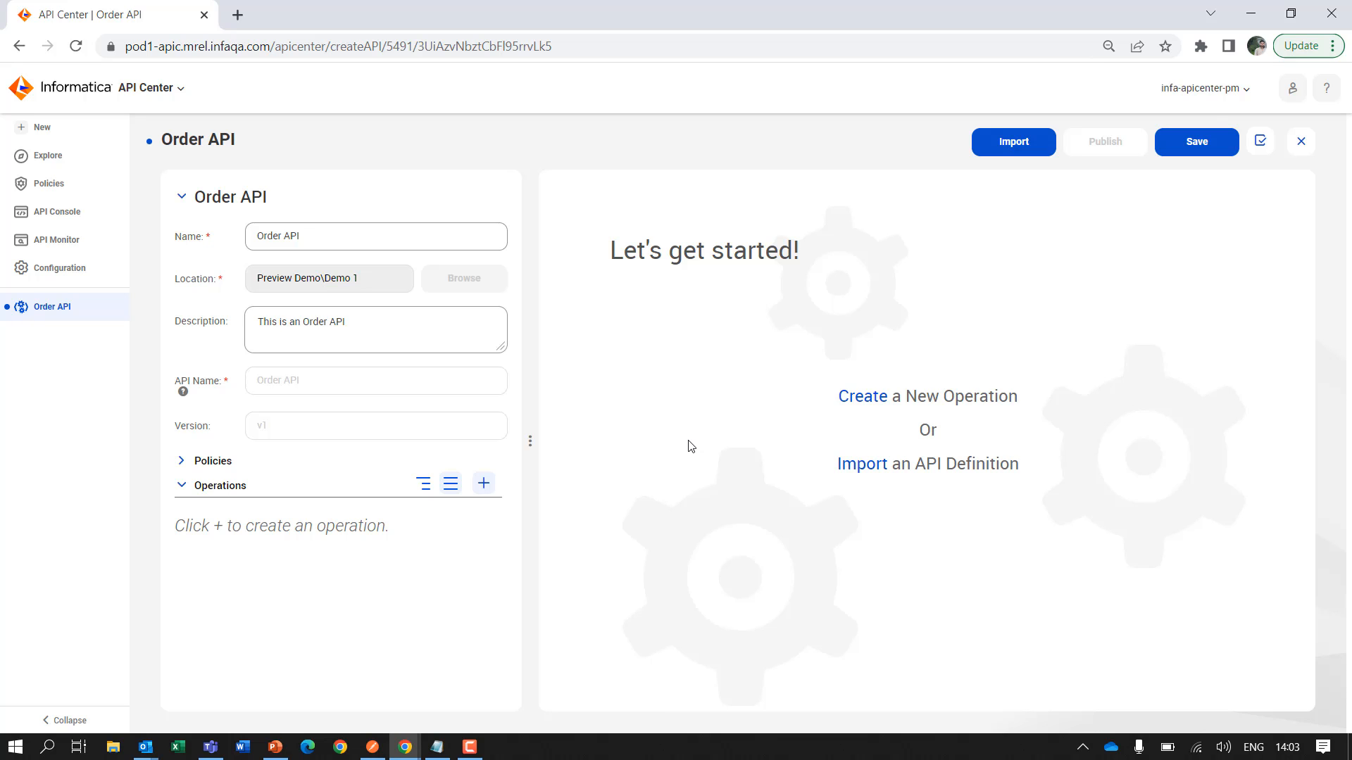
{"action": "left_click", "coordinate": [437, 746]}
{"action": "left_click_drag", "start_coordinate": [504, 111], "coordinate": [364, 96]}
{"action": "key", "text": "ctrl+c"}
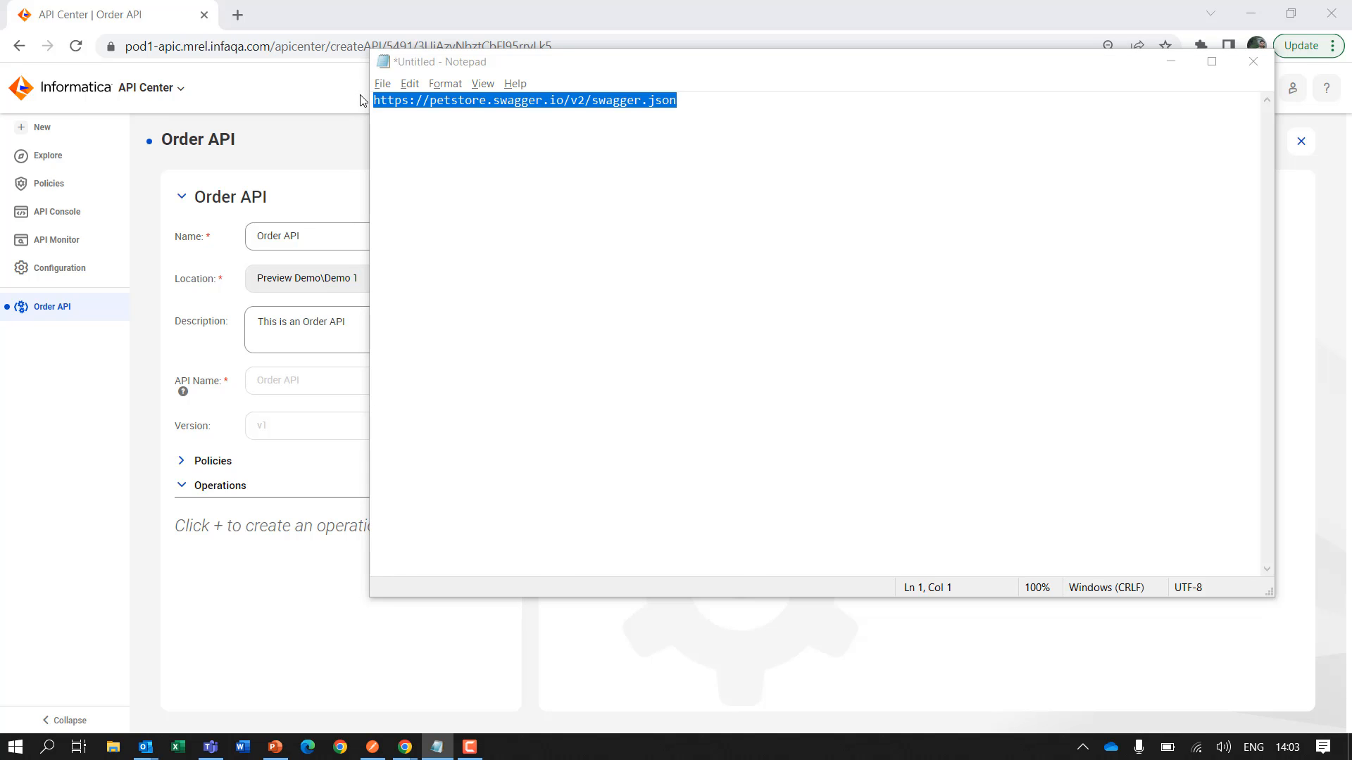
{"action": "key", "text": "alt+Tab"}
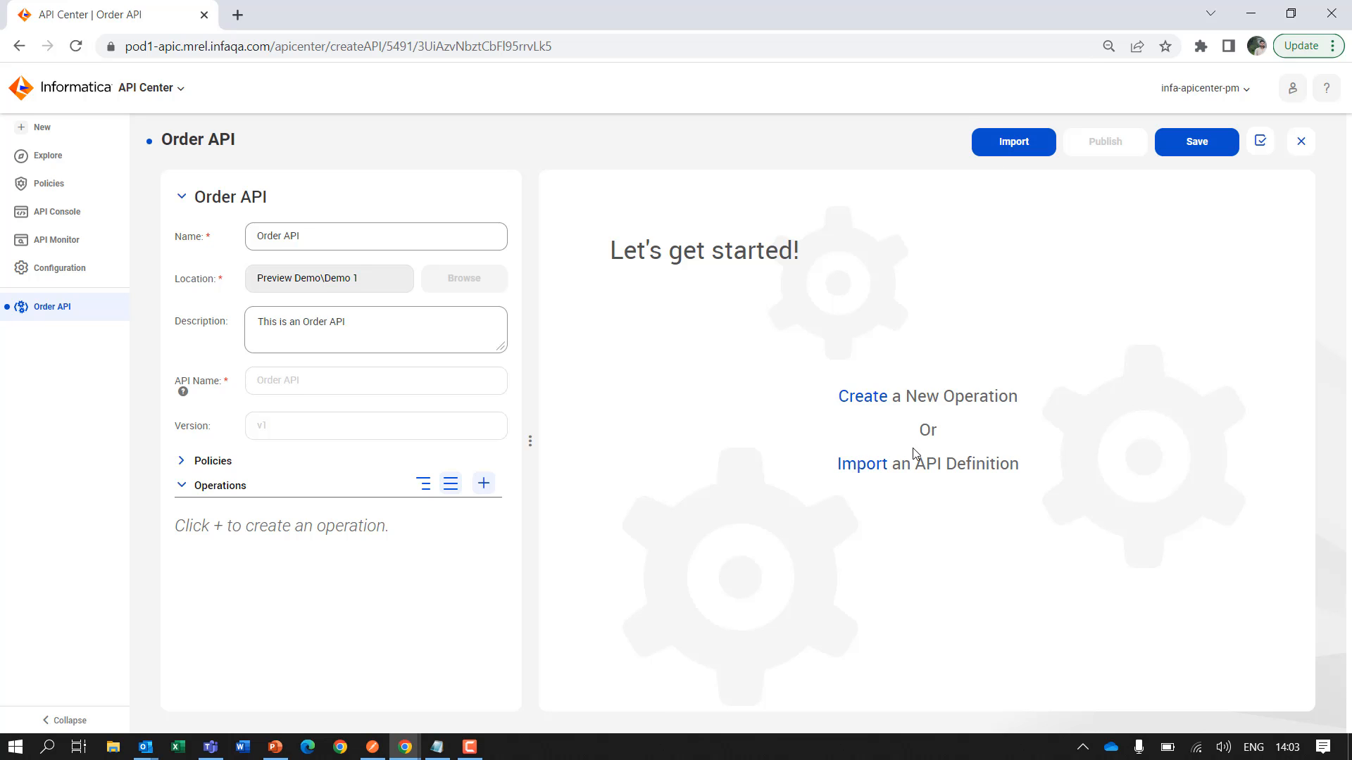
Start importing an API definition of type Swagger v2.0 (JSON) from the copied petstore URL and proceed to selecting its operations
{"action": "left_click", "coordinate": [878, 469]}
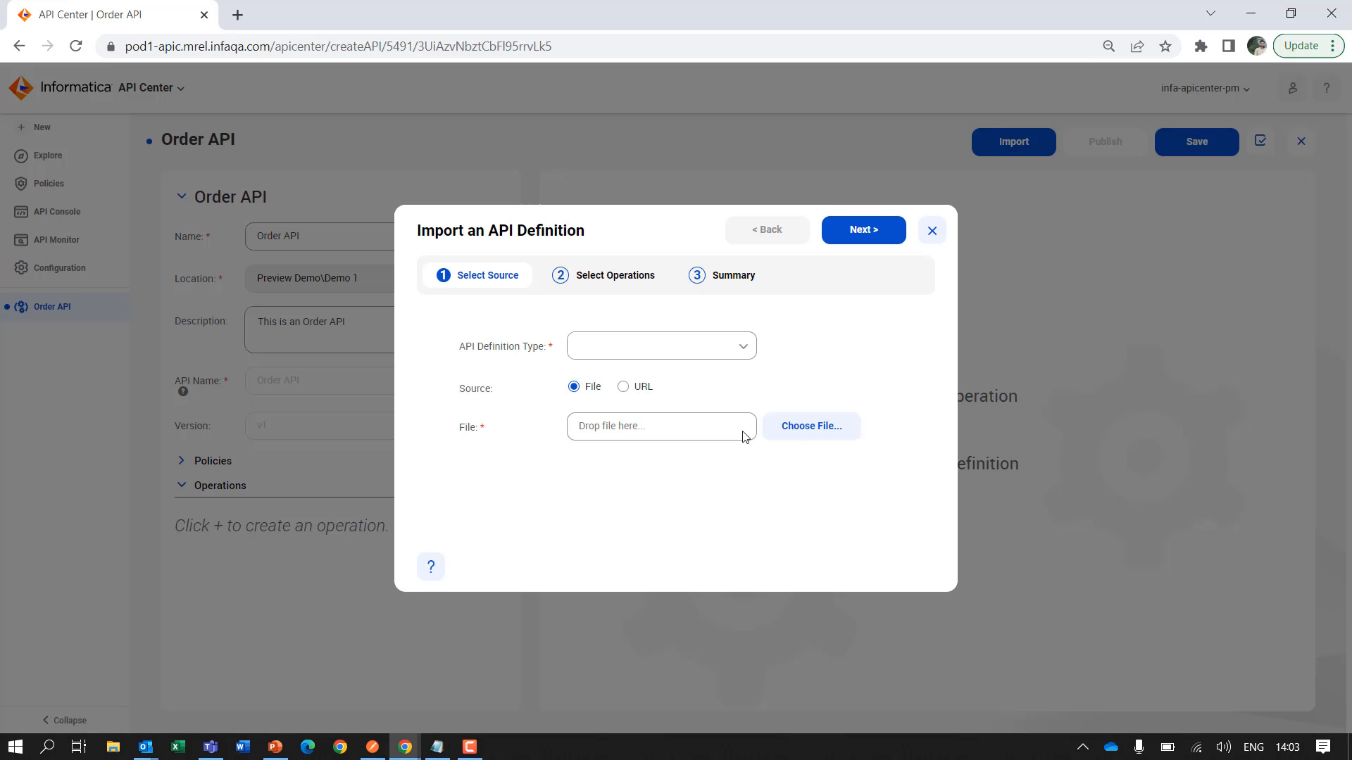
{"action": "left_click", "coordinate": [746, 345]}
{"action": "left_click", "coordinate": [667, 431]}
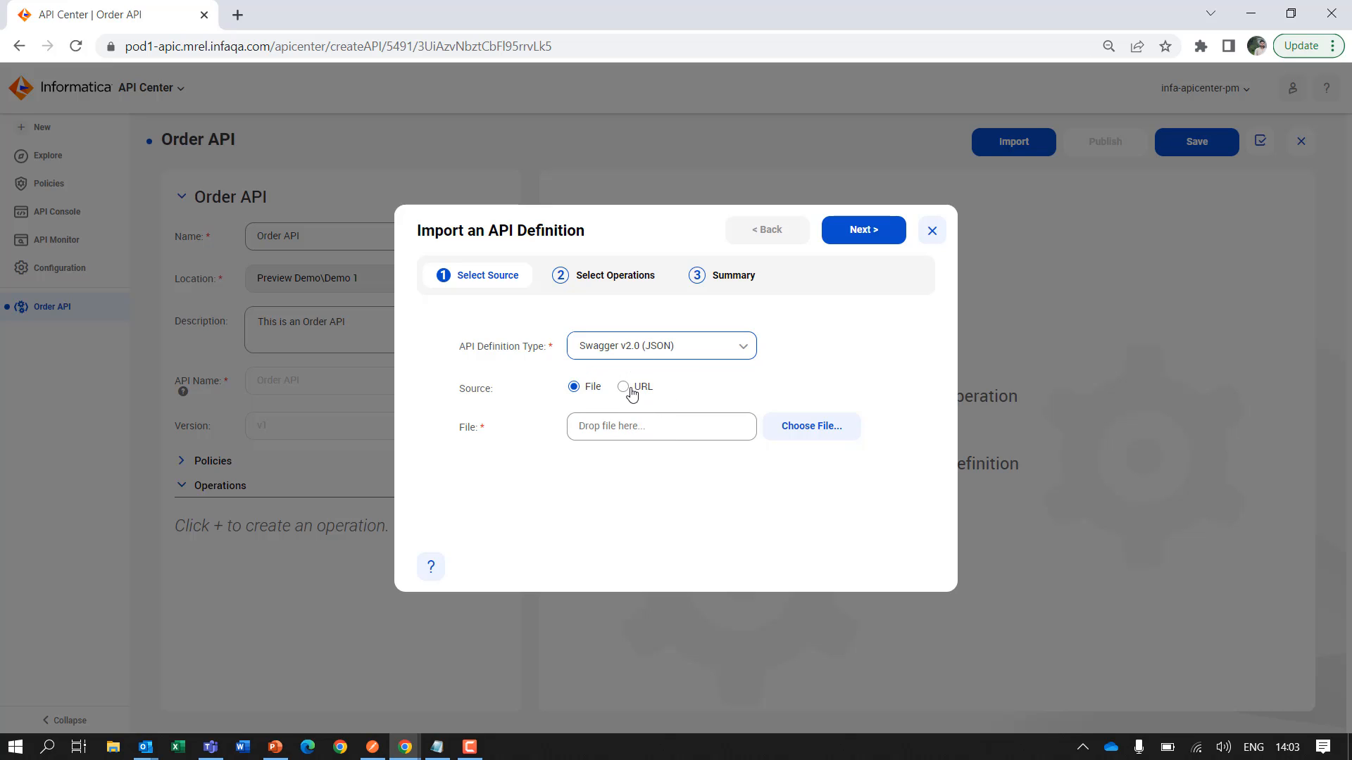
{"action": "left_click", "coordinate": [623, 387]}
{"action": "left_click", "coordinate": [661, 427]}
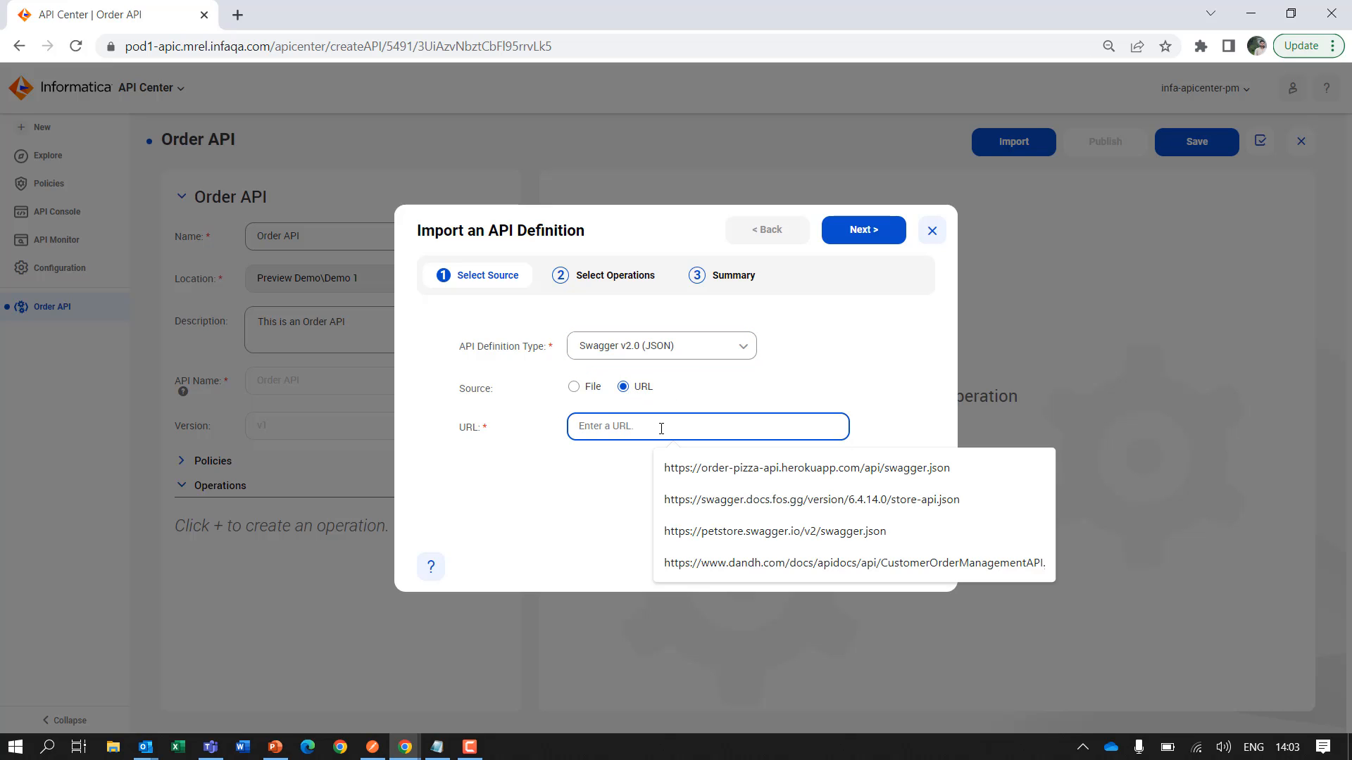
{"action": "key", "text": "ctrl+v"}
{"action": "left_click", "coordinate": [859, 237]}
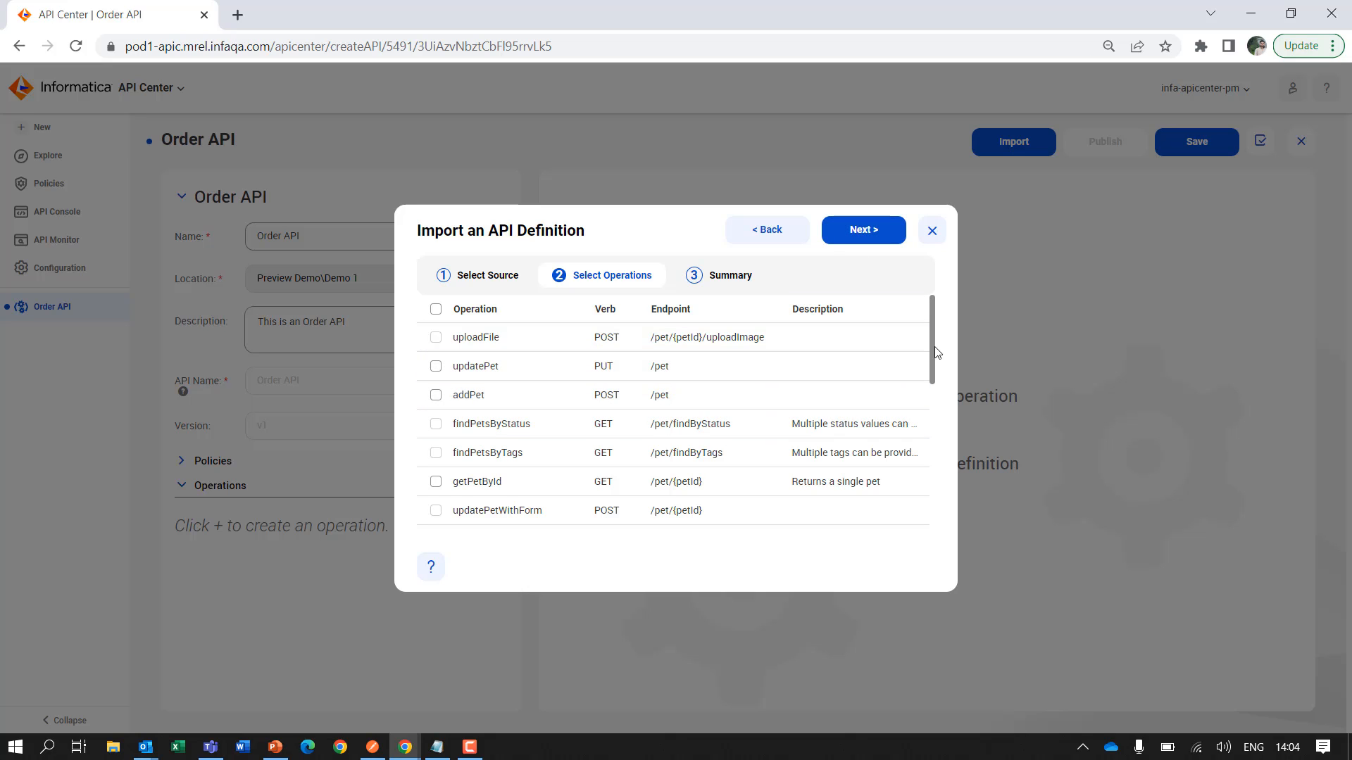
Import the placeOrder, getOrderById and deleteOrder operations into the API and save it
{"action": "scroll", "coordinate": [934, 380], "scroll_direction": "down", "scroll_amount": 2}
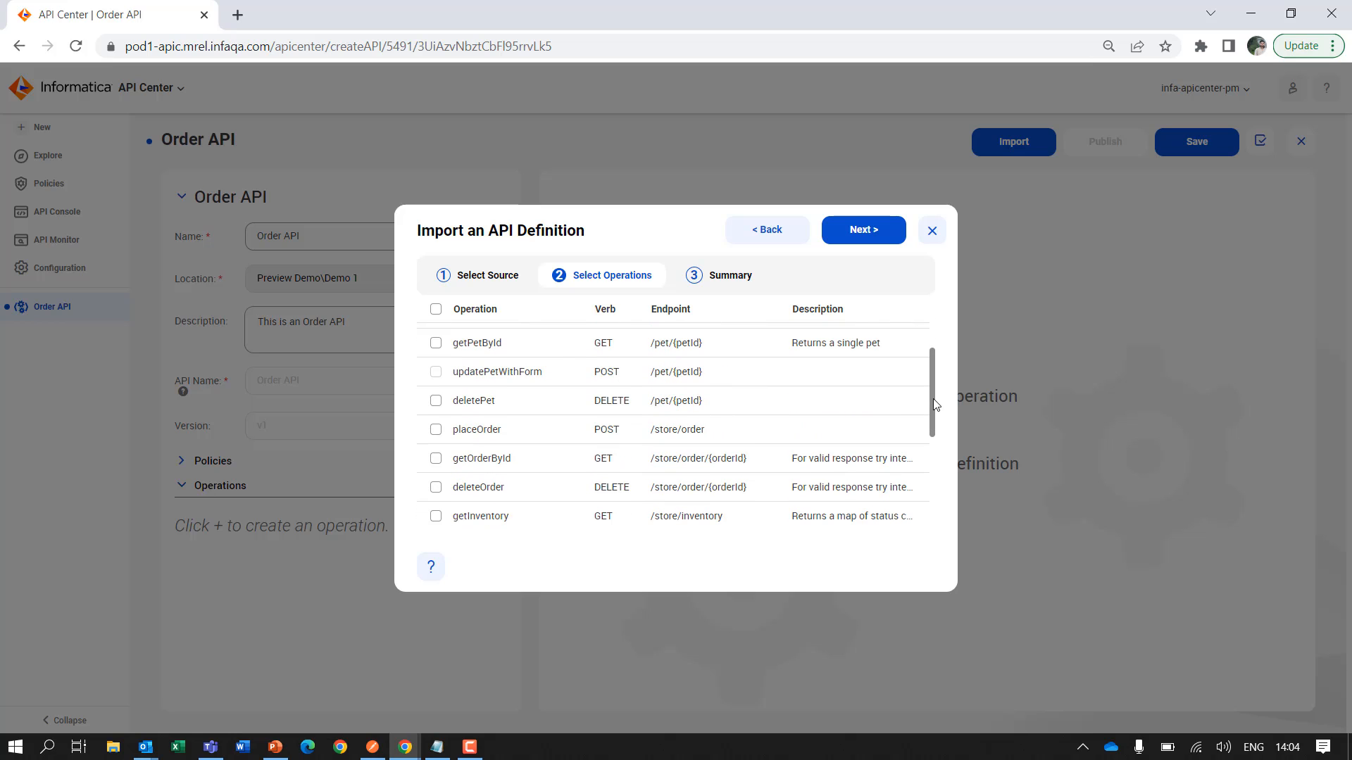
{"action": "left_click", "coordinate": [436, 429]}
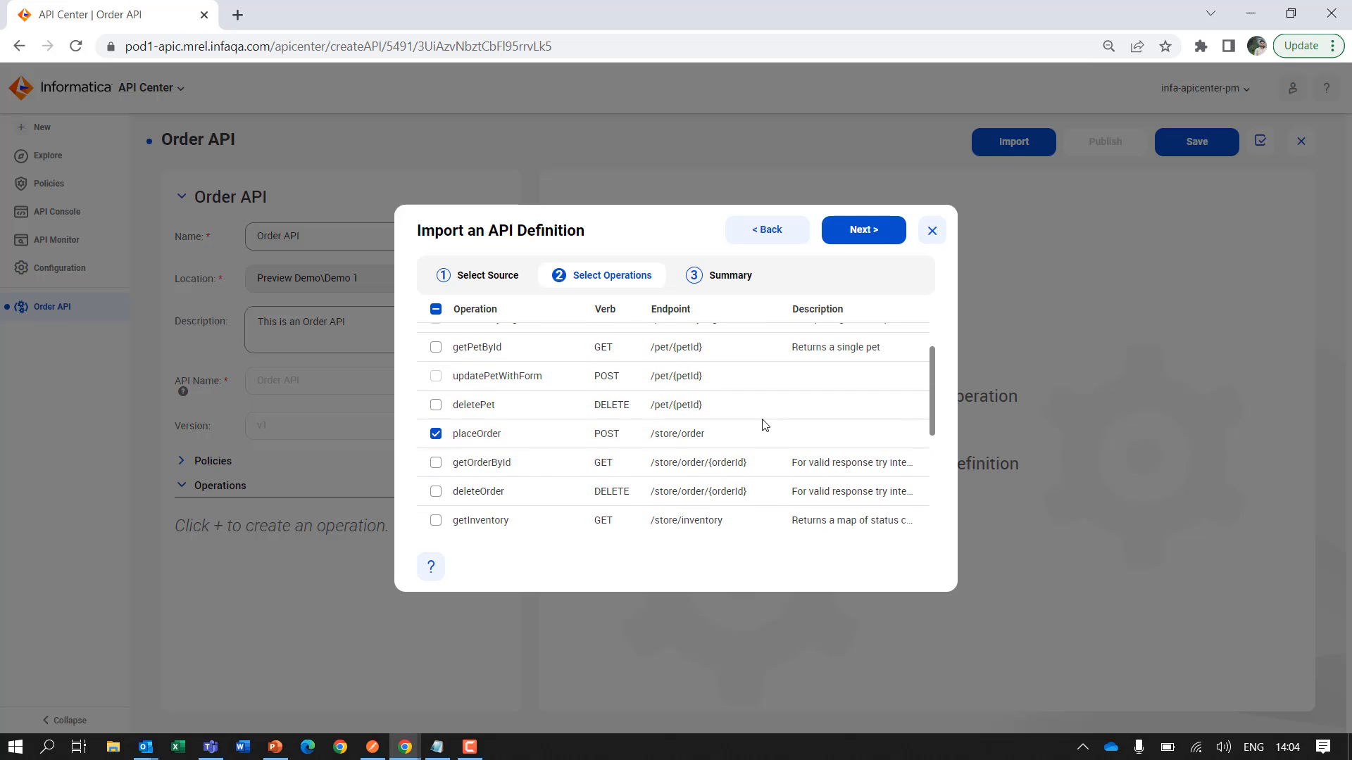
{"action": "left_click", "coordinate": [436, 462]}
{"action": "left_click", "coordinate": [436, 493]}
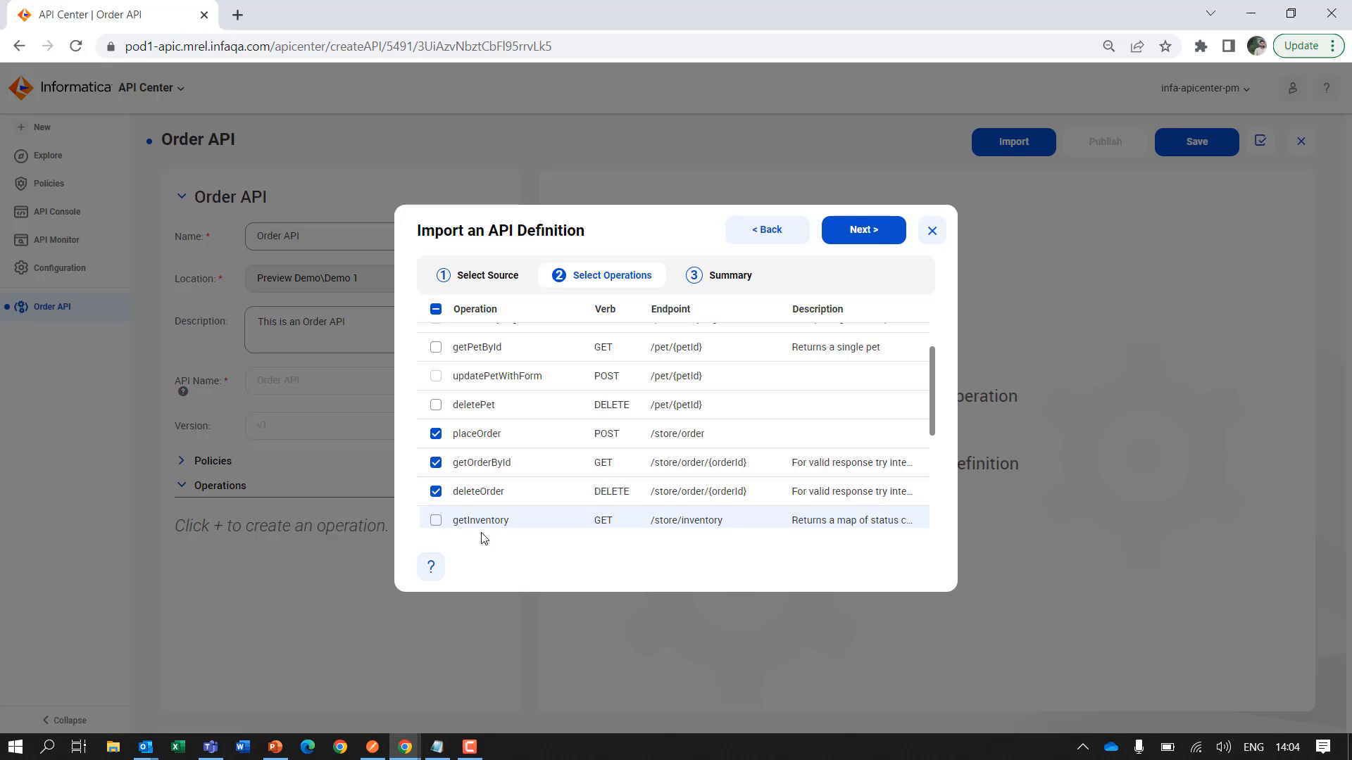
{"action": "left_click", "coordinate": [864, 235]}
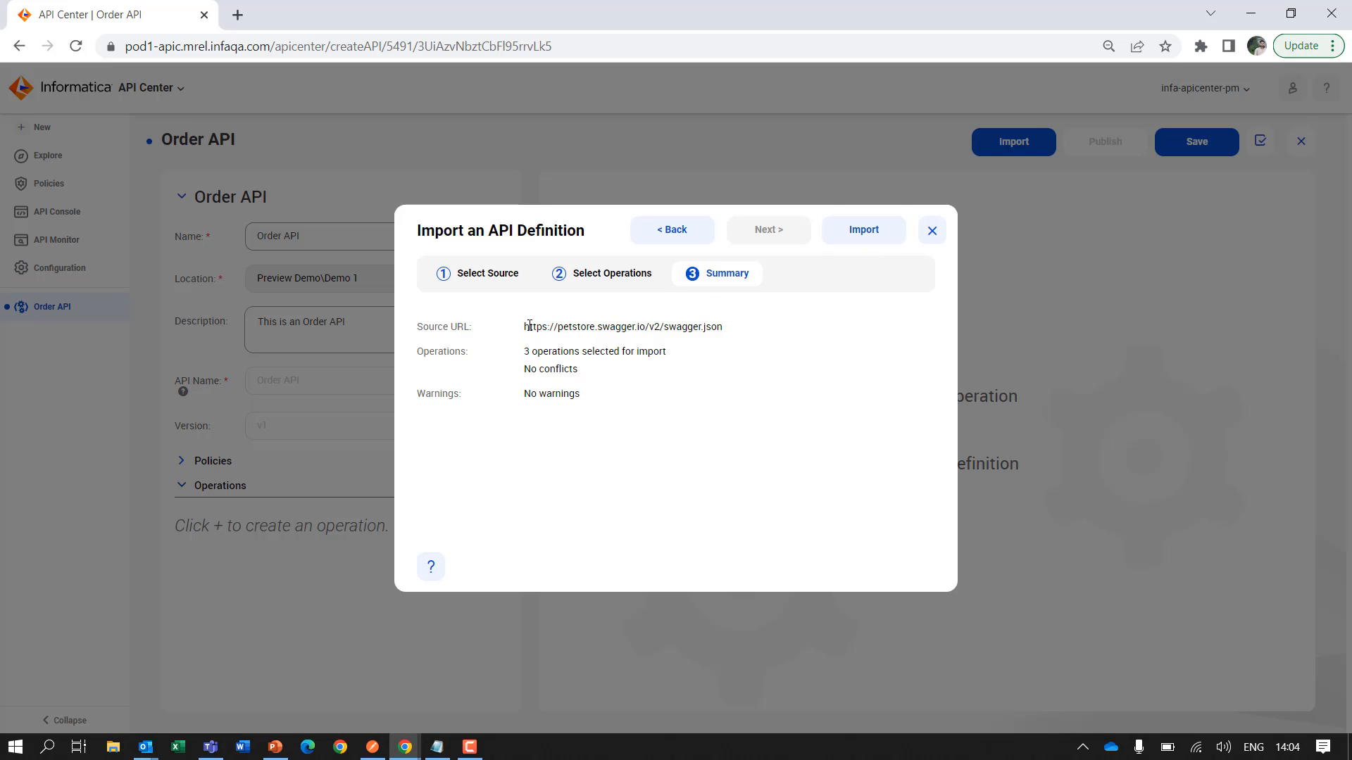
{"action": "left_click", "coordinate": [866, 241]}
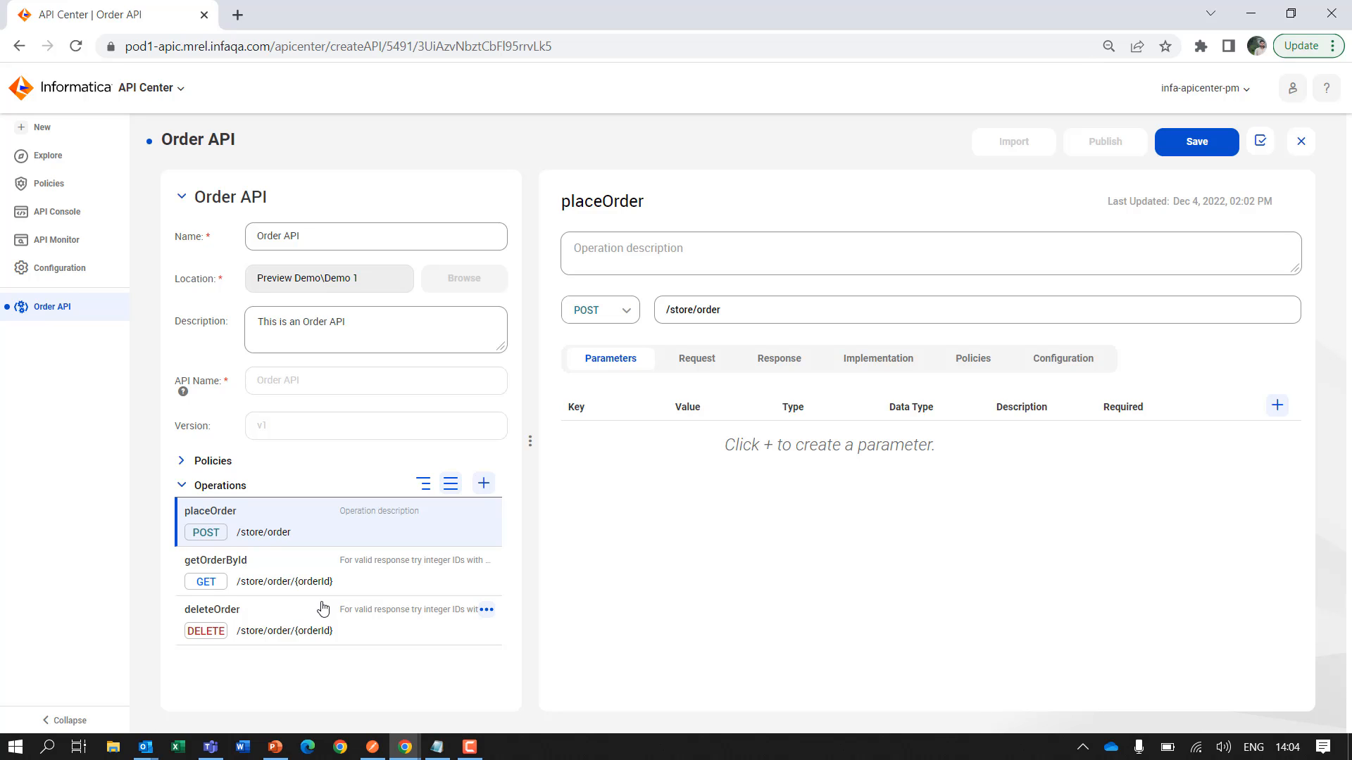
{"action": "left_click", "coordinate": [624, 362]}
{"action": "left_click", "coordinate": [1196, 148]}
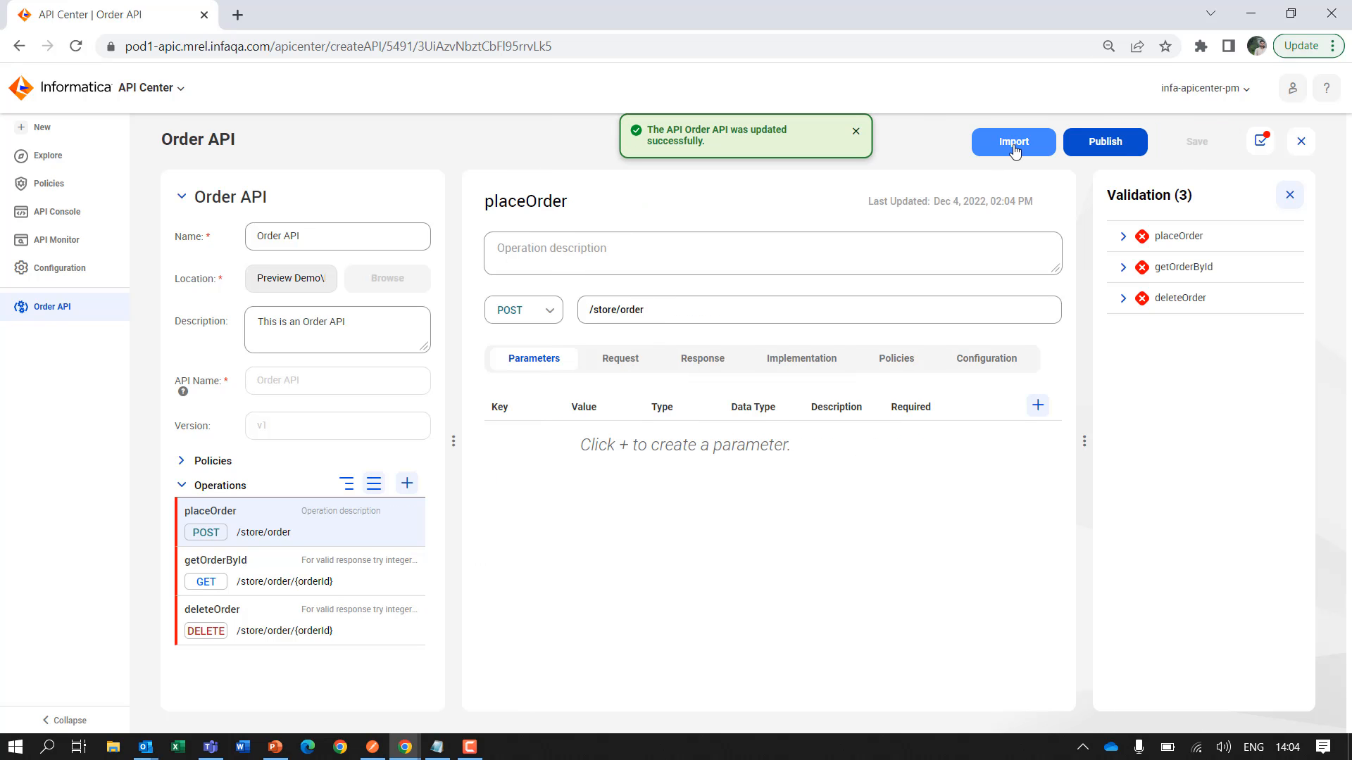
Start another API definition import of type OpenAPI v3.0 (JSON) from the file CustomerOrderManagementAPI.json and proceed to selecting its operations
{"action": "left_click", "coordinate": [1014, 144]}
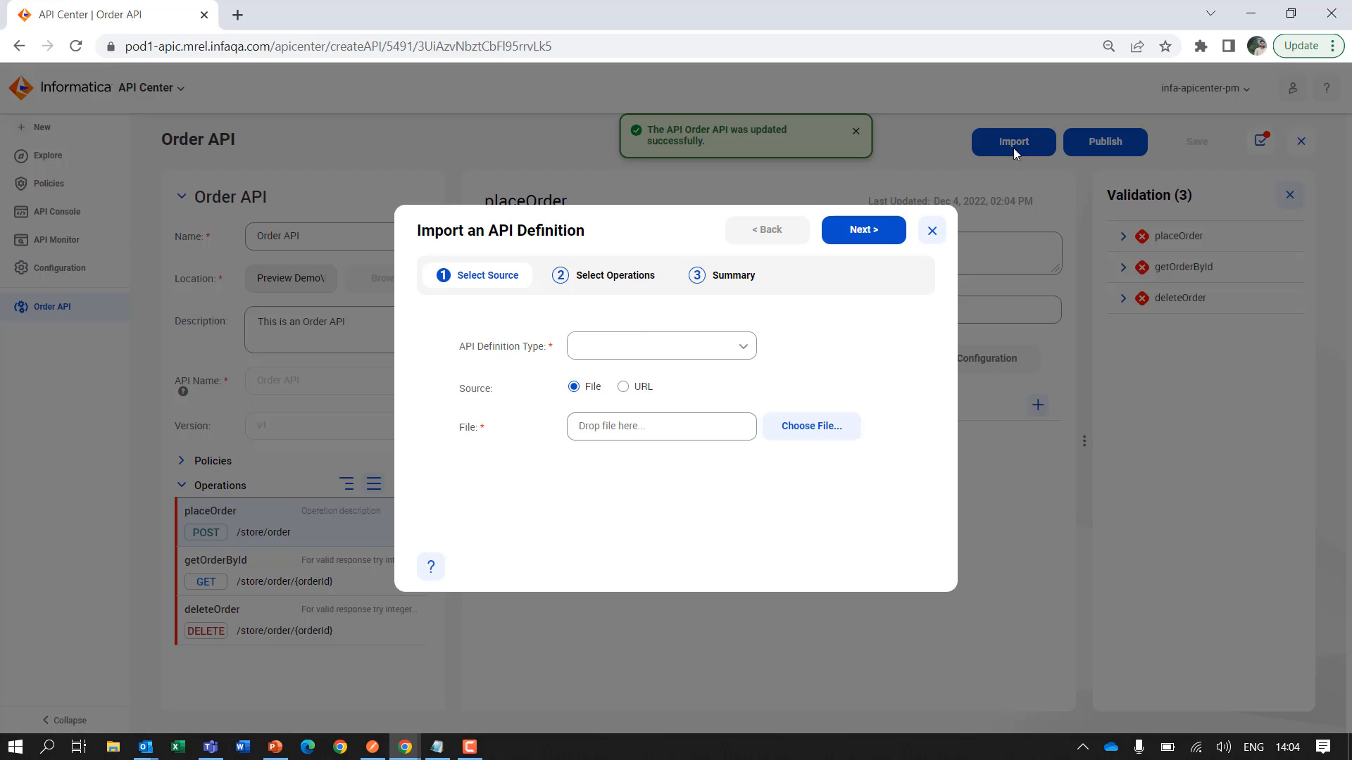
{"action": "left_click", "coordinate": [736, 357]}
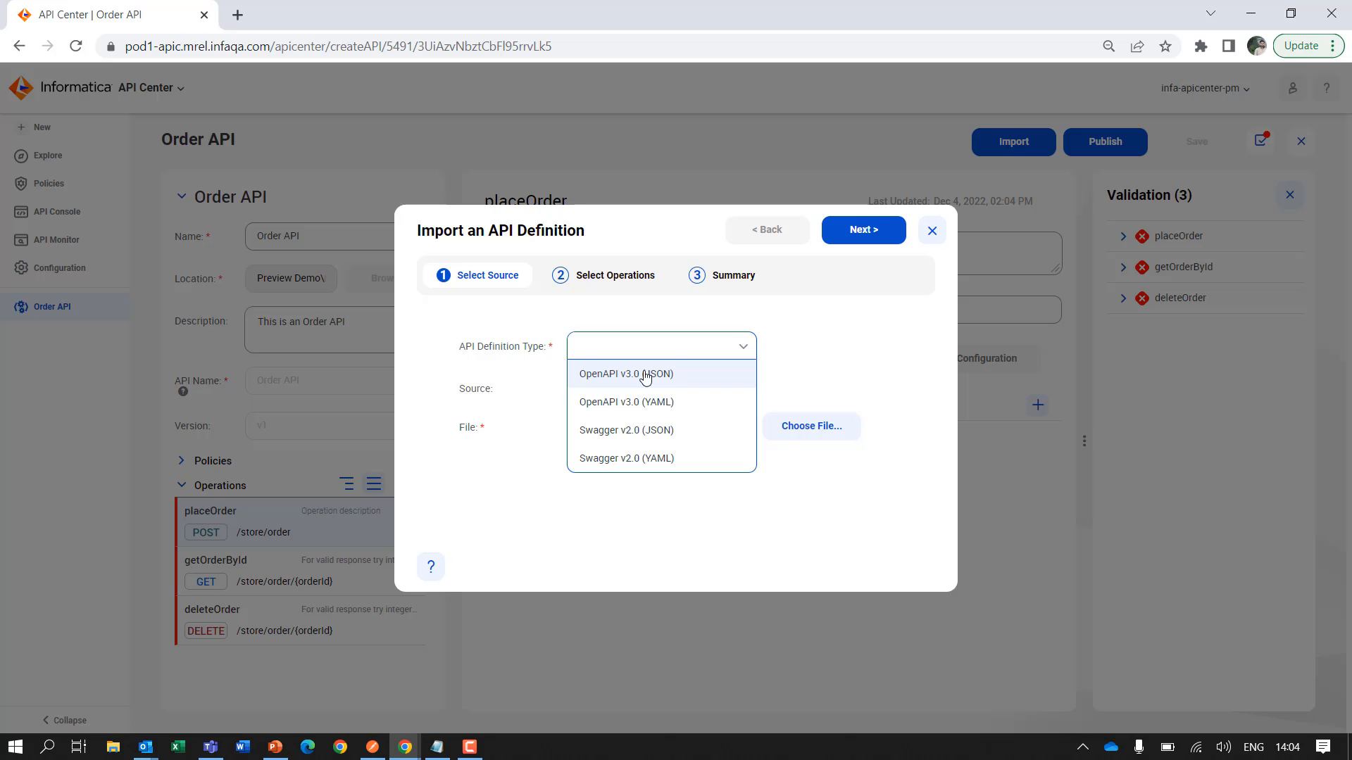
{"action": "left_click", "coordinate": [645, 375]}
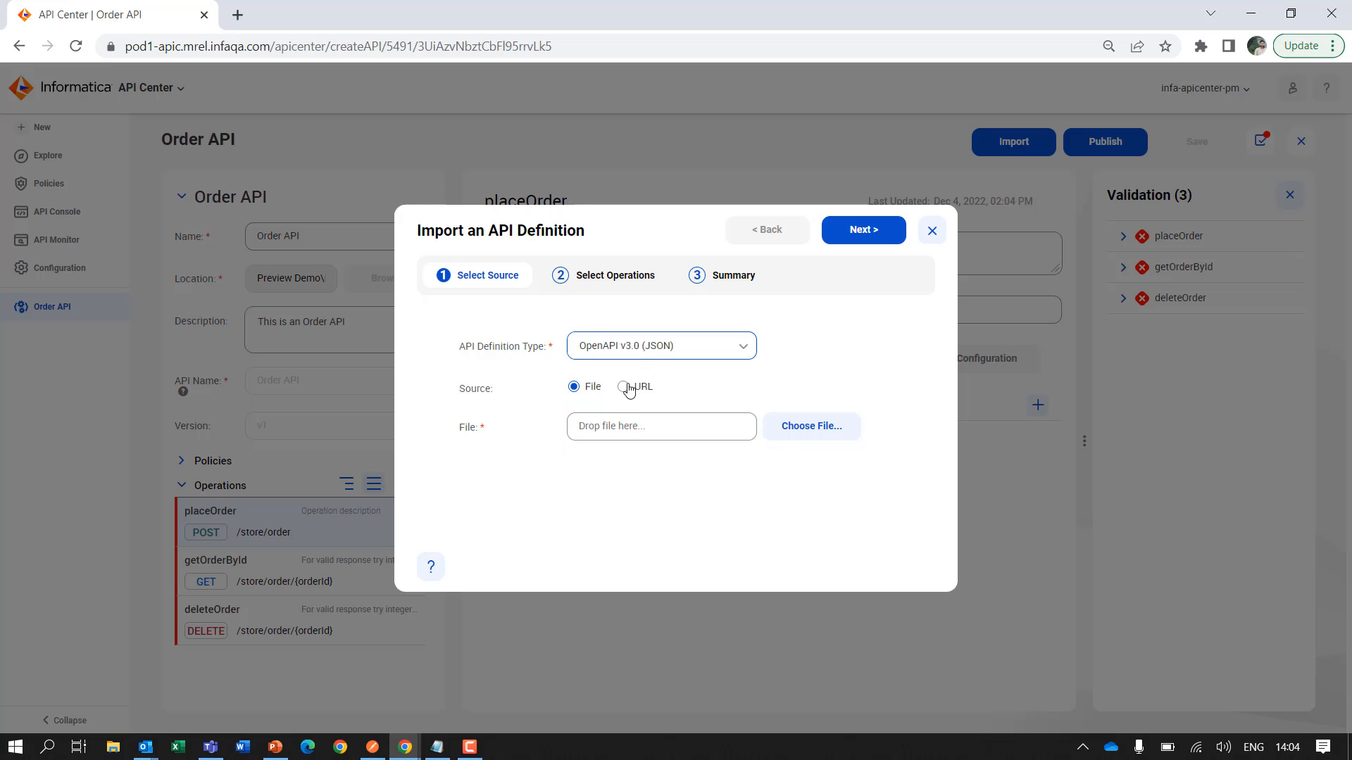
{"action": "left_click", "coordinate": [812, 431]}
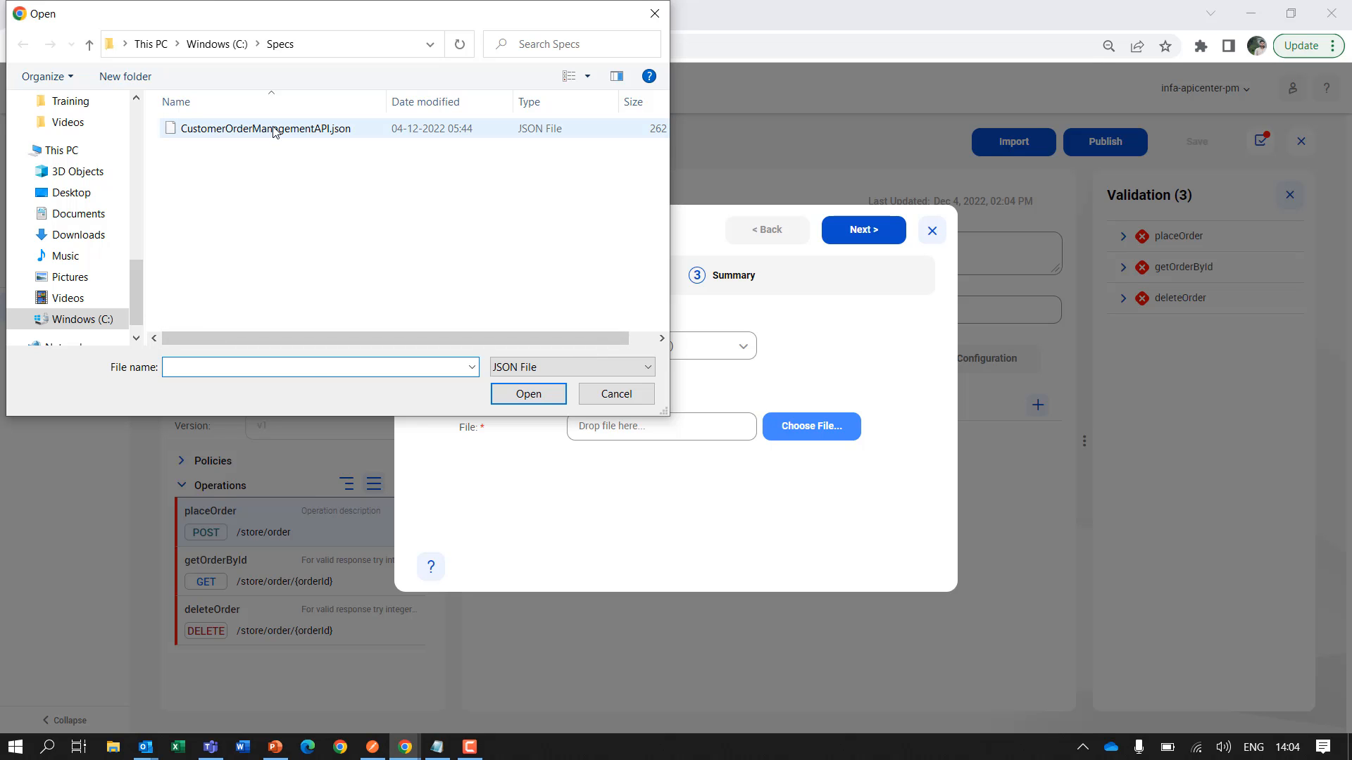
{"action": "left_click", "coordinate": [275, 129]}
{"action": "left_click", "coordinate": [546, 394]}
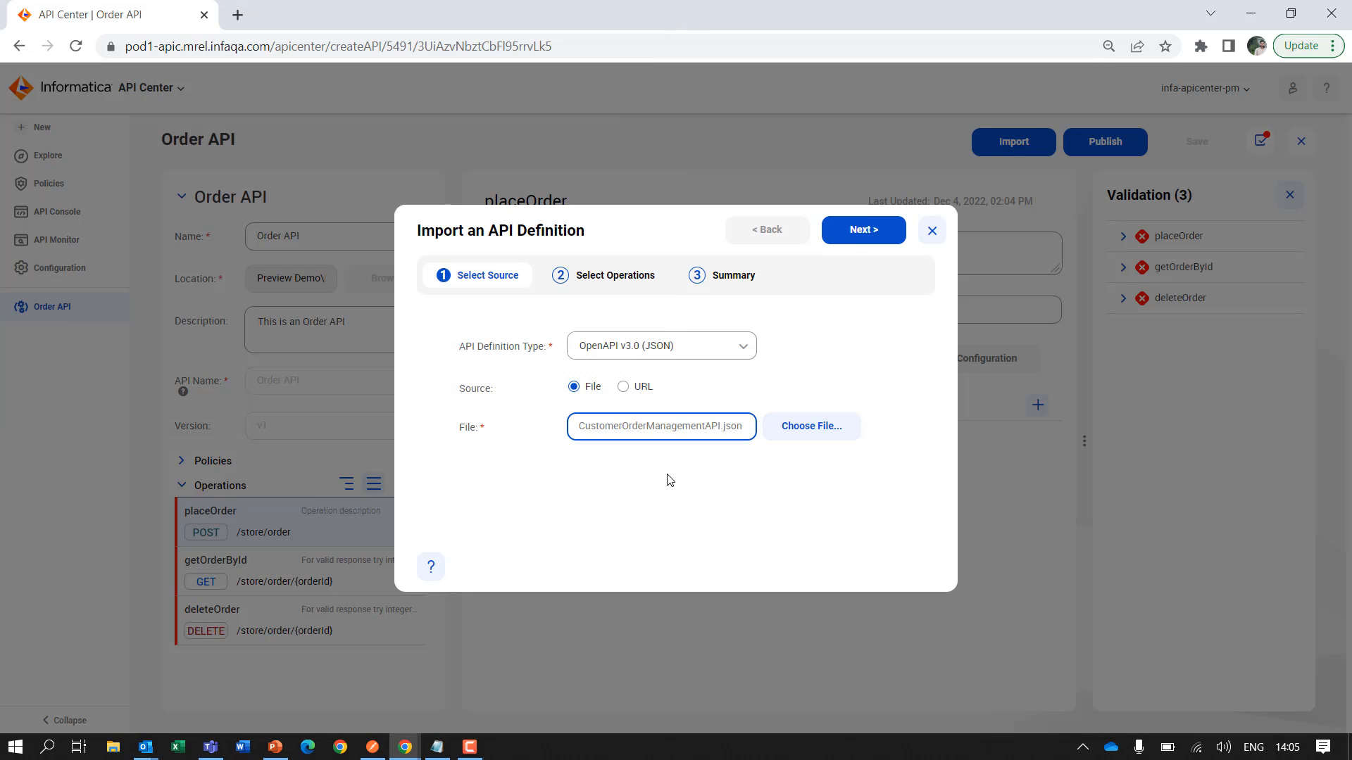
{"action": "left_click", "coordinate": [859, 234]}
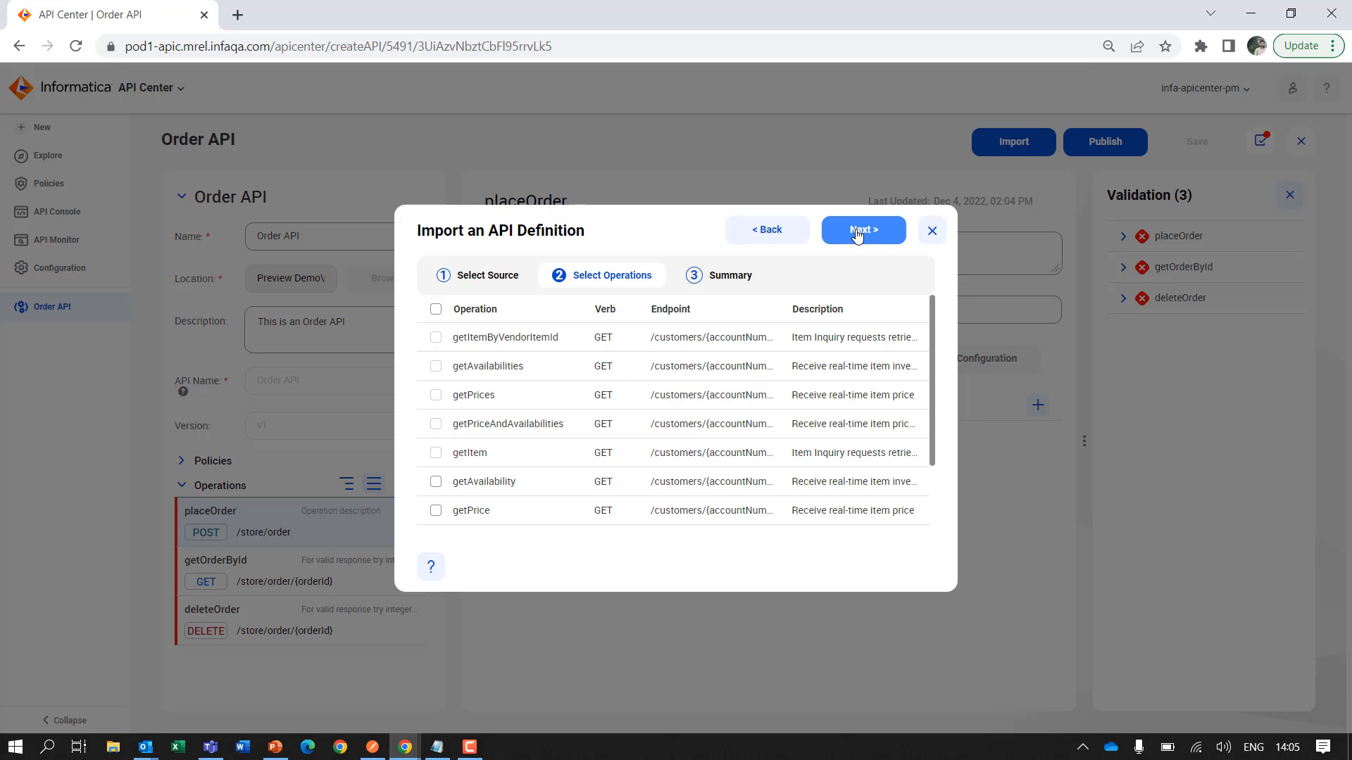
Import the createSalesOrder operation, save the API and expand the validation entry for placeOrder
{"action": "left_click_drag", "start_coordinate": [933, 318], "coordinate": [939, 428]}
{"action": "left_click", "coordinate": [436, 484]}
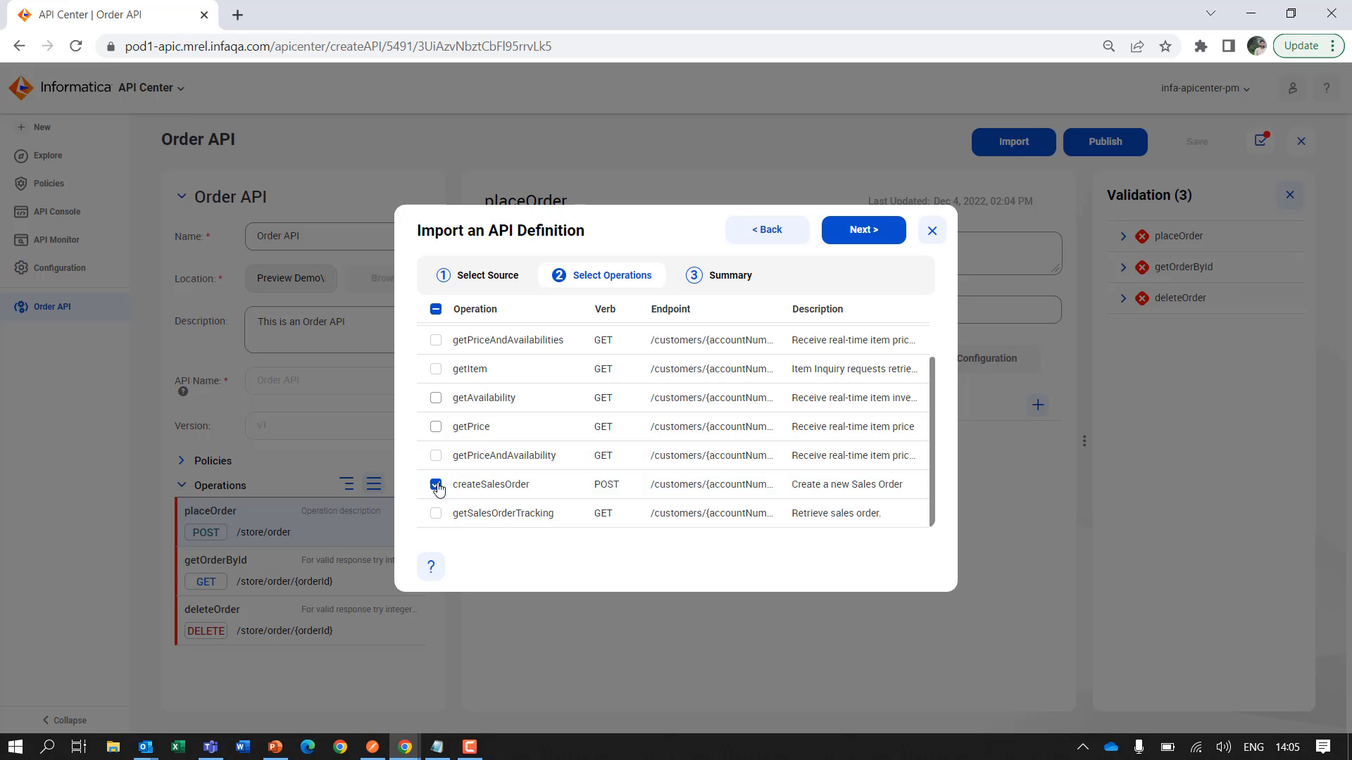
{"action": "left_click", "coordinate": [877, 235]}
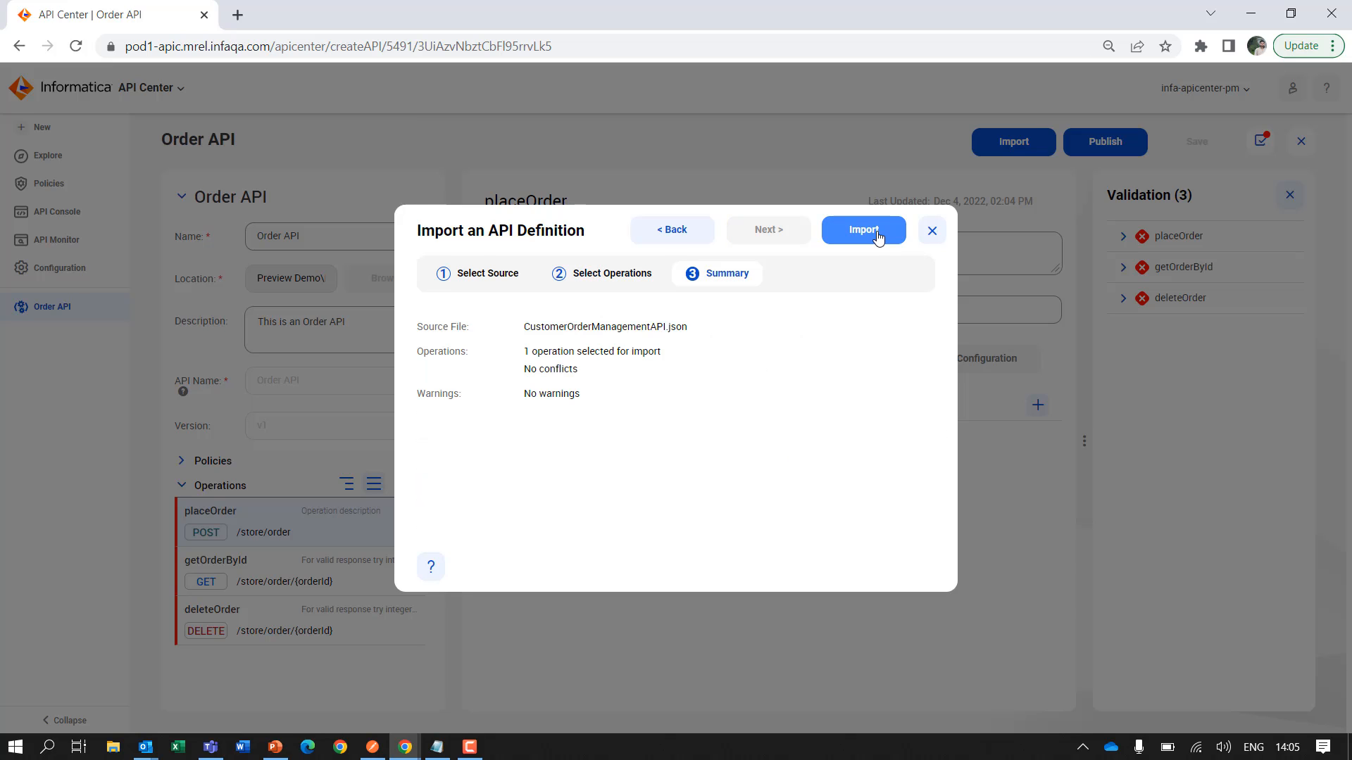
{"action": "left_click", "coordinate": [879, 236]}
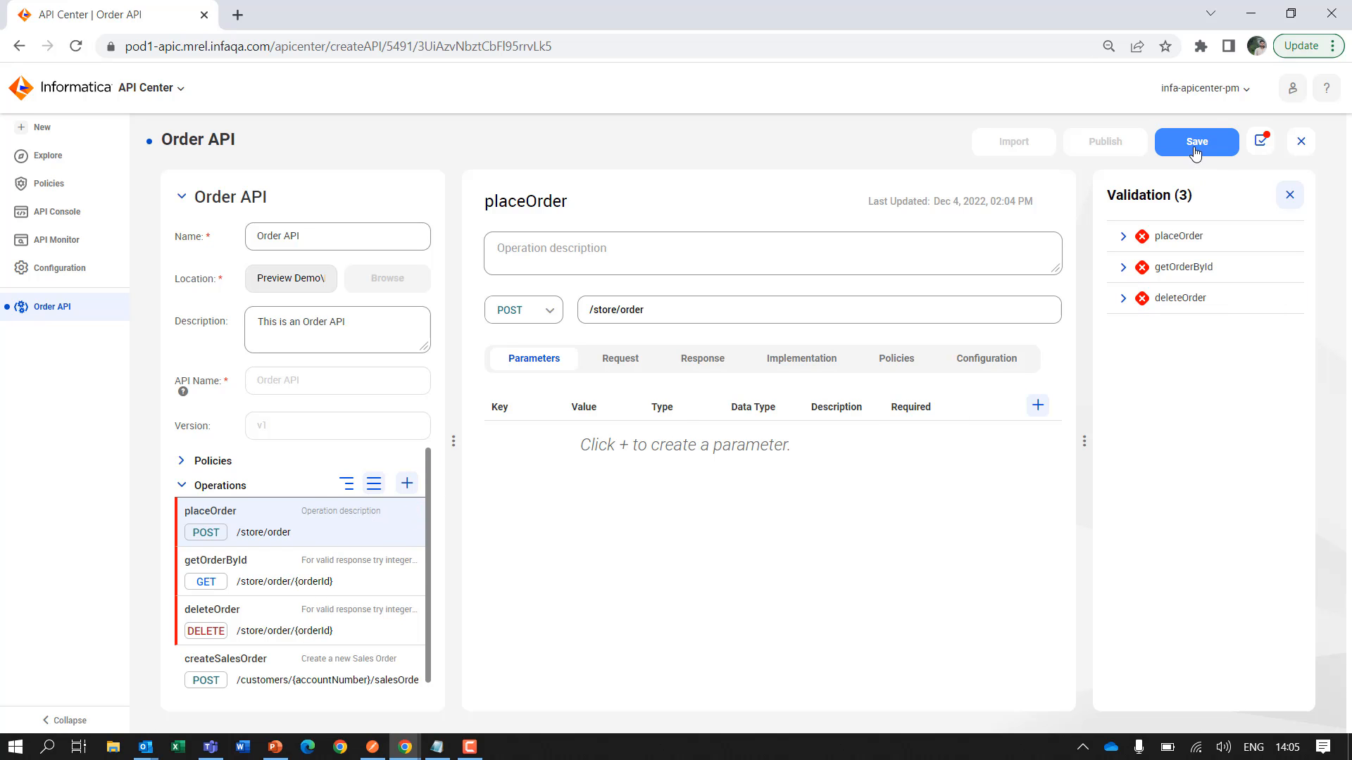
{"action": "left_click", "coordinate": [1195, 151]}
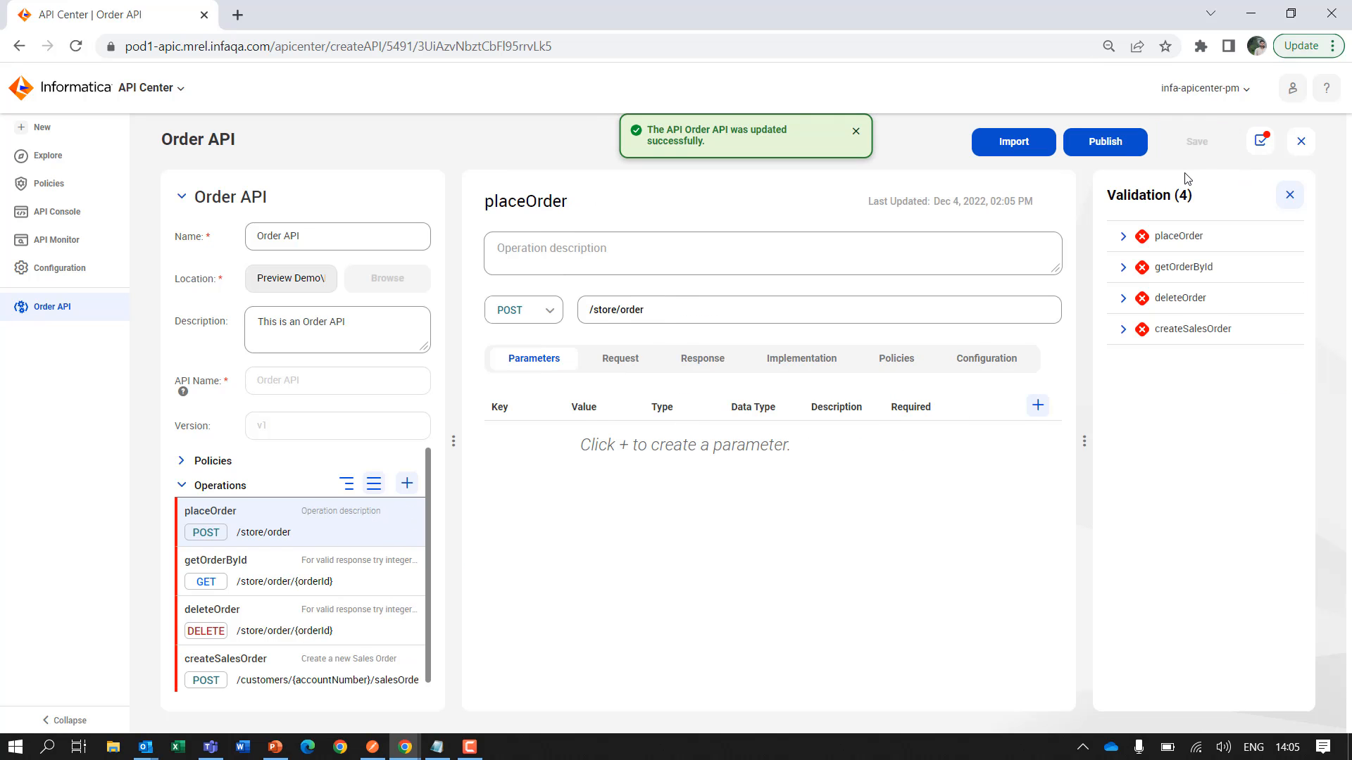
{"action": "left_click", "coordinate": [1123, 238]}
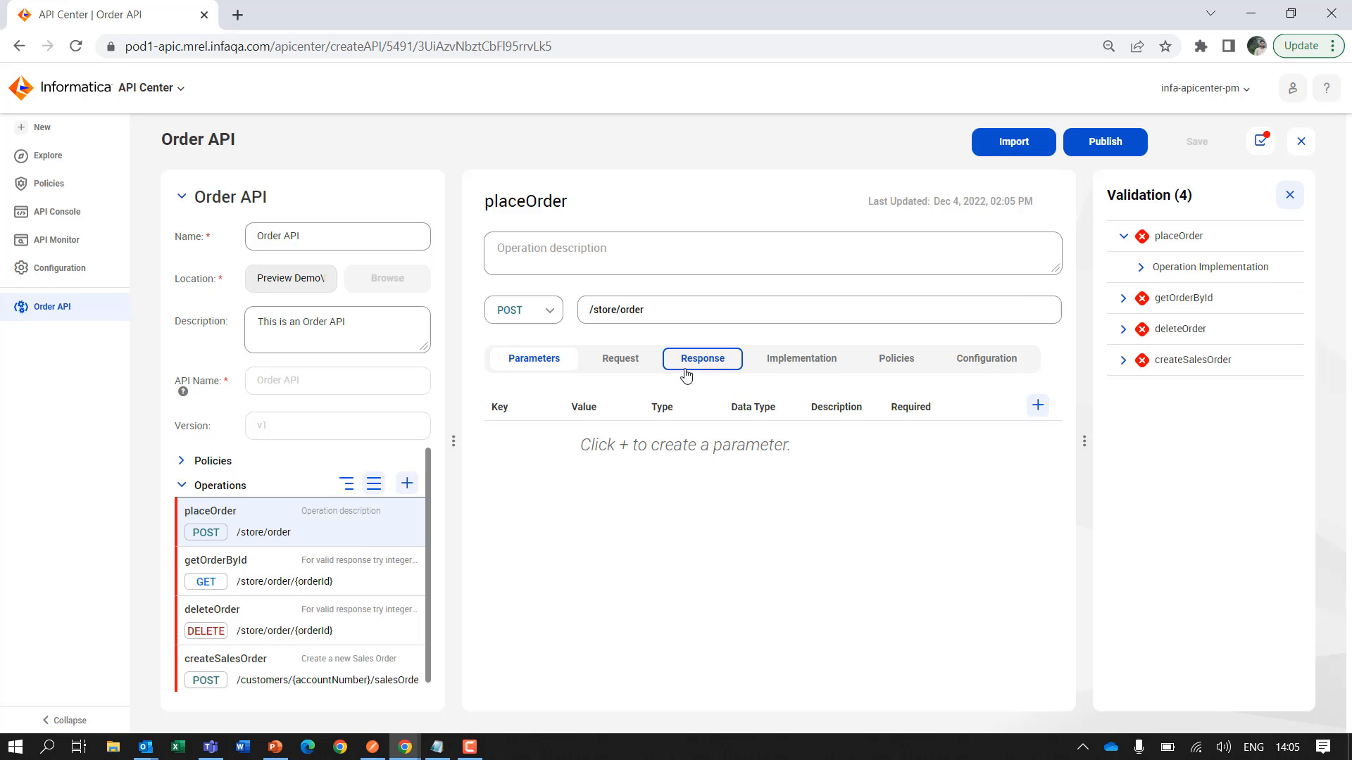
{"action": "left_click", "coordinate": [407, 483]}
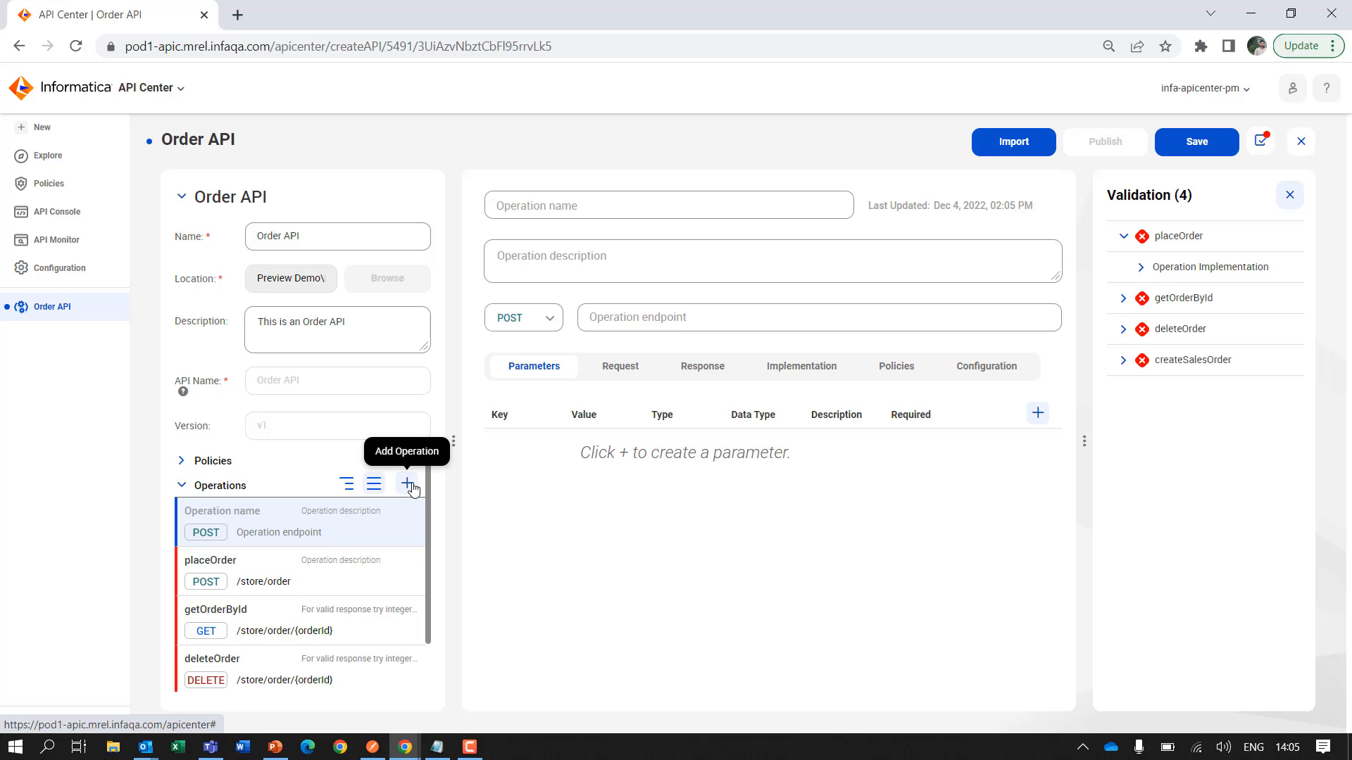
{"action": "mouse_move", "coordinate": [427, 486]}
{"action": "left_mouse_down"}
{"action": "mouse_move", "coordinate": [422, 553]}
{"action": "mouse_move", "coordinate": [437, 479]}
{"action": "left_mouse_up"}
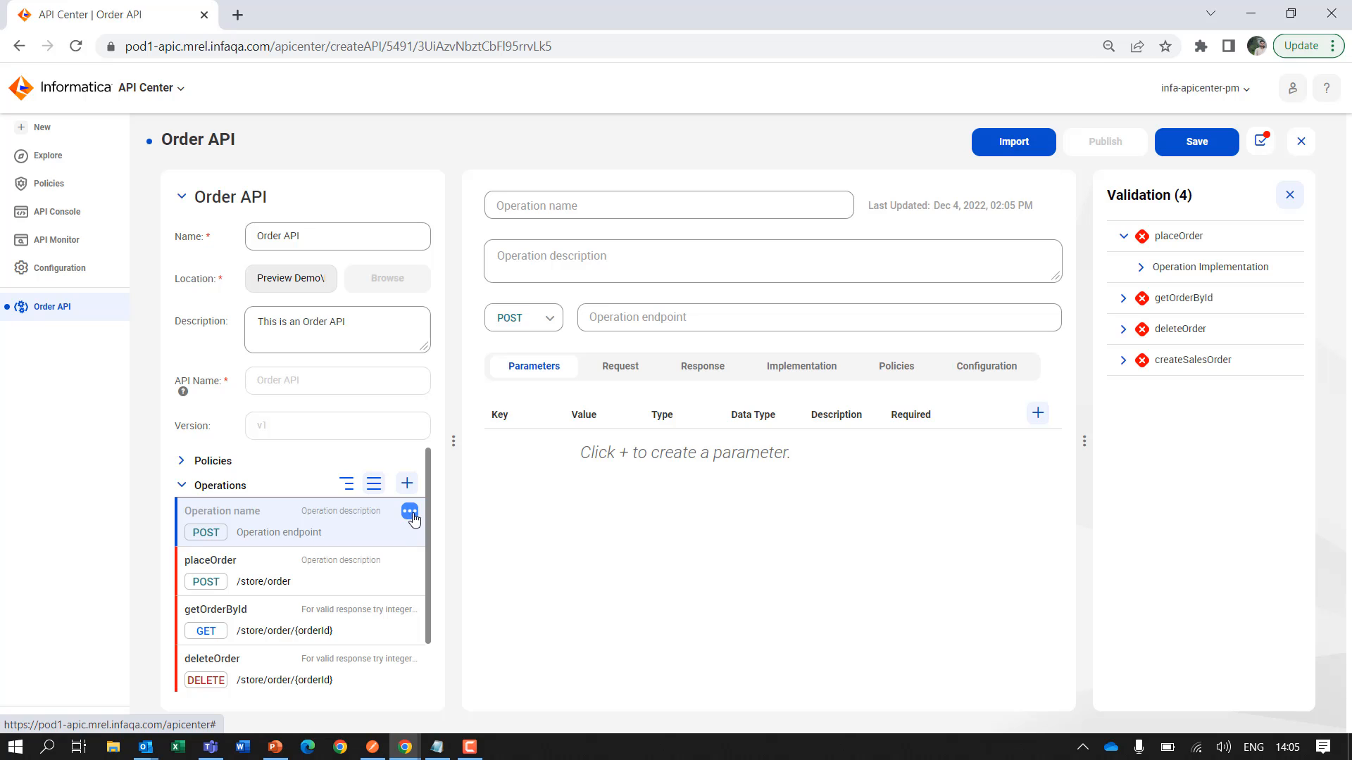
{"action": "left_click", "coordinate": [409, 512]}
{"action": "left_click", "coordinate": [429, 550]}
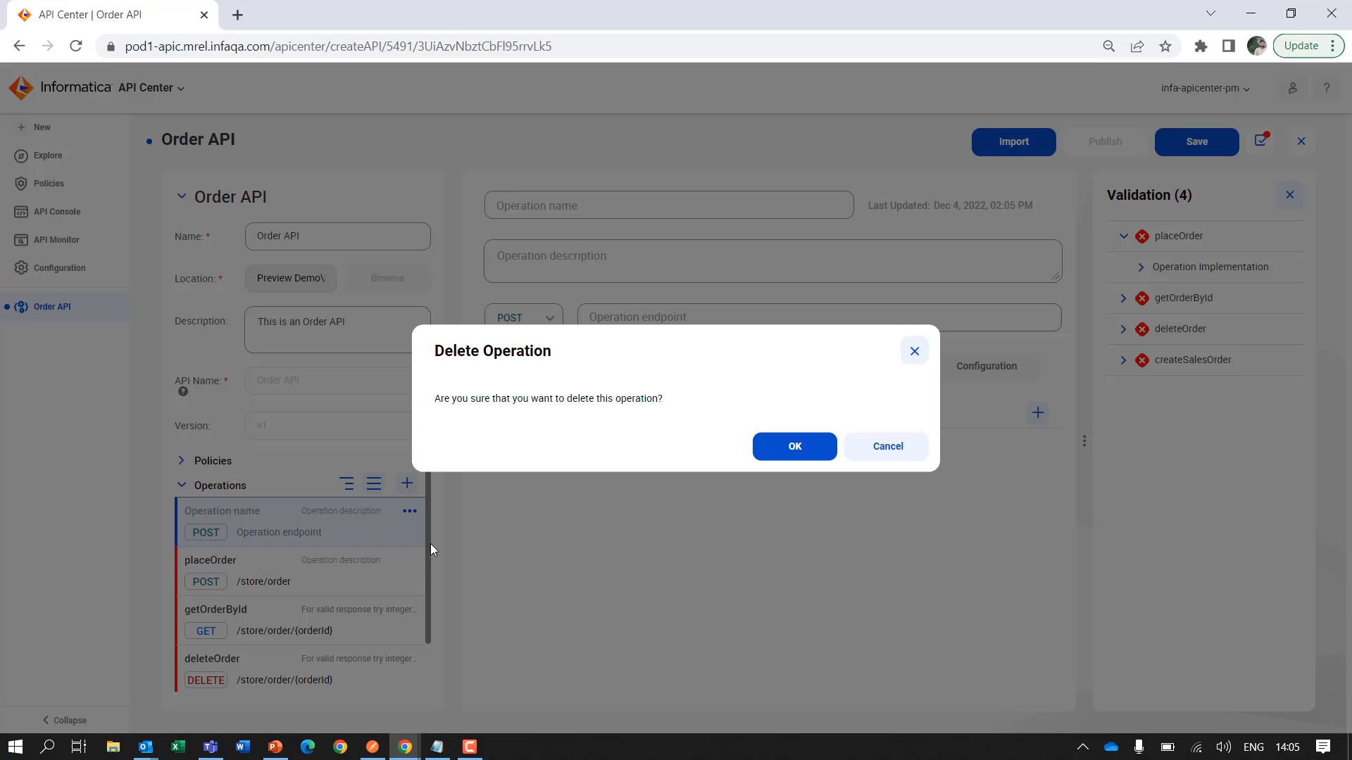
{"action": "left_click", "coordinate": [765, 463]}
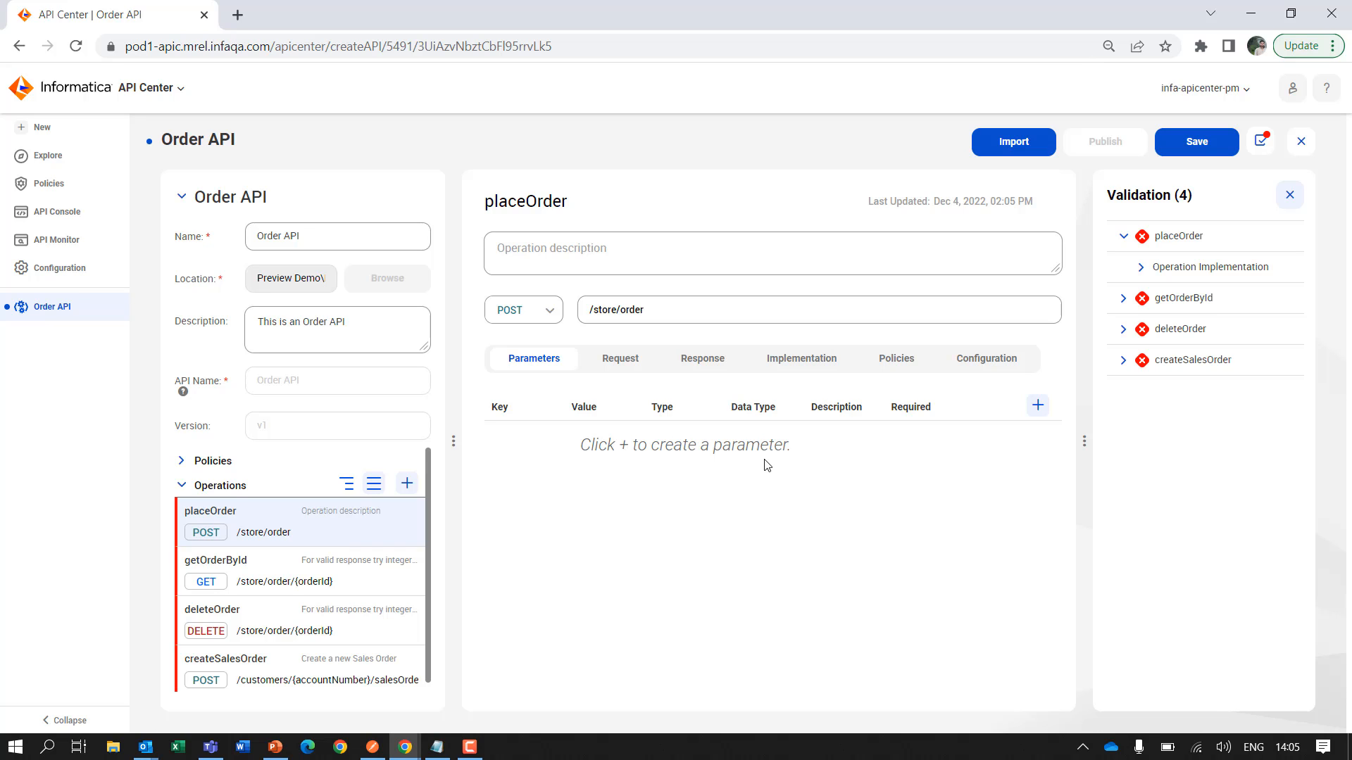
Close the validation results and set the placeOrder operation's description to "This is to place an Order"
{"action": "left_click_drag", "start_coordinate": [287, 532], "coordinate": [290, 531]}
{"action": "left_click", "coordinate": [1290, 195]}
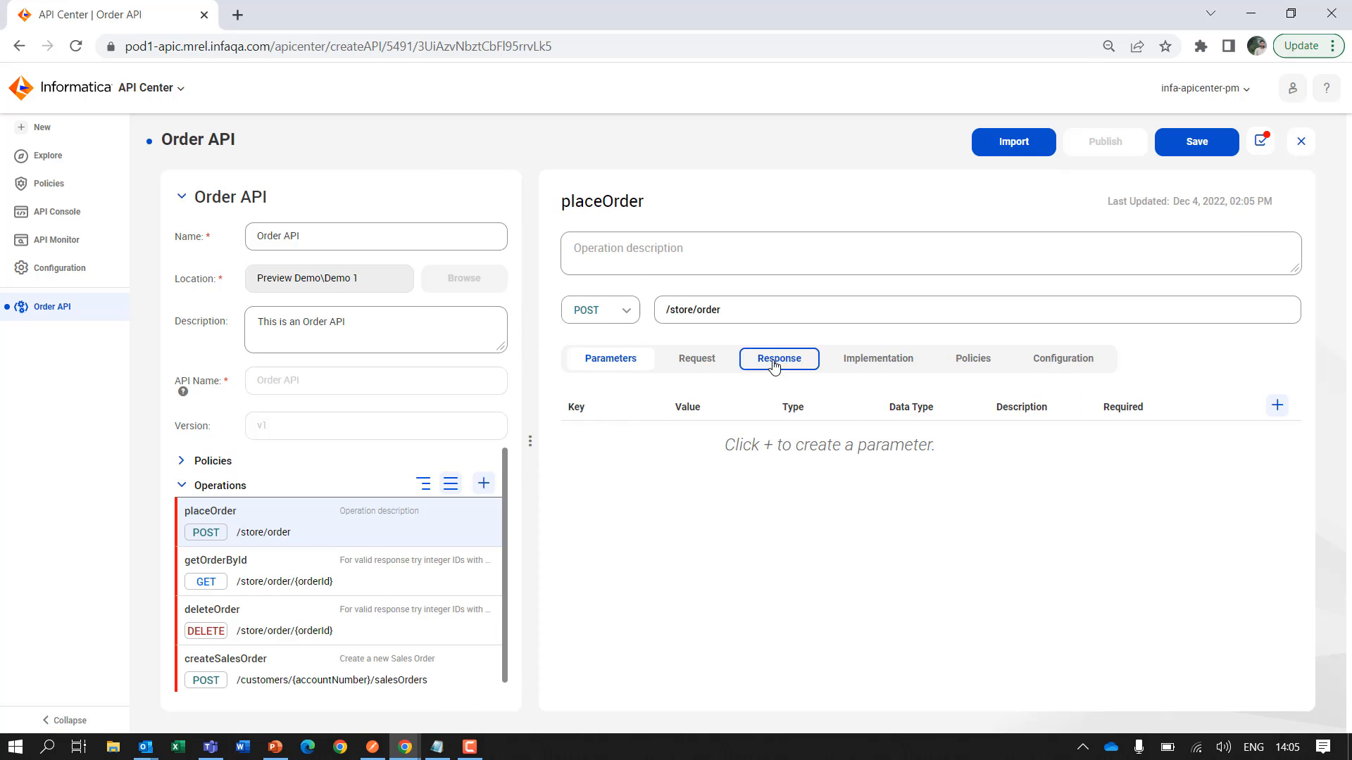
{"action": "left_click", "coordinate": [656, 202]}
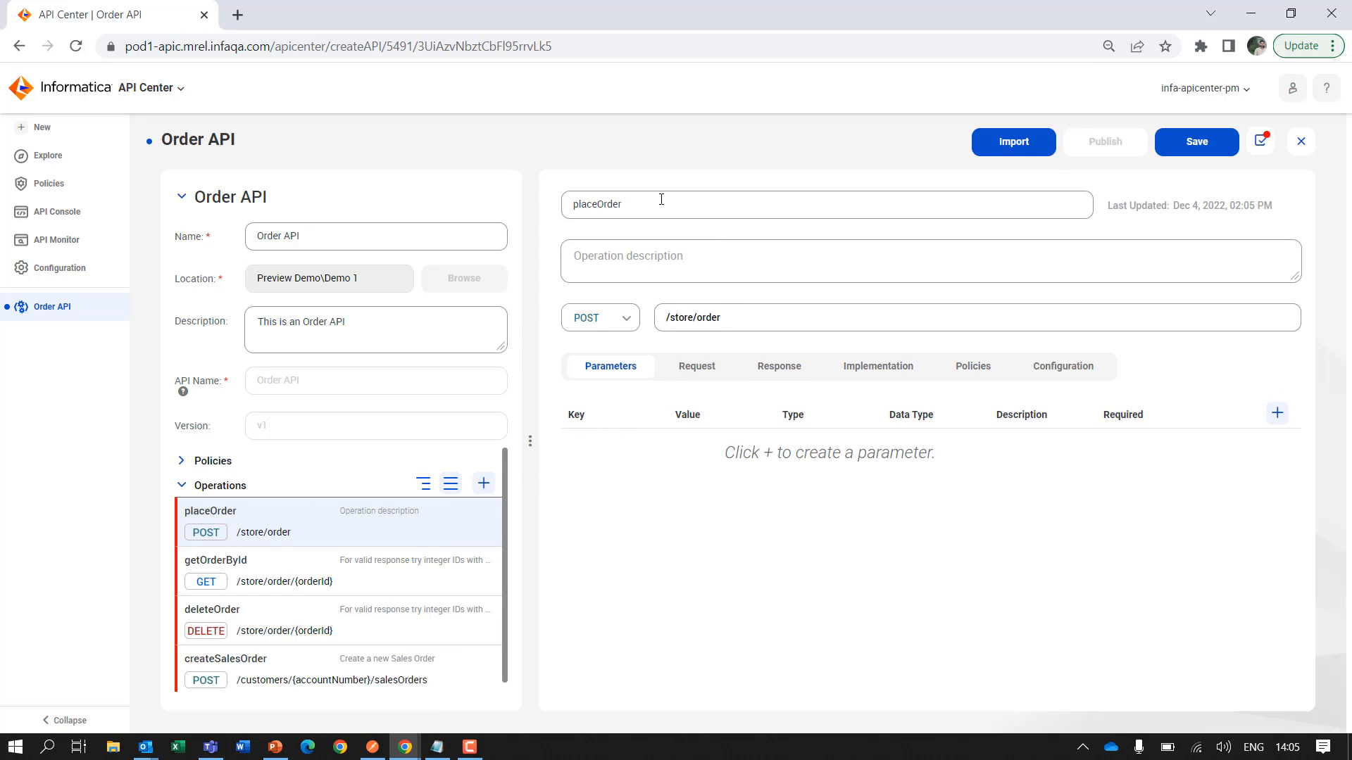
{"action": "left_click", "coordinate": [646, 258]}
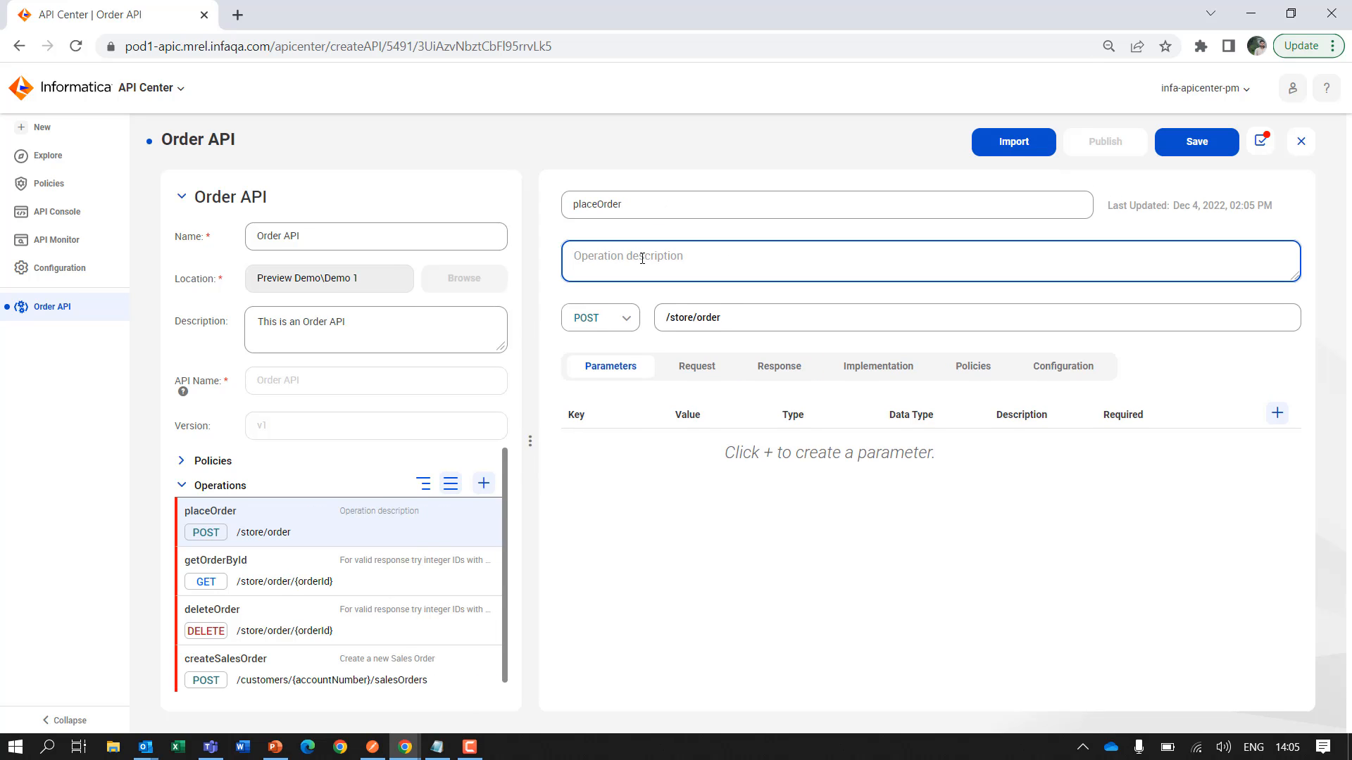
{"action": "type", "text": "This "}
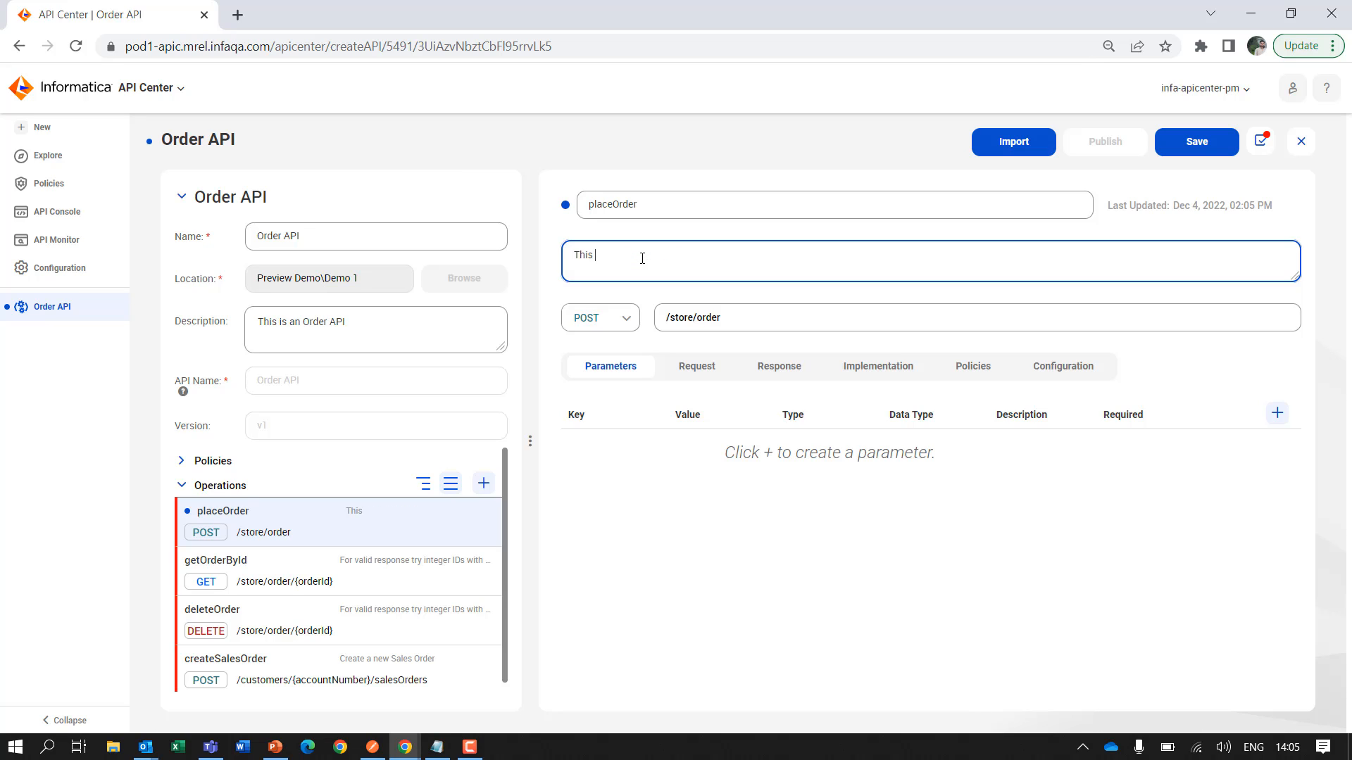
{"action": "type", "text": "is to place an Order"}
{"action": "left_click", "coordinate": [629, 337]}
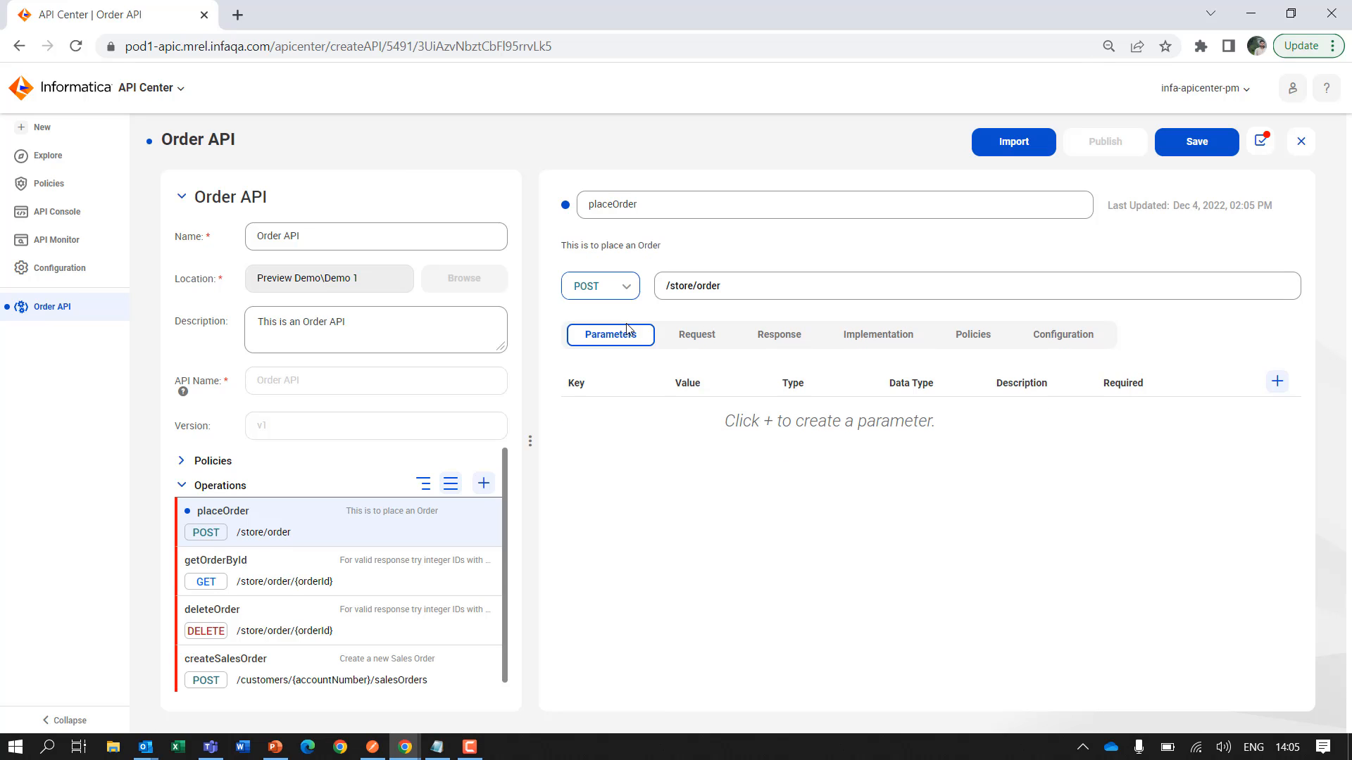
Examine the HTTP methods available for the placeOrder operation and its path
{"action": "left_click", "coordinate": [625, 287]}
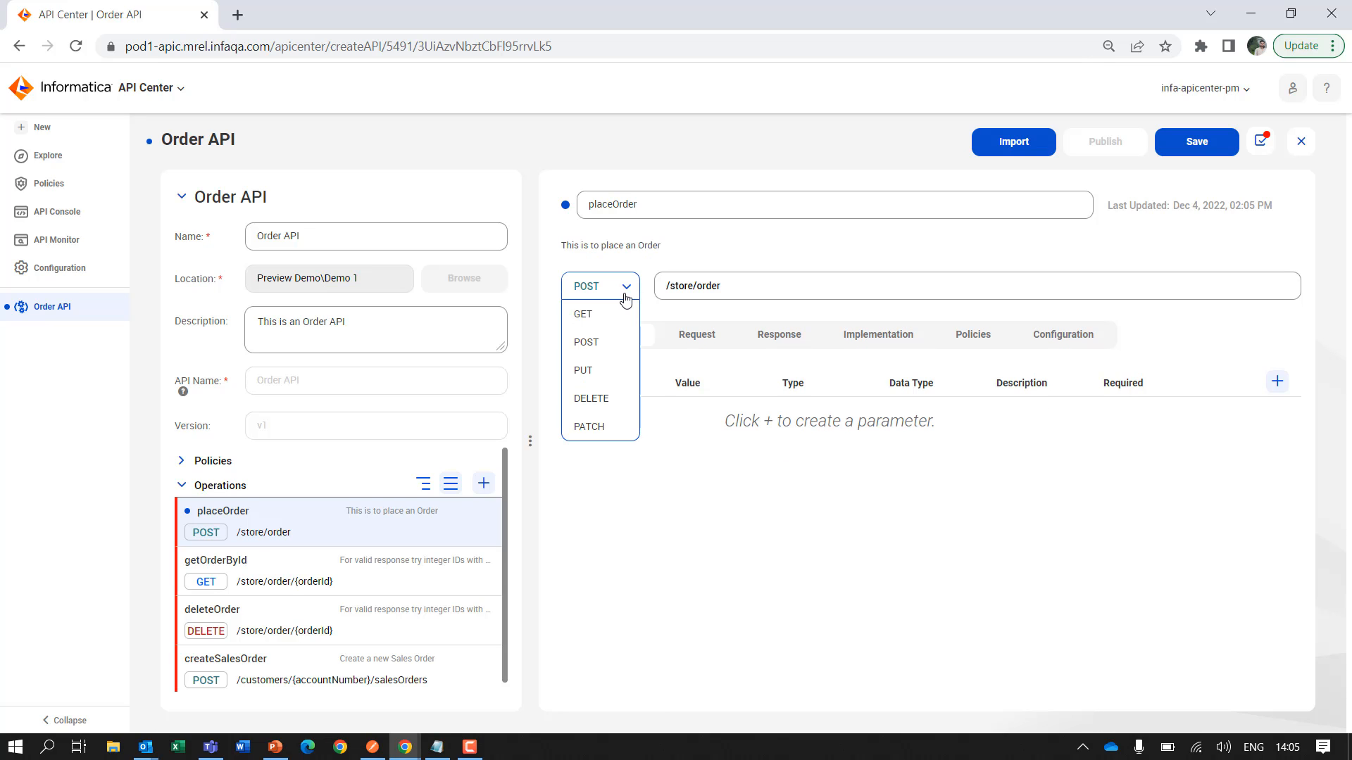
{"action": "left_click", "coordinate": [626, 299]}
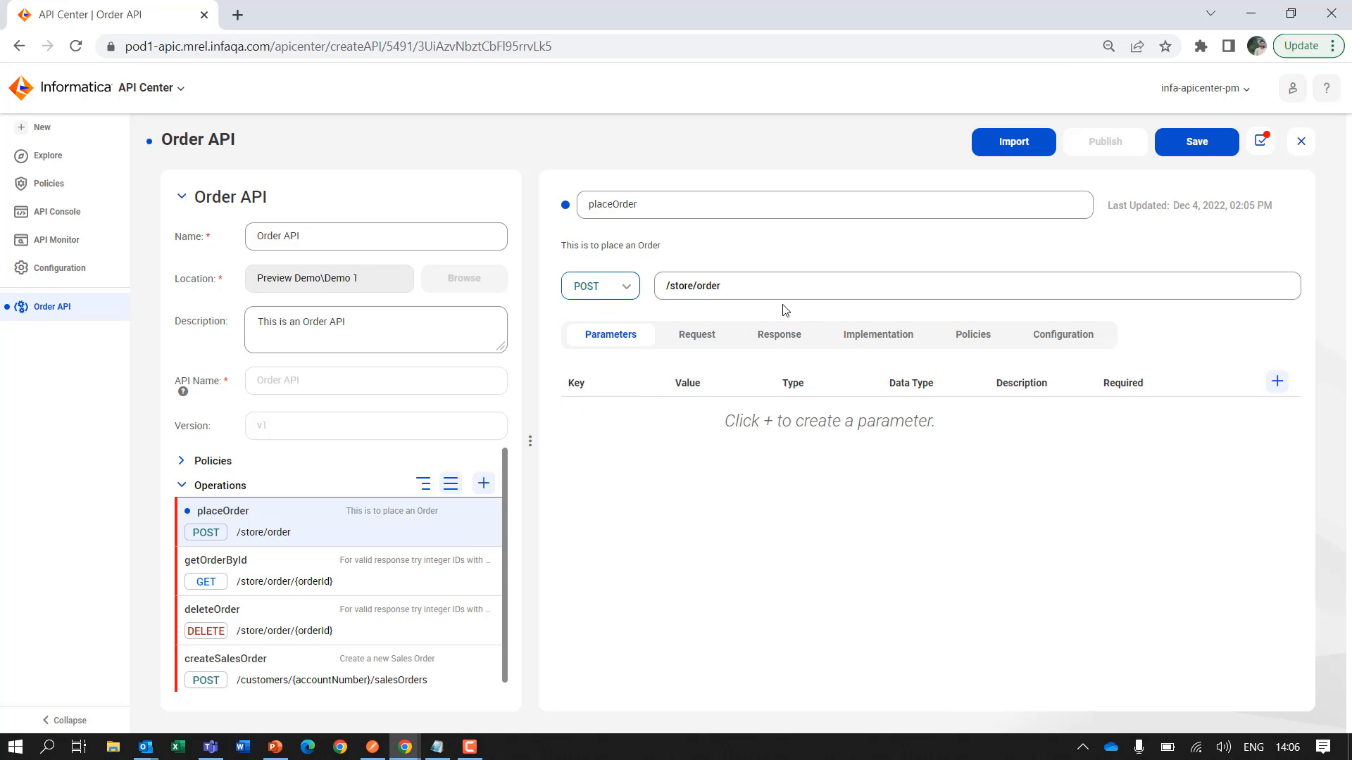
{"action": "left_click", "coordinate": [767, 289]}
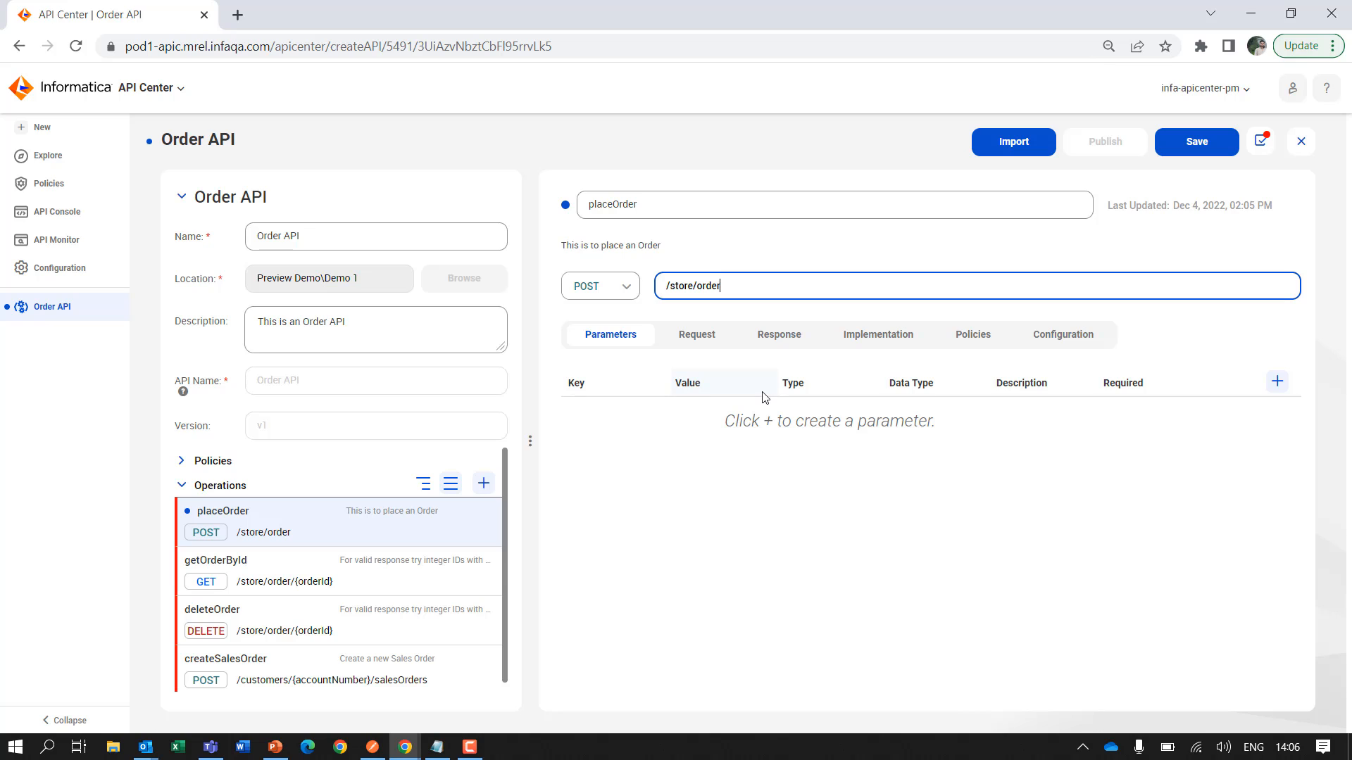
Add a trial parameter to placeOrder to check the available parameter types, and delete it
{"action": "left_click", "coordinate": [1276, 382]}
{"action": "left_click", "coordinate": [860, 422]}
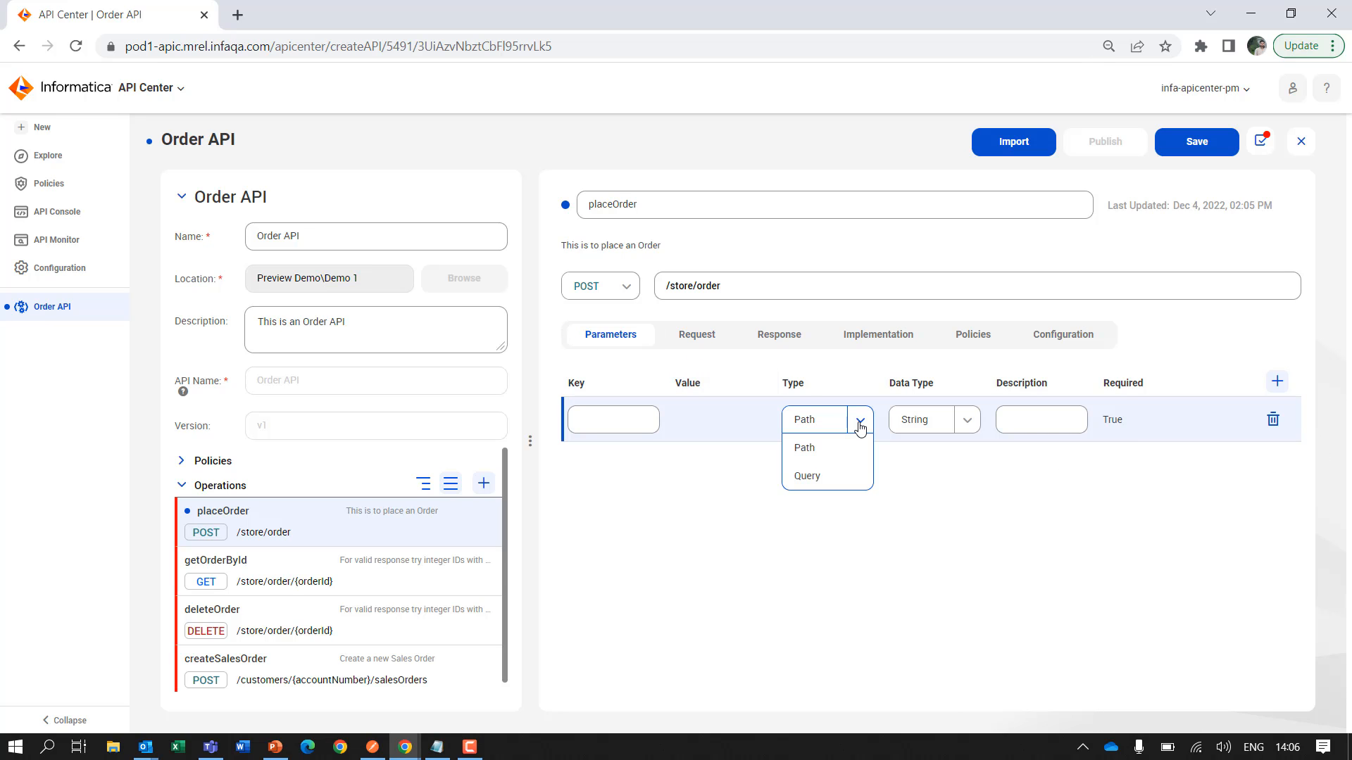
{"action": "left_click", "coordinate": [860, 426]}
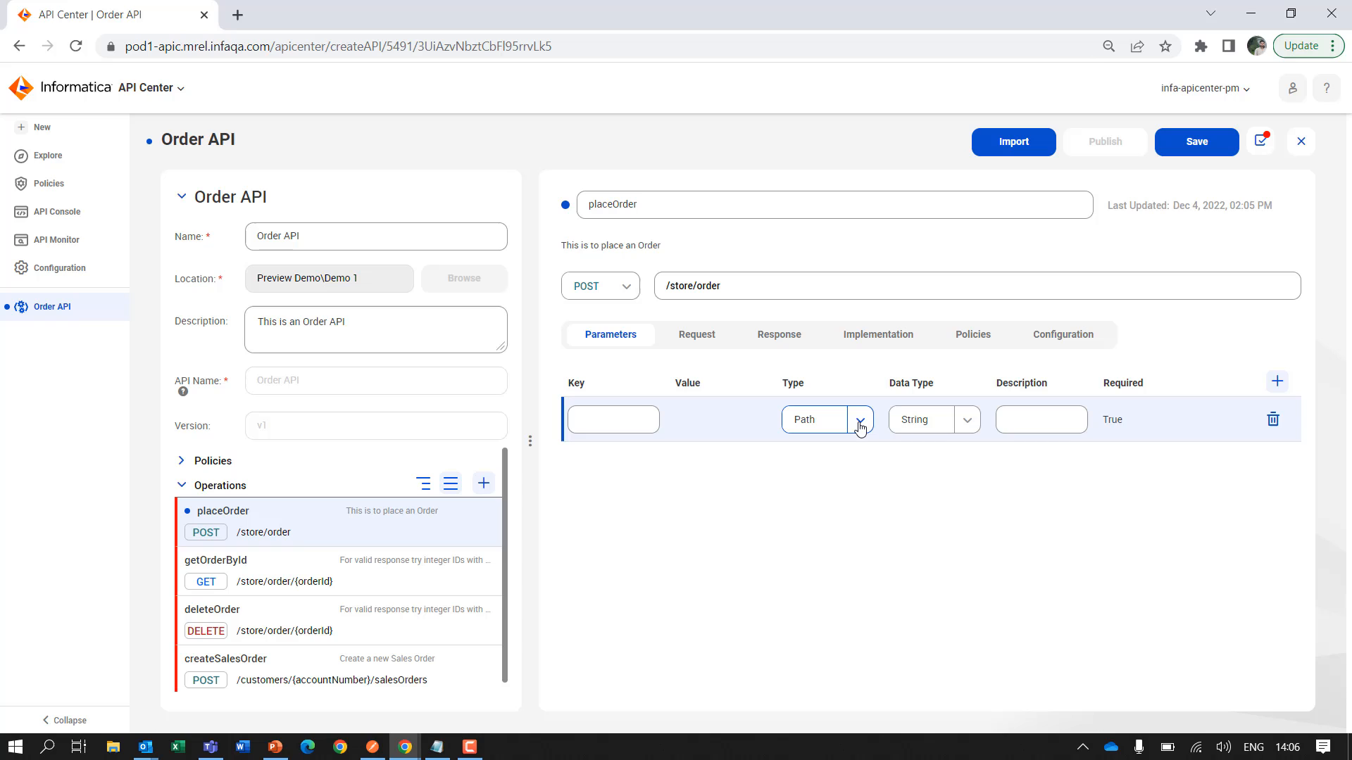
{"action": "left_click", "coordinate": [1273, 420]}
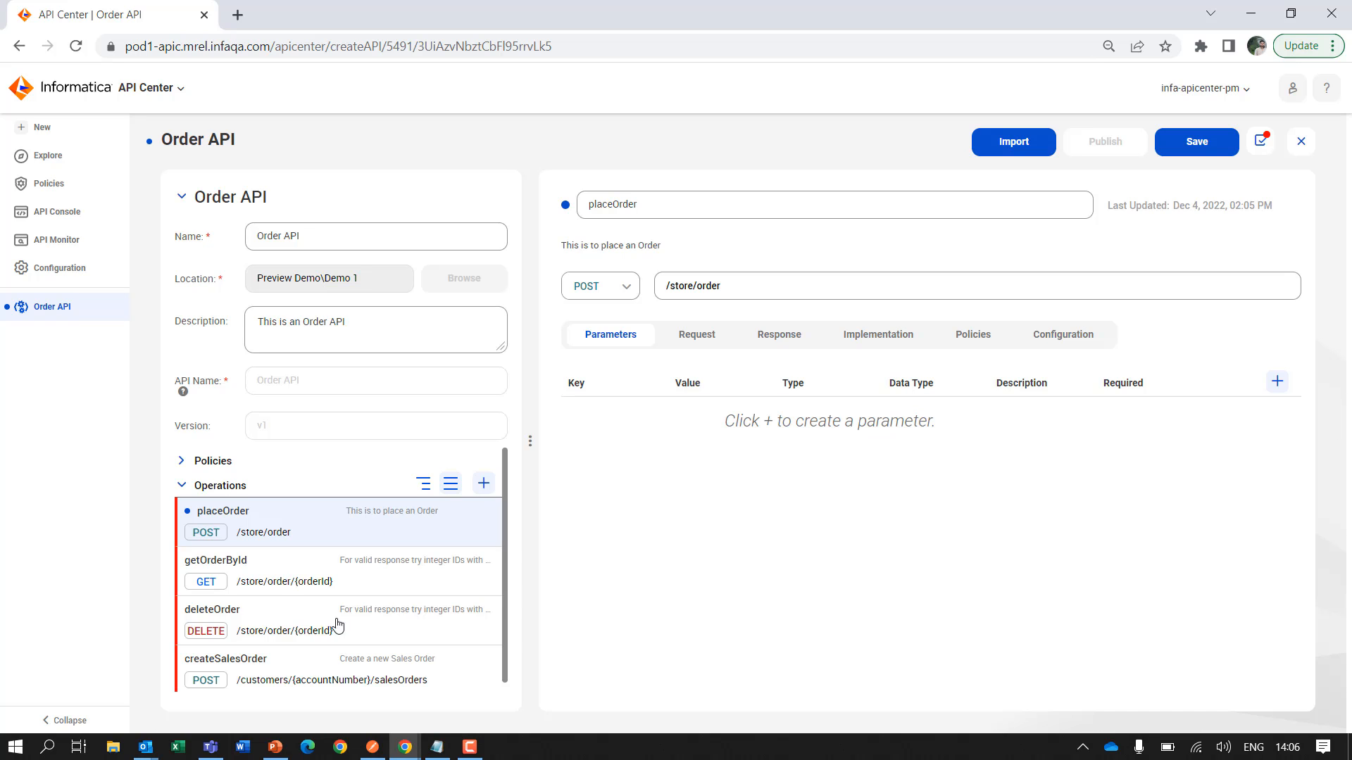
Compare the parameters defined for getOrderById, deleteOrder and createSalesOrder, and return to placeOrder
{"action": "left_click", "coordinate": [282, 581]}
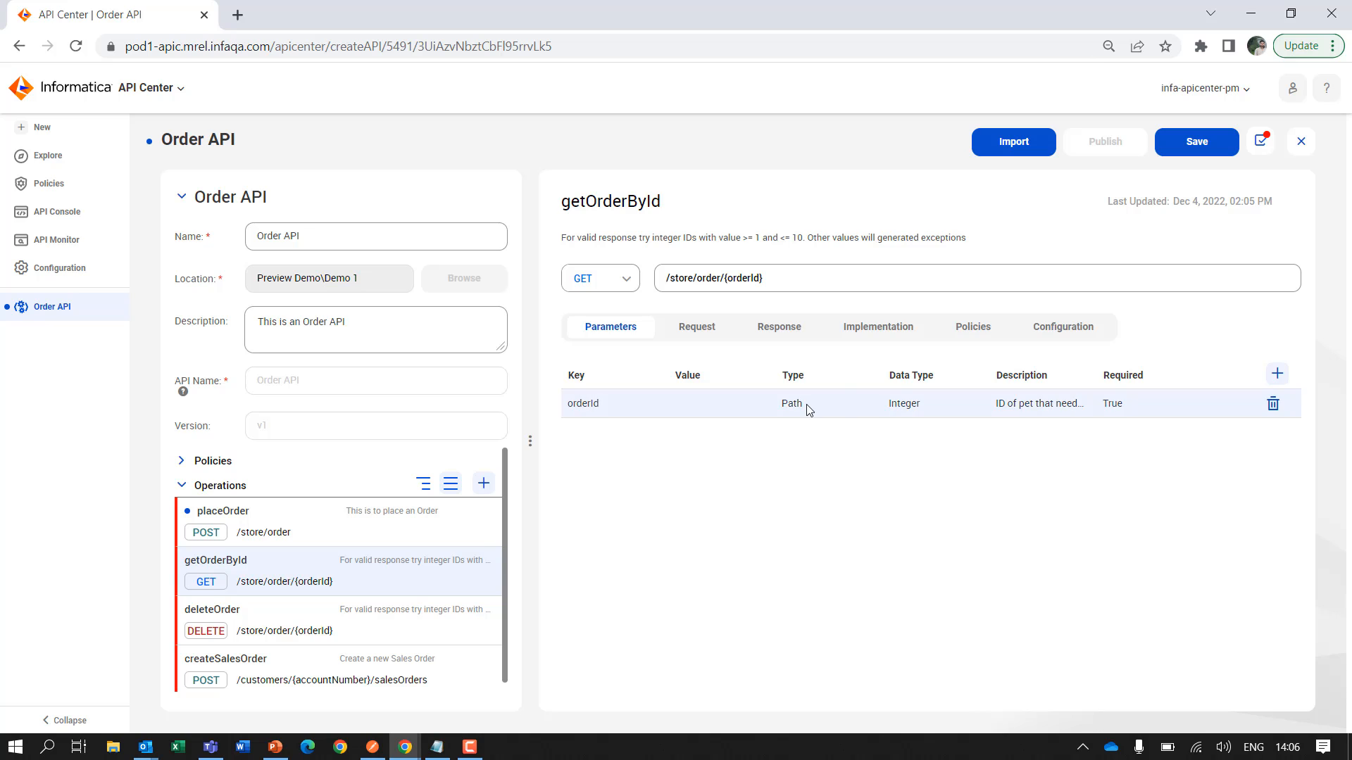
{"action": "left_click", "coordinate": [321, 622]}
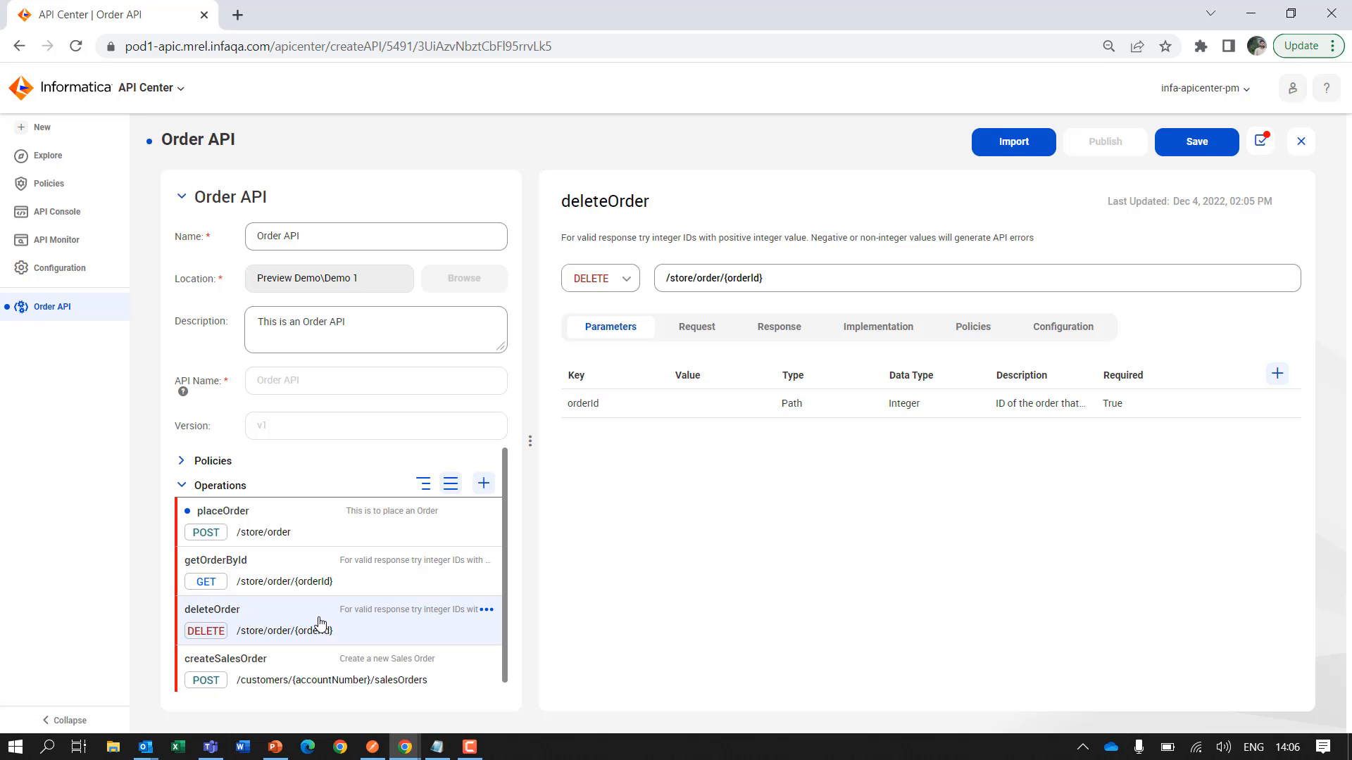
{"action": "left_click", "coordinate": [309, 678]}
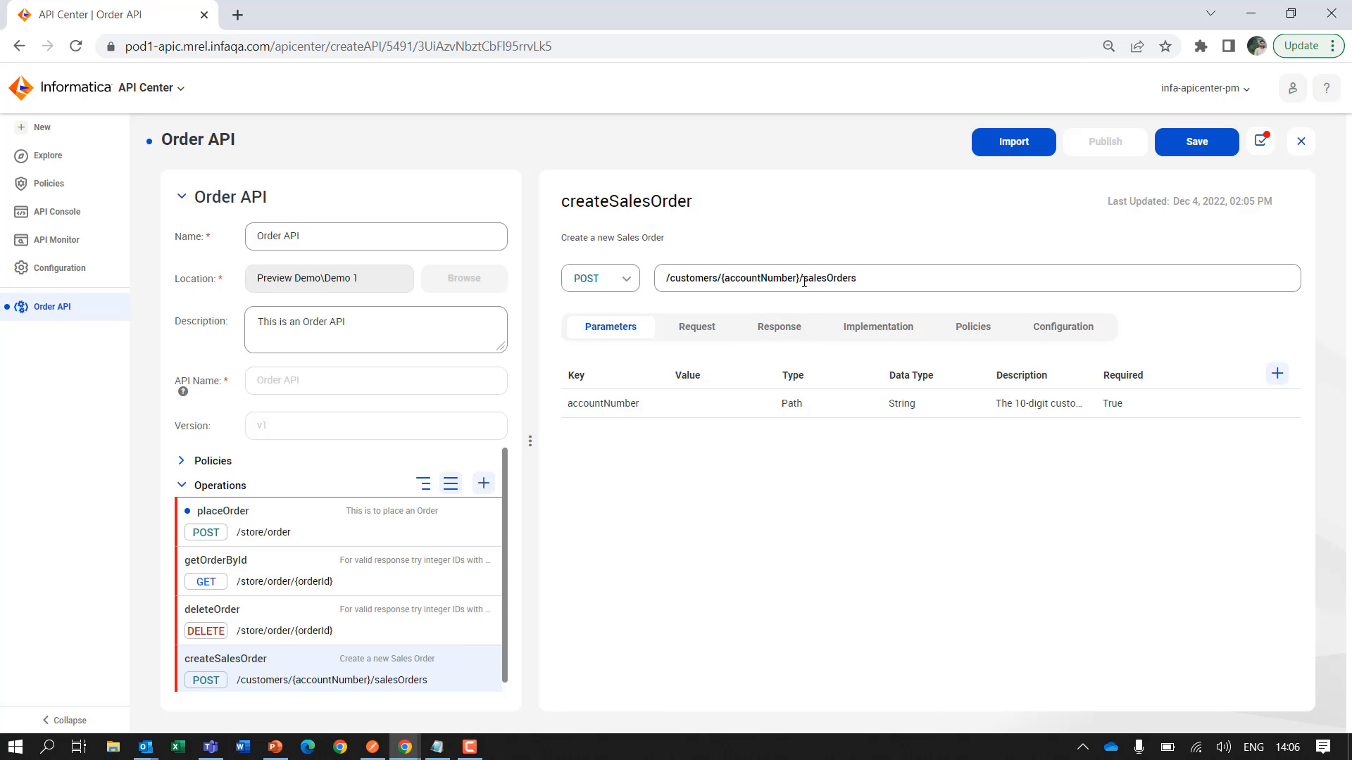
{"action": "left_click", "coordinate": [273, 532]}
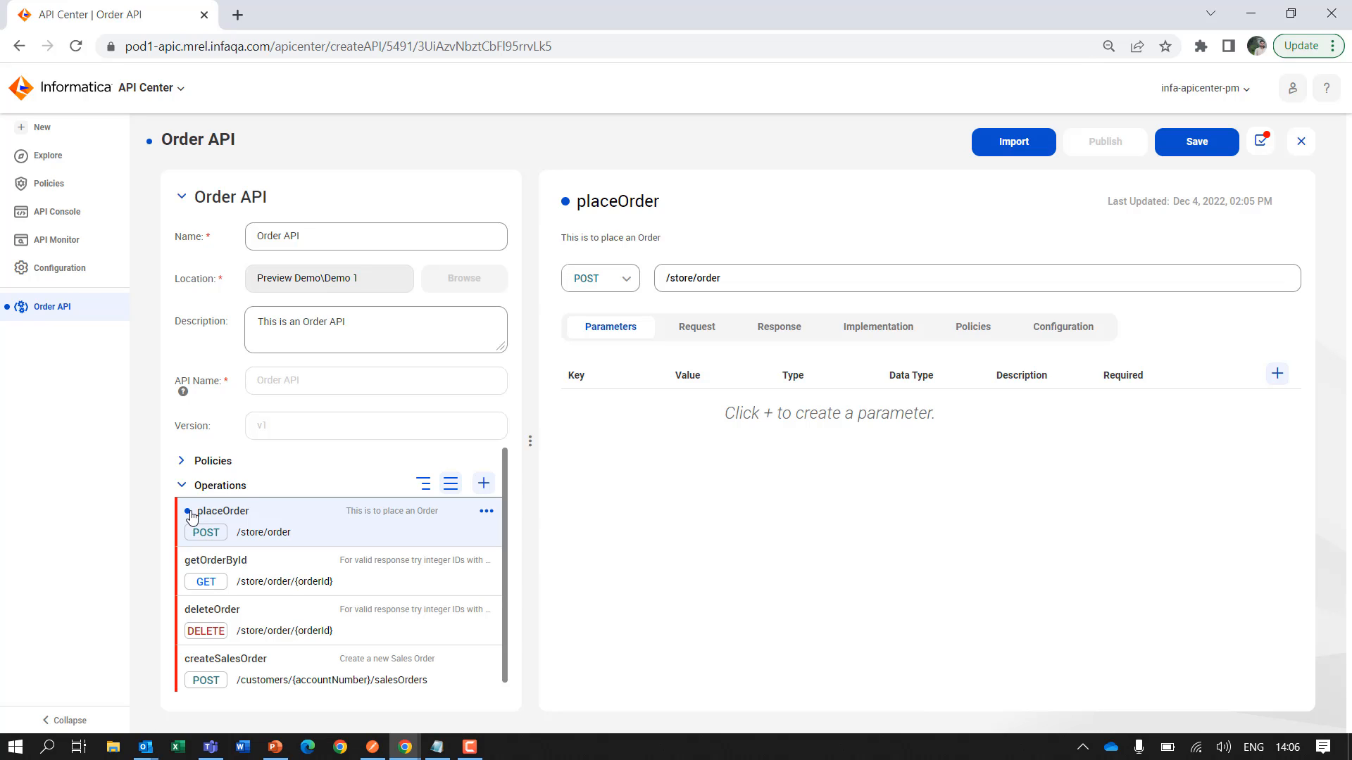
Examine placeOrder's request headers and its body in both the data type and JSON views
{"action": "left_click", "coordinate": [718, 328]}
{"action": "left_click", "coordinate": [718, 327]}
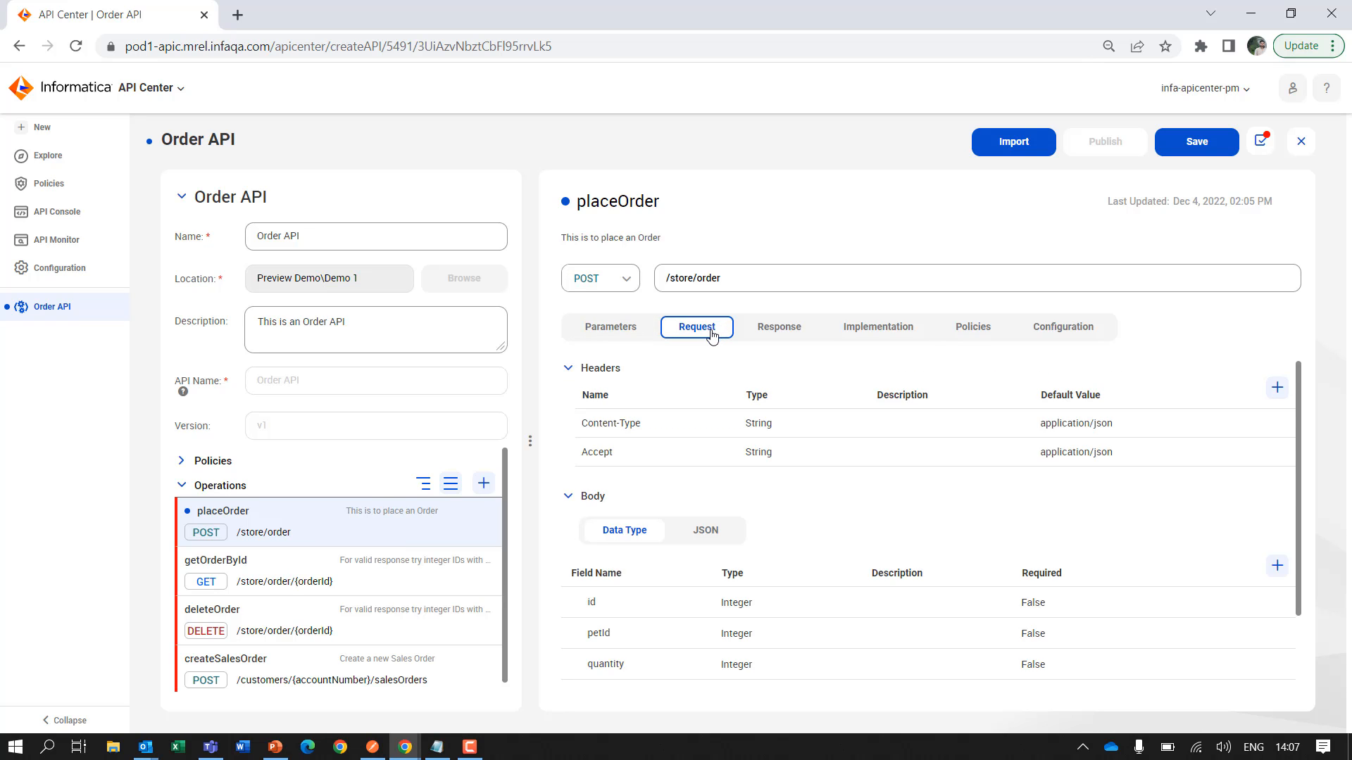
{"action": "left_click", "coordinate": [634, 538]}
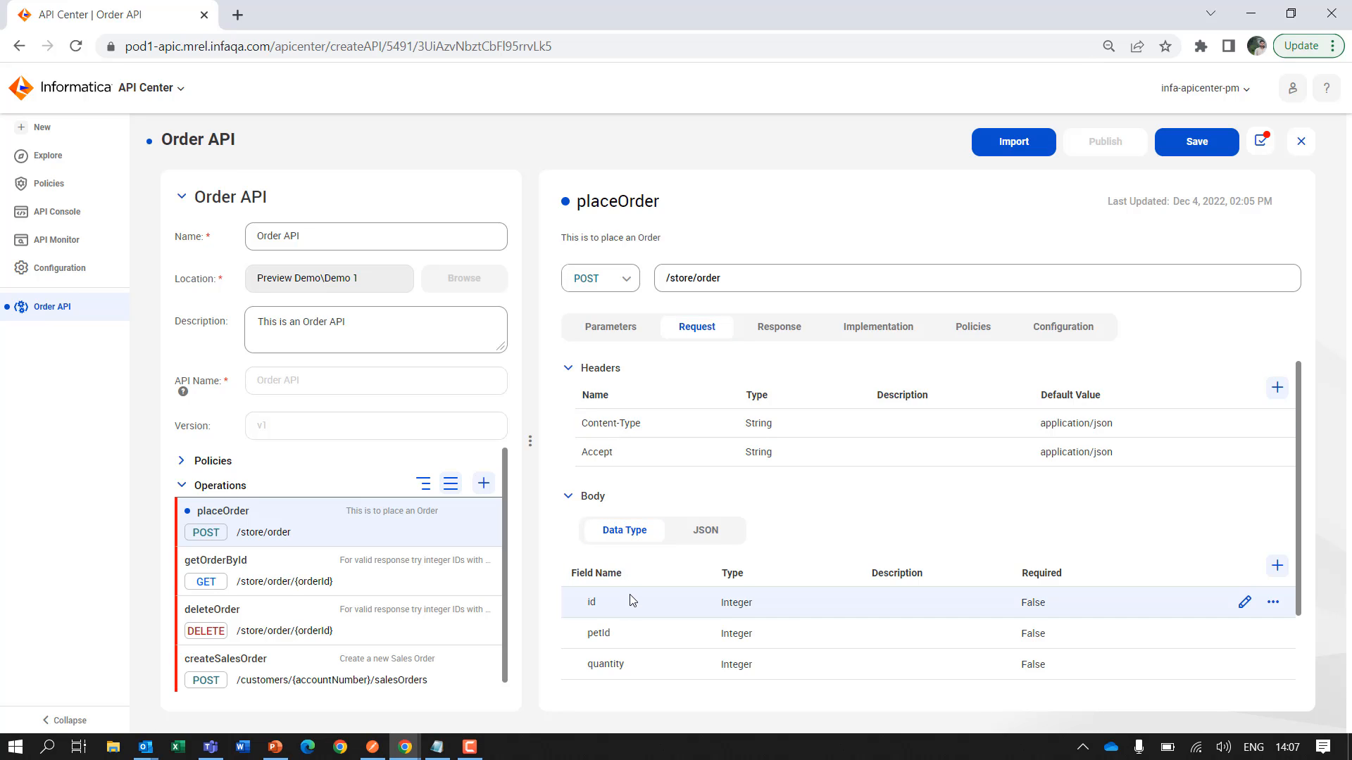
{"action": "left_click", "coordinate": [698, 539]}
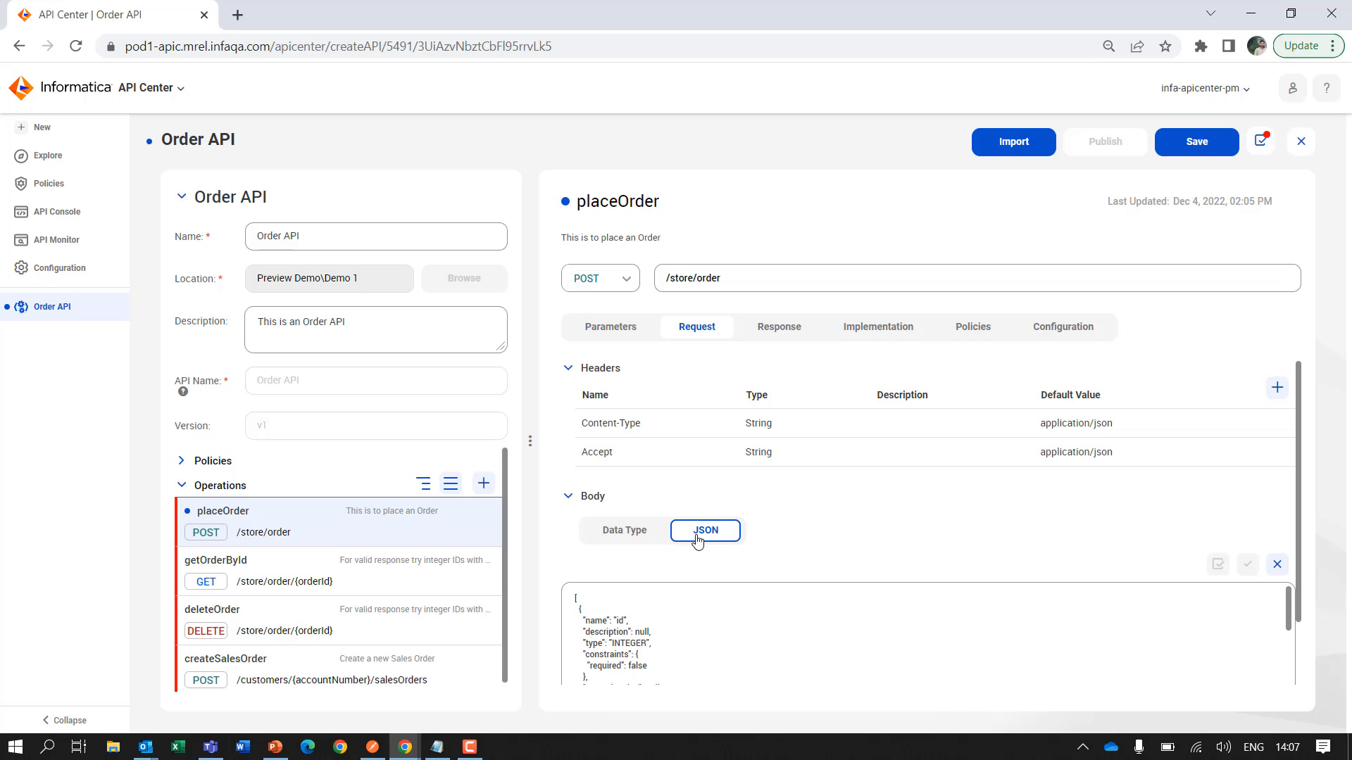
{"action": "left_click", "coordinate": [632, 538]}
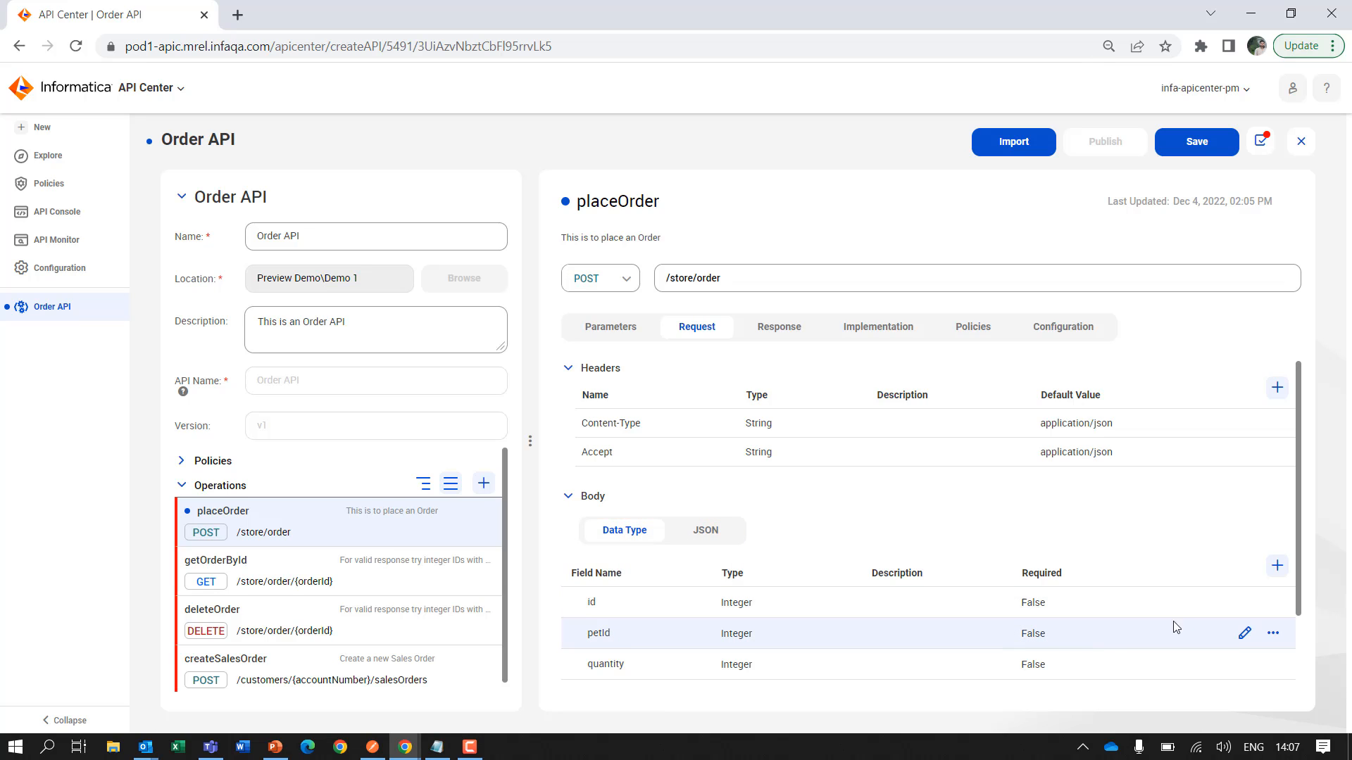
Rename the petId field in placeOrder's request body to Name and set its data type to String
{"action": "left_click", "coordinate": [1244, 641]}
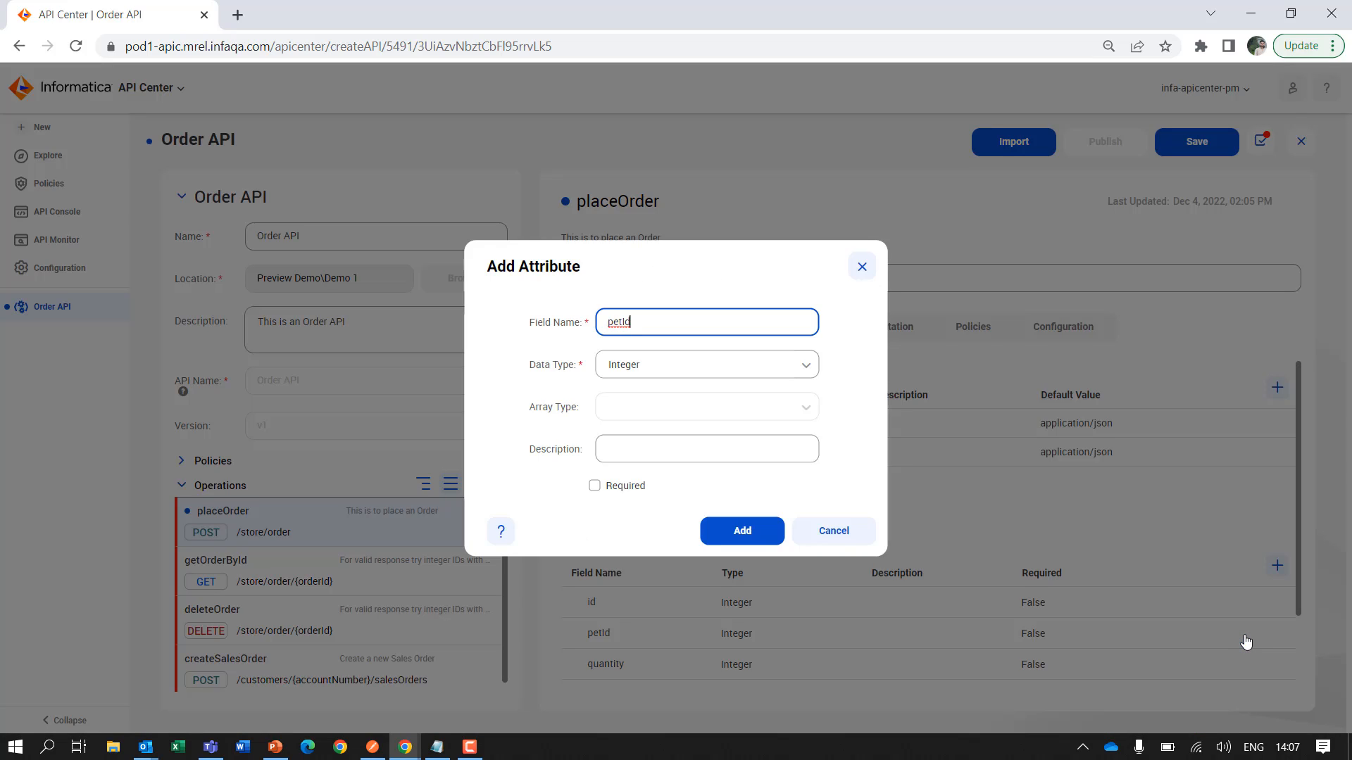
{"action": "key", "text": "BackSpace"}
{"action": "key", "text": "BackSpace"}
{"action": "key", "text": "BackSpace"}
{"action": "key", "text": "BackSpace"}
{"action": "key", "text": "BackSpace"}
{"action": "type", "text": "Name"}
{"action": "left_click", "coordinate": [778, 373]}
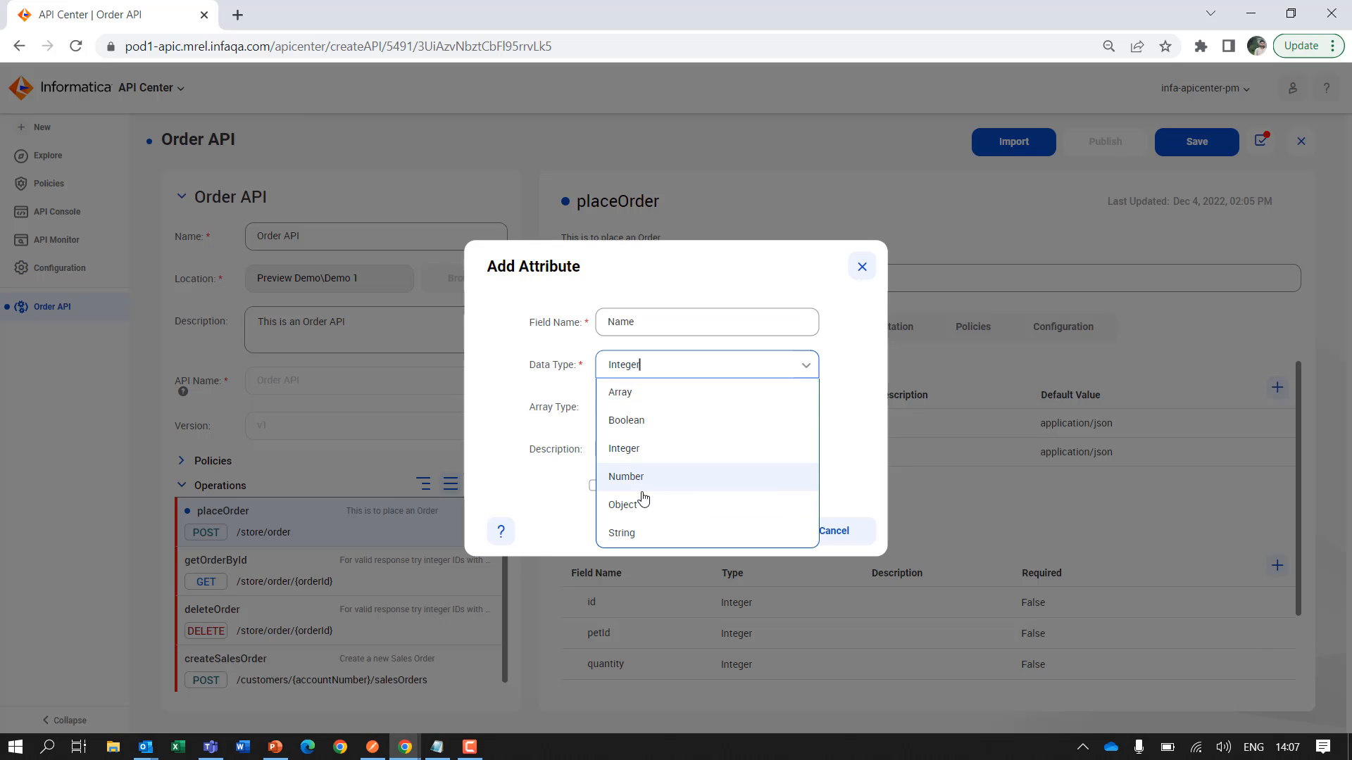
{"action": "left_click", "coordinate": [626, 533]}
{"action": "left_click", "coordinate": [739, 537]}
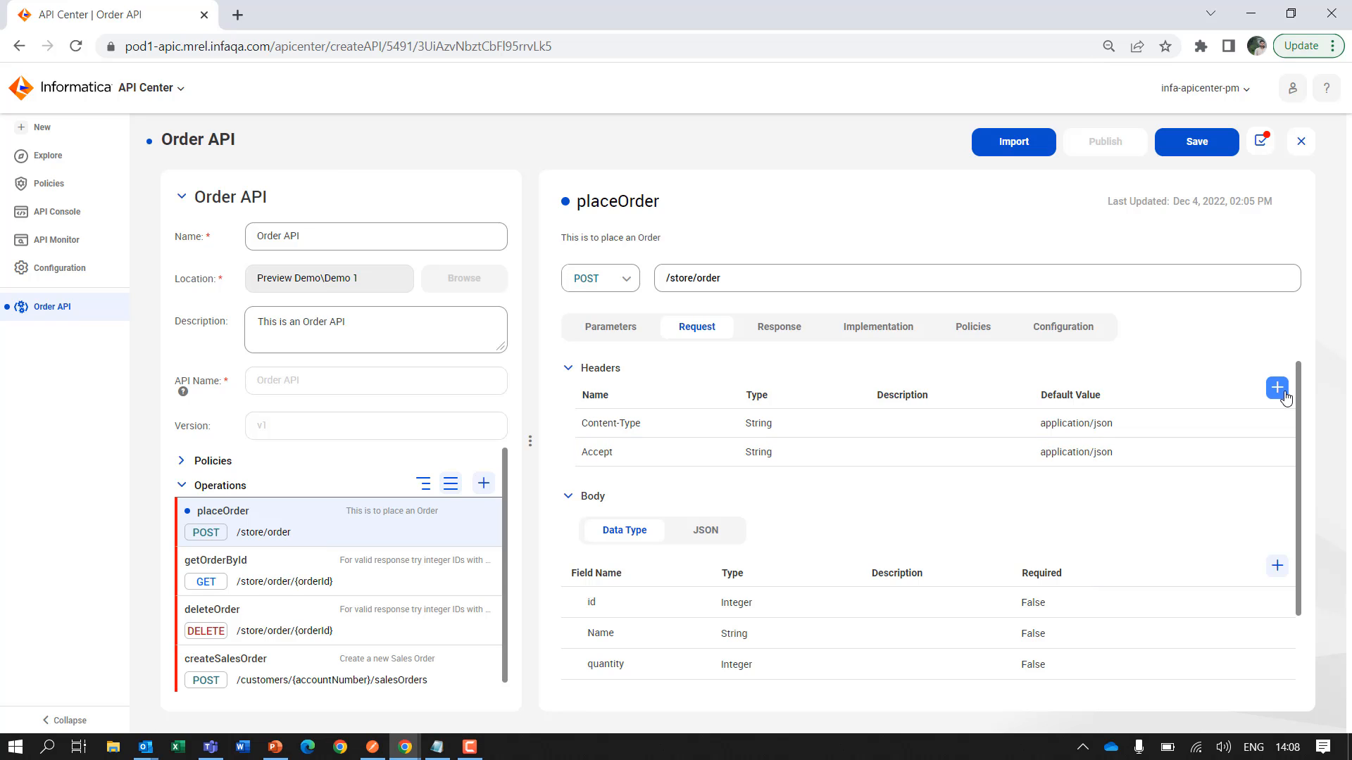
Examine createSalesOrder's request body, including the nested fields of deliveryAddress
{"action": "left_click", "coordinate": [273, 682]}
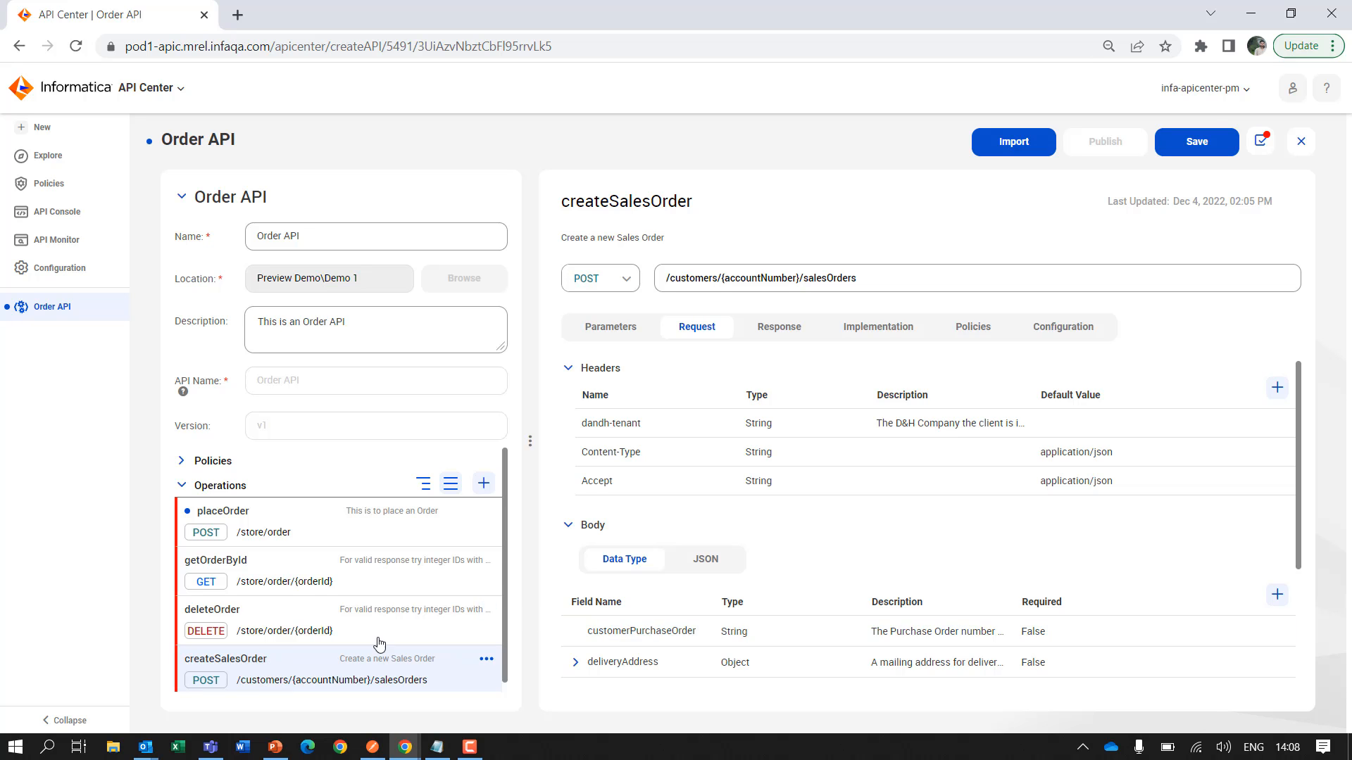
{"action": "scroll", "coordinate": [1297, 458], "scroll_direction": "down", "scroll_amount": 3}
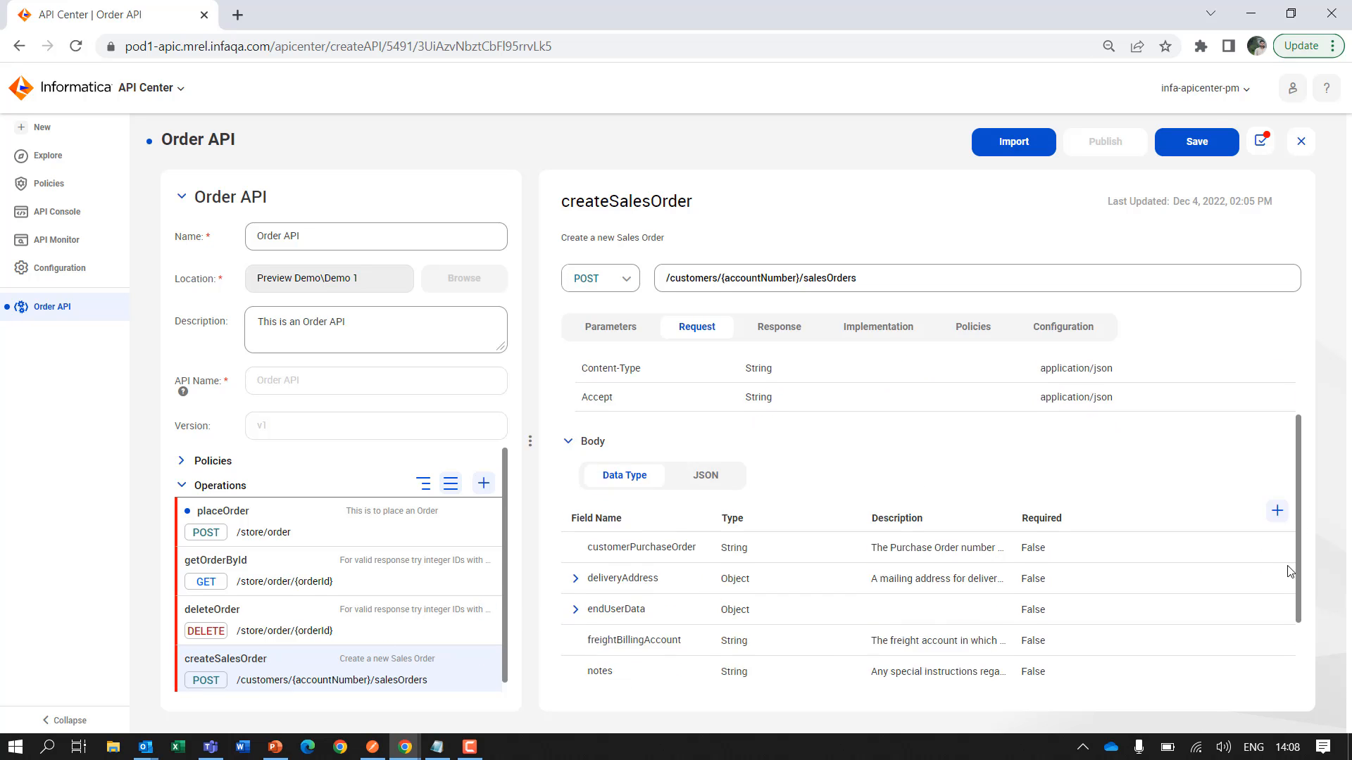
{"action": "left_click", "coordinate": [581, 486]}
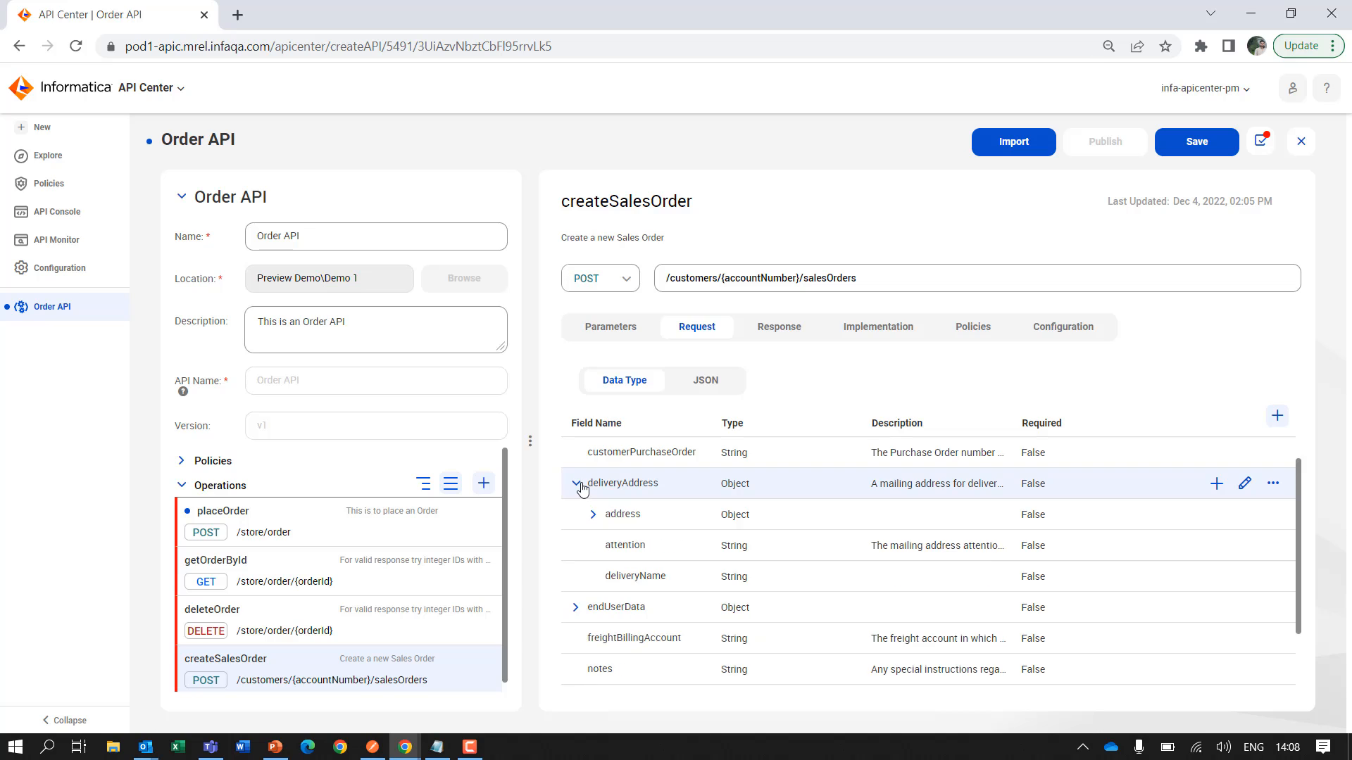
{"action": "left_click", "coordinate": [583, 487]}
Change petId in placeOrder's response body to Name with data type String, and check the operation's response codes
{"action": "left_click", "coordinate": [803, 333]}
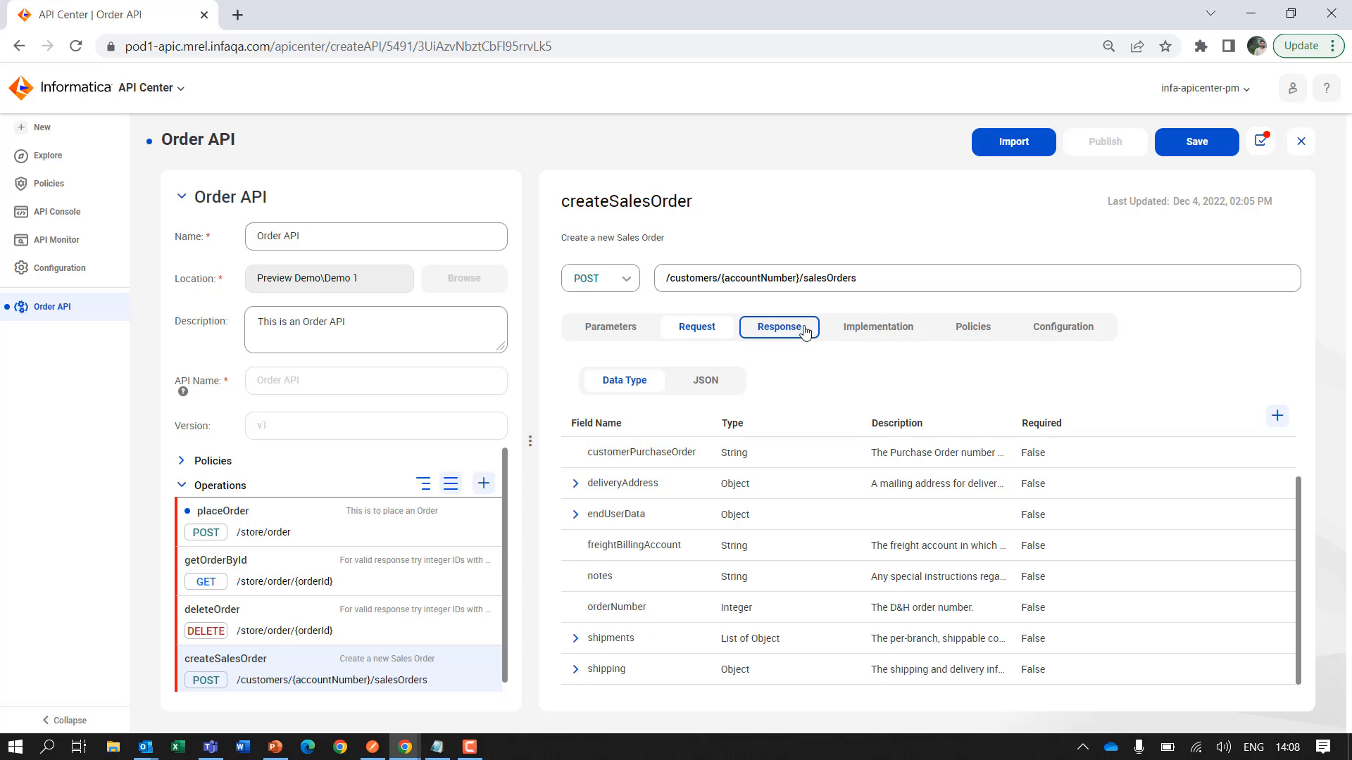
{"action": "left_click", "coordinate": [281, 537]}
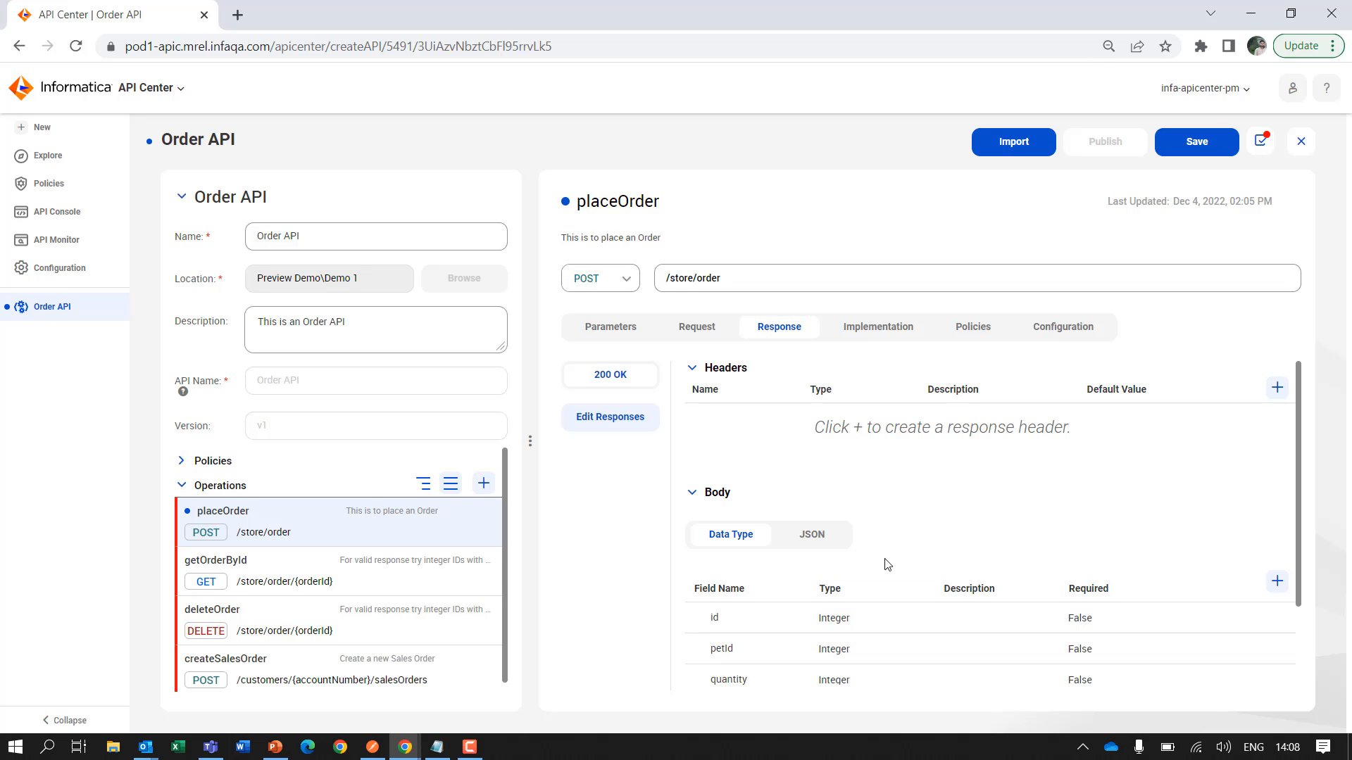
{"action": "left_click", "coordinate": [1245, 651]}
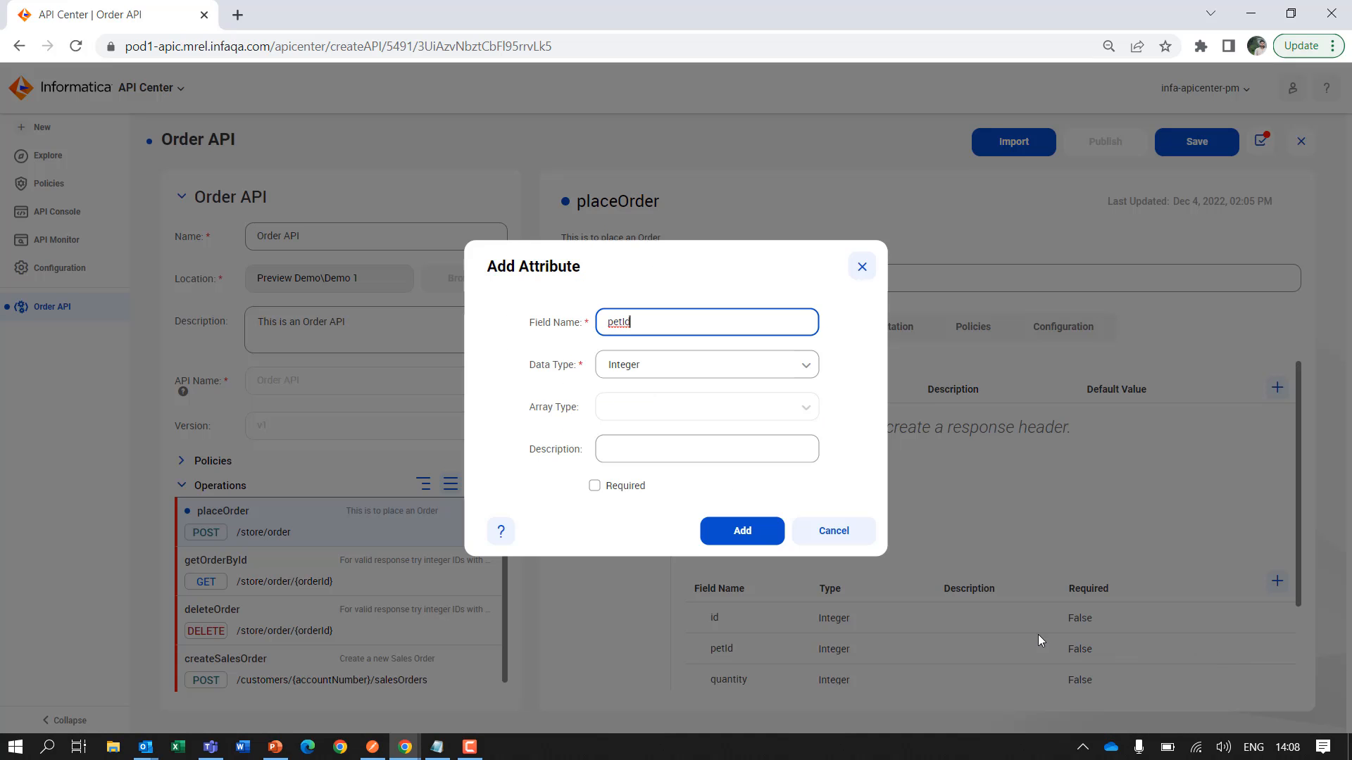
{"action": "left_click_drag", "start_coordinate": [661, 323], "coordinate": [584, 327]}
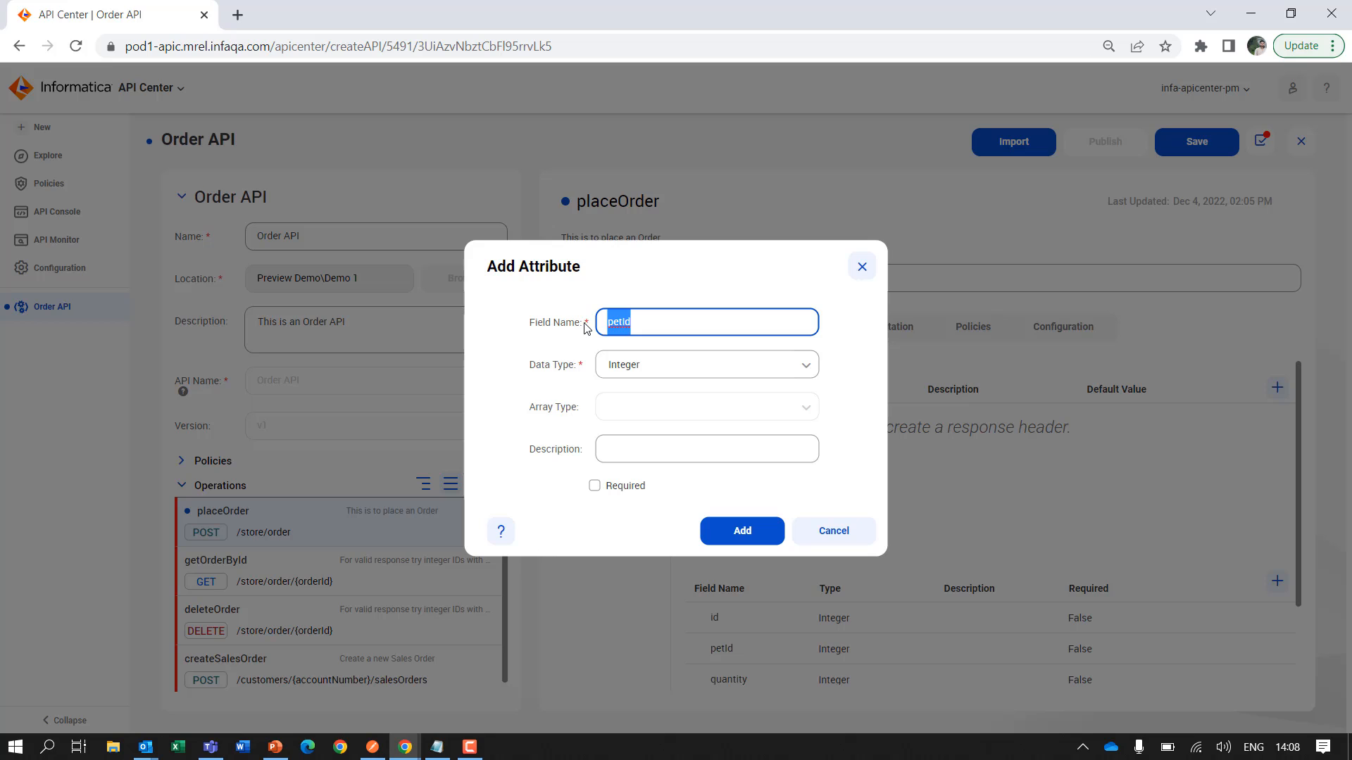
{"action": "type", "text": "Name"}
{"action": "left_click", "coordinate": [657, 365]}
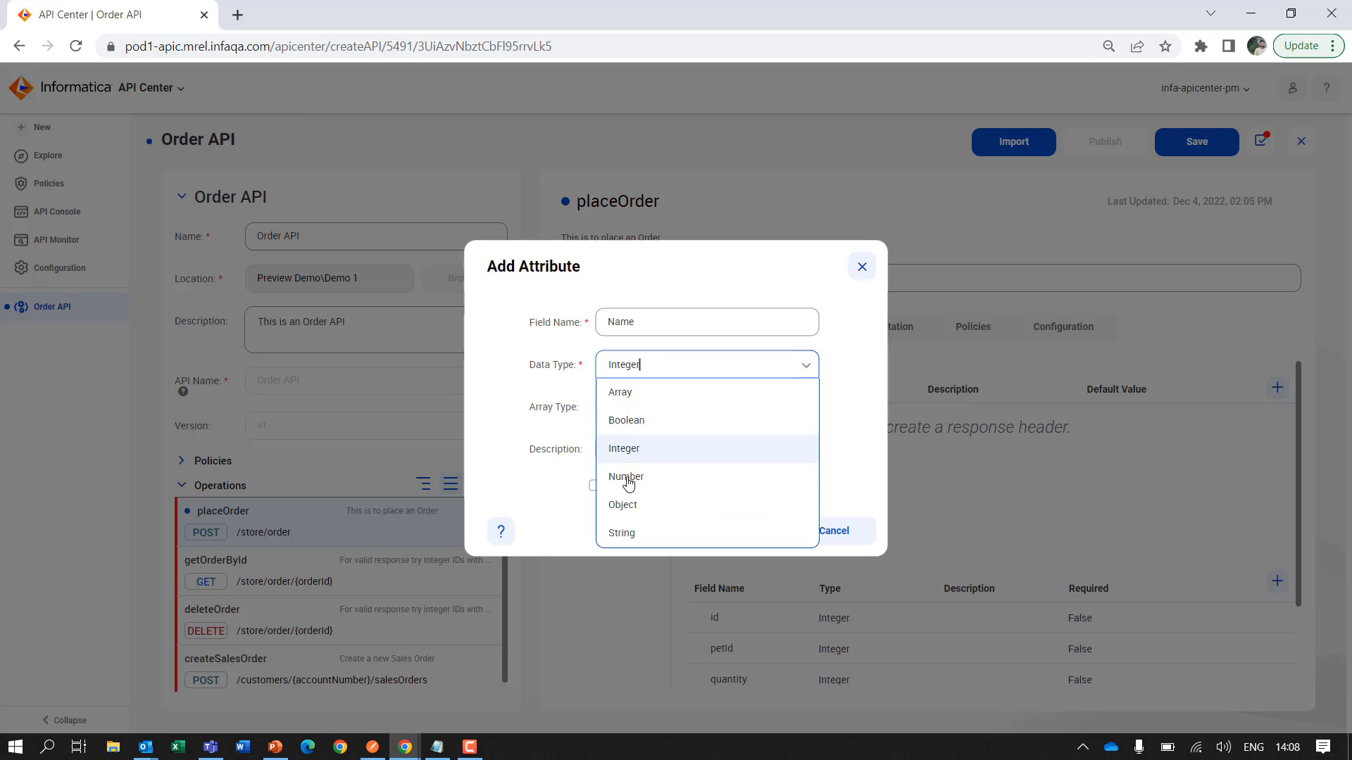
{"action": "left_click", "coordinate": [621, 533]}
{"action": "left_click", "coordinate": [748, 533]}
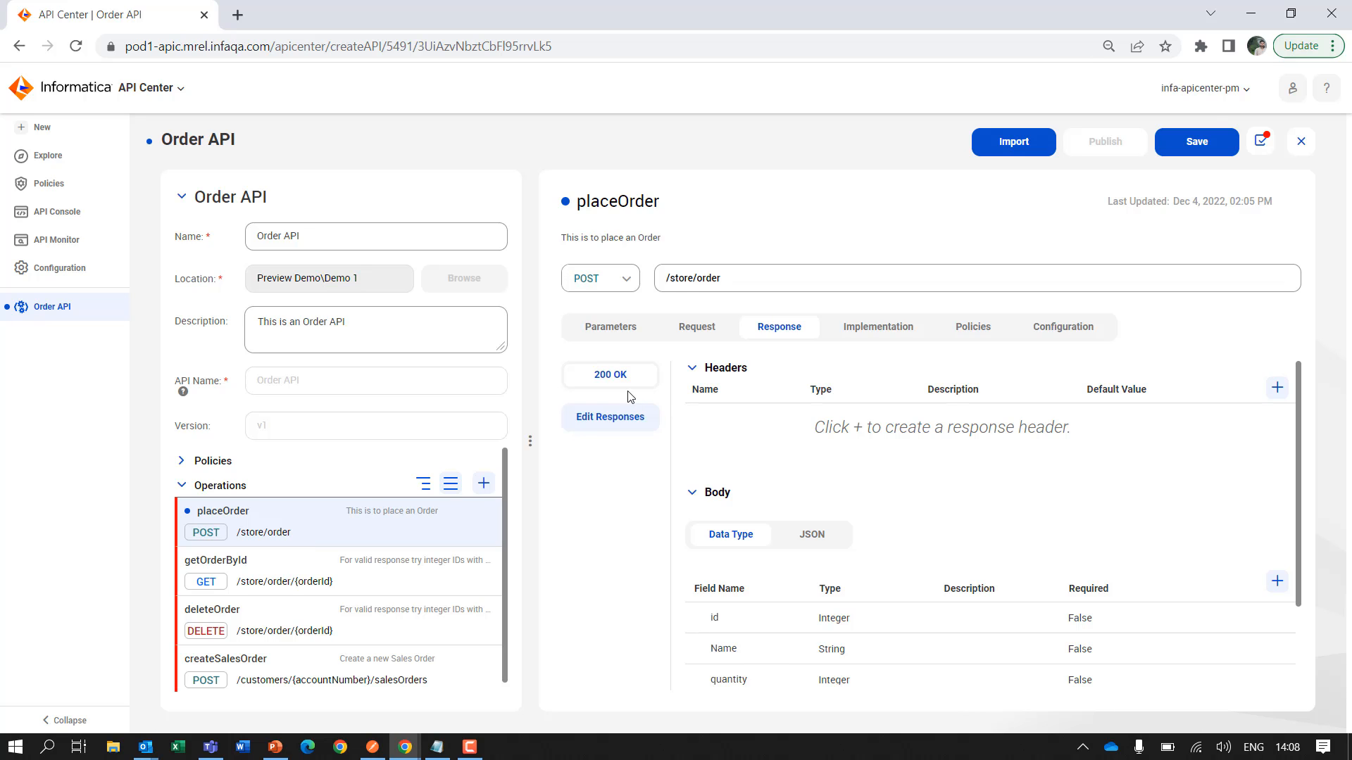
{"action": "left_click", "coordinate": [618, 418]}
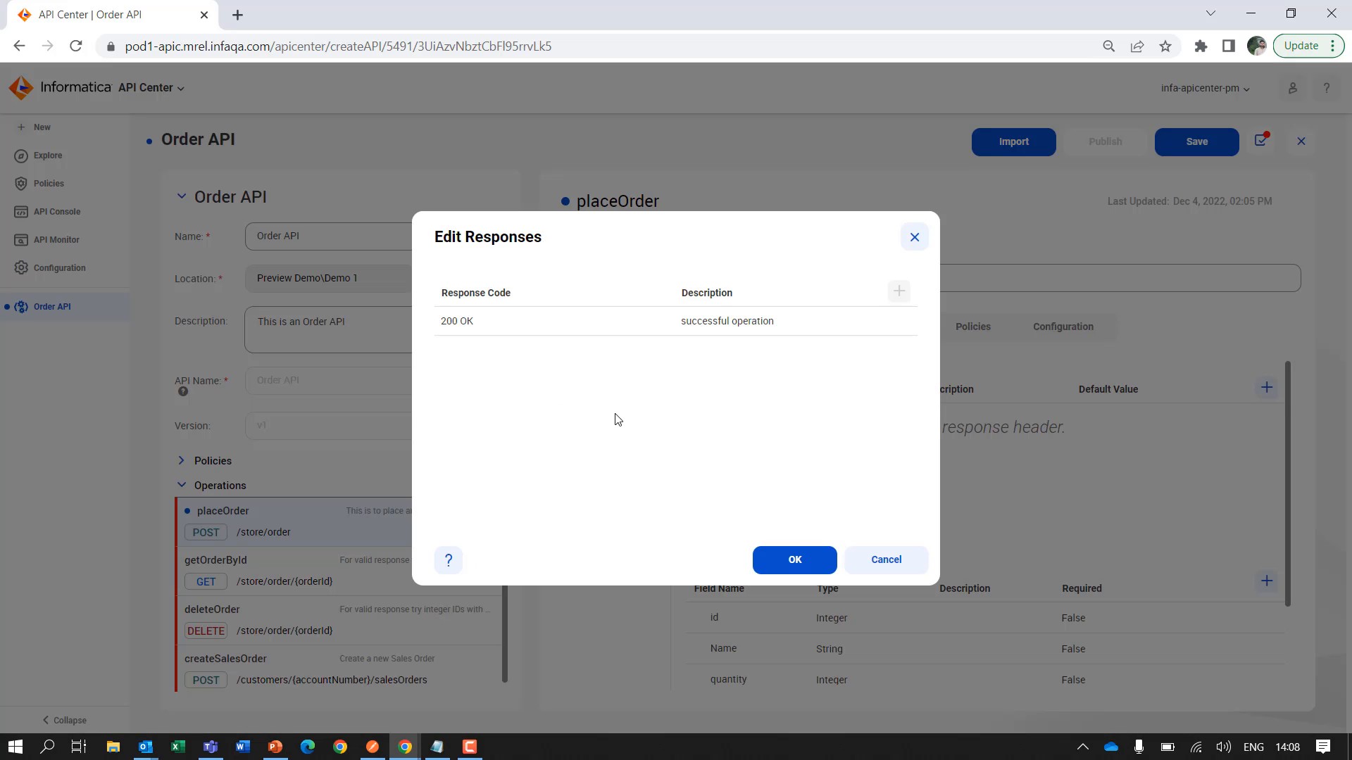
{"action": "left_click", "coordinate": [815, 560]}
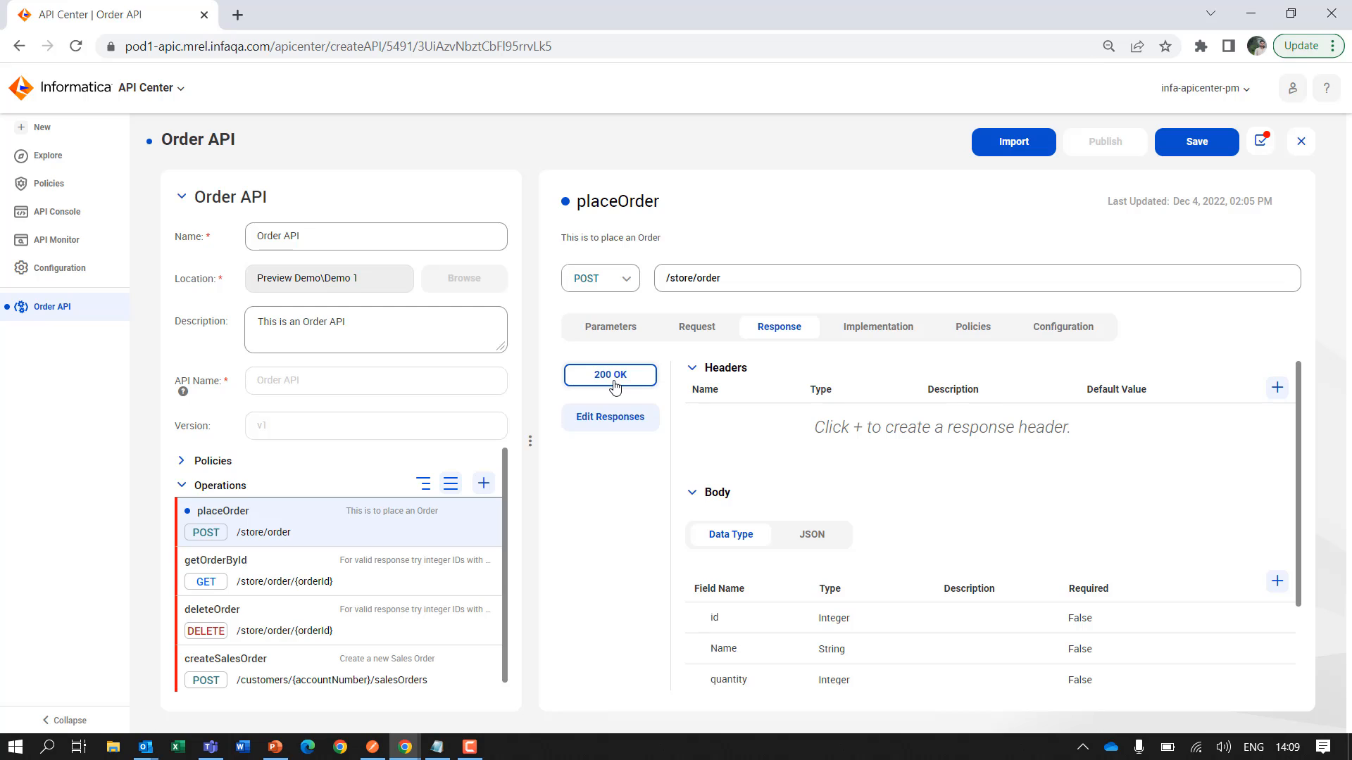
Examine the implementation providers for placeOrder and the option to map an existing process
{"action": "left_click", "coordinate": [891, 325]}
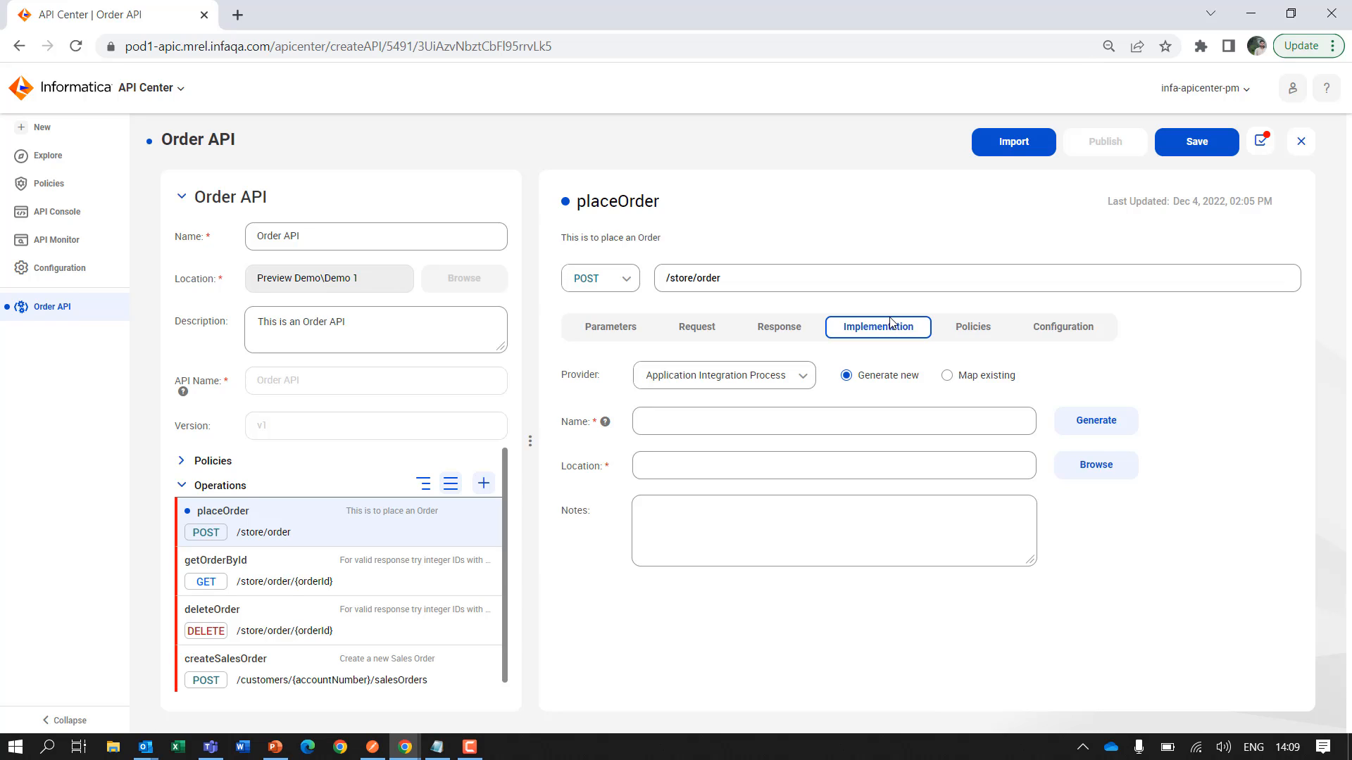
{"action": "left_click", "coordinate": [804, 378]}
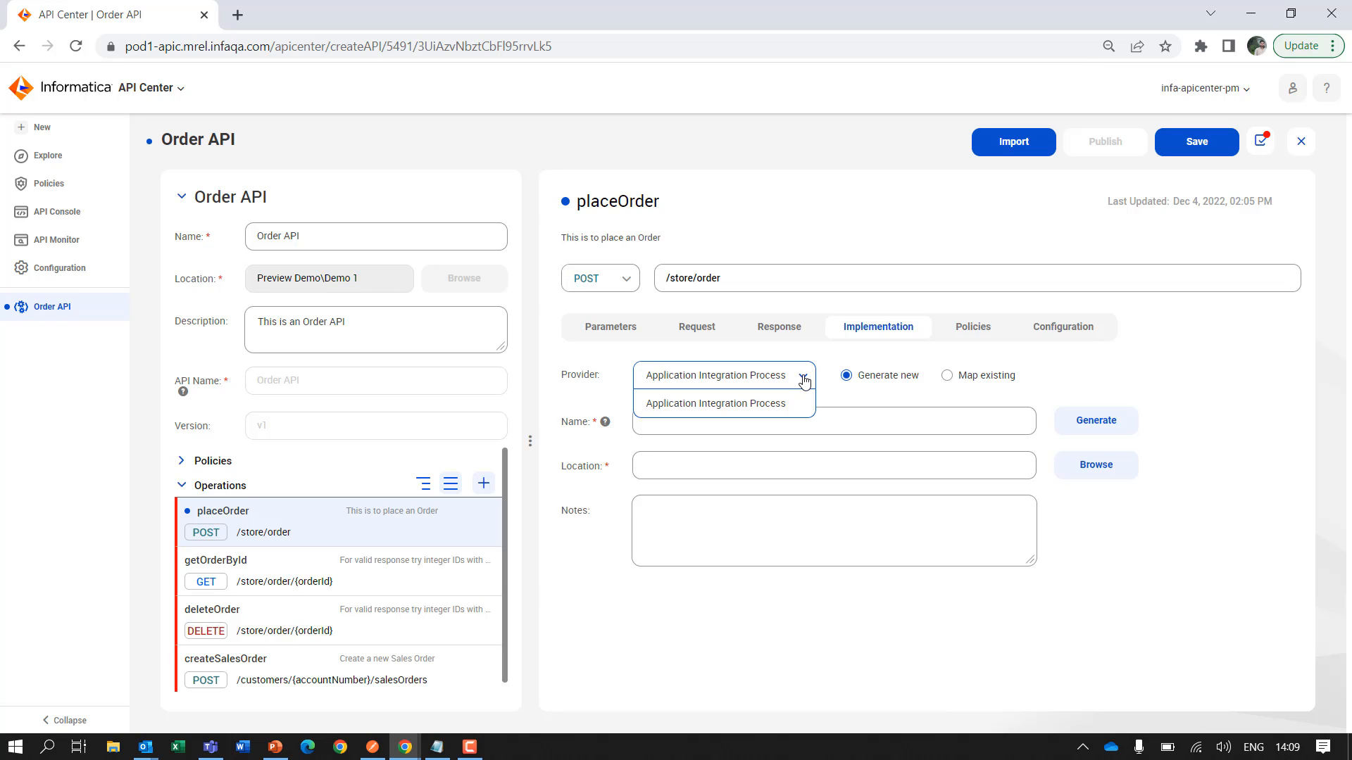
{"action": "left_click", "coordinate": [880, 402]}
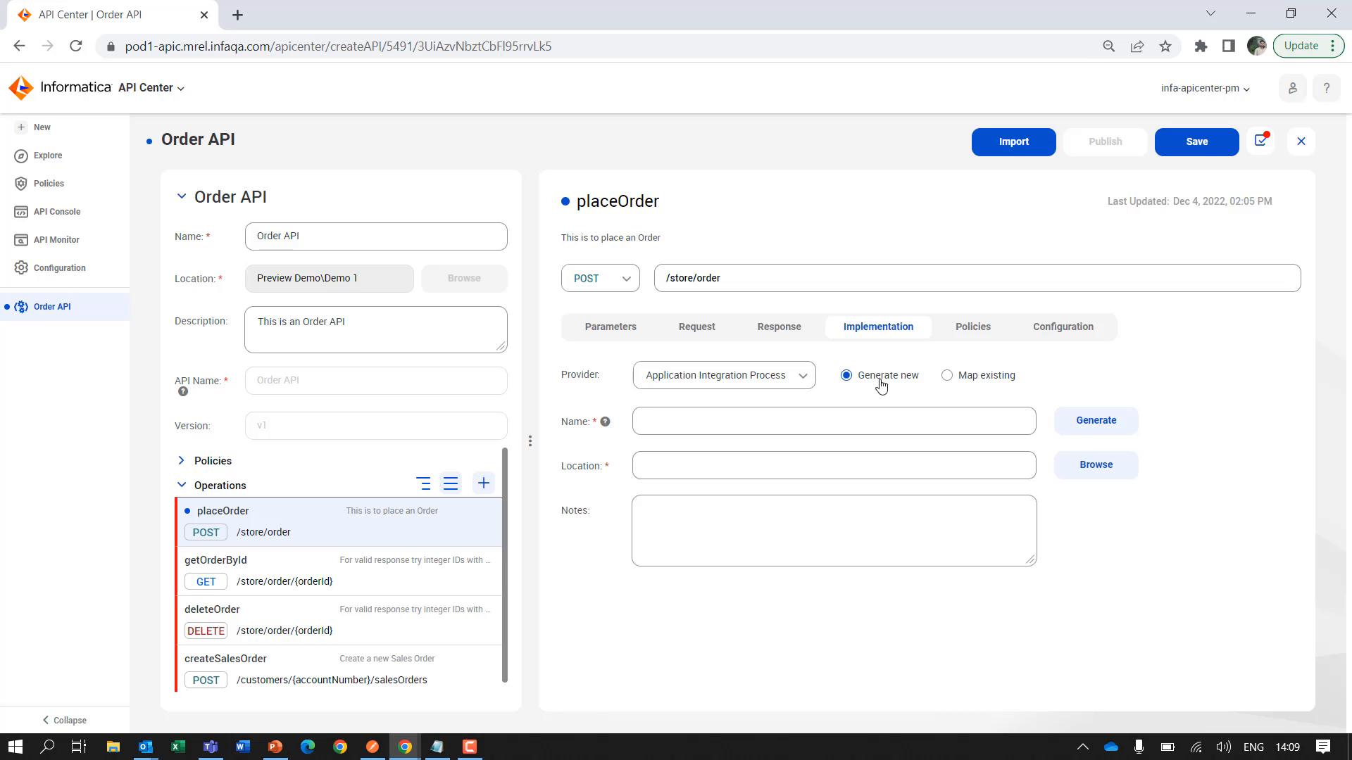
{"action": "left_click", "coordinate": [946, 377]}
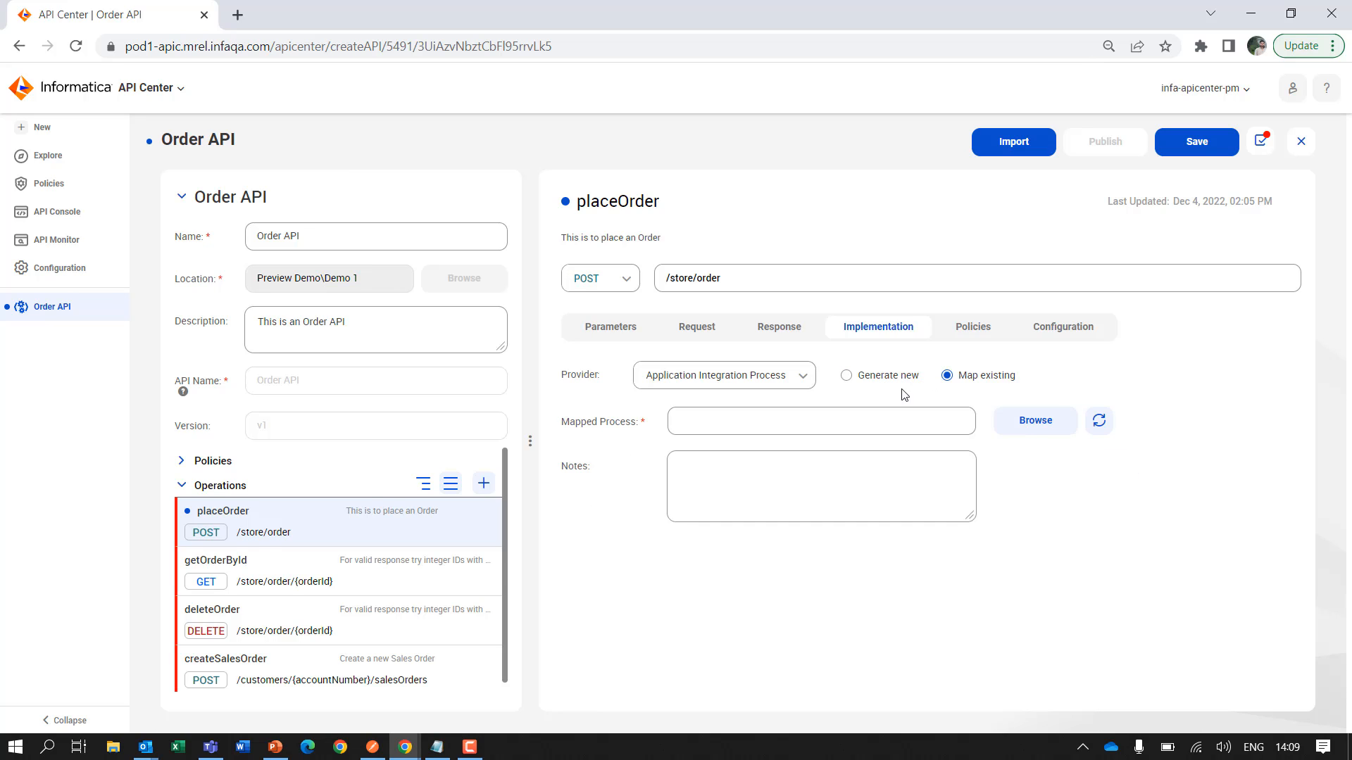
Set placeOrder's implementation to generate a new process named Place Order Process, located in Preview Demo\Demo 1
{"action": "left_click", "coordinate": [847, 378]}
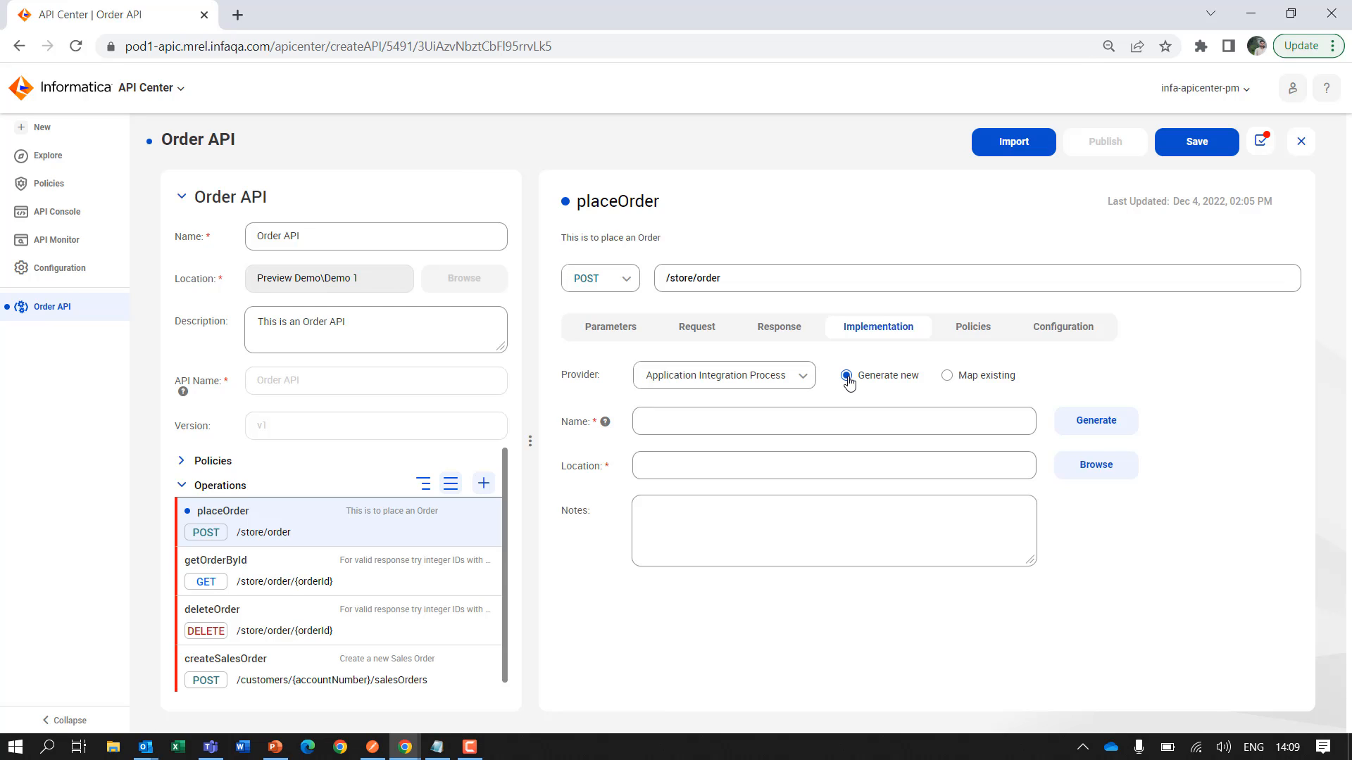
{"action": "left_click", "coordinate": [803, 420]}
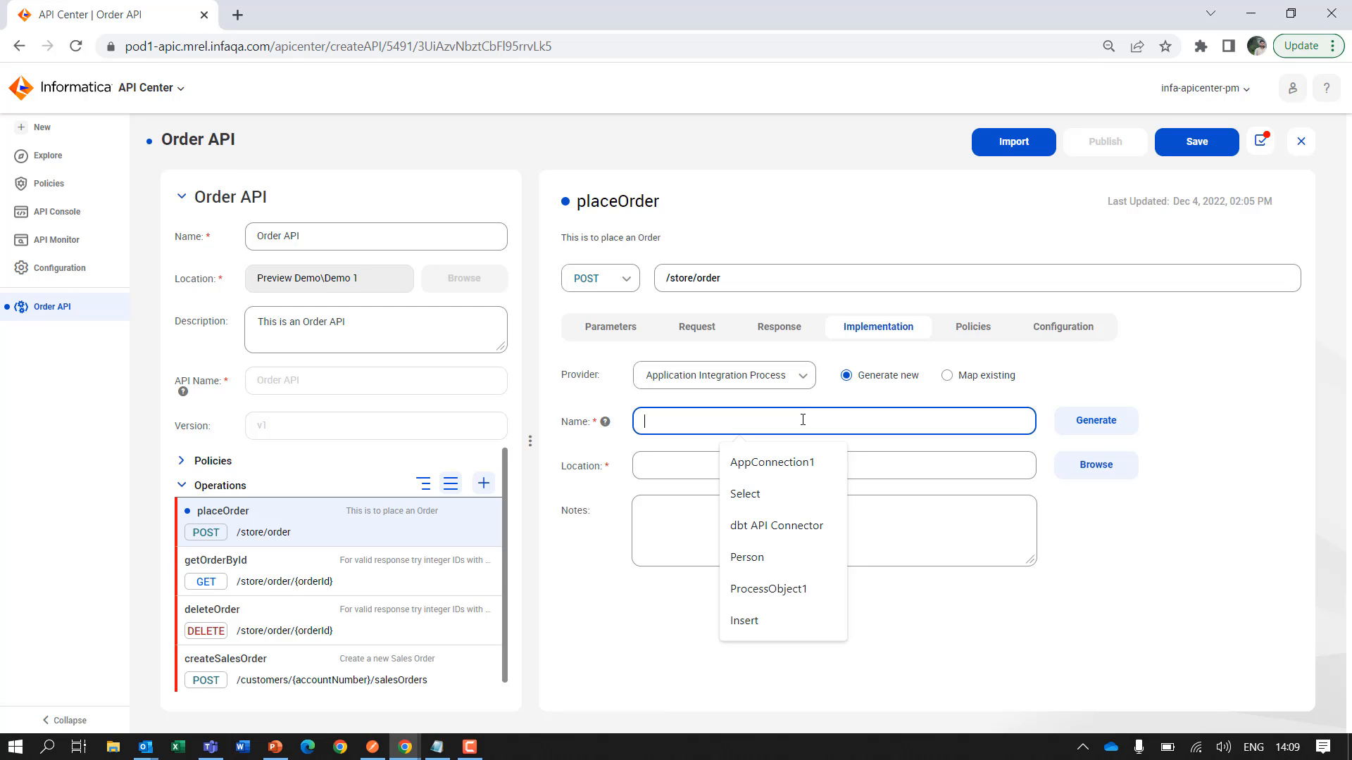
{"action": "type", "text": "P"}
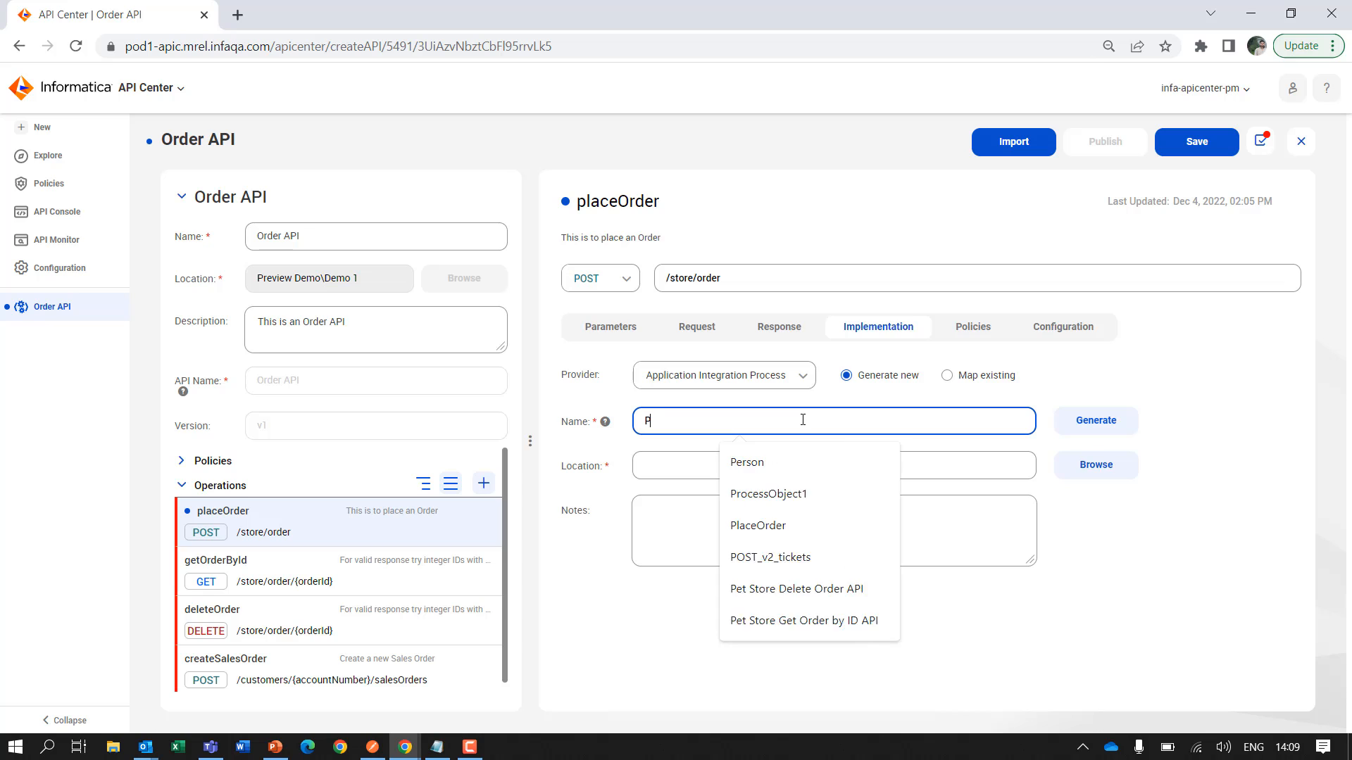
{"action": "type", "text": "lace Order Process"}
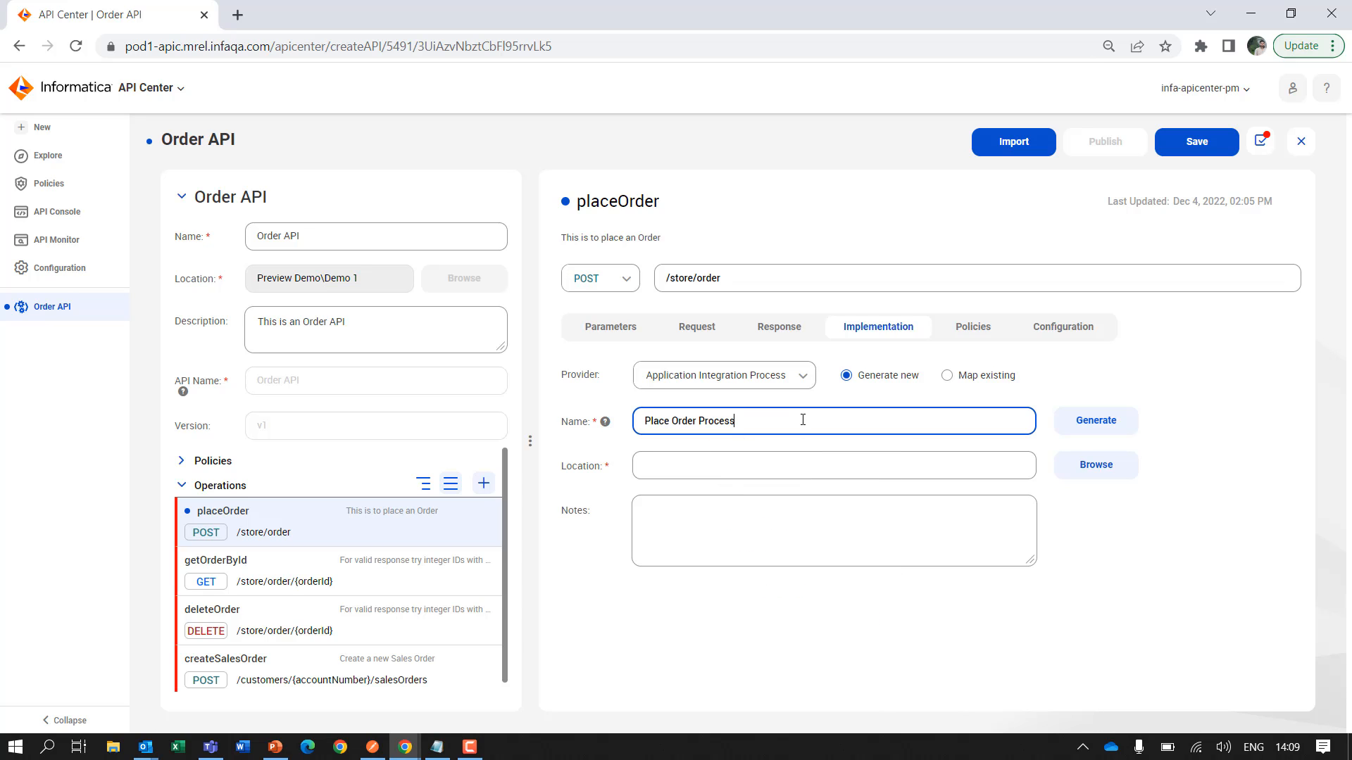
{"action": "left_click", "coordinate": [1097, 466]}
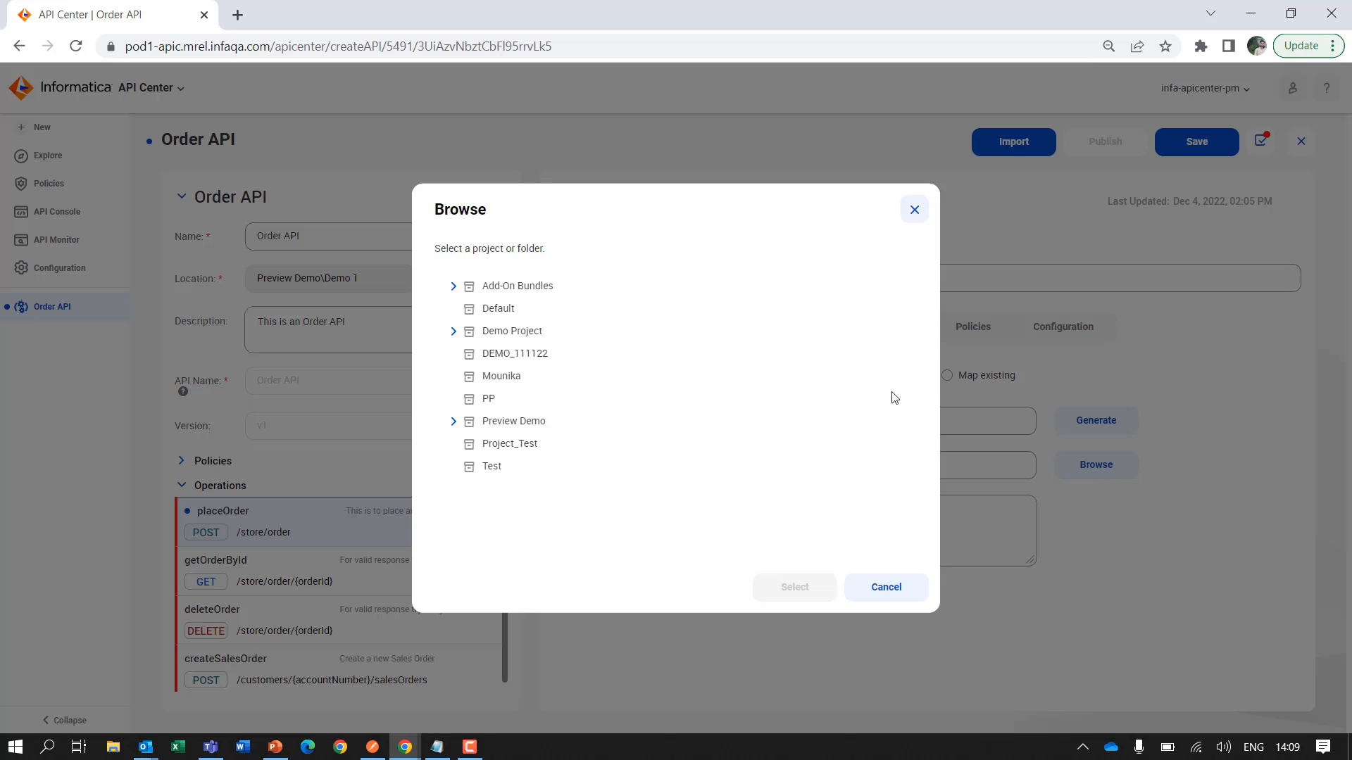
{"action": "left_click", "coordinate": [454, 421]}
{"action": "left_click", "coordinate": [509, 445]}
{"action": "left_click", "coordinate": [793, 588]}
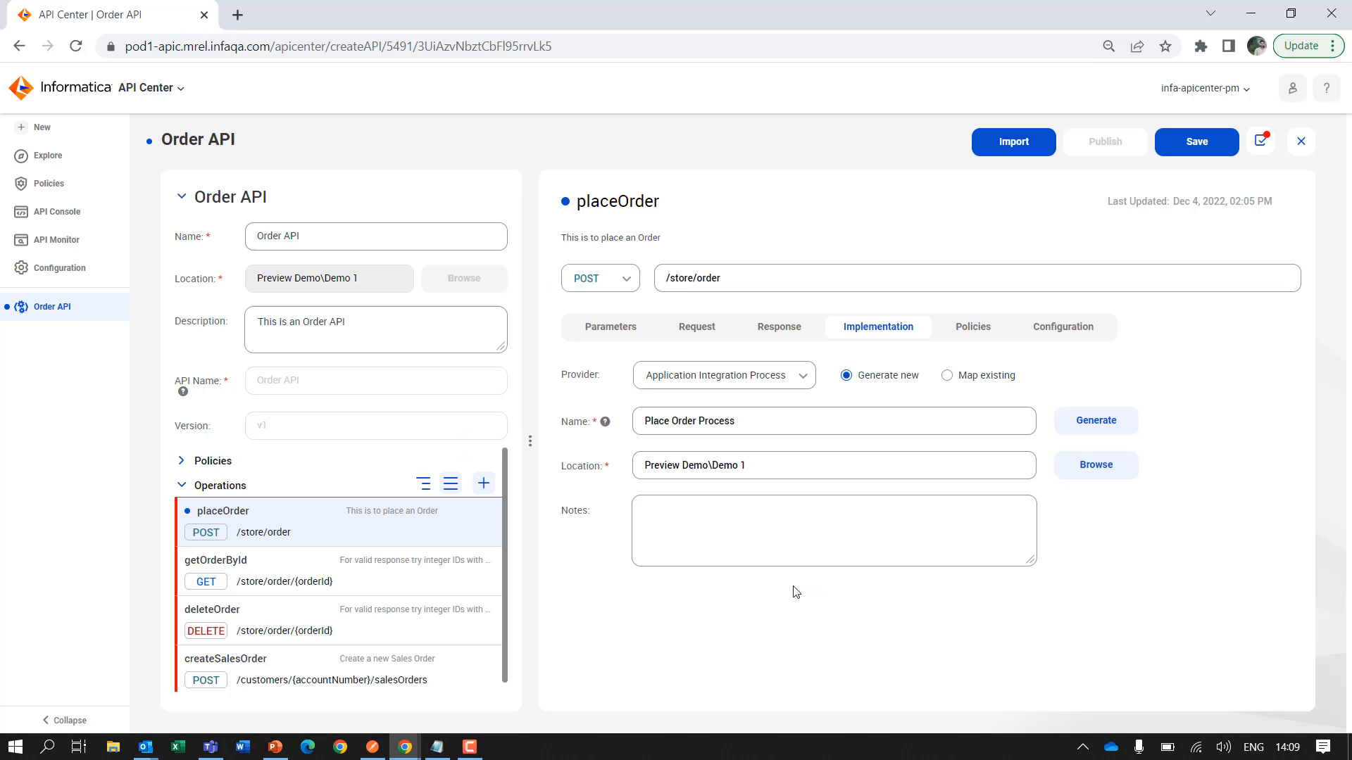
Add the note "Please Implement Place Order on top of our Order Management system" and generate the process
{"action": "left_click", "coordinate": [691, 523]}
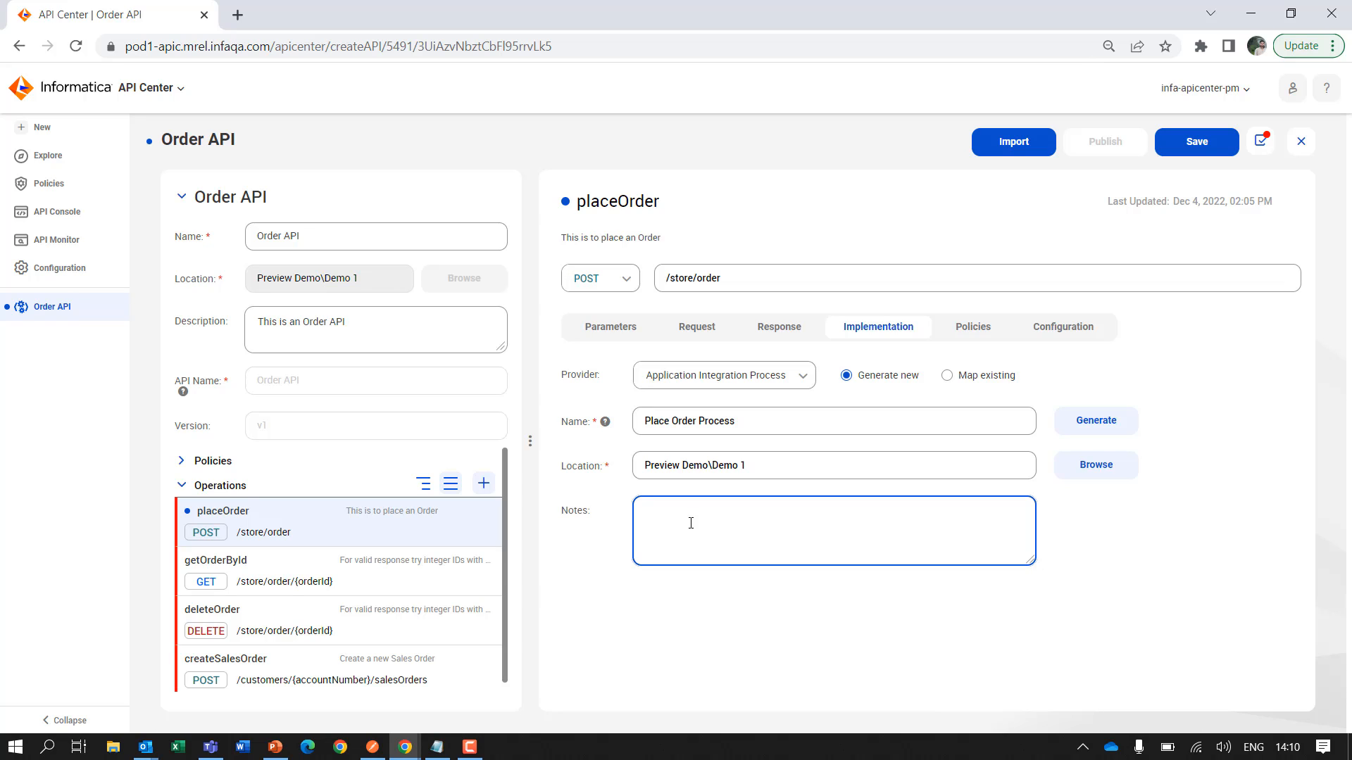
{"action": "type", "text": "Please Implement Place Ordr"}
{"action": "key", "text": "BackSpace"}
{"action": "type", "text": "er on top of our"}
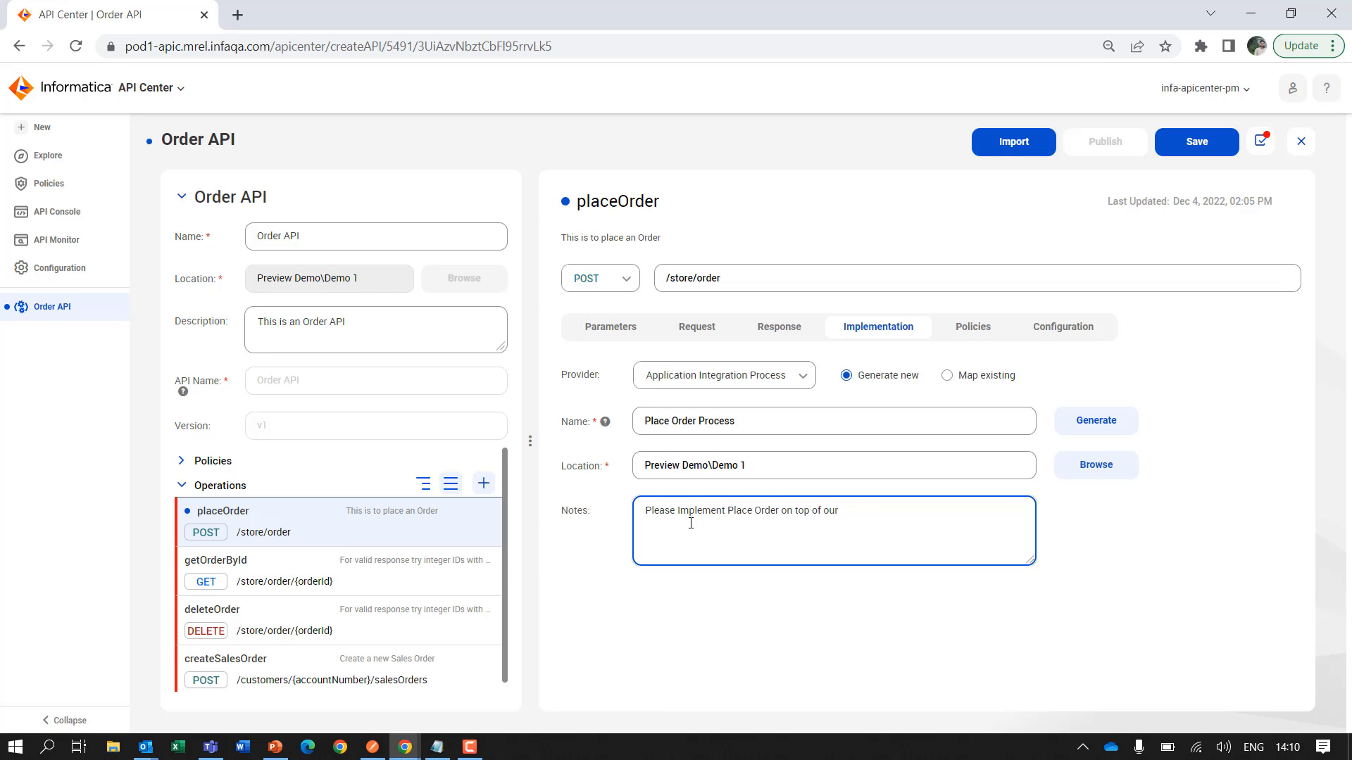
{"action": "type", "text": " Order Management system"}
{"action": "left_click", "coordinate": [1090, 433]}
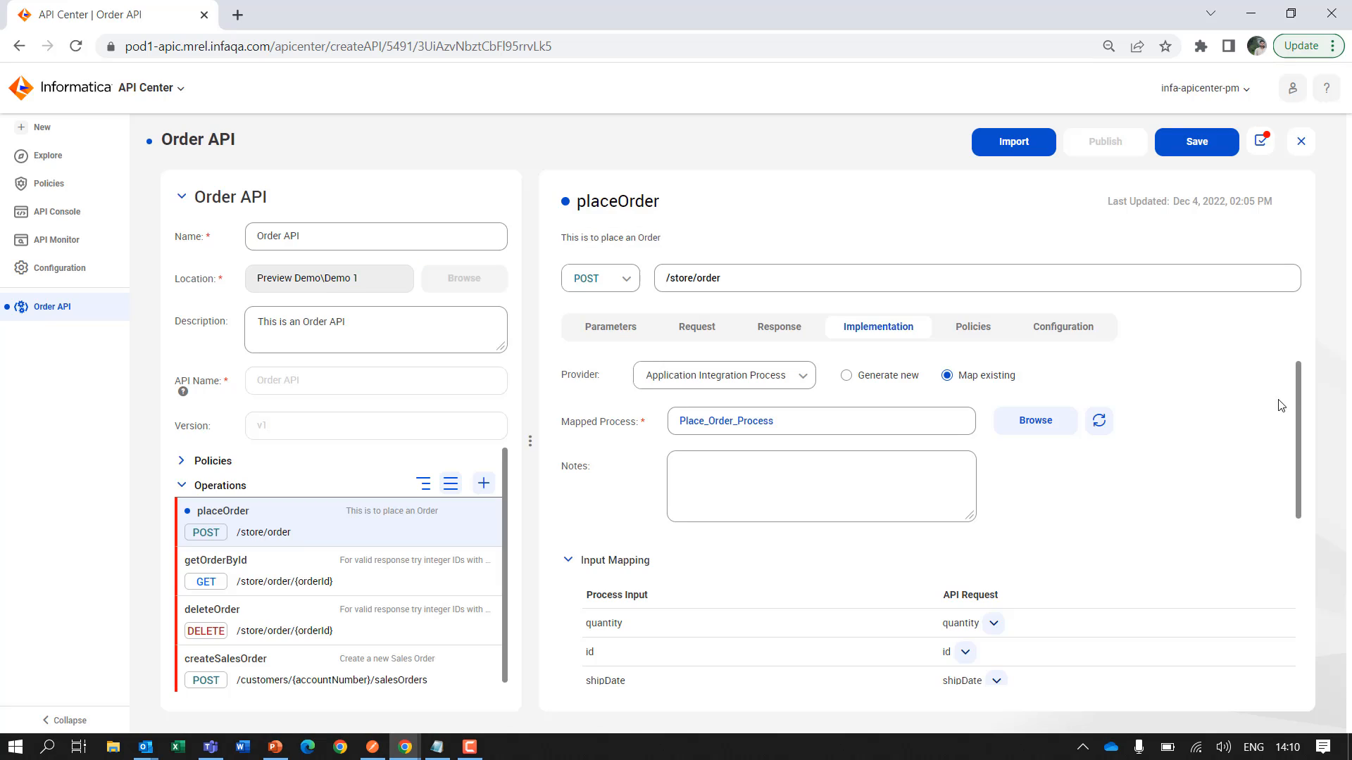
Examine placeOrder's input mapping and output mapping, including the process output choices for quantity and id
{"action": "left_click_drag", "start_coordinate": [1298, 408], "coordinate": [1295, 481]}
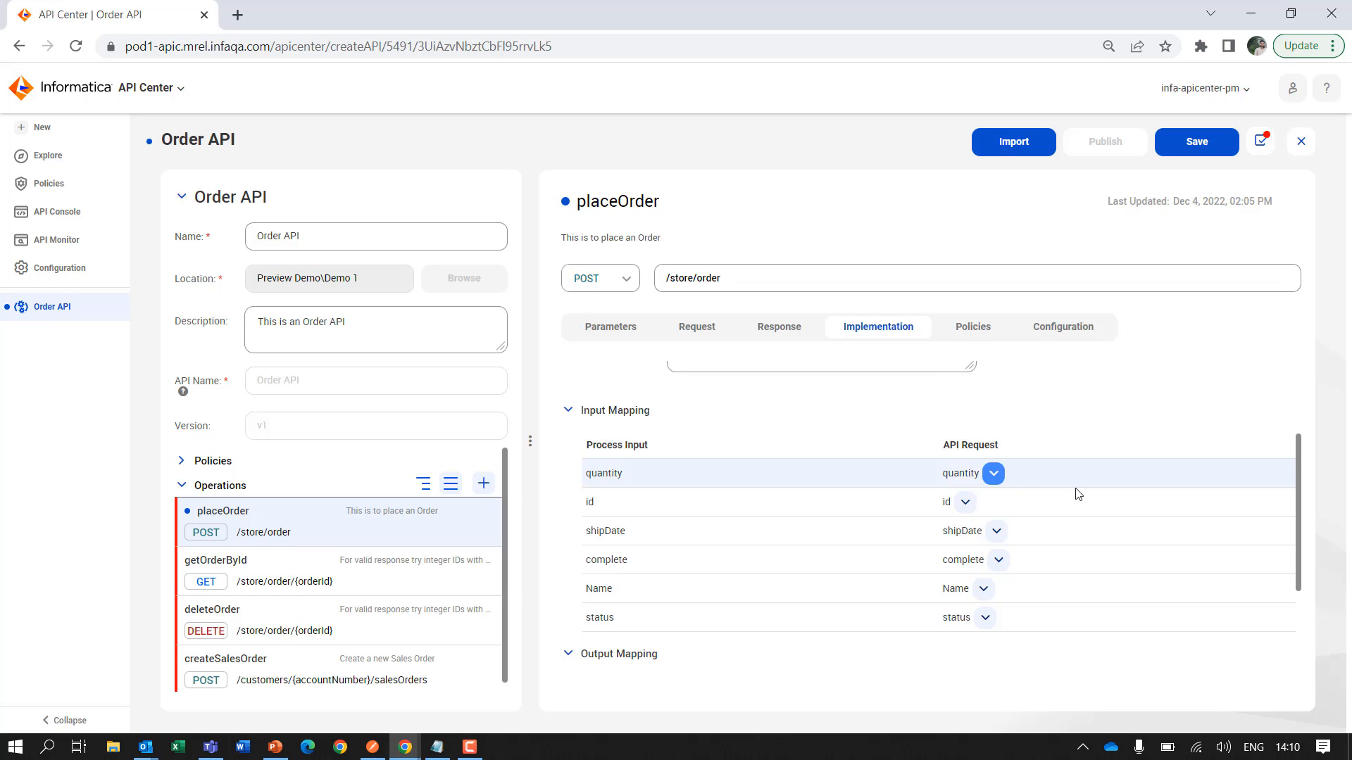
{"action": "left_click_drag", "start_coordinate": [1299, 485], "coordinate": [1289, 610]}
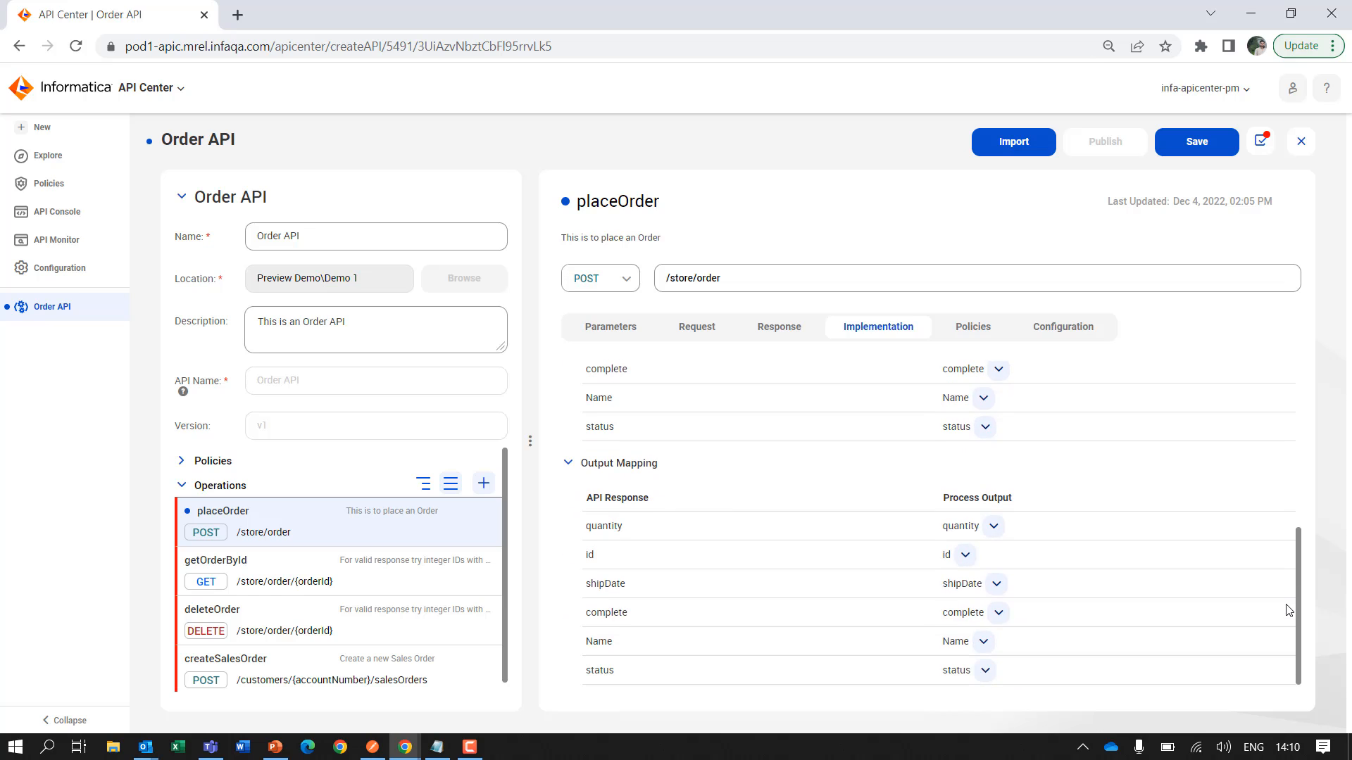
{"action": "left_click", "coordinate": [996, 531]}
{"action": "left_click", "coordinate": [996, 532]}
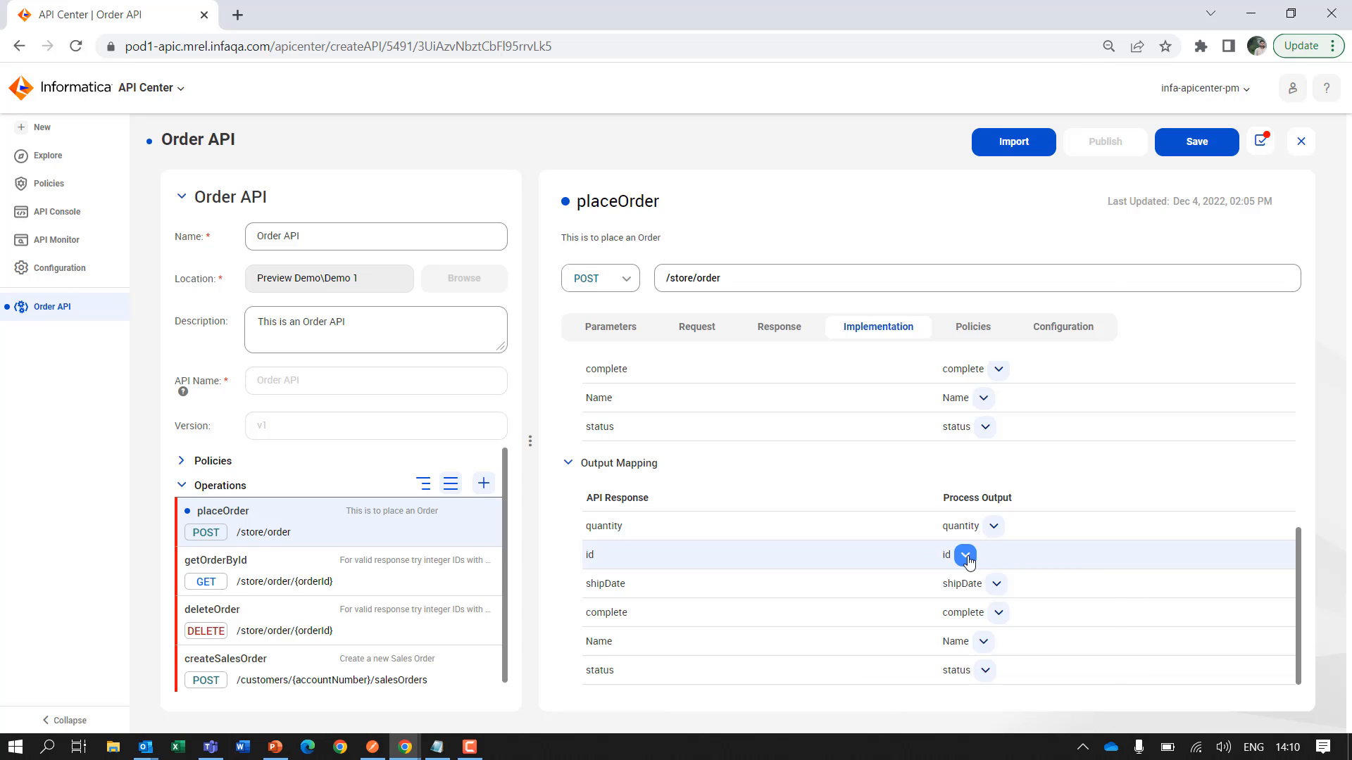
{"action": "left_click", "coordinate": [966, 556]}
{"action": "left_click", "coordinate": [1111, 492]}
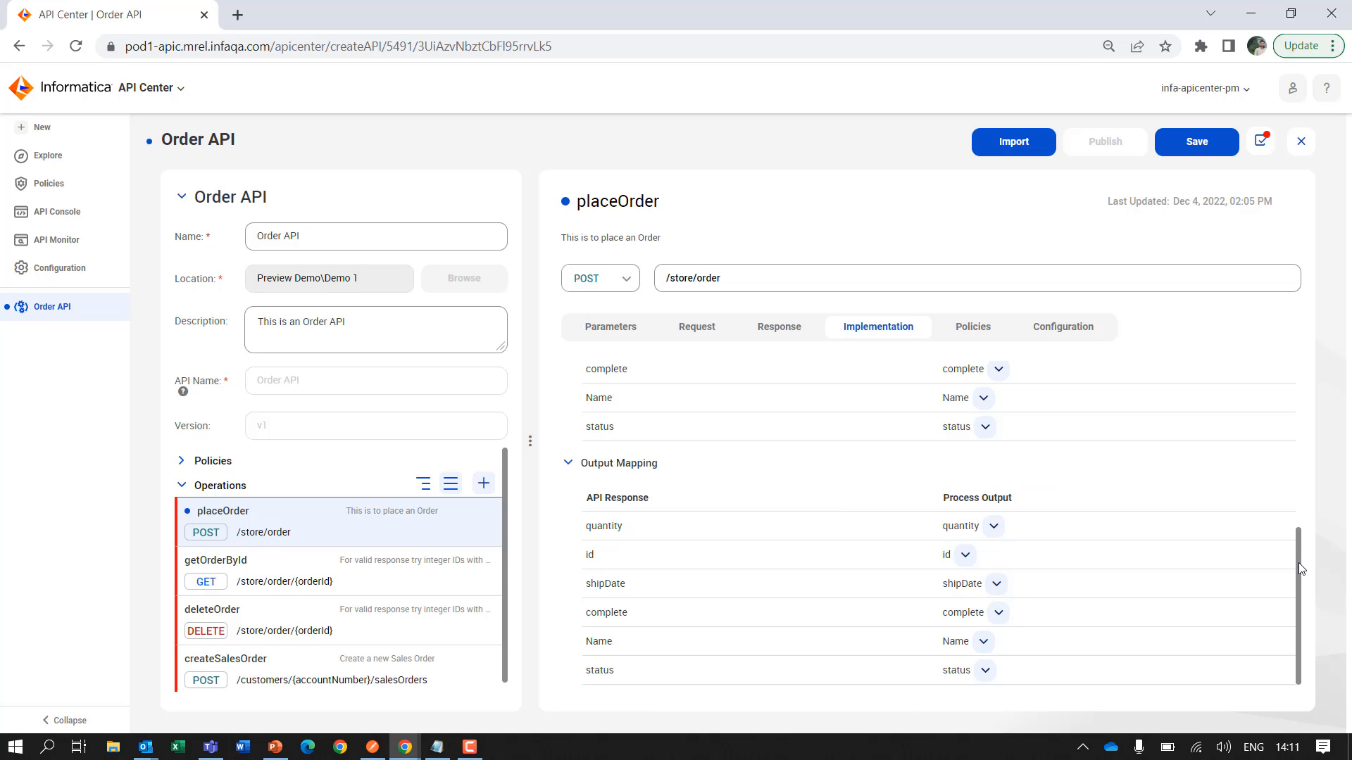
{"action": "left_click_drag", "start_coordinate": [1299, 564], "coordinate": [1338, 327]}
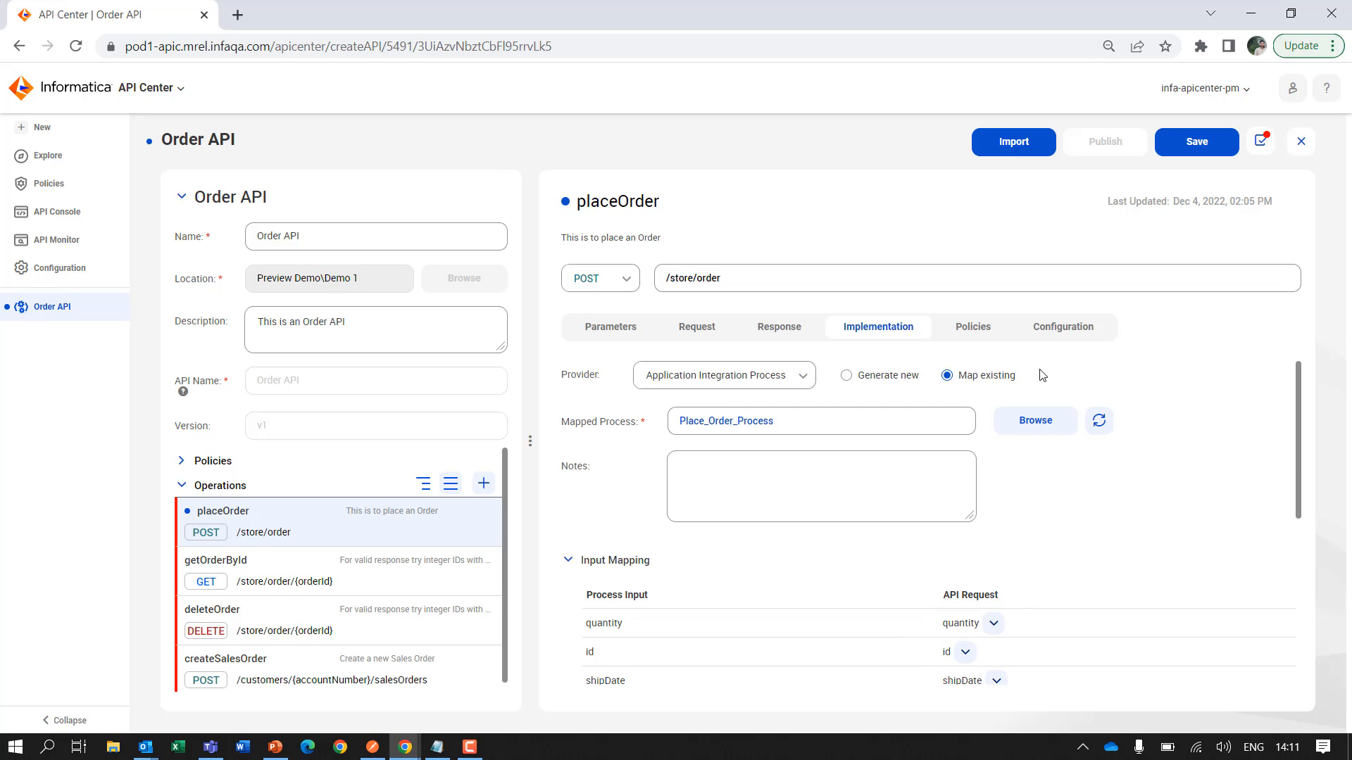
Look over the existing processes available for mapping without choosing one, and refresh the mapped Place_Order_Process
{"action": "left_click", "coordinate": [1060, 428]}
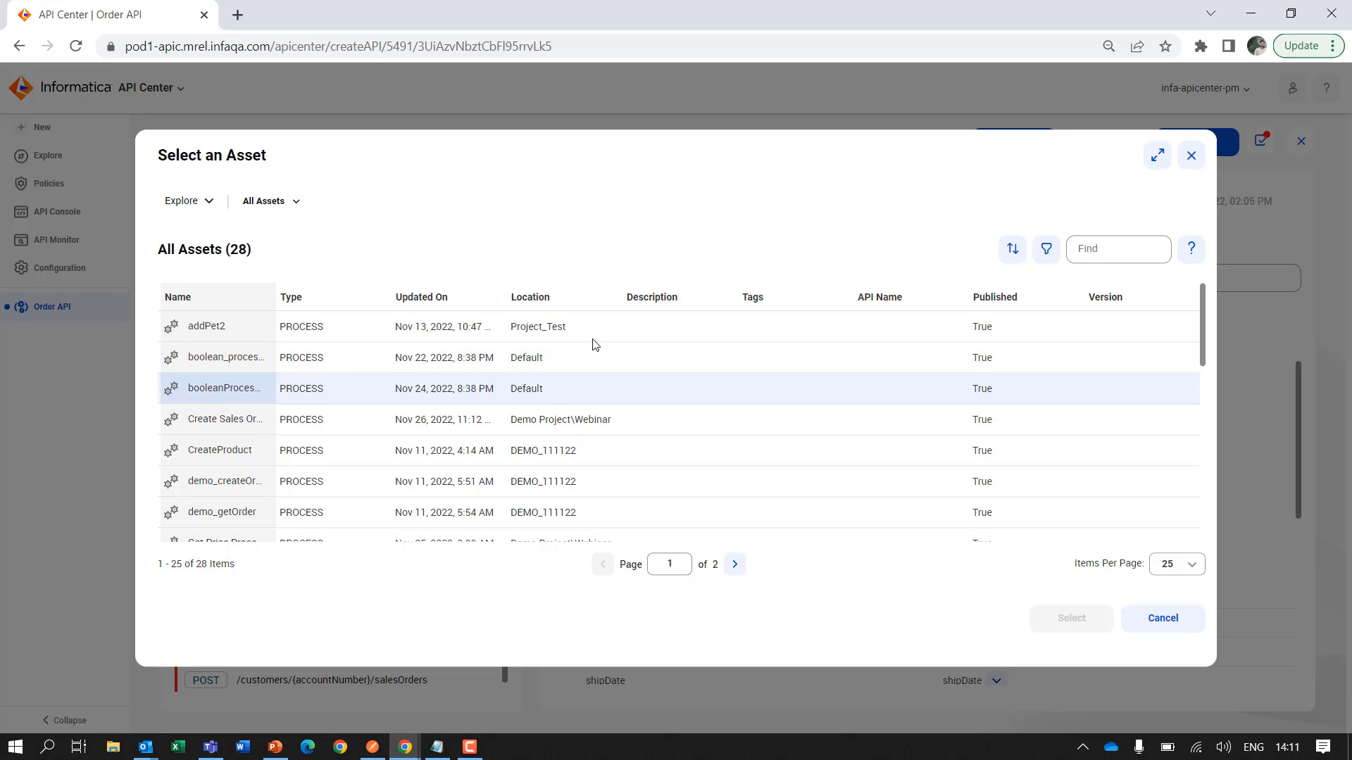
{"action": "left_click", "coordinate": [1147, 628]}
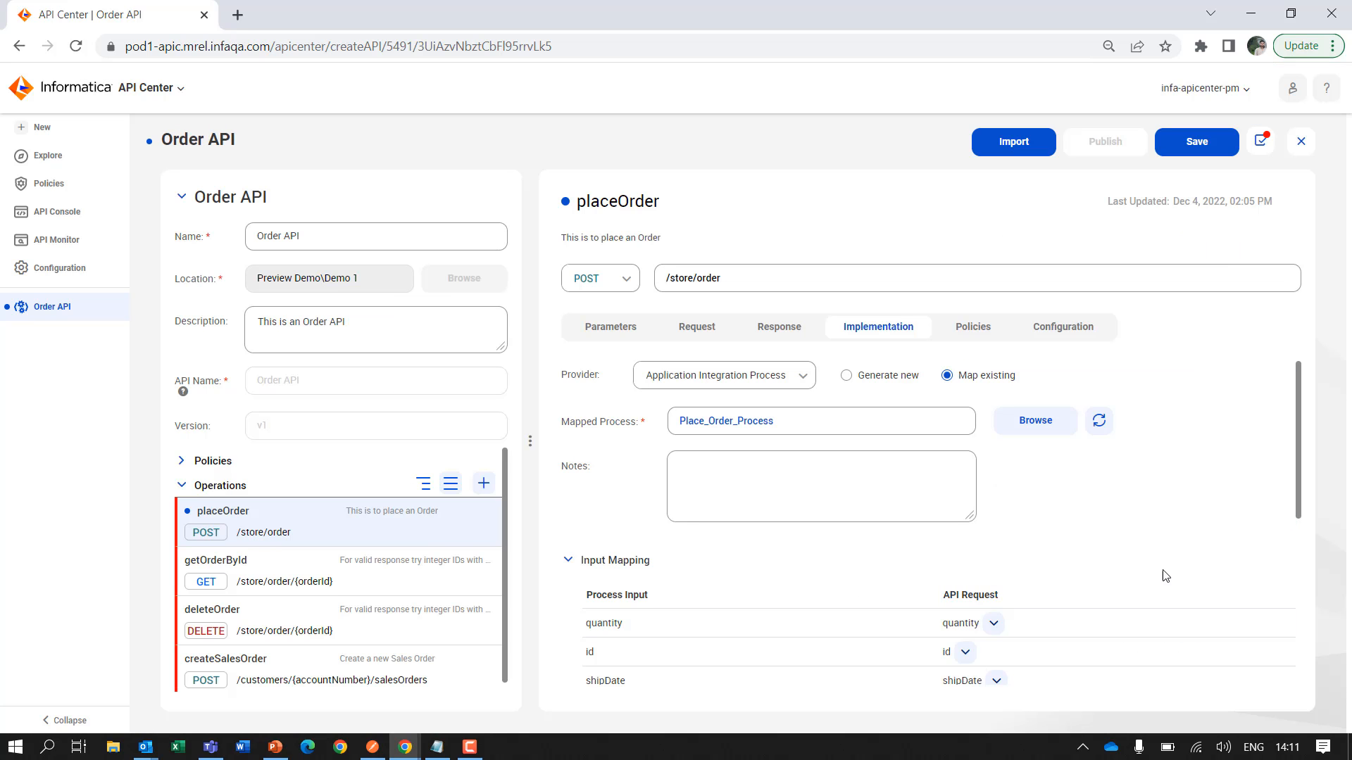
{"action": "left_click", "coordinate": [1101, 422]}
{"action": "left_click_drag", "start_coordinate": [1295, 425], "coordinate": [1295, 471]}
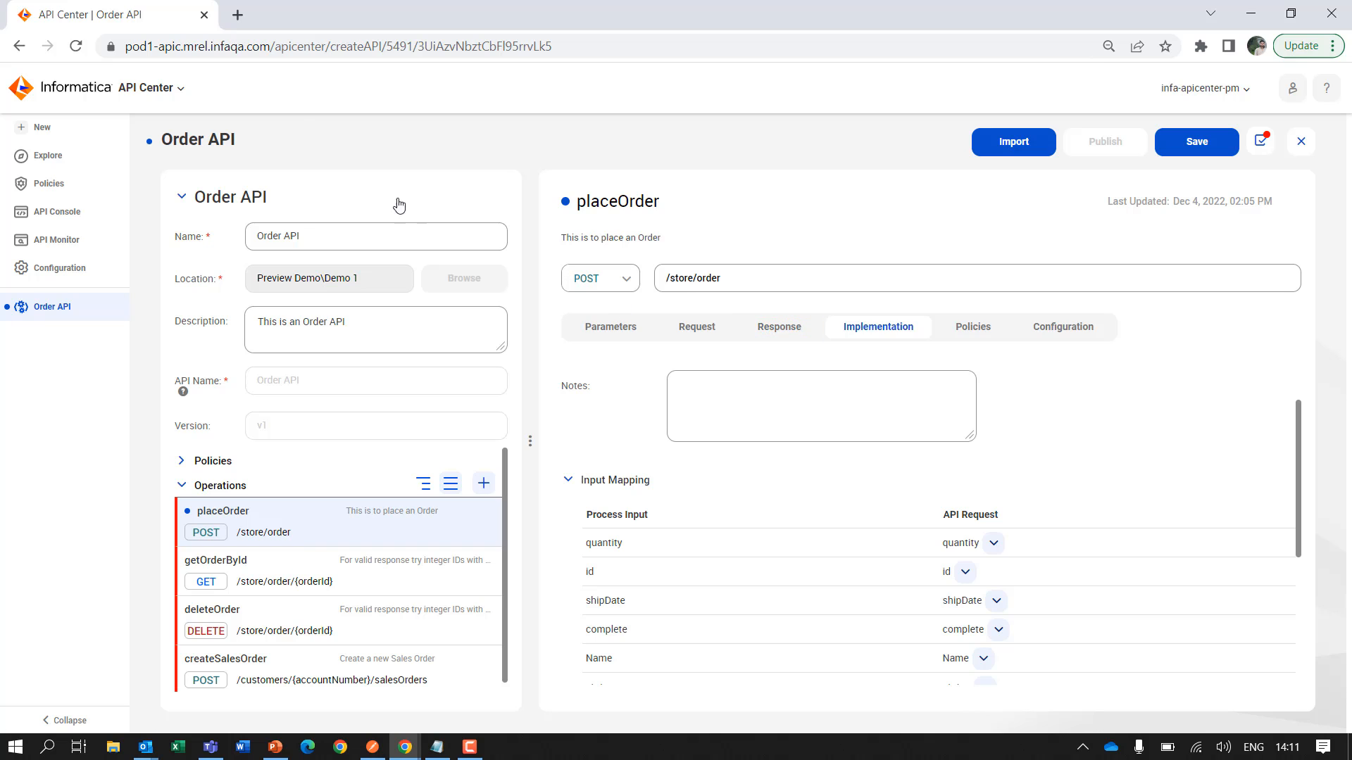
Open the Application Integration service in a new browser tab and switch to it
{"action": "left_click", "coordinate": [179, 92]}
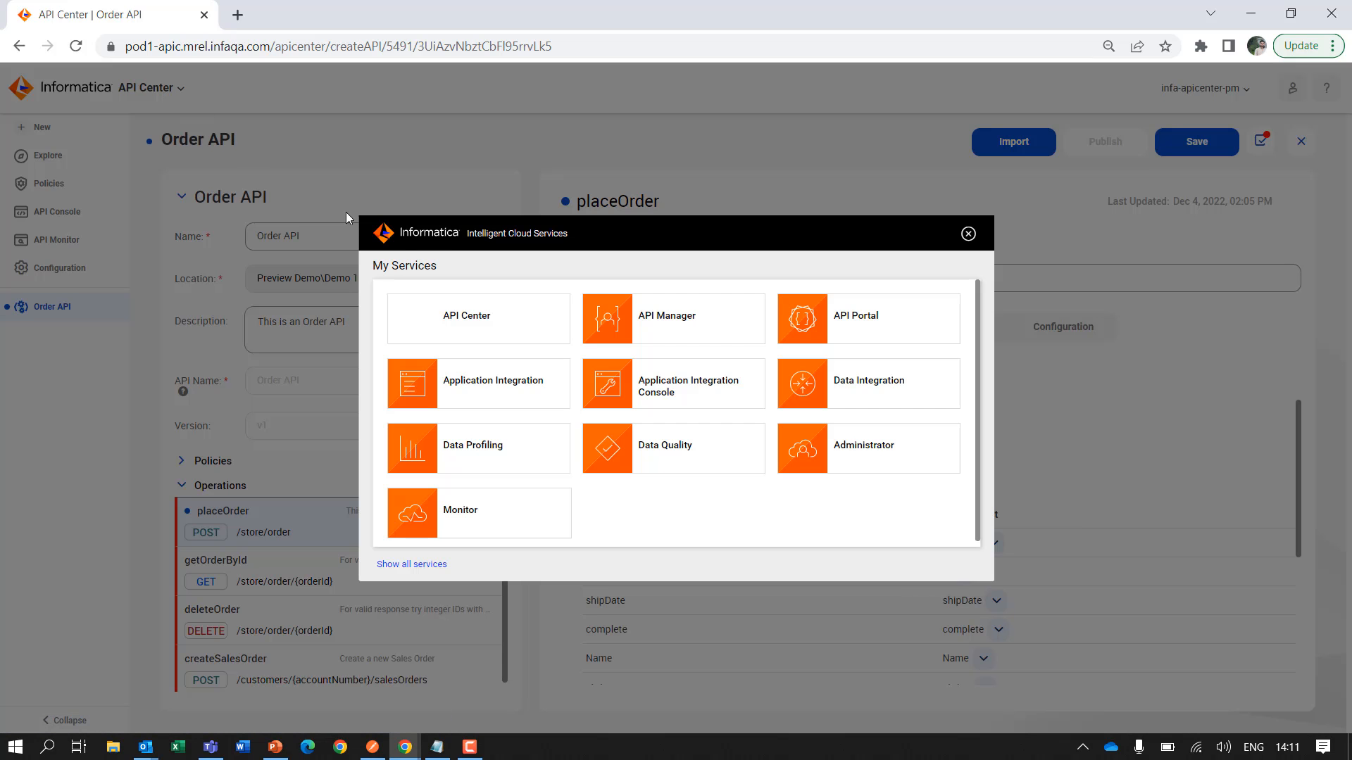
{"action": "right_click", "coordinate": [534, 380]}
{"action": "left_click", "coordinate": [542, 390]}
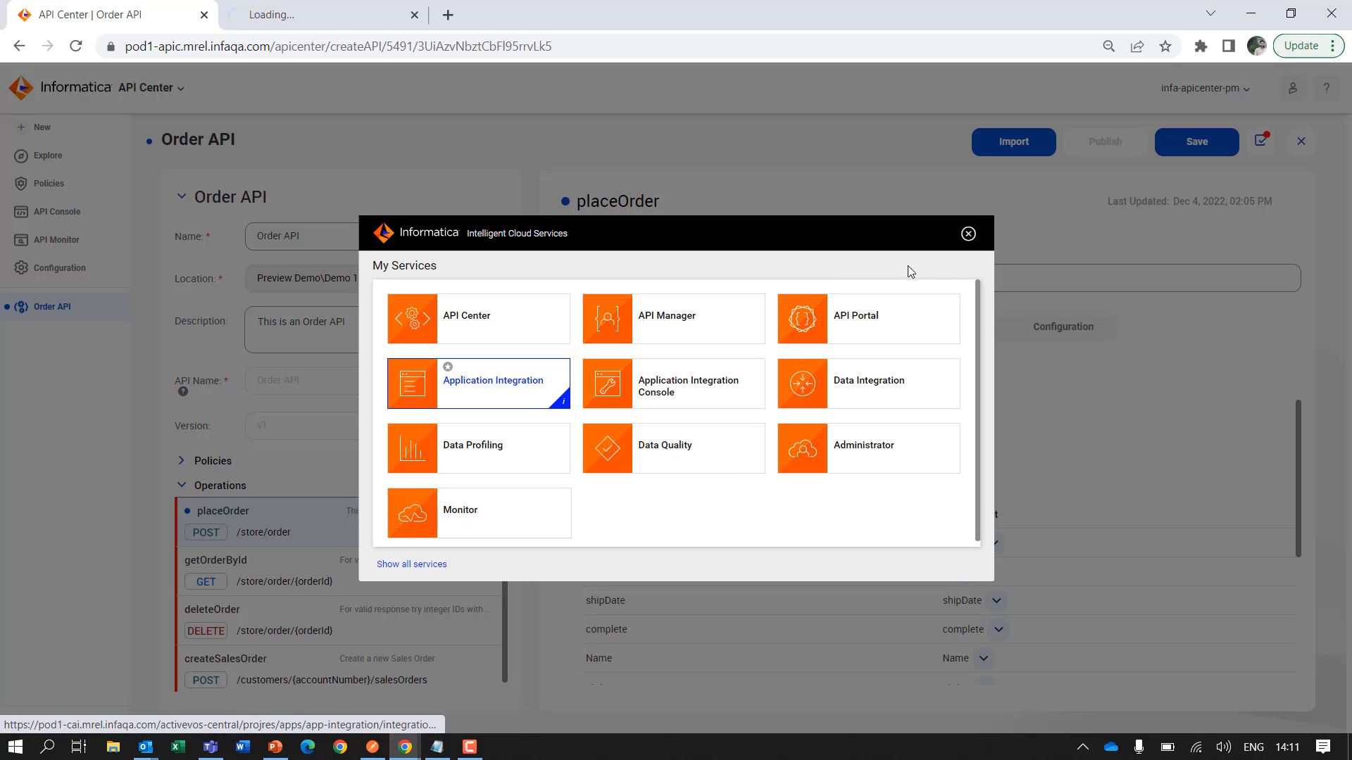
{"action": "left_click", "coordinate": [968, 233]}
{"action": "left_click", "coordinate": [304, 22]}
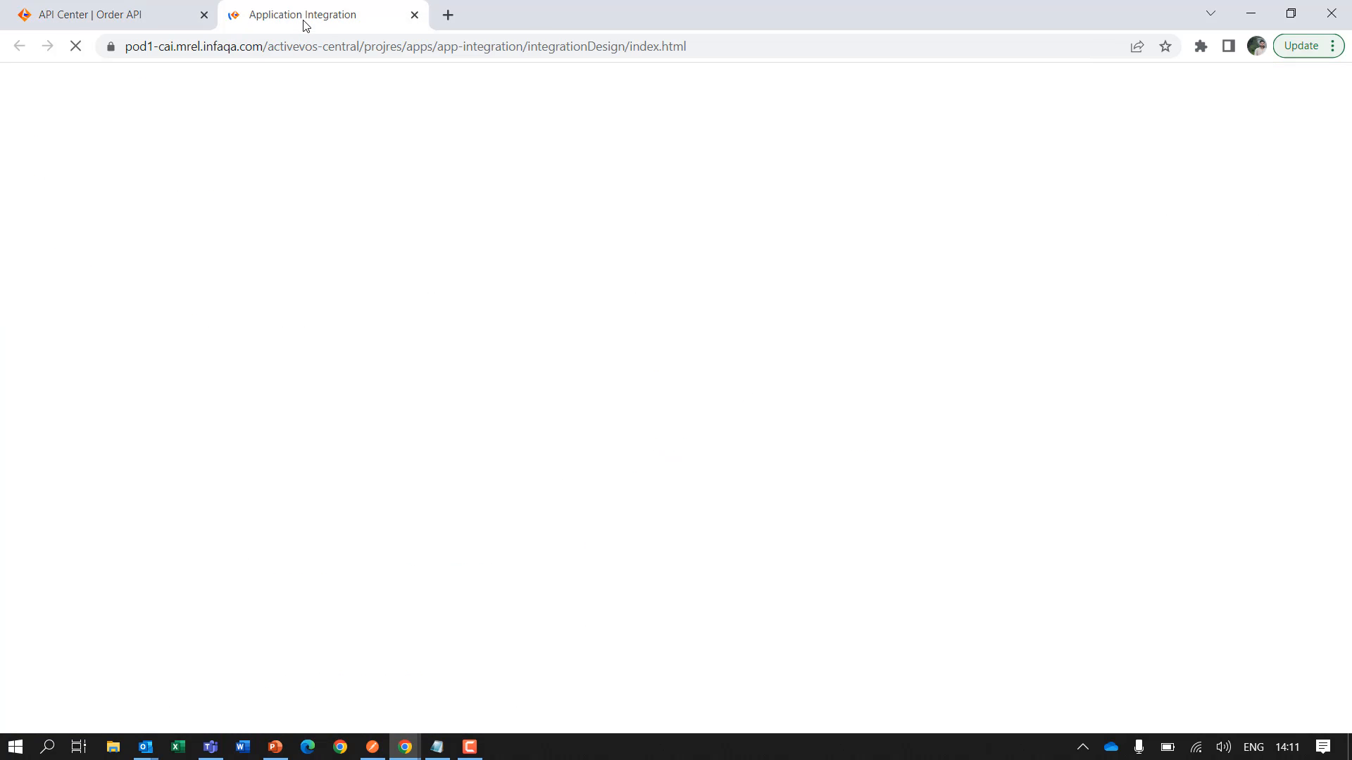
Open Place Order Process from the Demo 1 folder of the Preview Demo project
{"action": "left_click", "coordinate": [67, 205]}
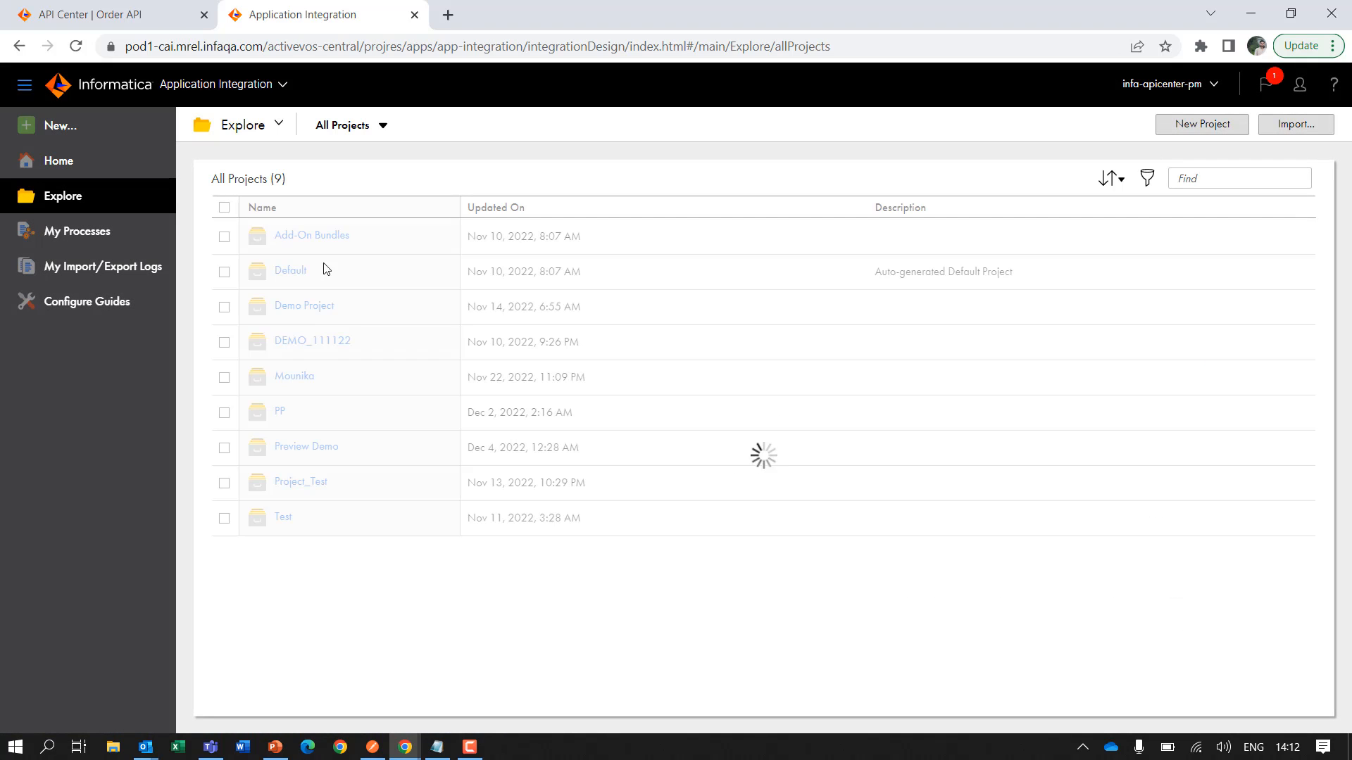
{"action": "left_click", "coordinate": [321, 455]}
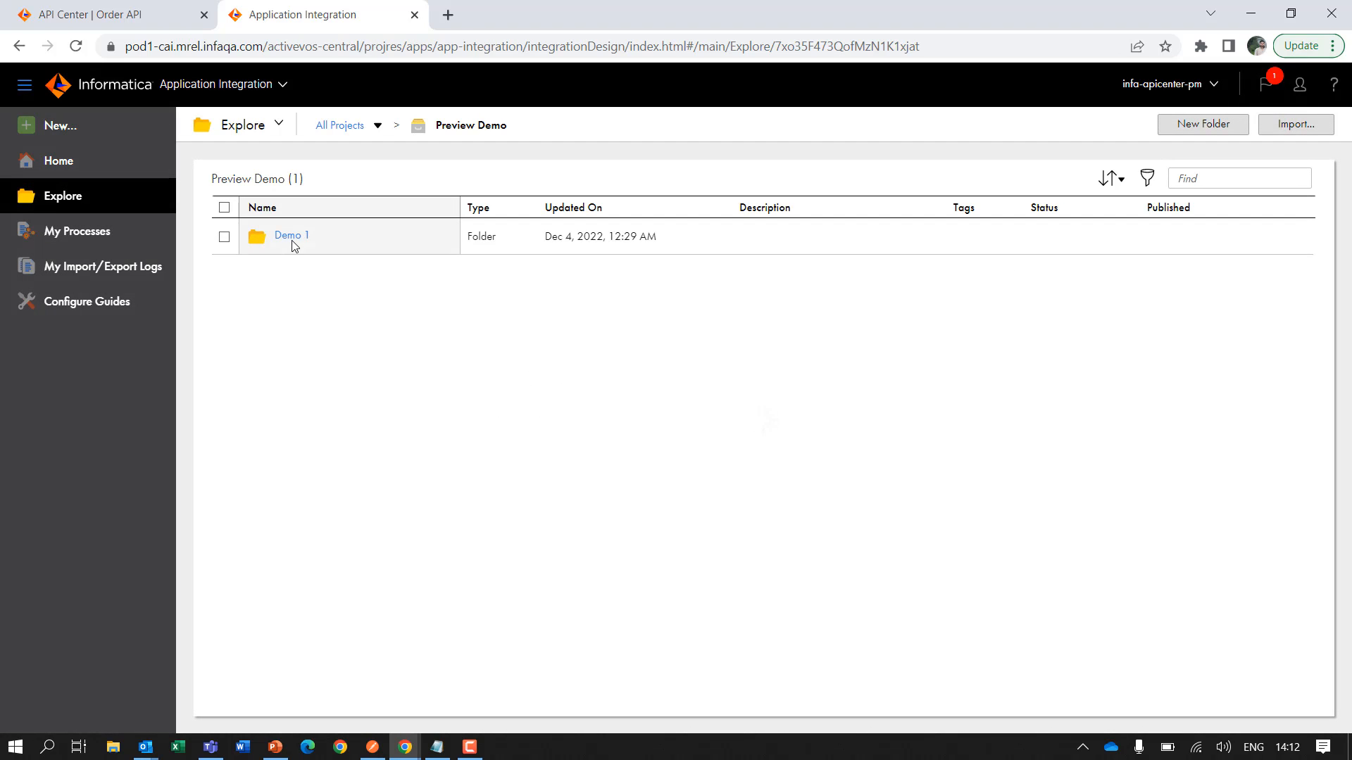
{"action": "left_click", "coordinate": [303, 245]}
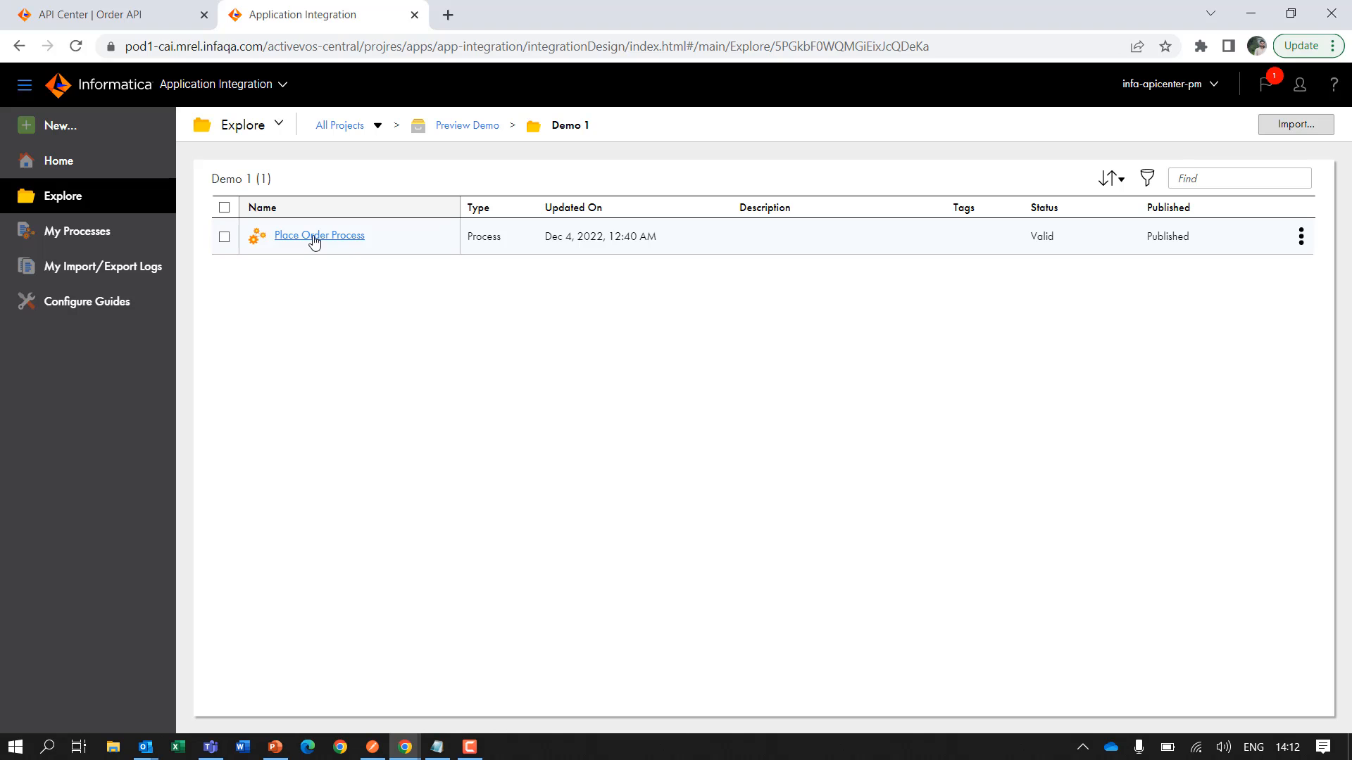
{"action": "left_click", "coordinate": [351, 241]}
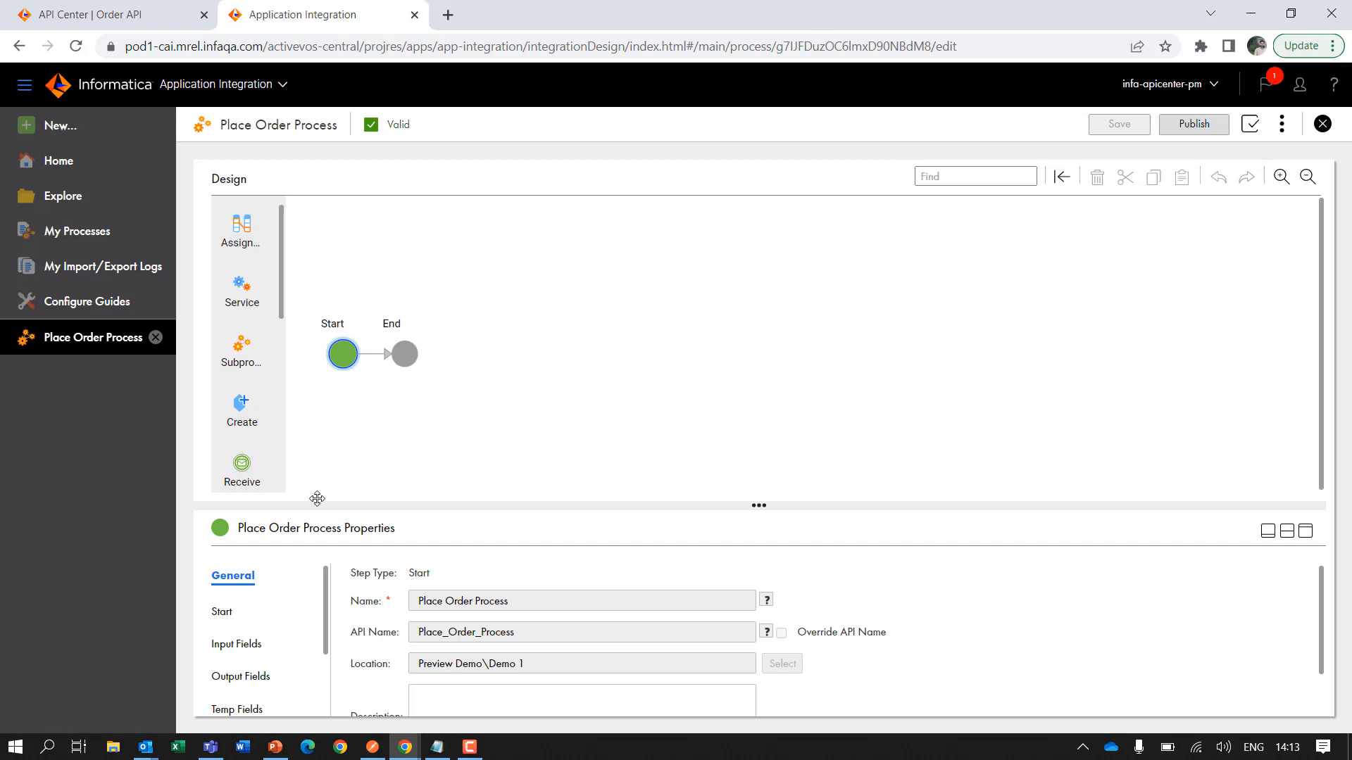
Examine the start settings, input fields and output fields of Place Order Process
{"action": "left_click", "coordinate": [224, 612]}
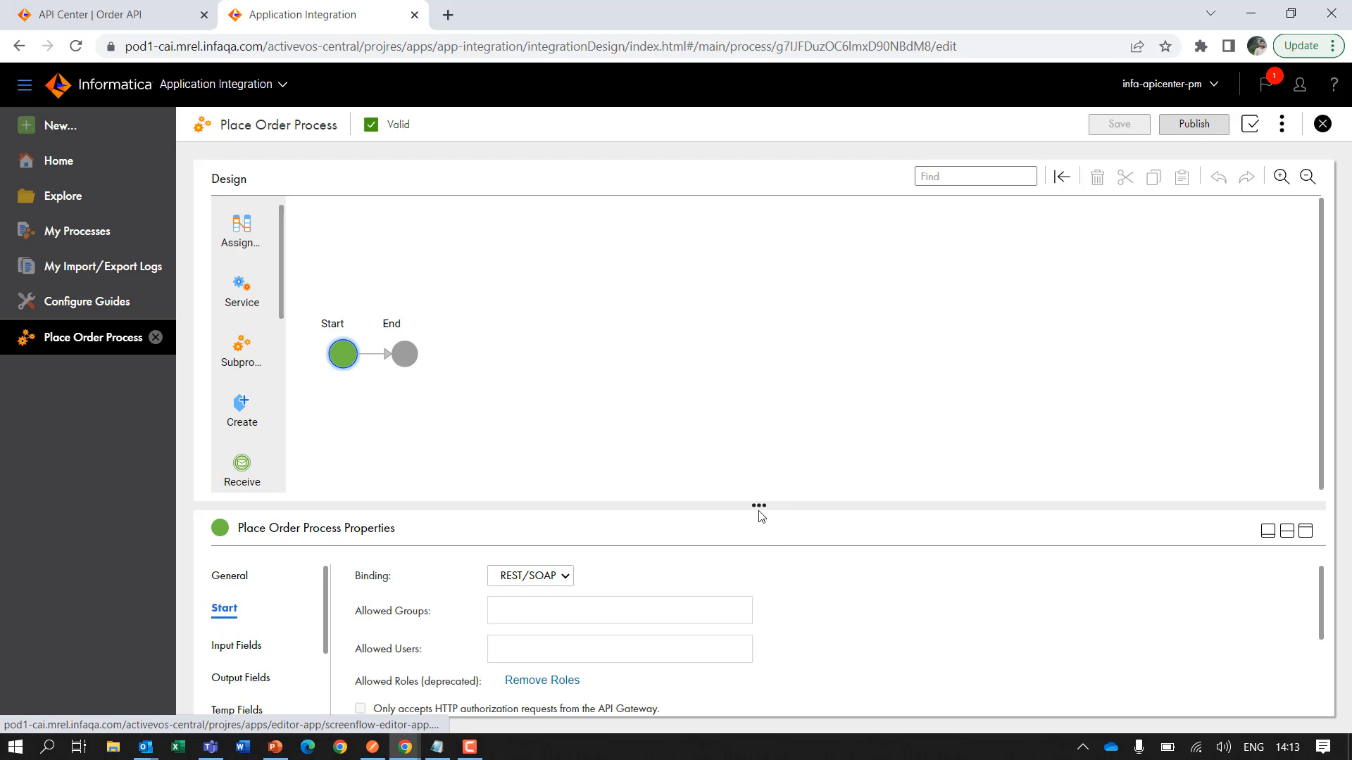
{"action": "left_click_drag", "start_coordinate": [758, 506], "coordinate": [790, 377]}
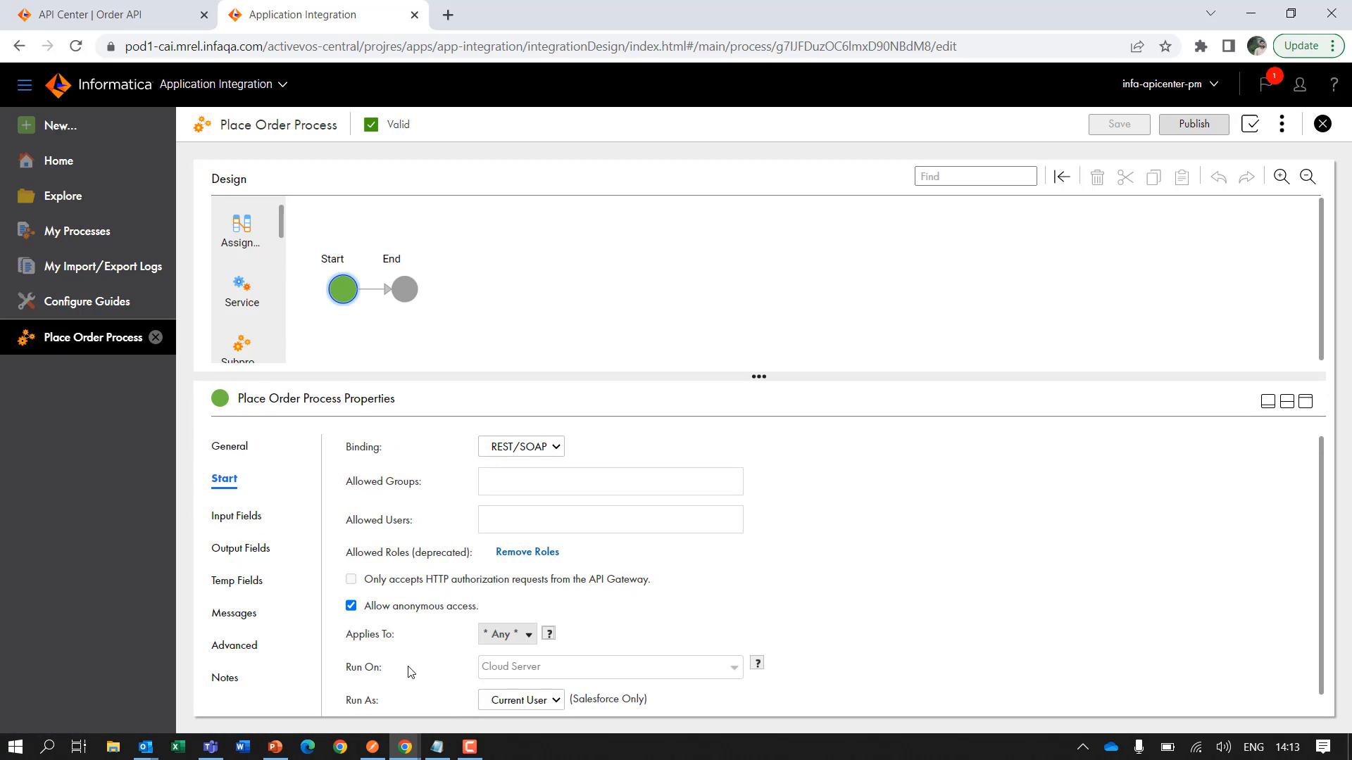
{"action": "left_click", "coordinate": [242, 514]}
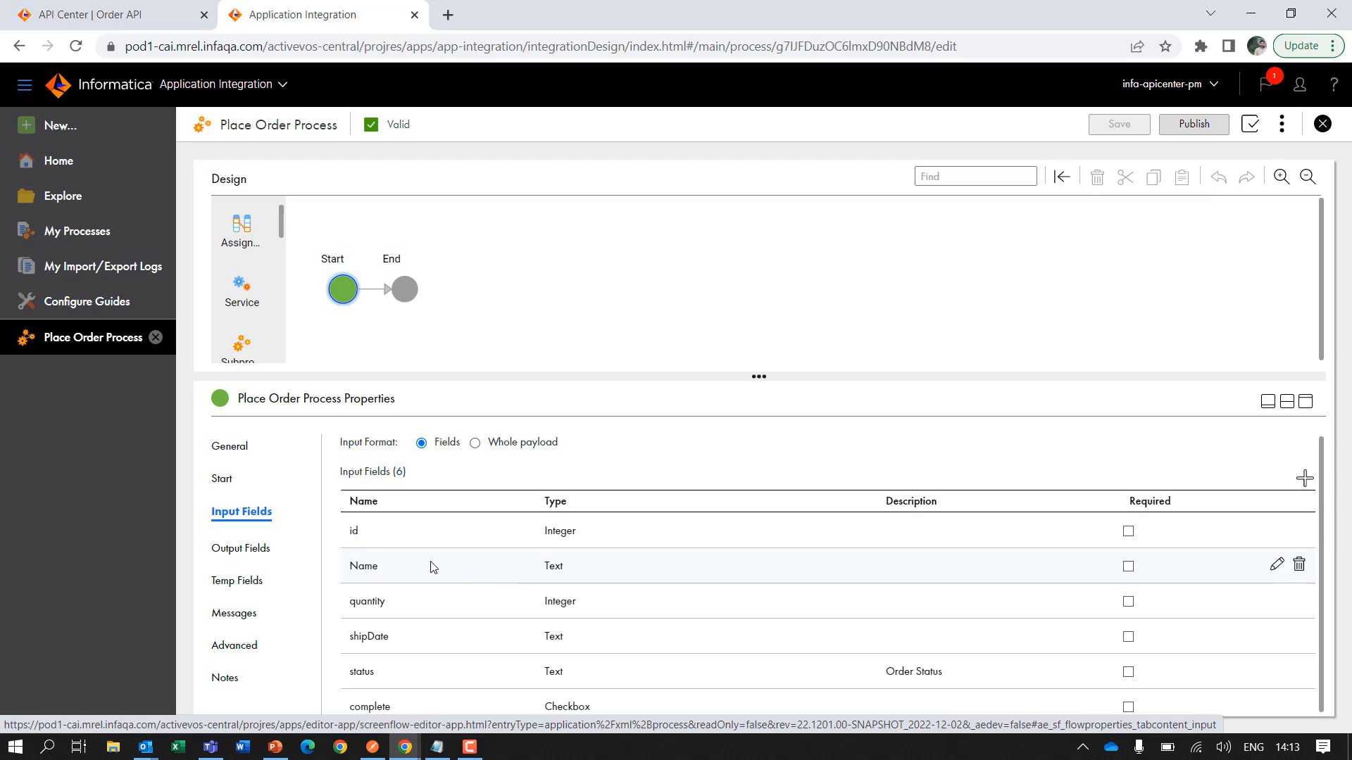
{"action": "left_click", "coordinate": [265, 556]}
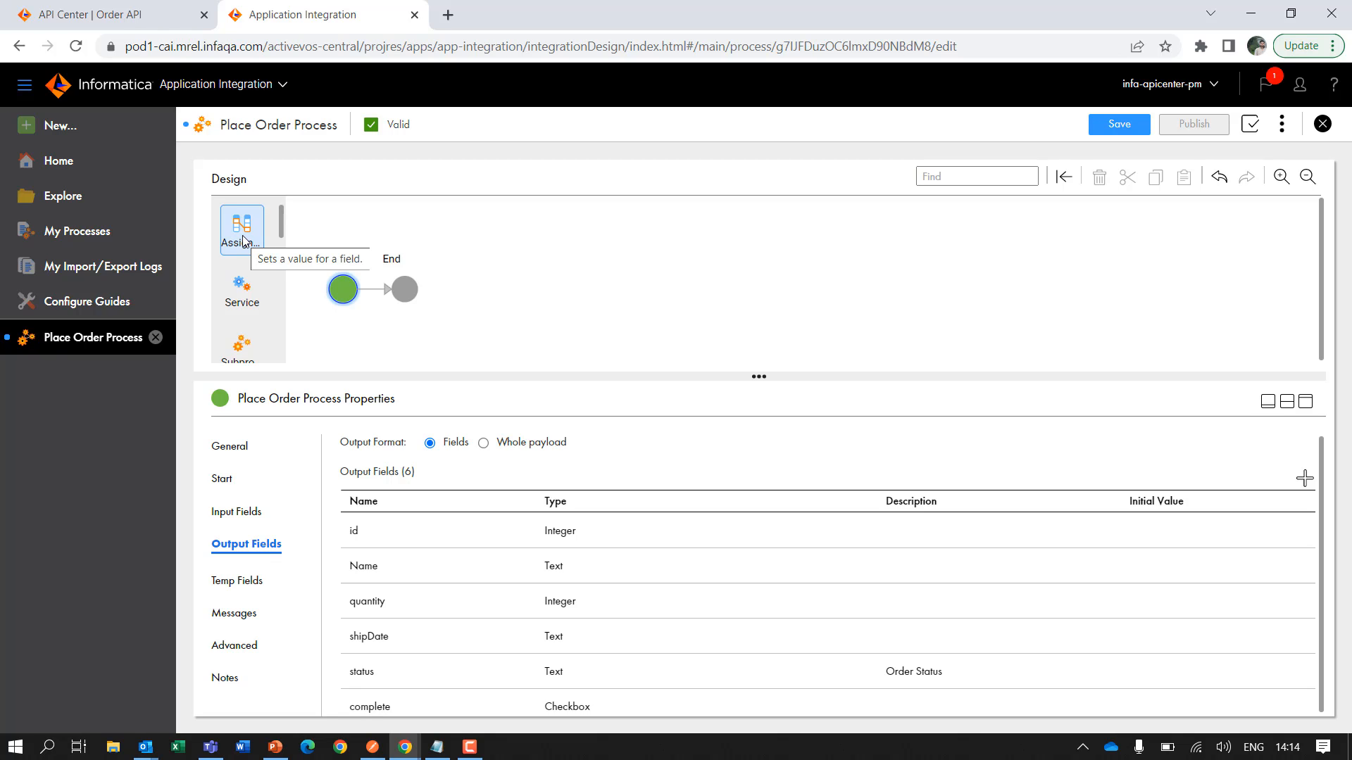
Insert an Assignment step between Start and End that sets the output Name from the input Name field, and save the process
{"action": "left_click_drag", "start_coordinate": [242, 240], "coordinate": [404, 310]}
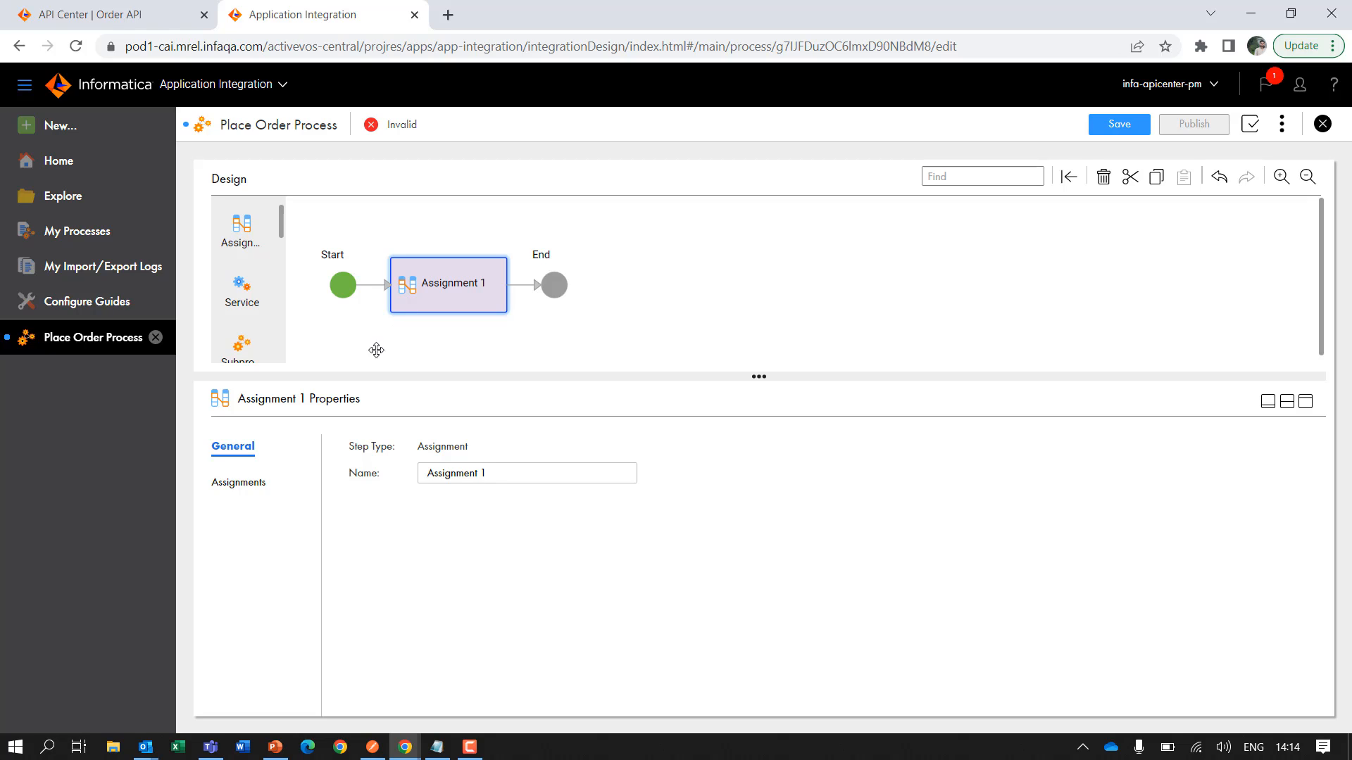
{"action": "left_click", "coordinate": [241, 483]}
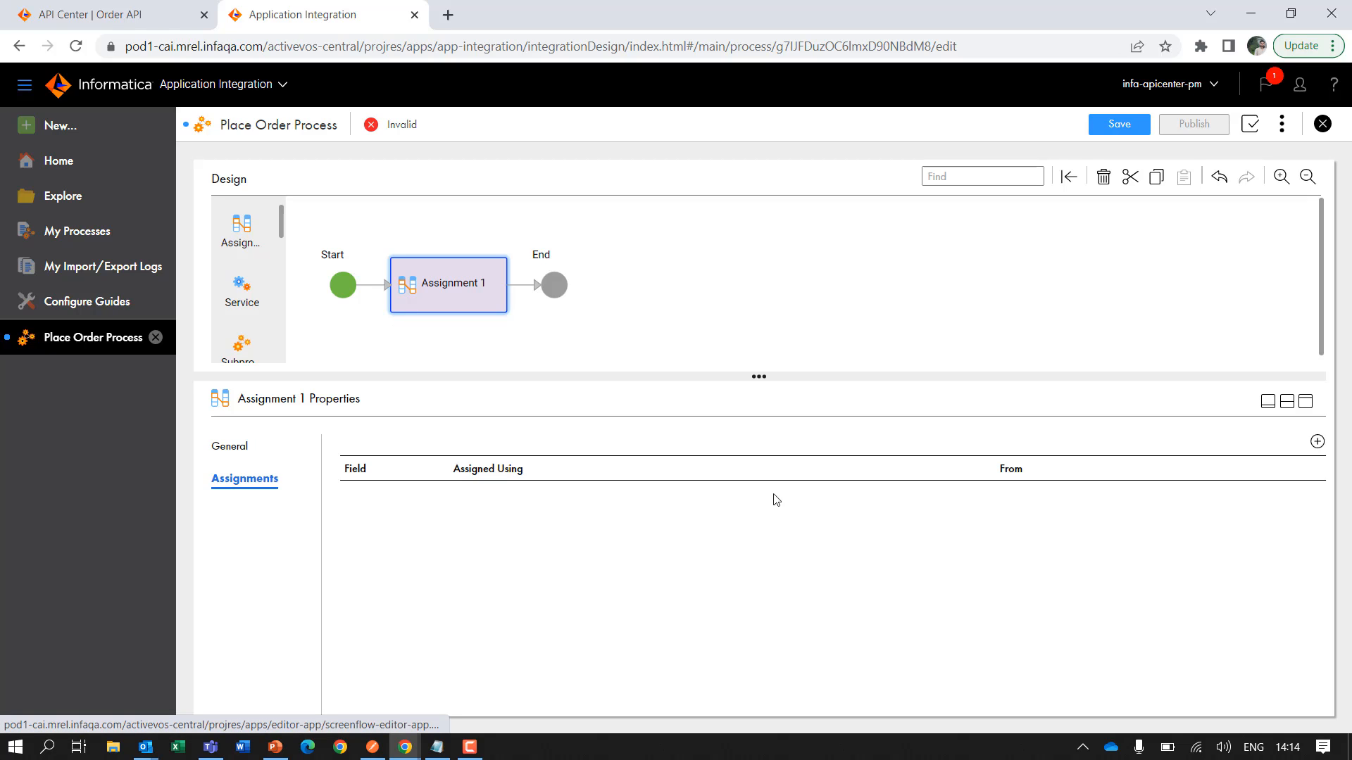
{"action": "left_click", "coordinate": [1316, 441]}
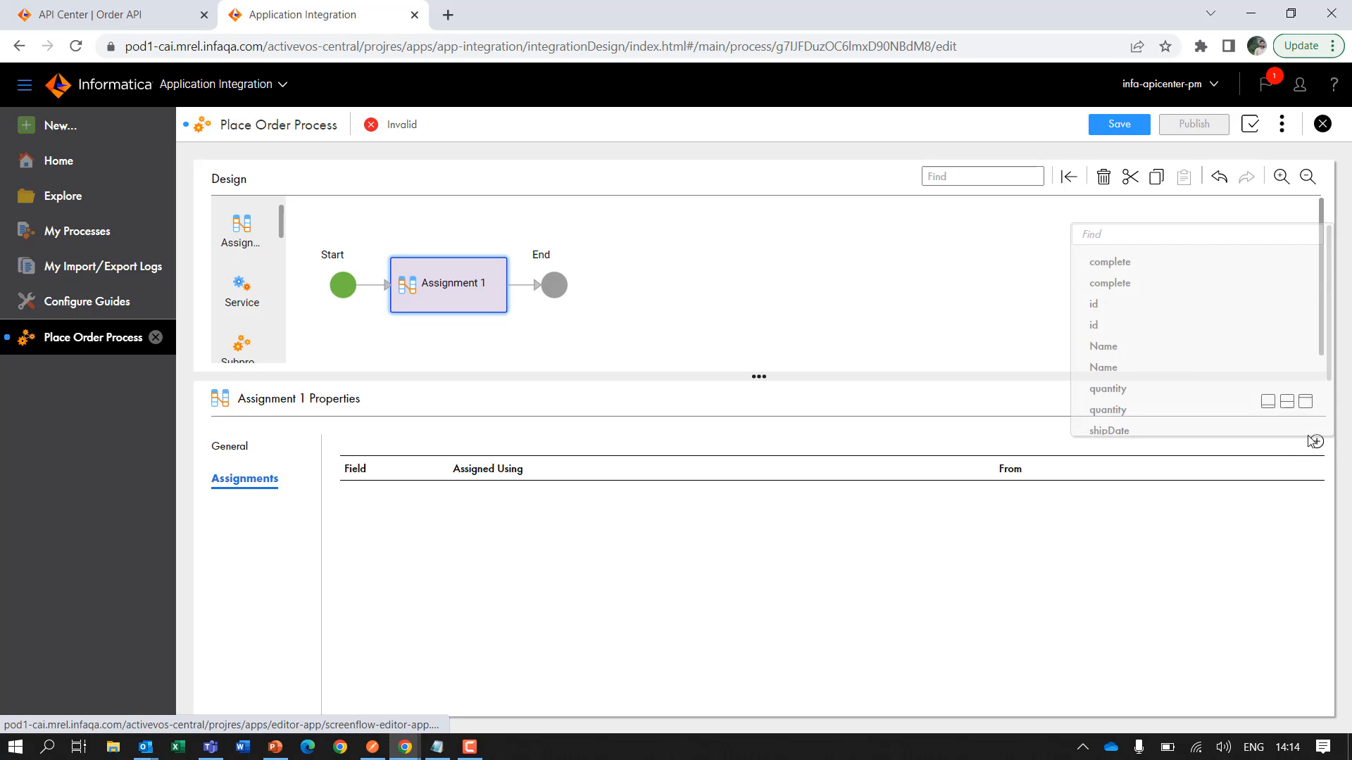
{"action": "left_click", "coordinate": [1103, 367]}
{"action": "left_click", "coordinate": [549, 498]}
{"action": "left_click", "coordinate": [538, 535]}
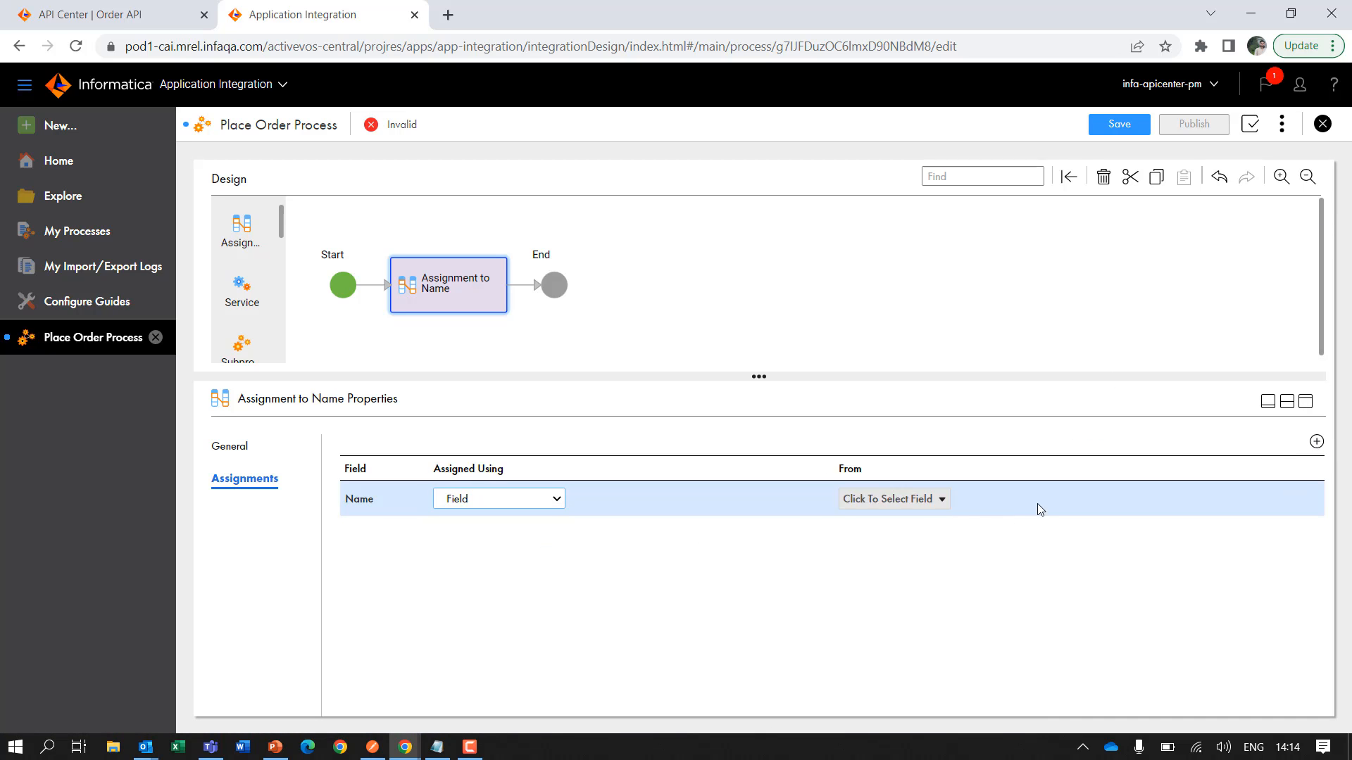
{"action": "left_click", "coordinate": [939, 501]}
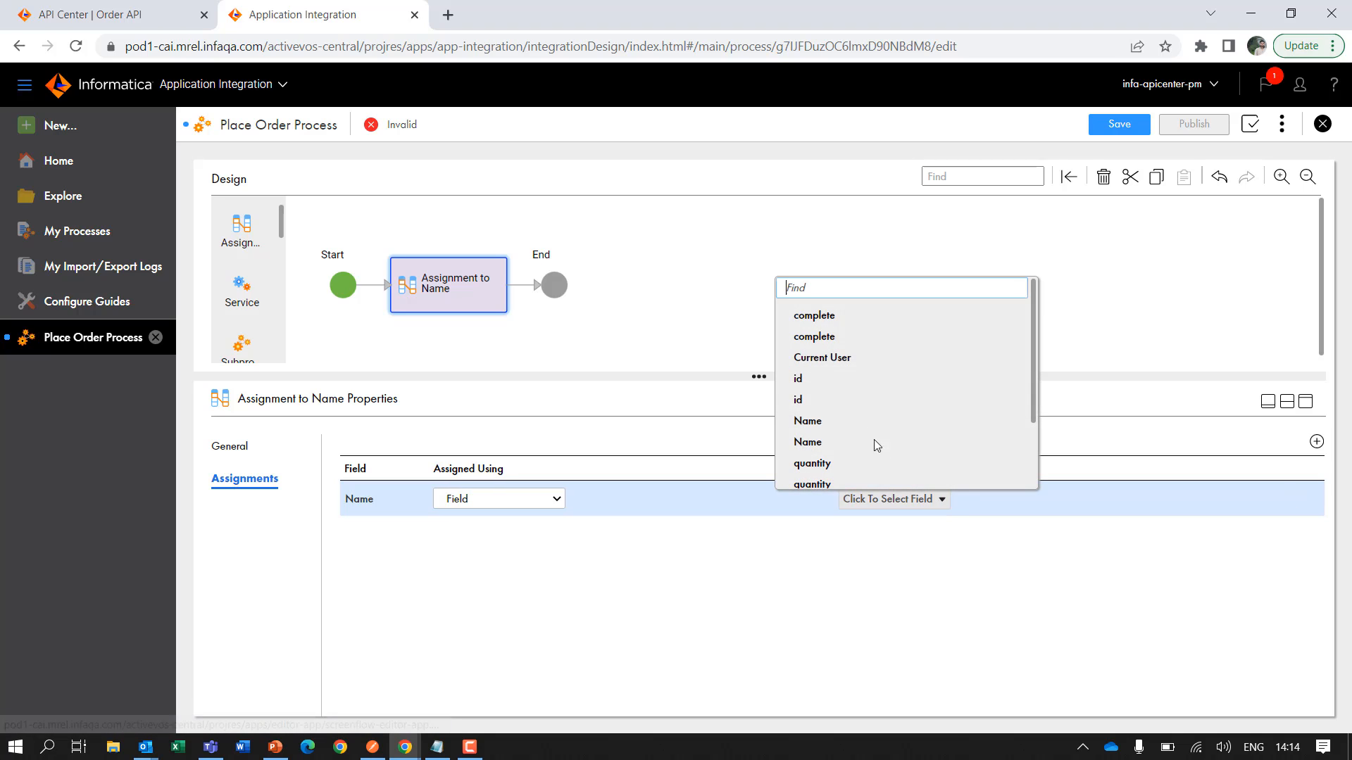
{"action": "left_click", "coordinate": [808, 425]}
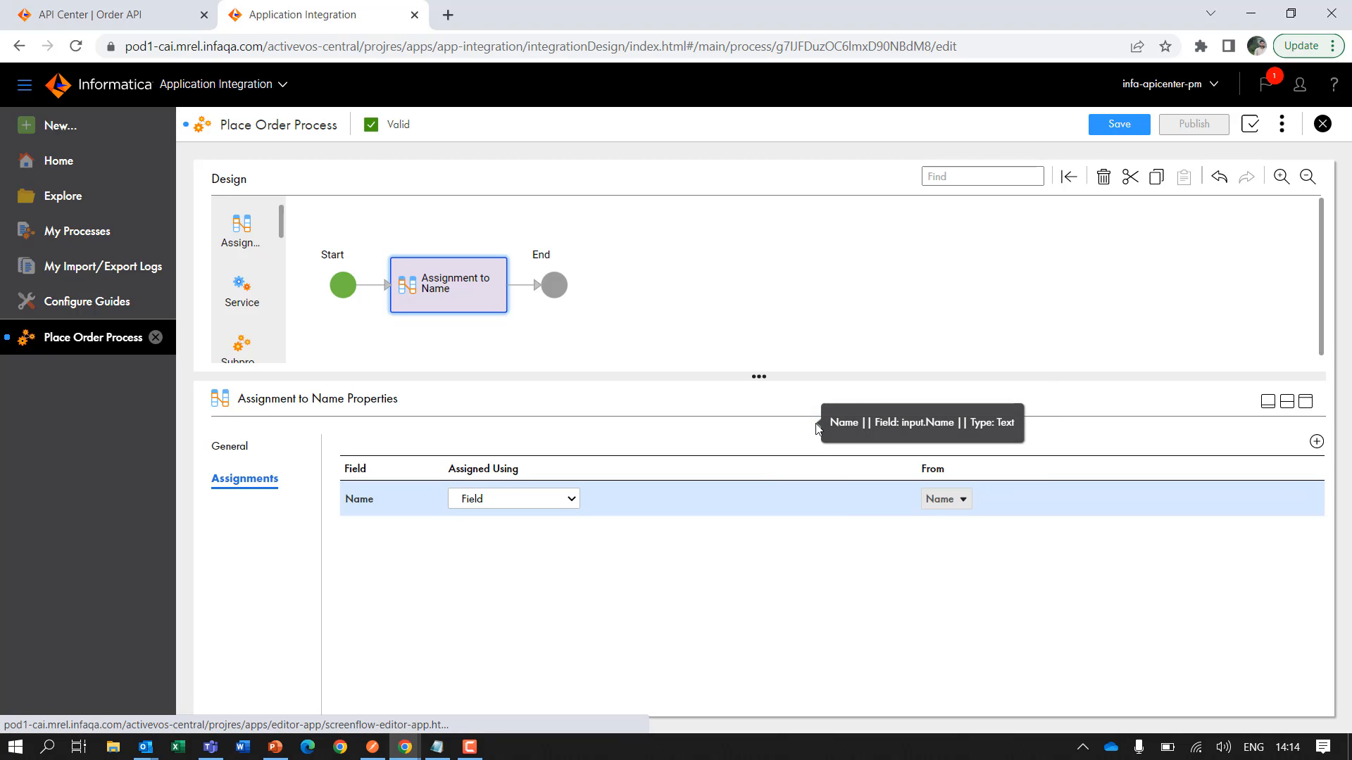
{"action": "left_click", "coordinate": [1119, 127]}
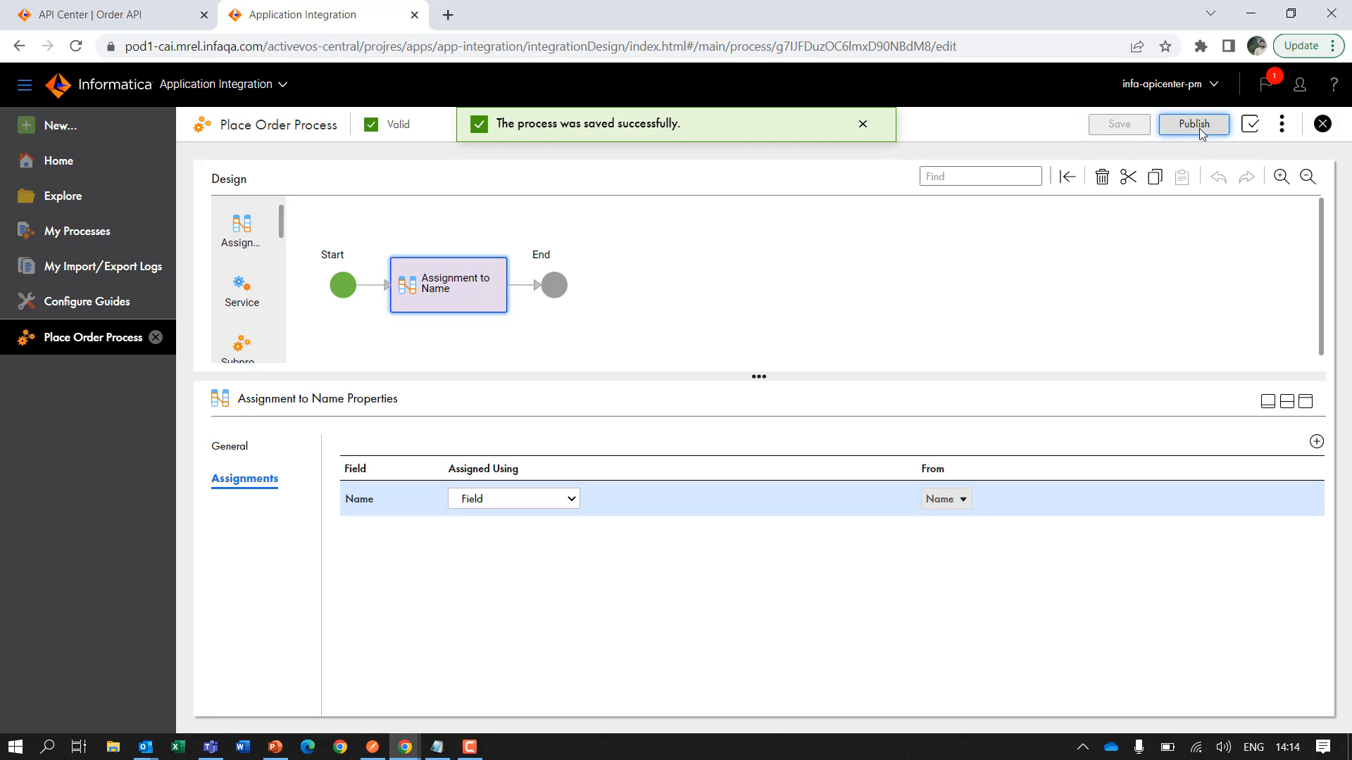
Publish Place Order Process, then return to API Center and review the placeOrder operation's response and implementation
{"action": "left_click", "coordinate": [1201, 128]}
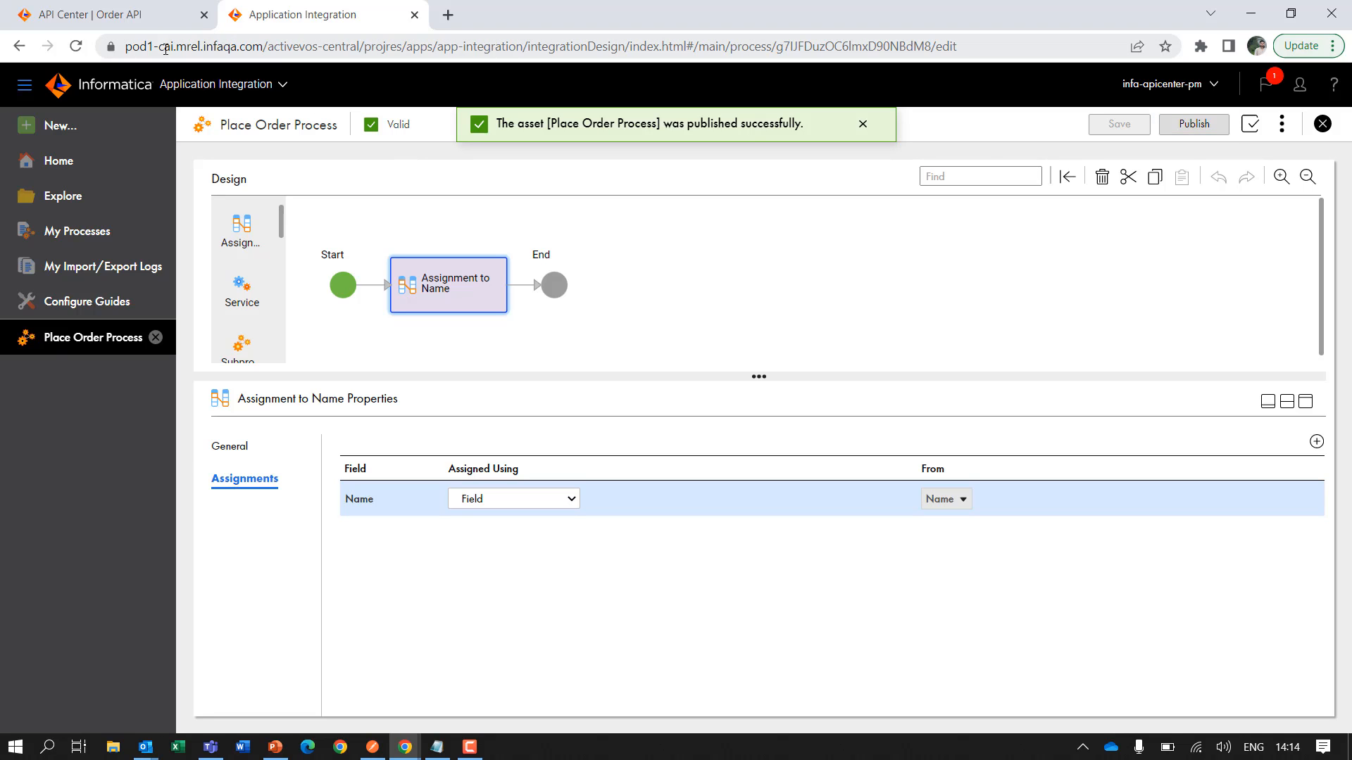
{"action": "left_click", "coordinate": [117, 20]}
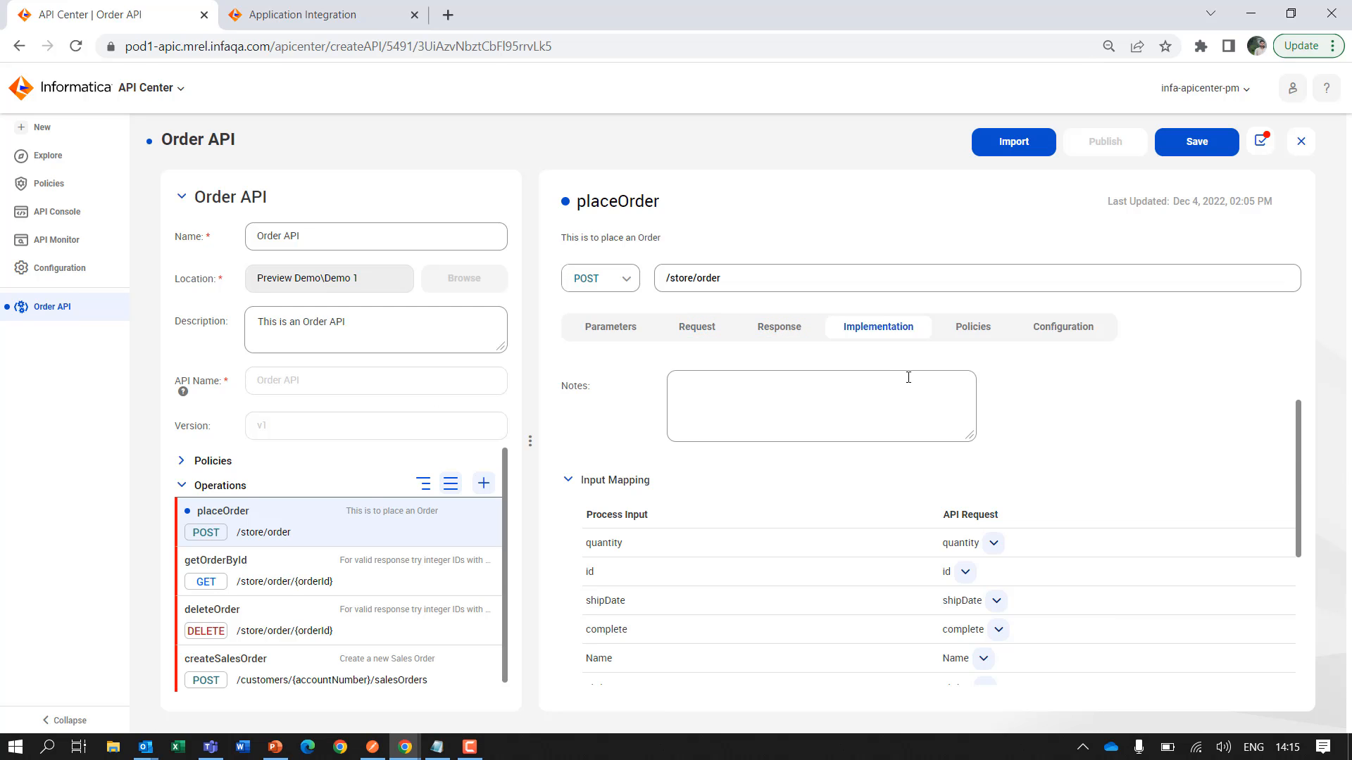
{"action": "left_click", "coordinate": [777, 330]}
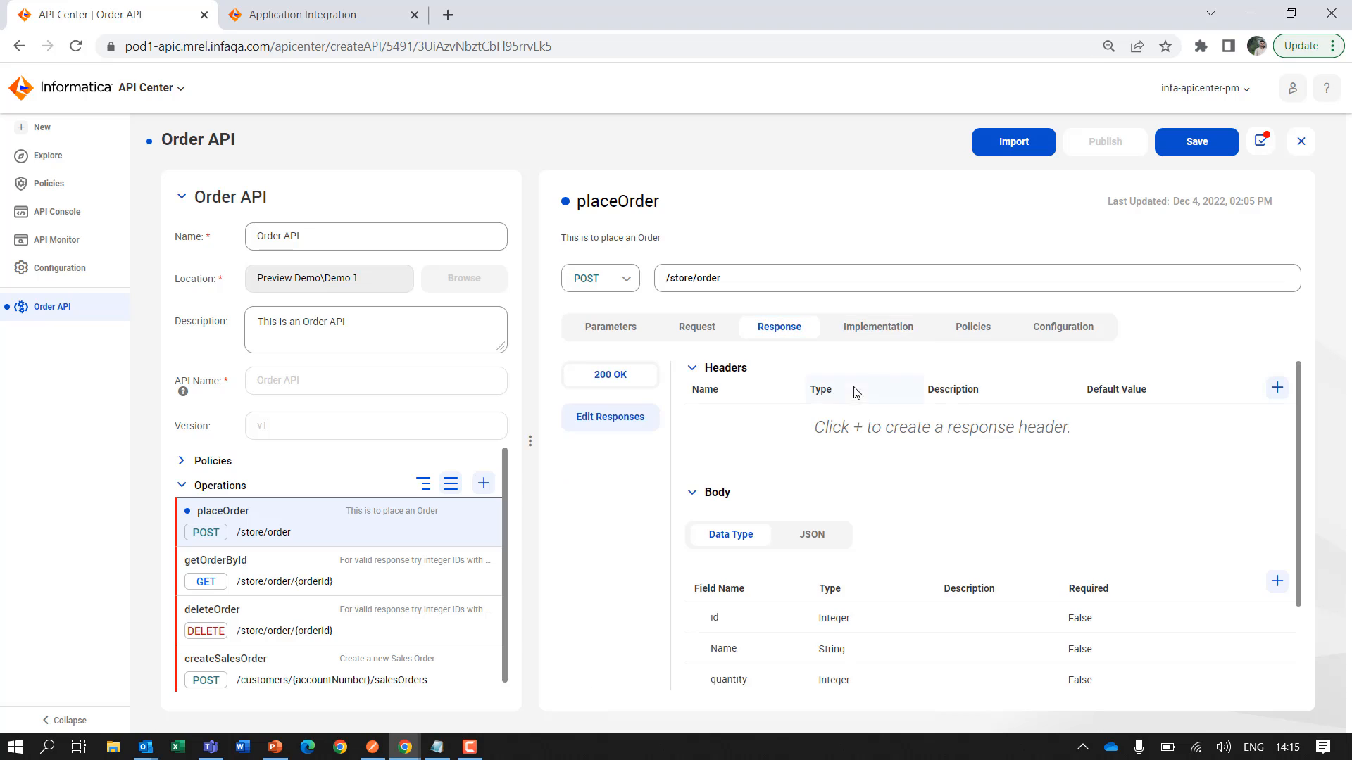
{"action": "left_click", "coordinate": [868, 334]}
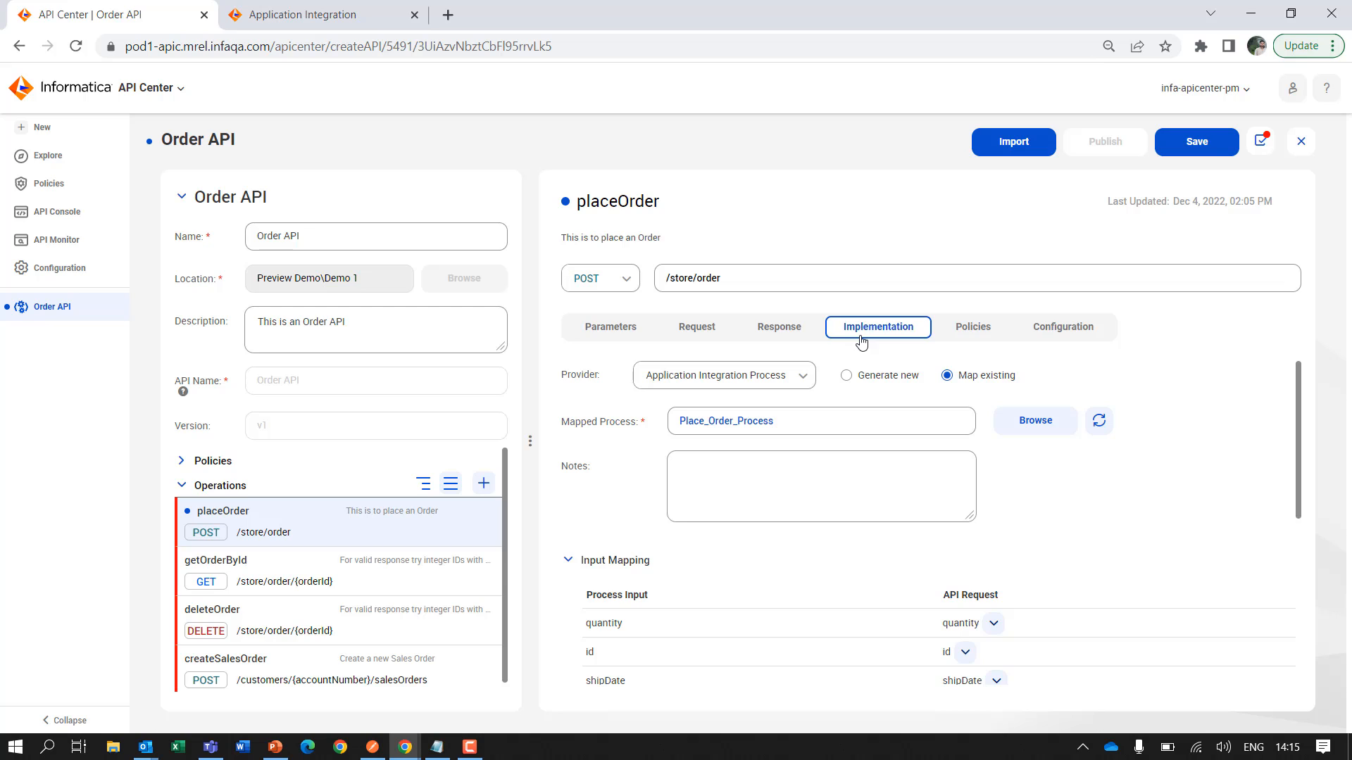
Save the Order API and delete its createSalesOrder operation
{"action": "left_click", "coordinate": [1219, 147]}
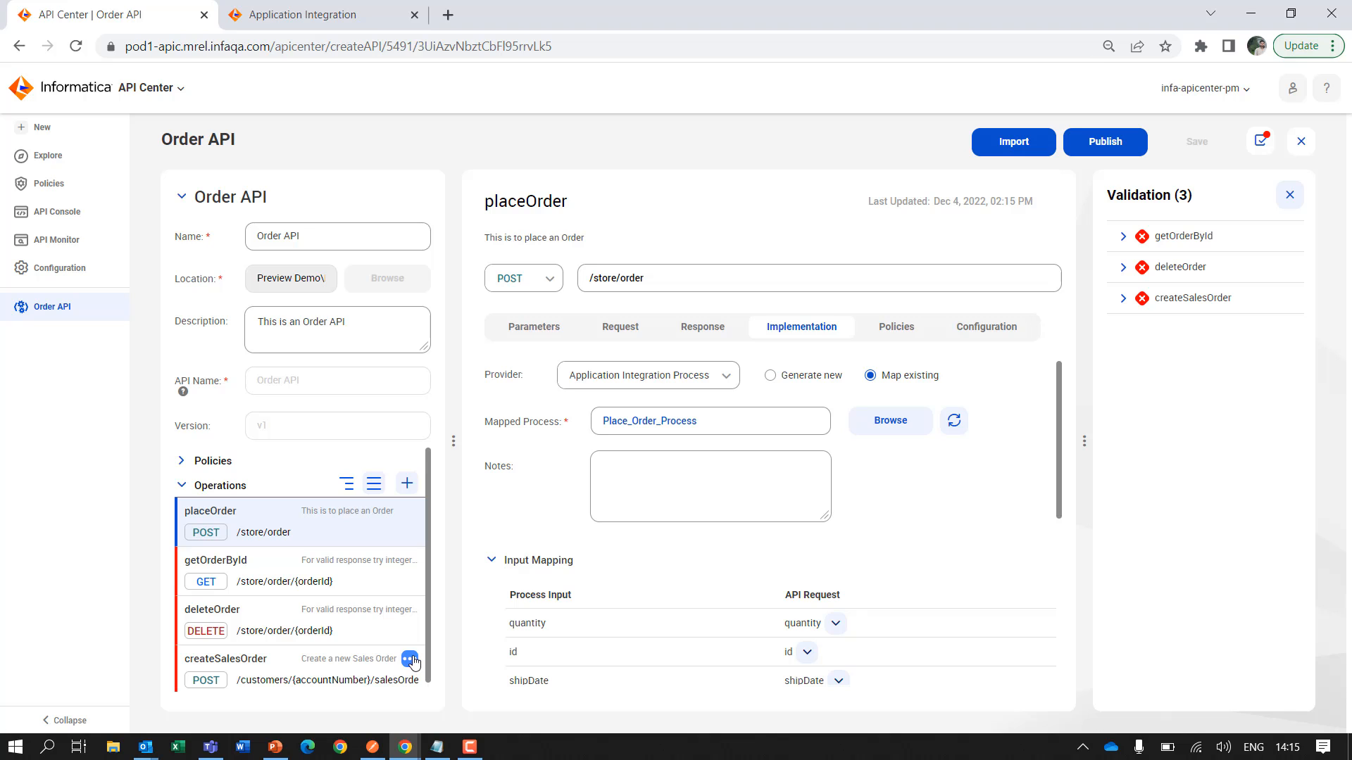
{"action": "left_click", "coordinate": [410, 660]}
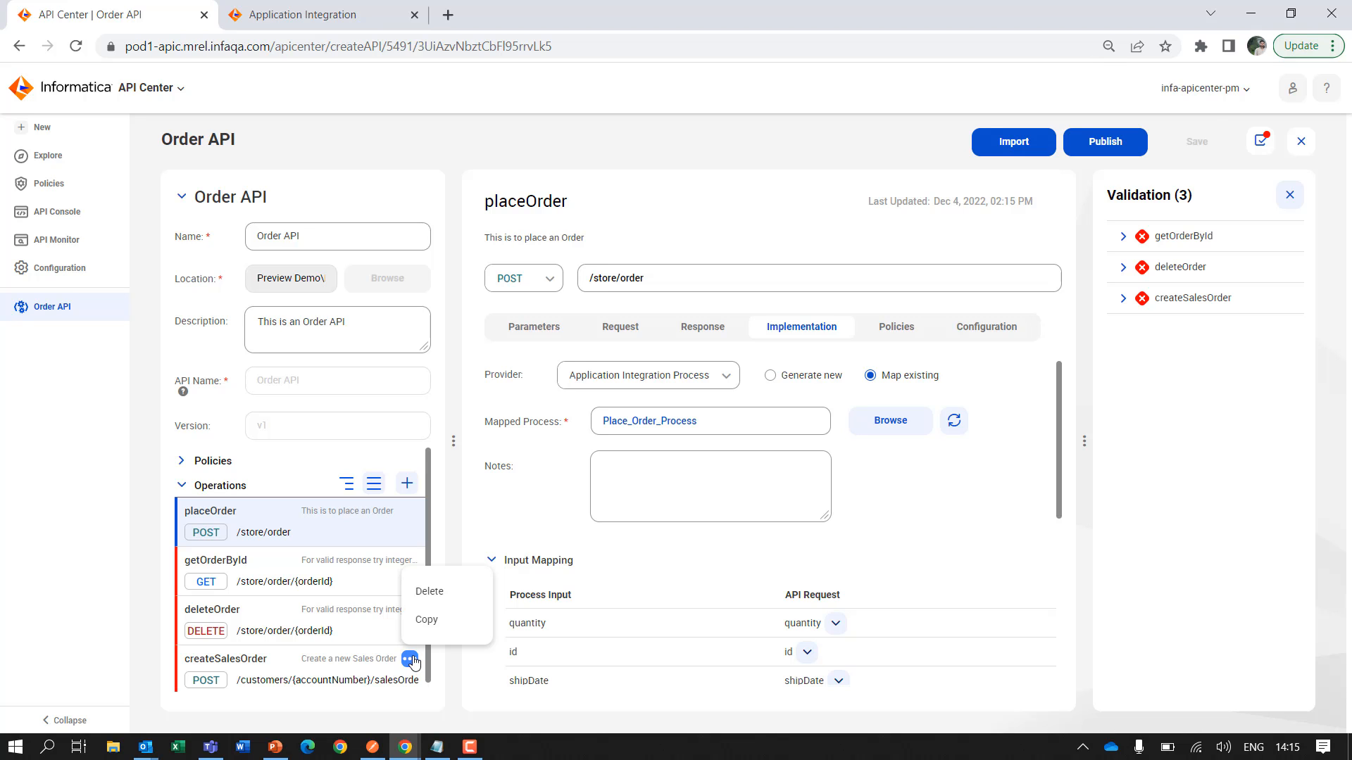
{"action": "left_click", "coordinate": [431, 593]}
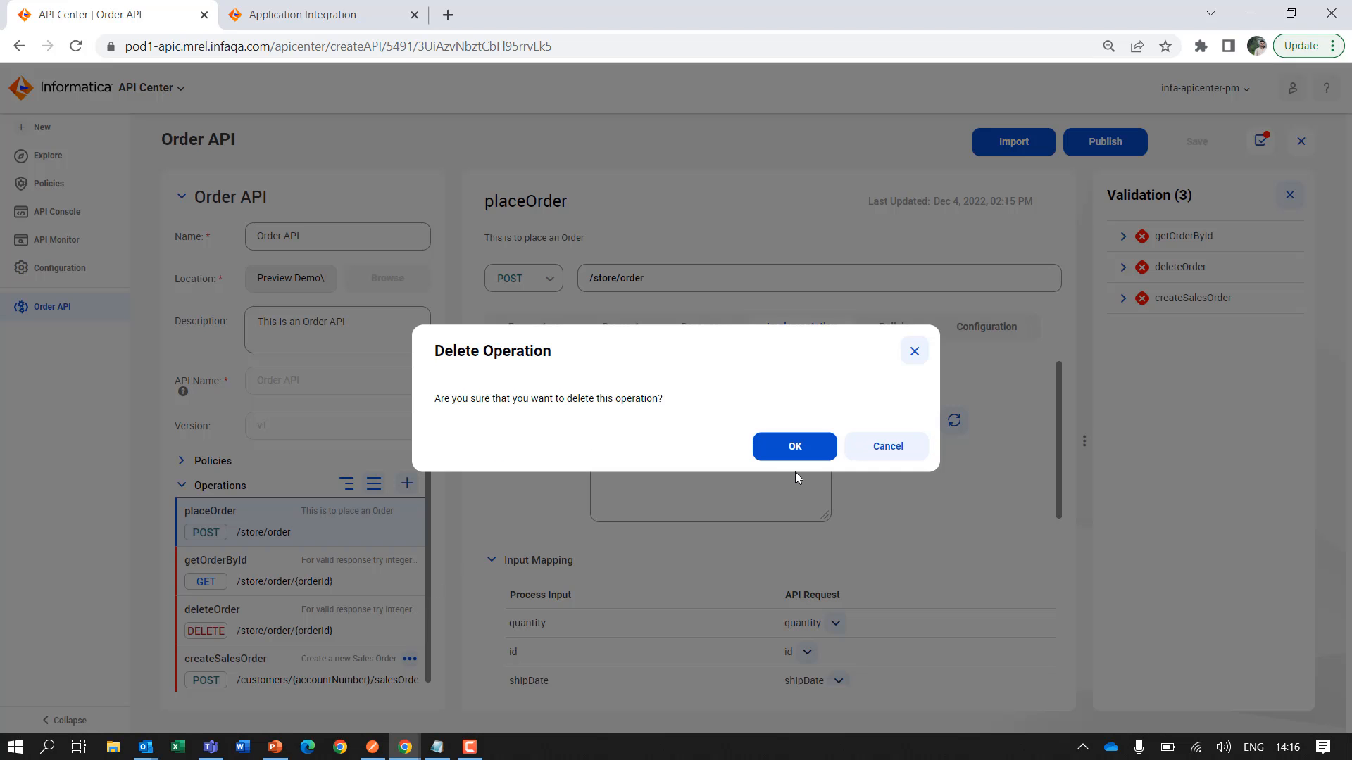
{"action": "left_click", "coordinate": [793, 448]}
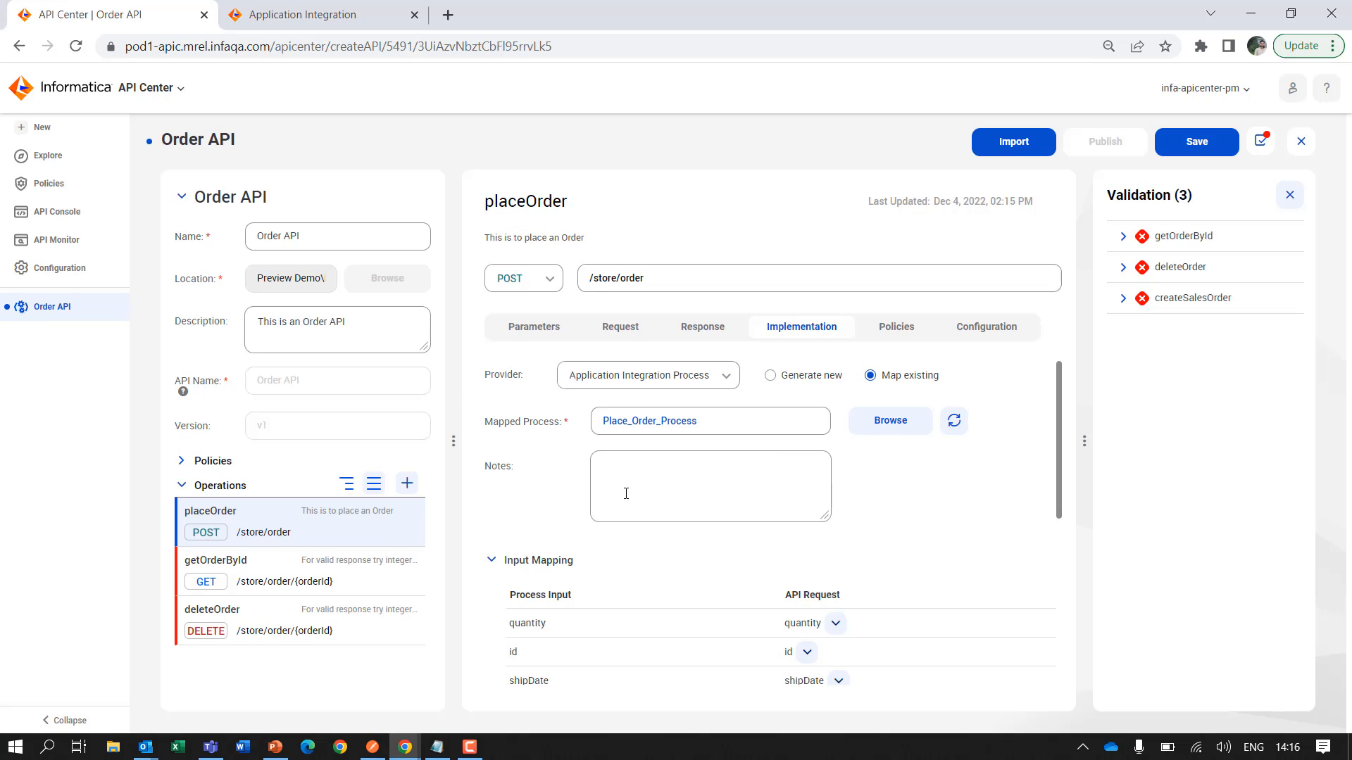
Generate a new process named "get Order By Id Process" in Preview Demo\Demo 1 as the implementation of getOrderById
{"action": "left_click", "coordinate": [273, 572]}
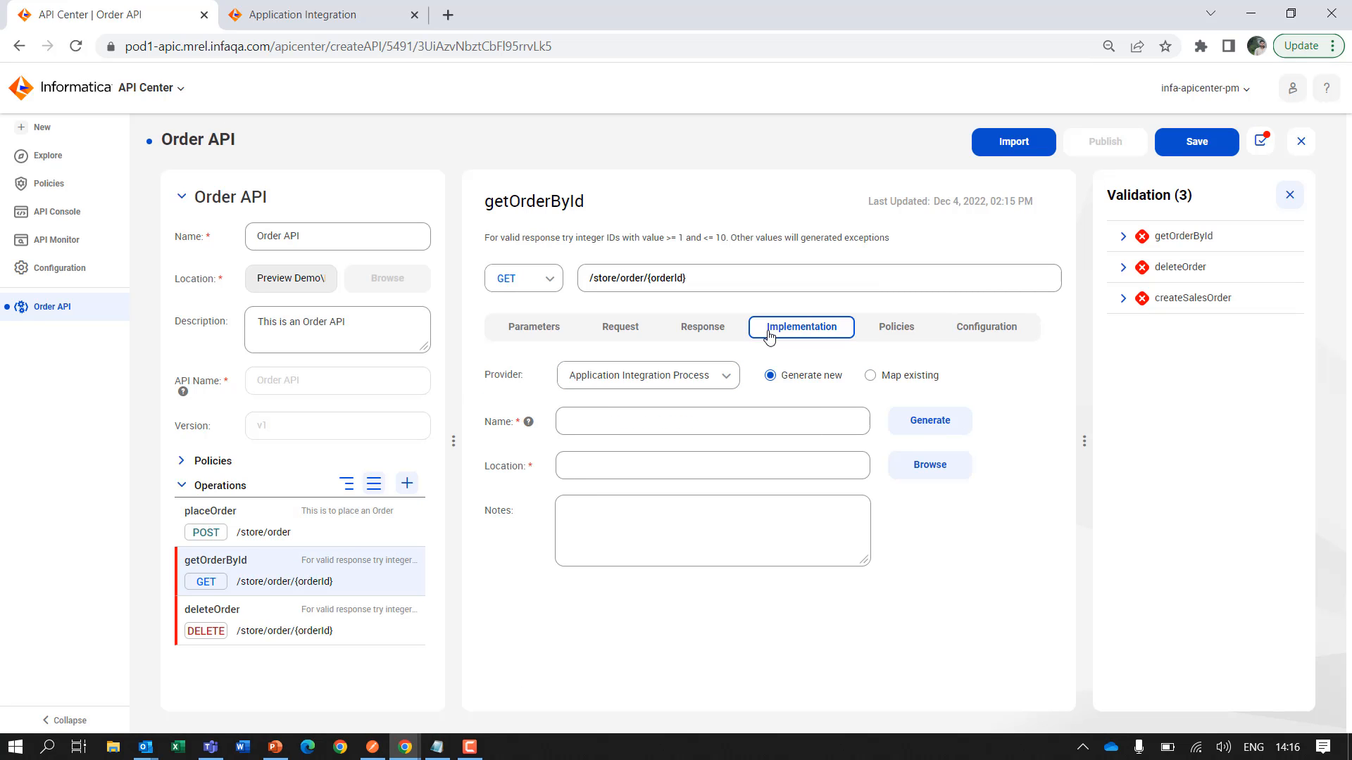
{"action": "left_click", "coordinate": [708, 421]}
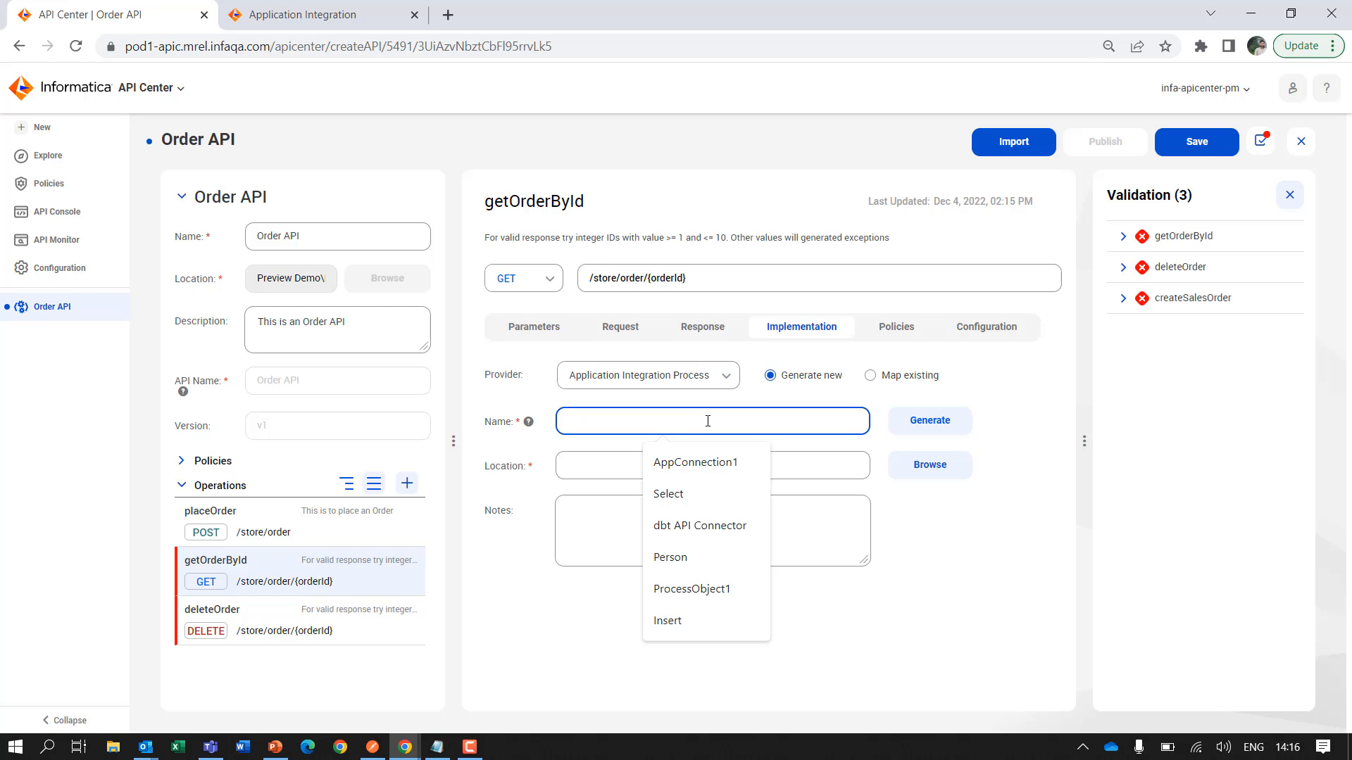
{"action": "type", "text": "get Order By I"}
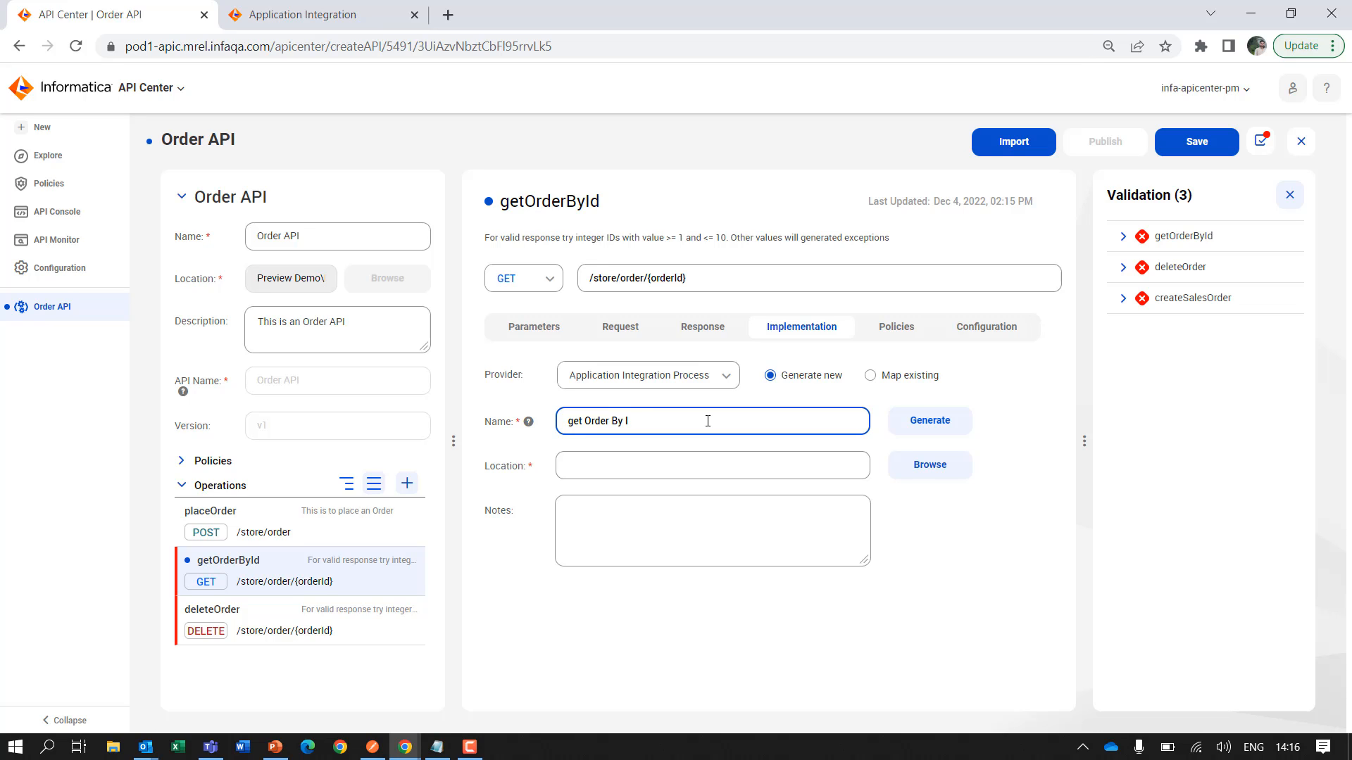
{"action": "type", "text": "d Process"}
{"action": "left_click", "coordinate": [961, 467]}
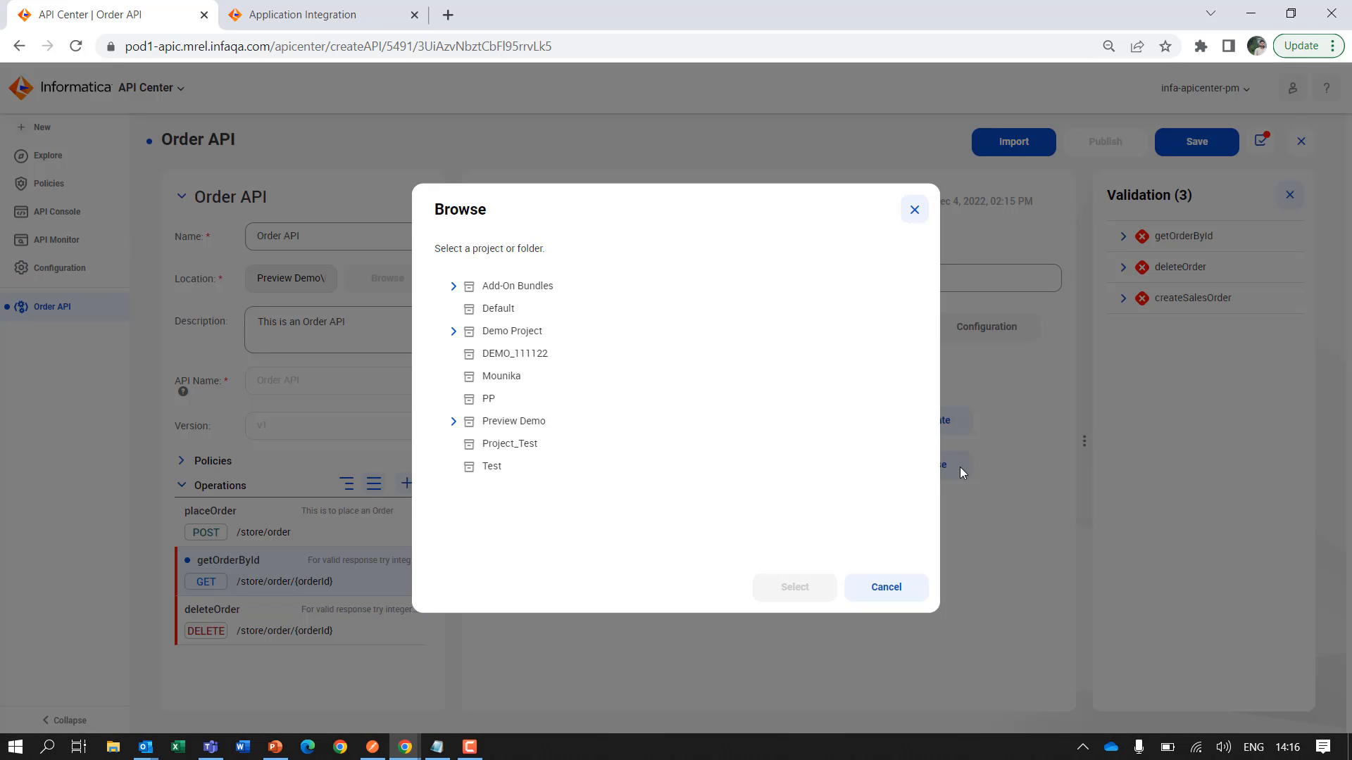
{"action": "left_click", "coordinate": [453, 421]}
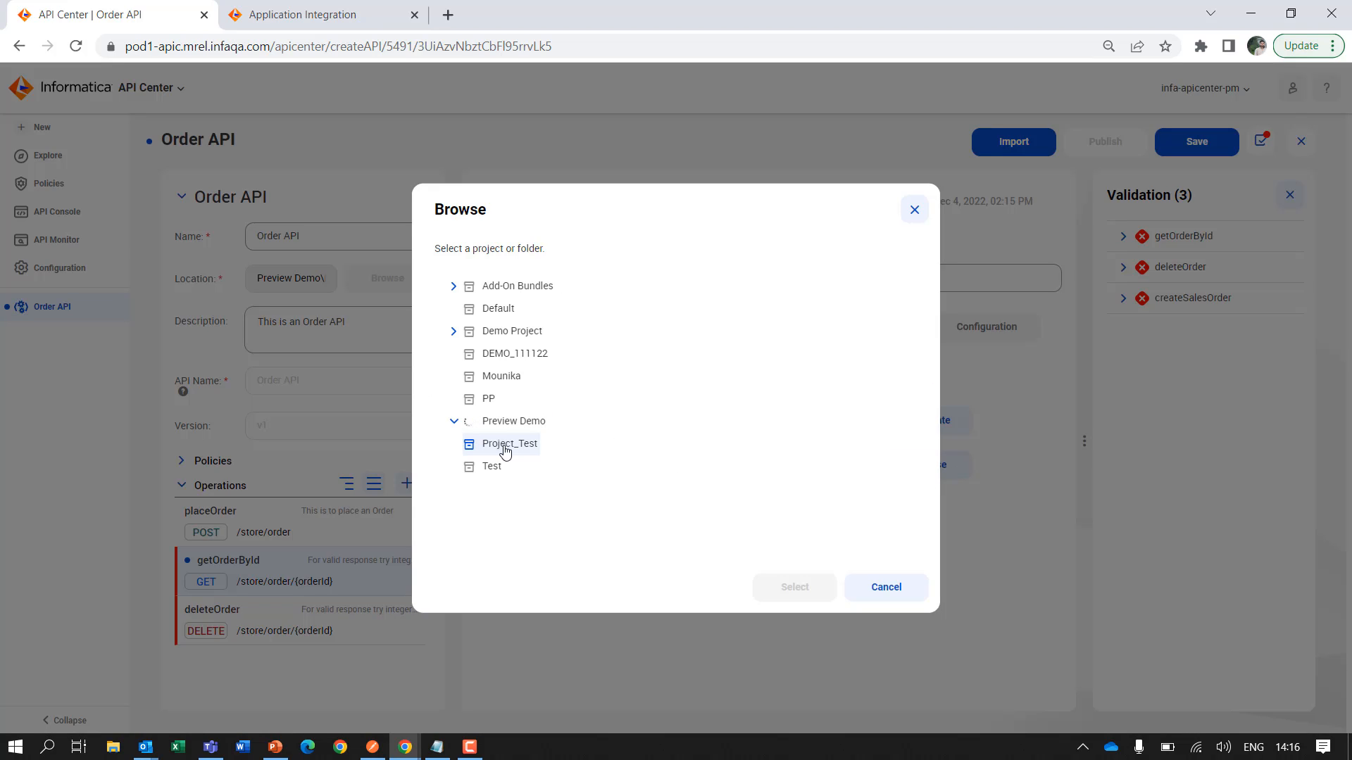
{"action": "left_click", "coordinate": [504, 444]}
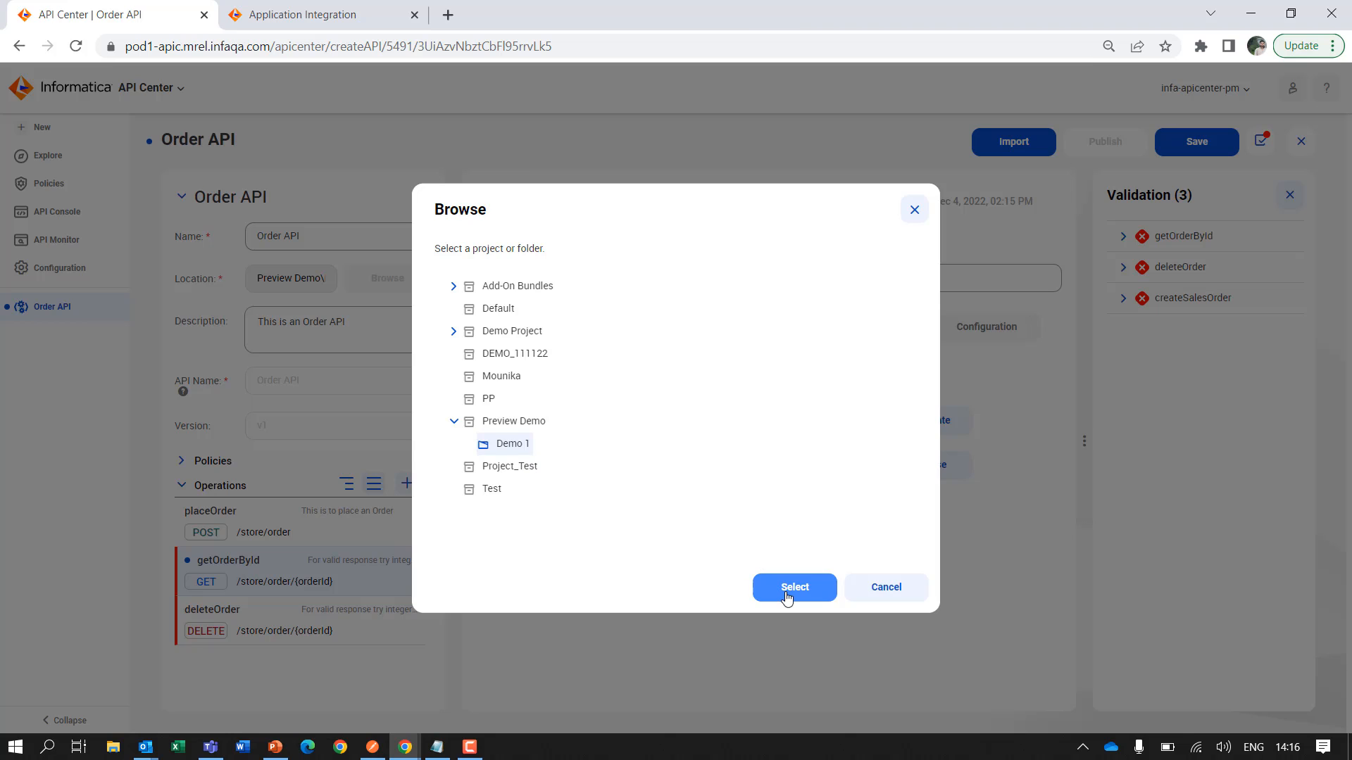
{"action": "left_click", "coordinate": [790, 590]}
{"action": "left_click", "coordinate": [937, 425]}
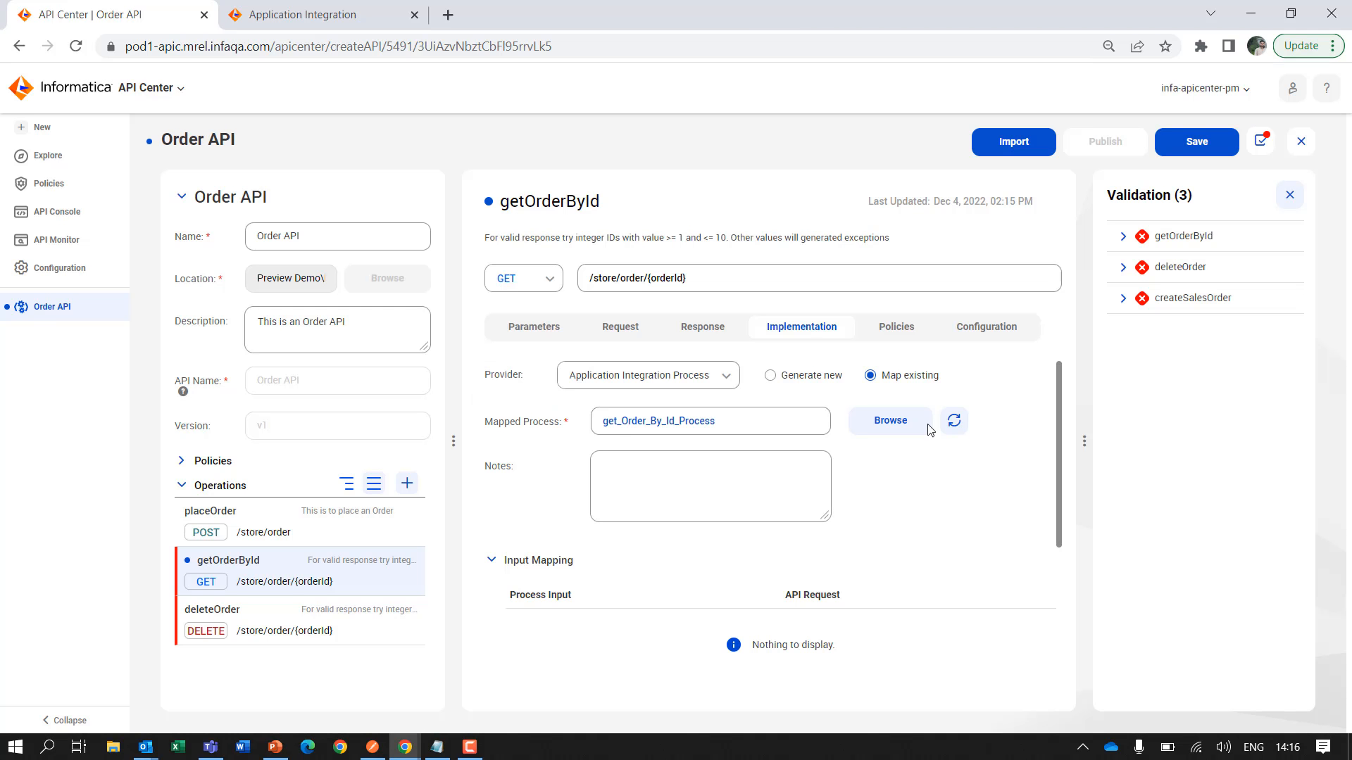
Generate a new process named "Delete Order Process" in Preview Demo\Demo 1 as the implementation of deleteOrder
{"action": "left_click", "coordinate": [301, 629]}
{"action": "left_click", "coordinate": [714, 419]}
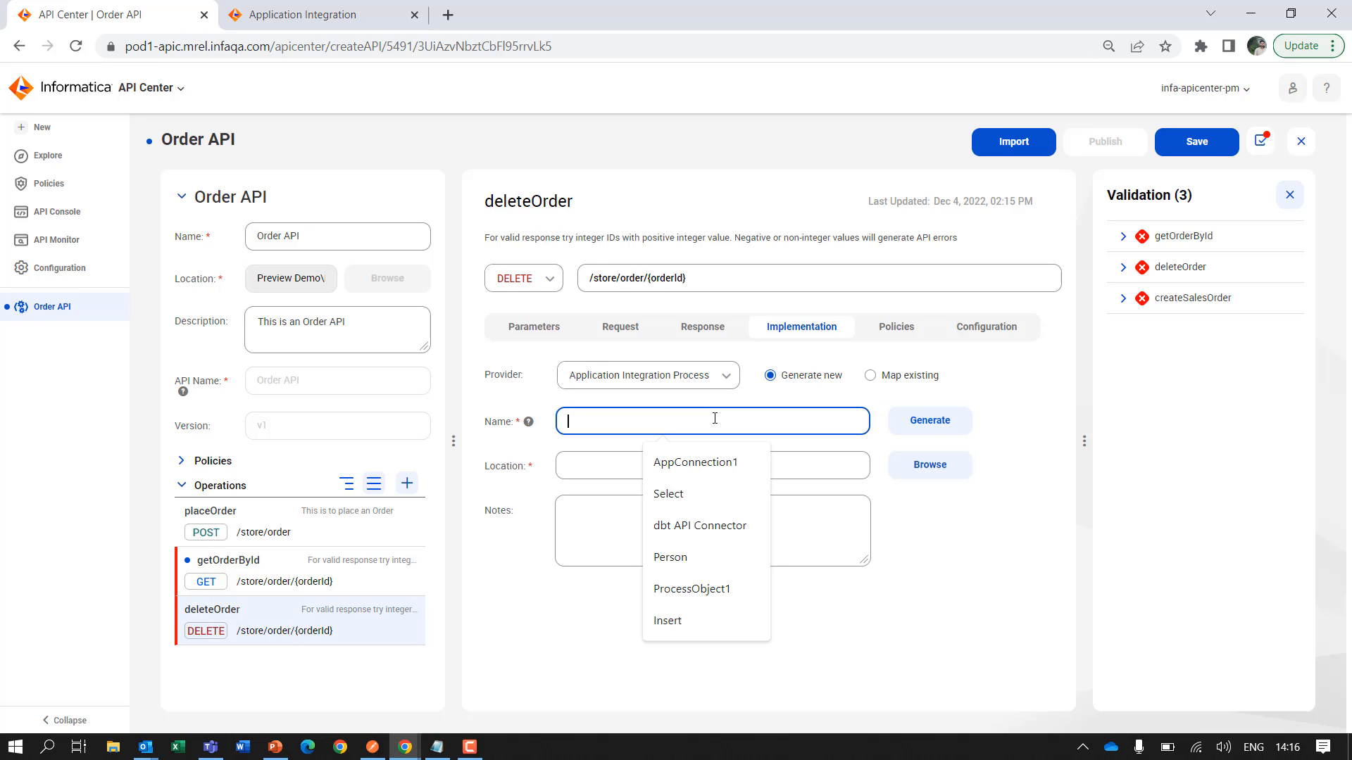
{"action": "type", "text": "Delete "}
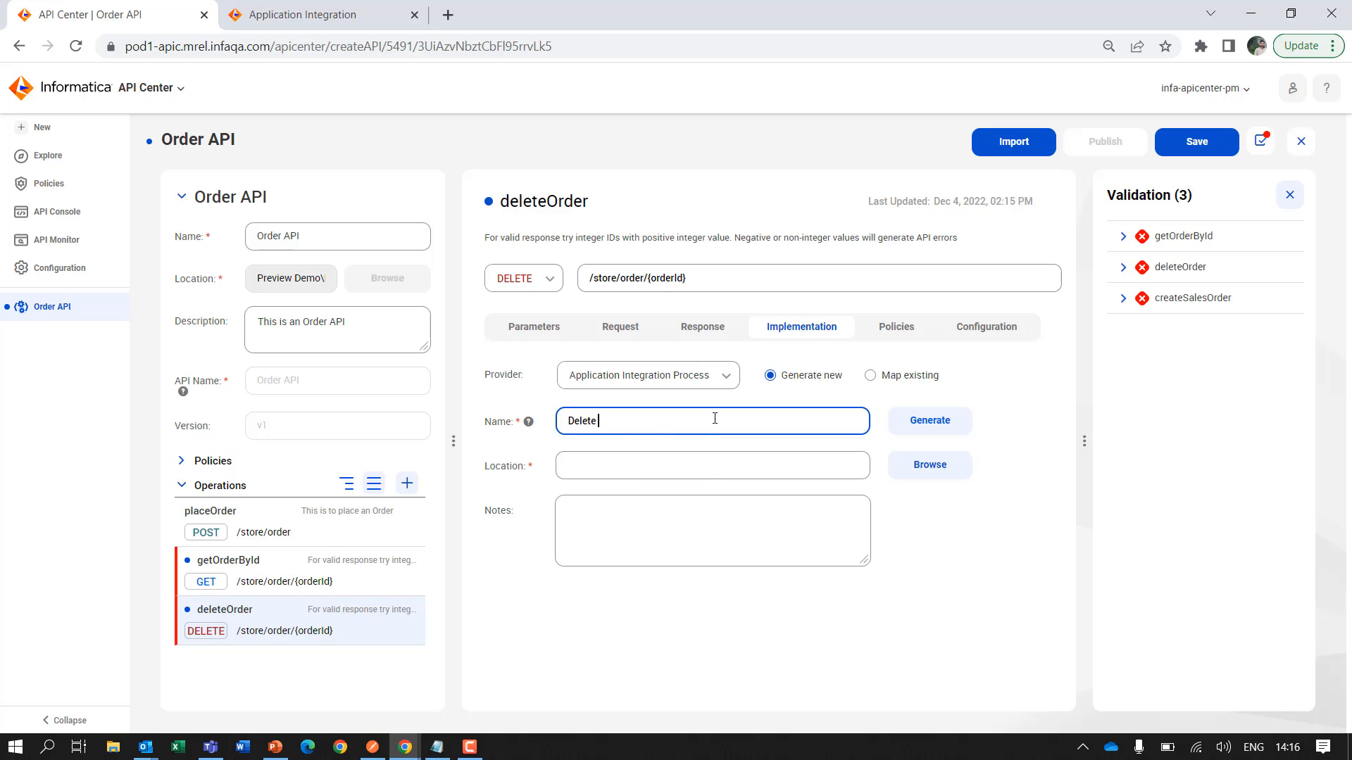
{"action": "type", "text": "Order Pocess"}
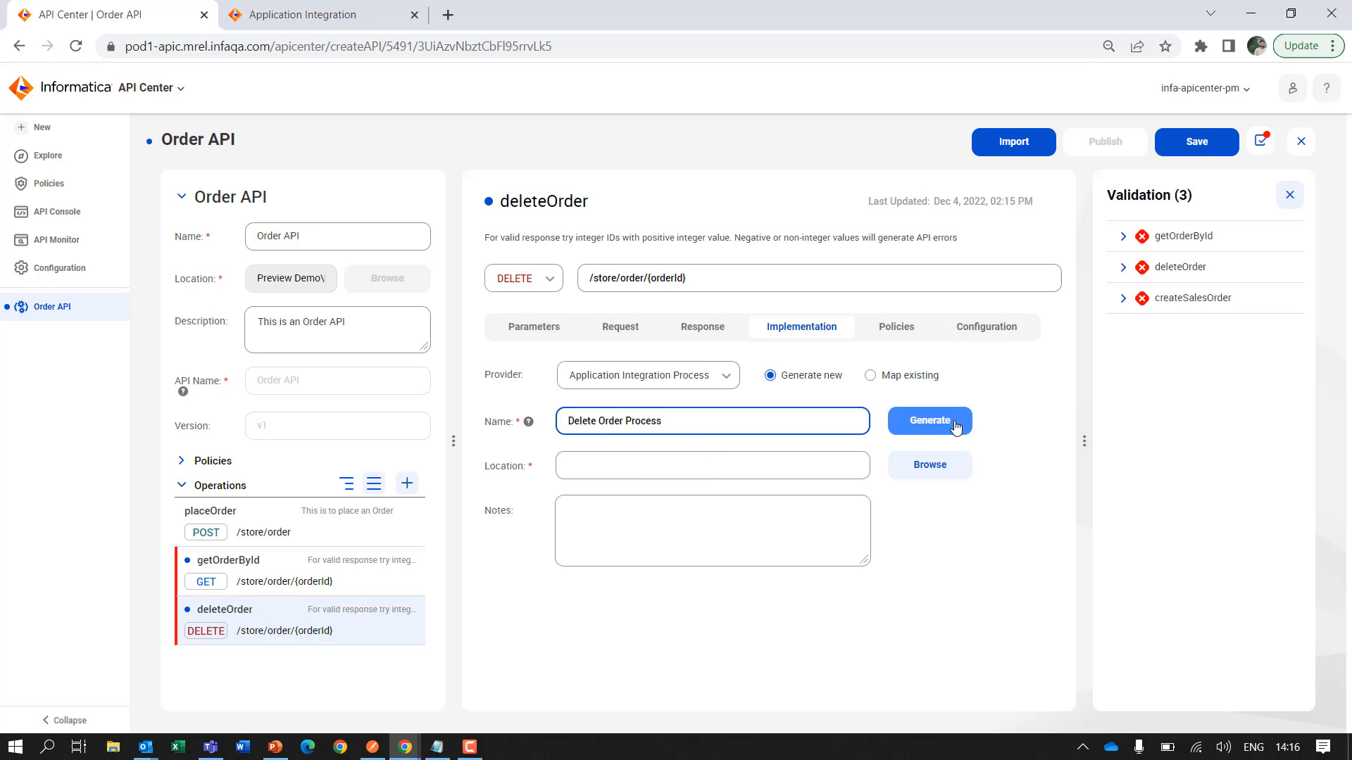
{"action": "left_click", "coordinate": [923, 468]}
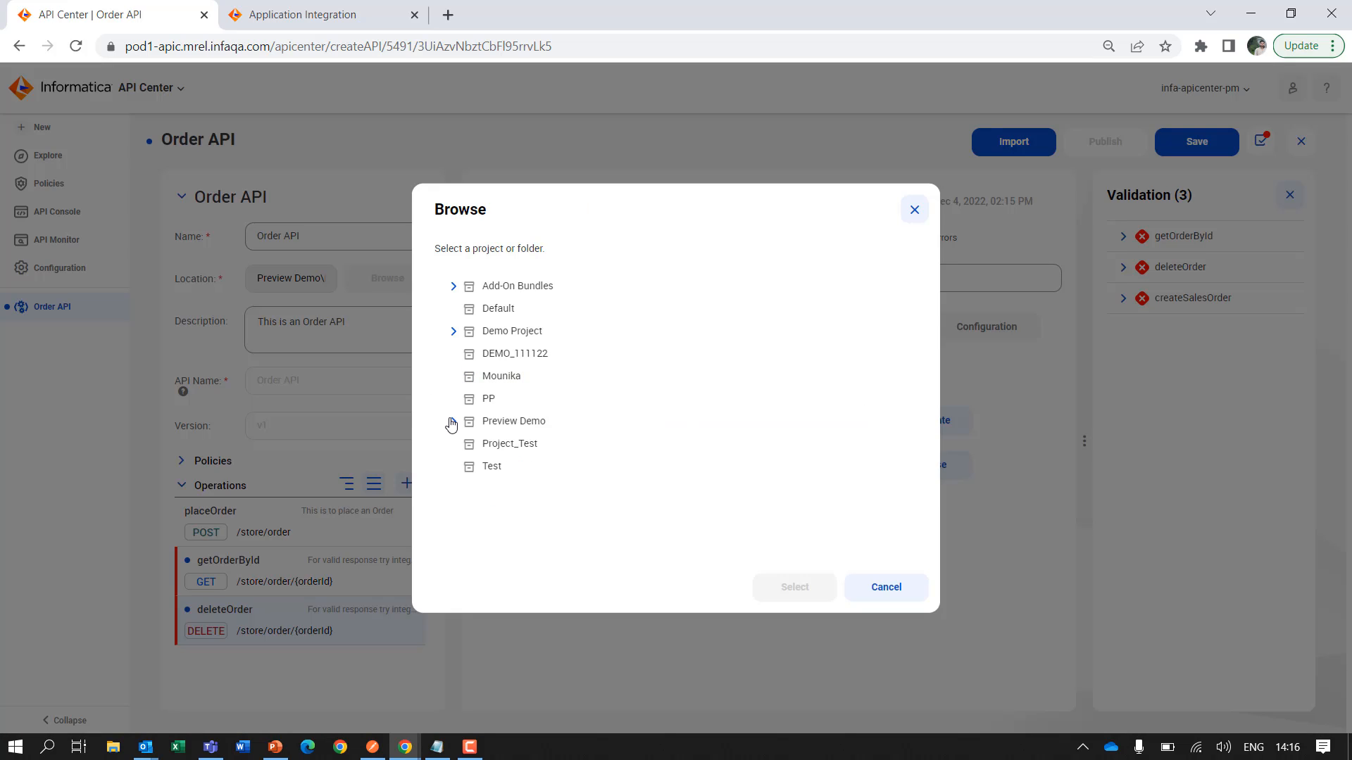
{"action": "left_click", "coordinate": [454, 421]}
{"action": "left_click", "coordinate": [527, 446]}
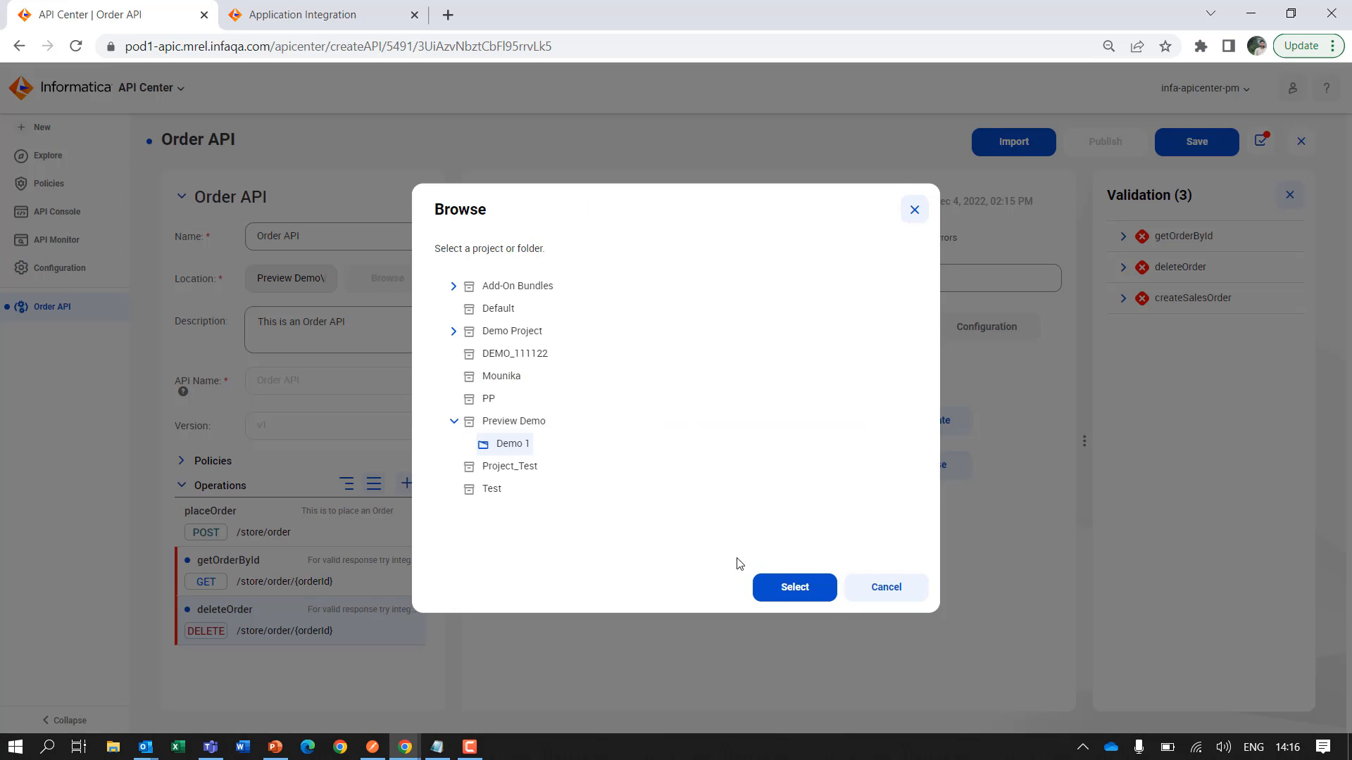
{"action": "left_click", "coordinate": [792, 587]}
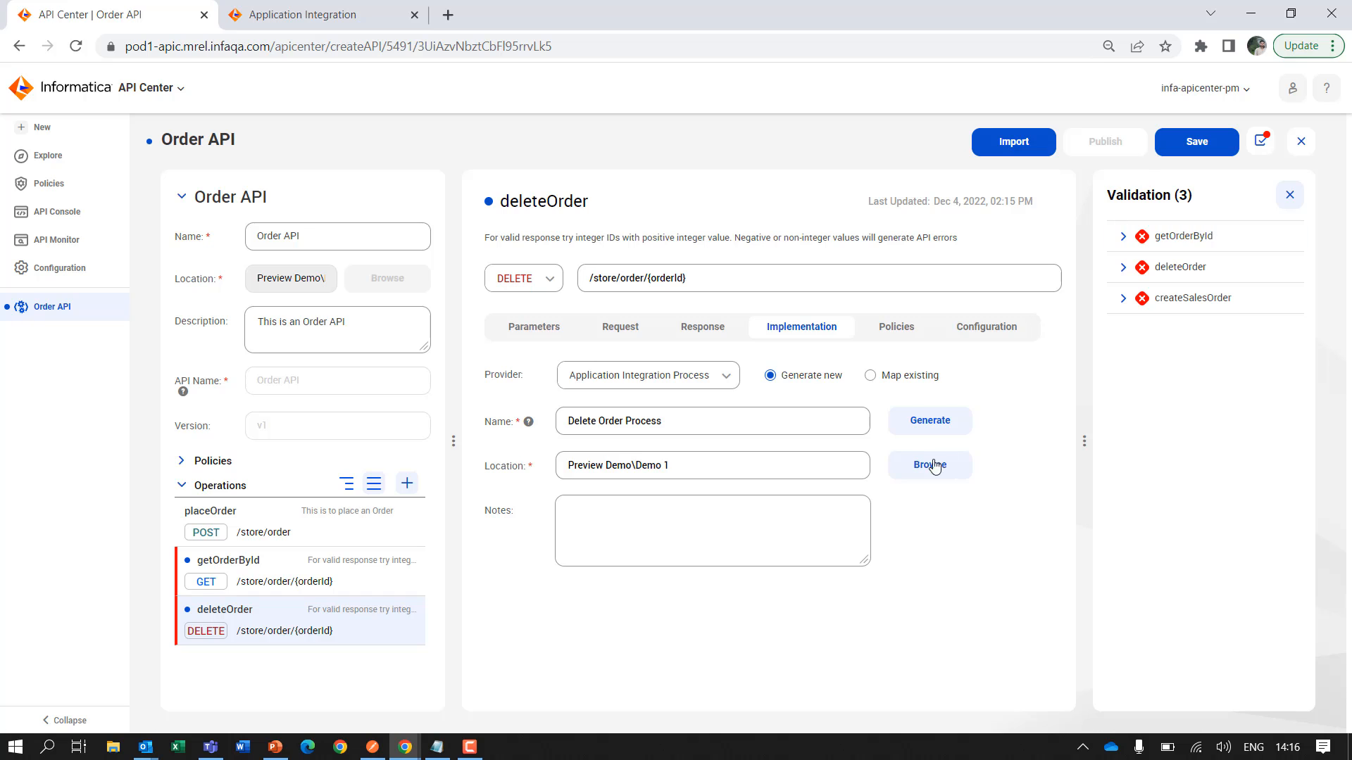
{"action": "left_click", "coordinate": [939, 424]}
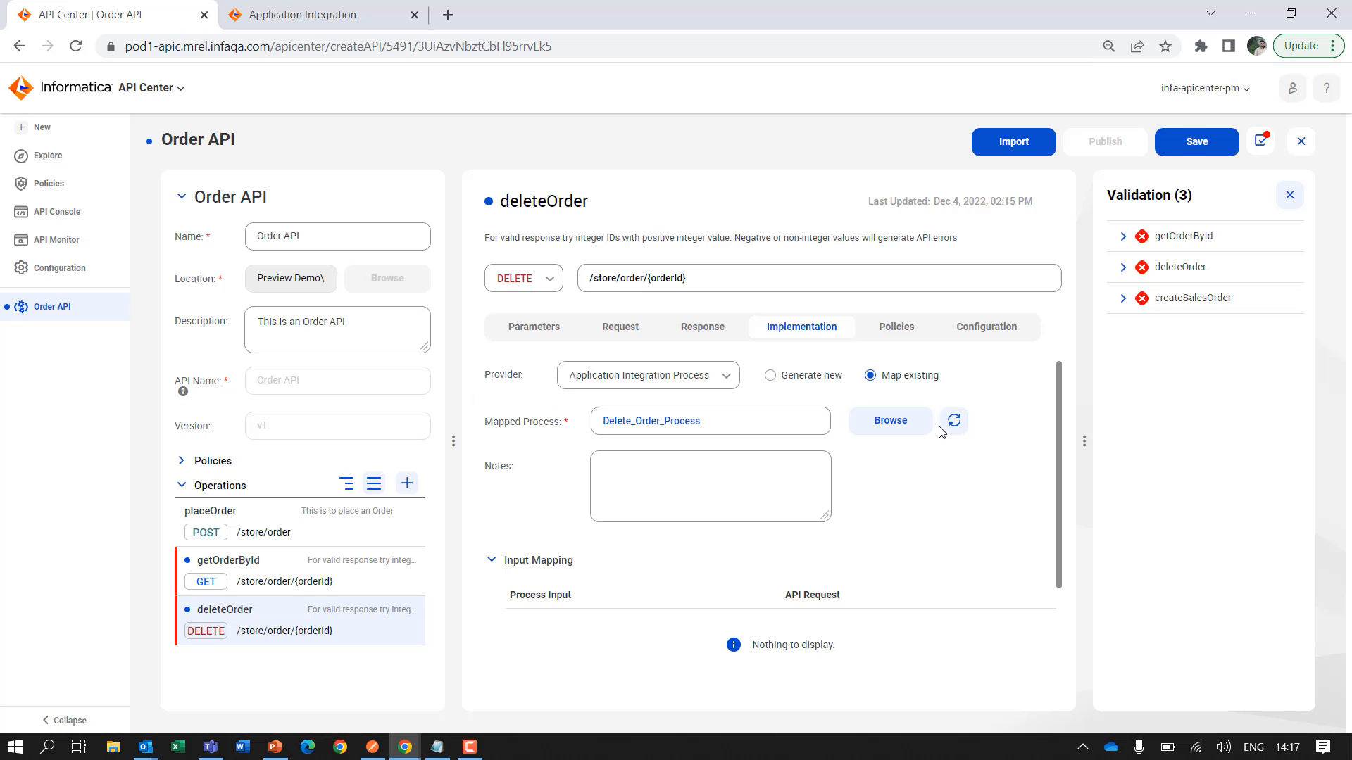
Save the Order API and check its validation results
{"action": "left_click", "coordinate": [1189, 151]}
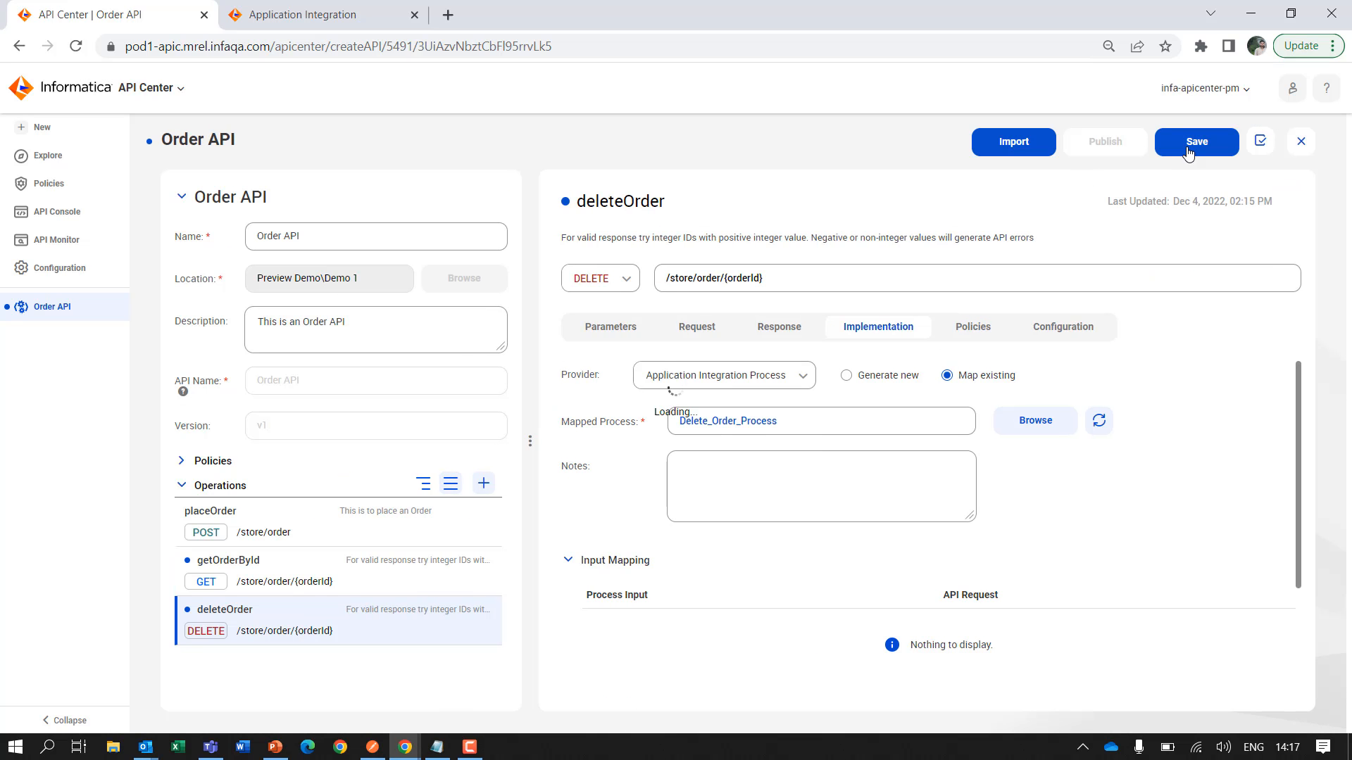
{"action": "left_click", "coordinate": [1263, 145]}
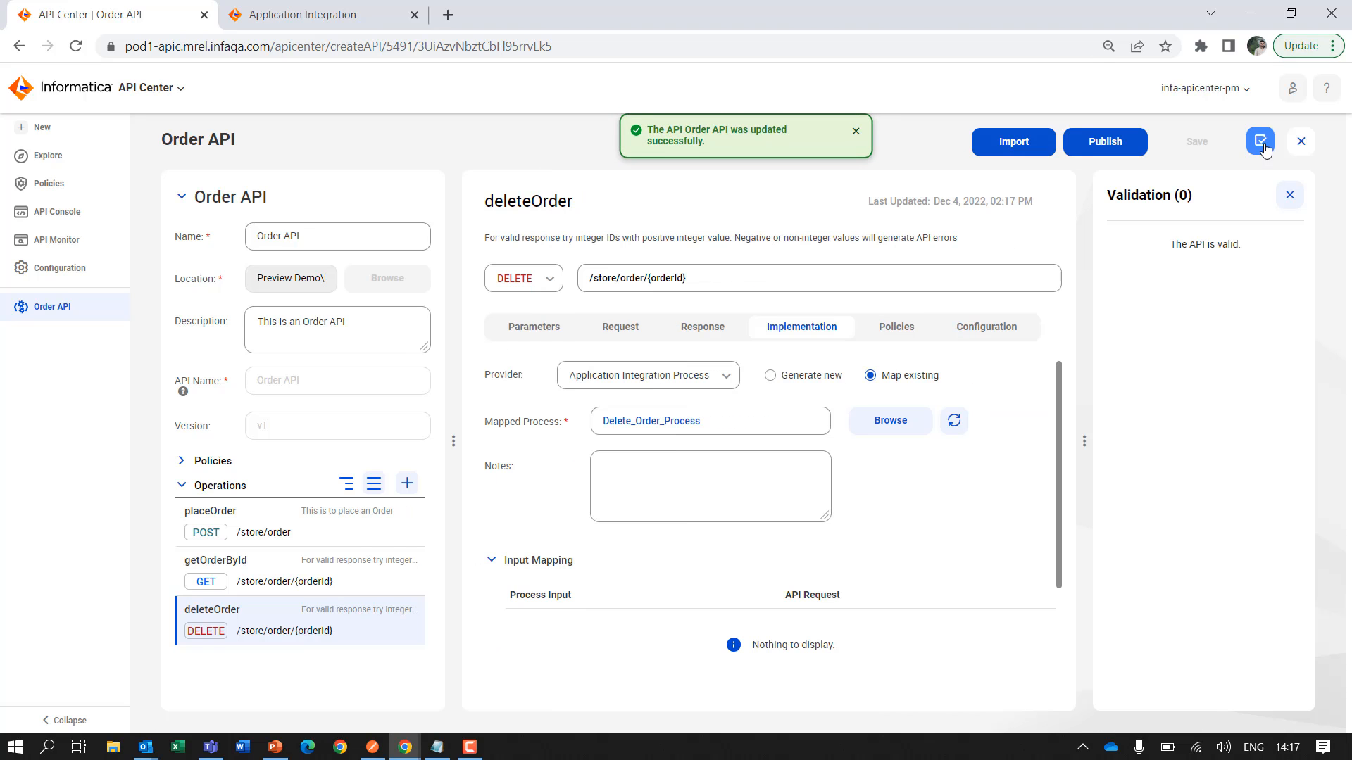
{"action": "left_click", "coordinate": [1264, 148]}
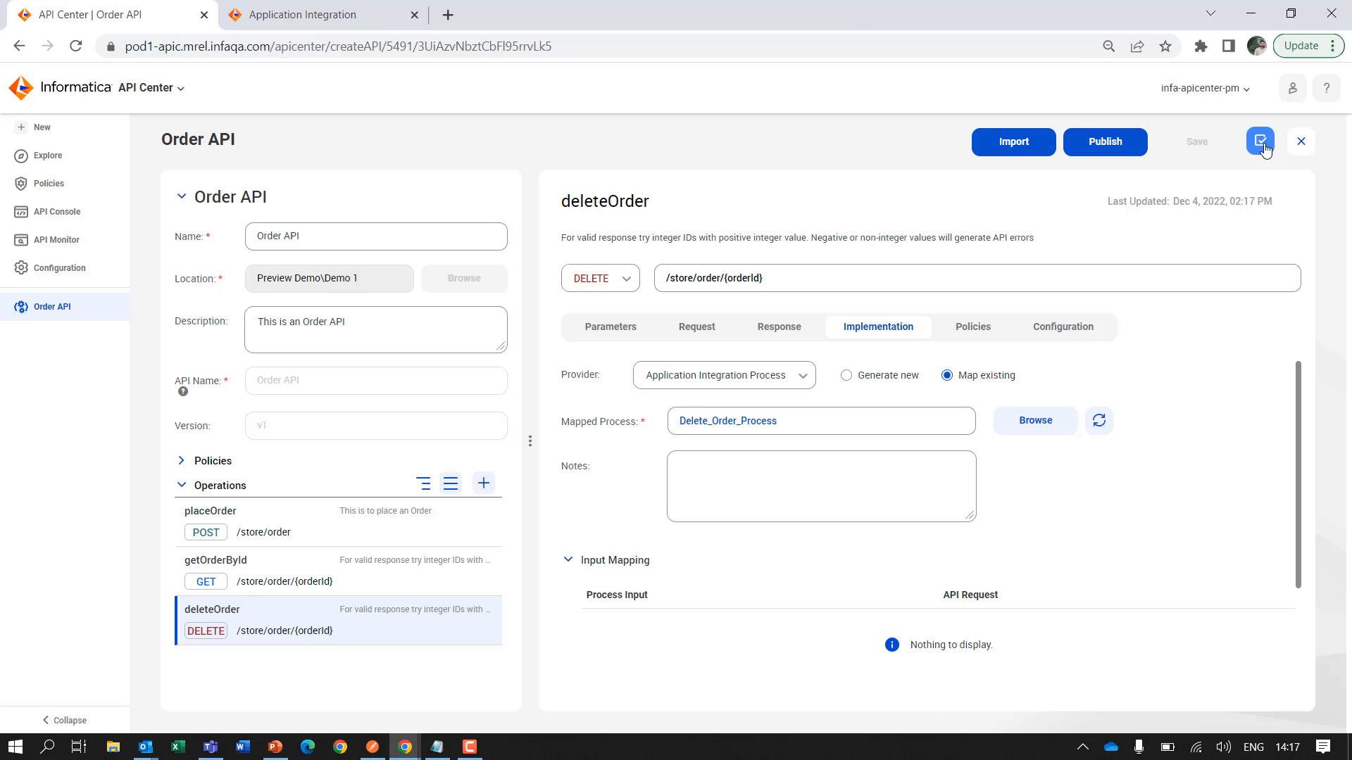
Look over the API Console and API Monitor pages, and open the Policies page to examine the policy summary
{"action": "left_click", "coordinate": [57, 216]}
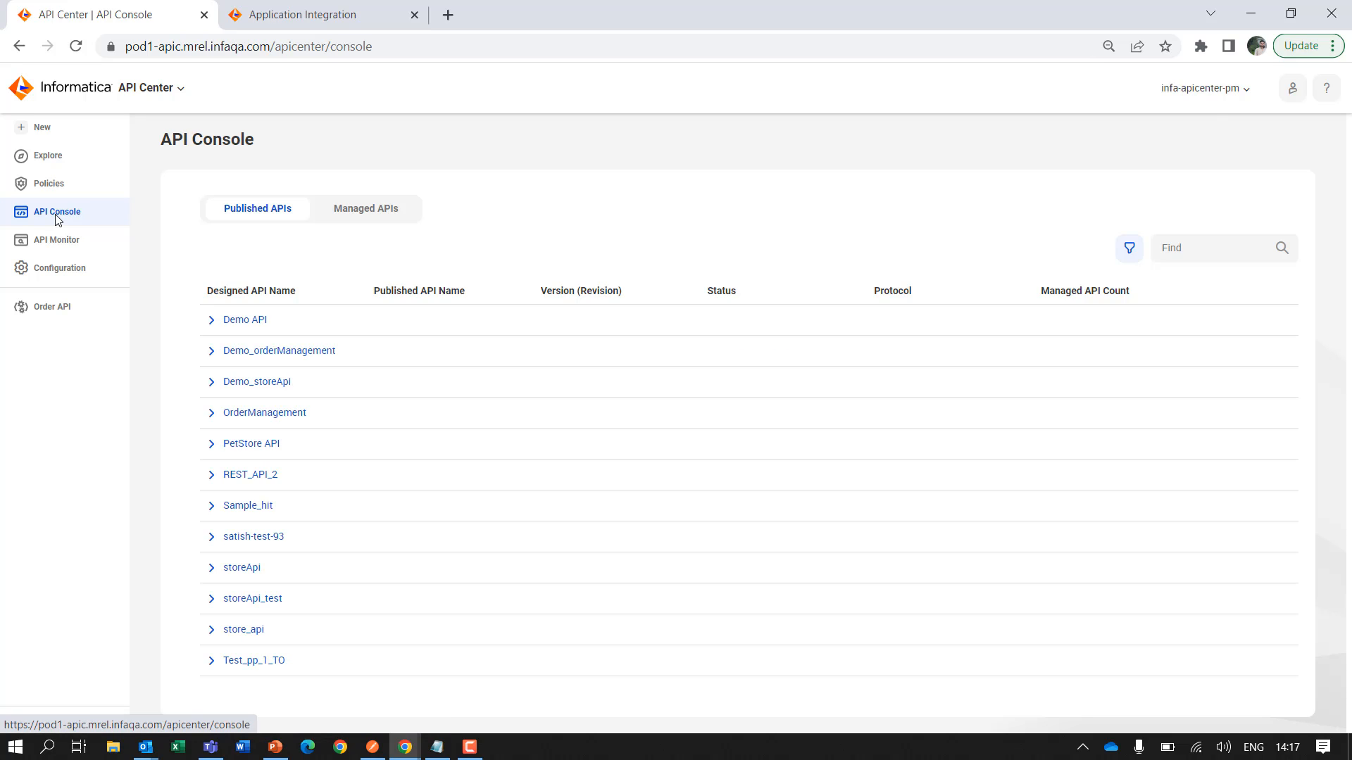
{"action": "left_click", "coordinate": [56, 241]}
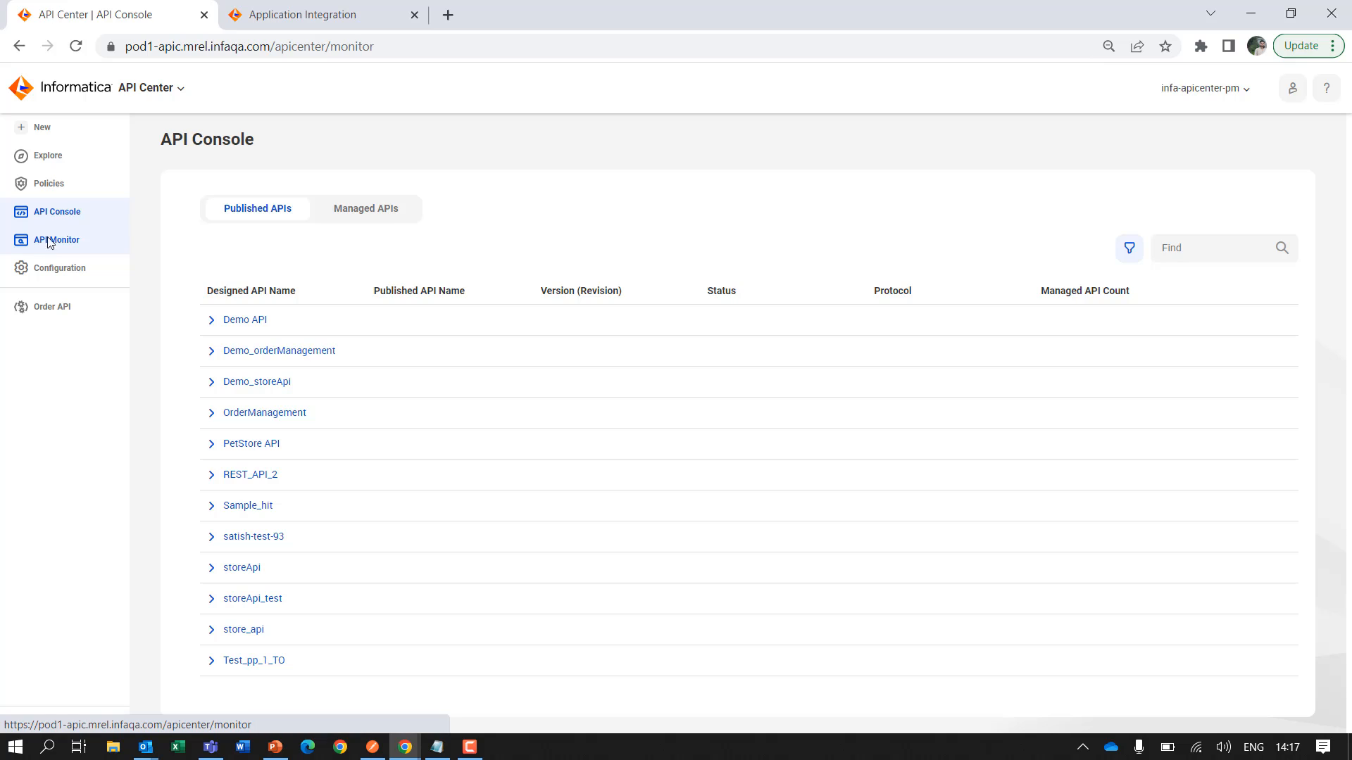
{"action": "left_click", "coordinate": [50, 185]}
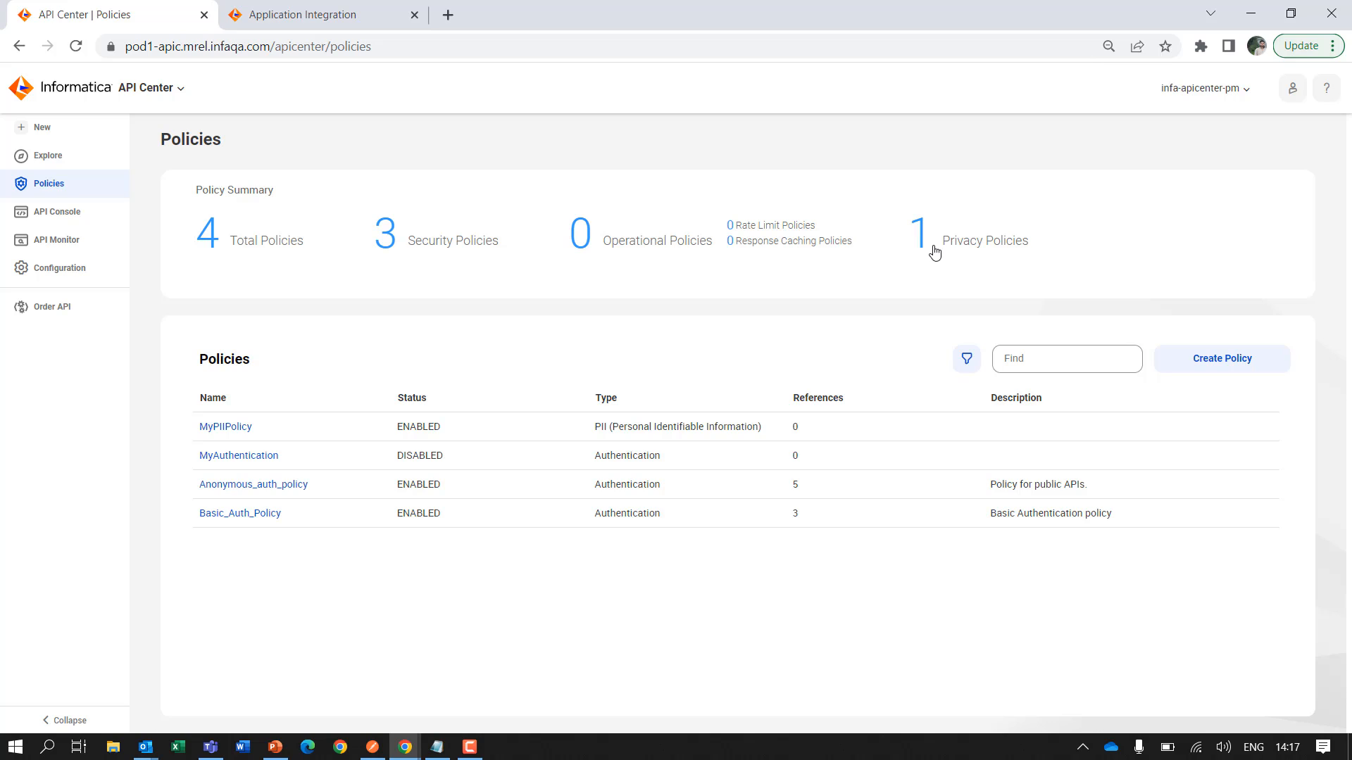
Create a policy named TestAuth of type Authentication
{"action": "left_click", "coordinate": [1206, 362]}
{"action": "left_click", "coordinate": [773, 378]}
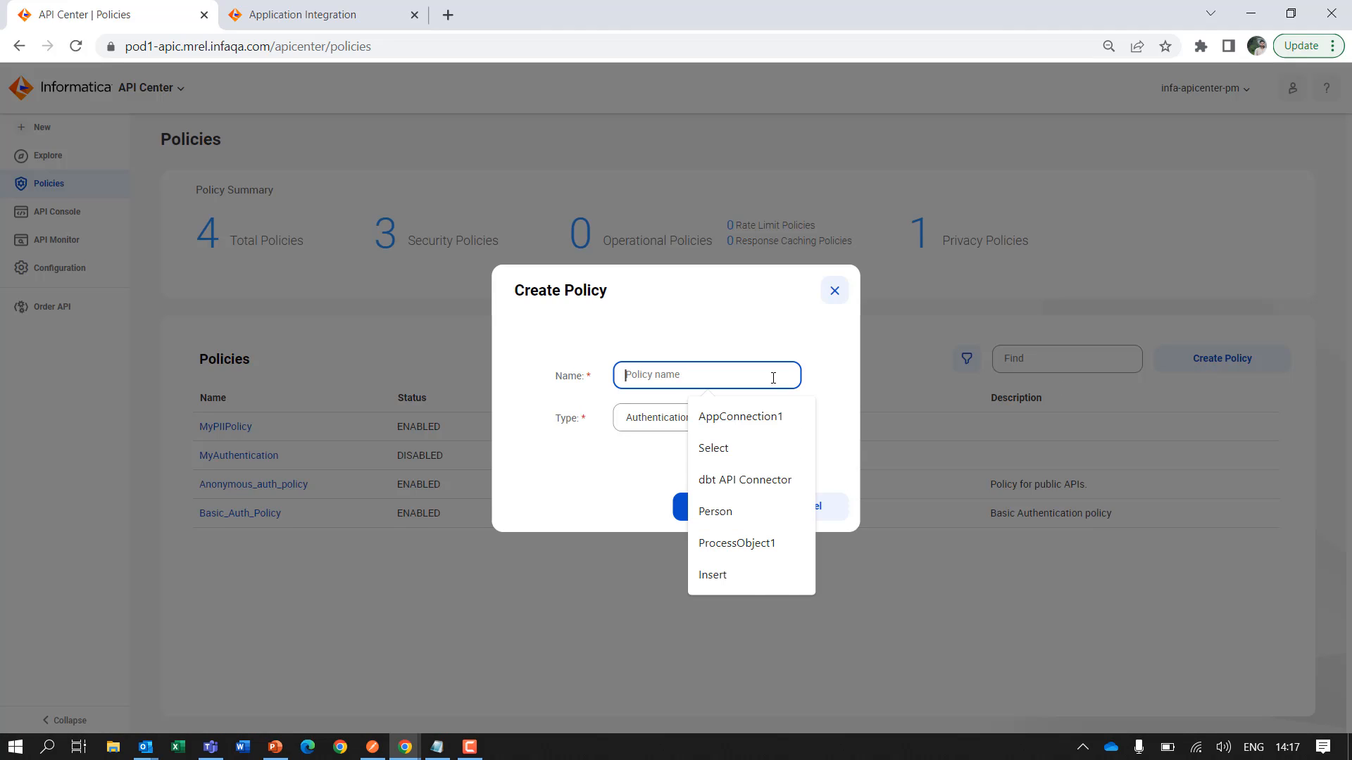
{"action": "type", "text": "TestA"}
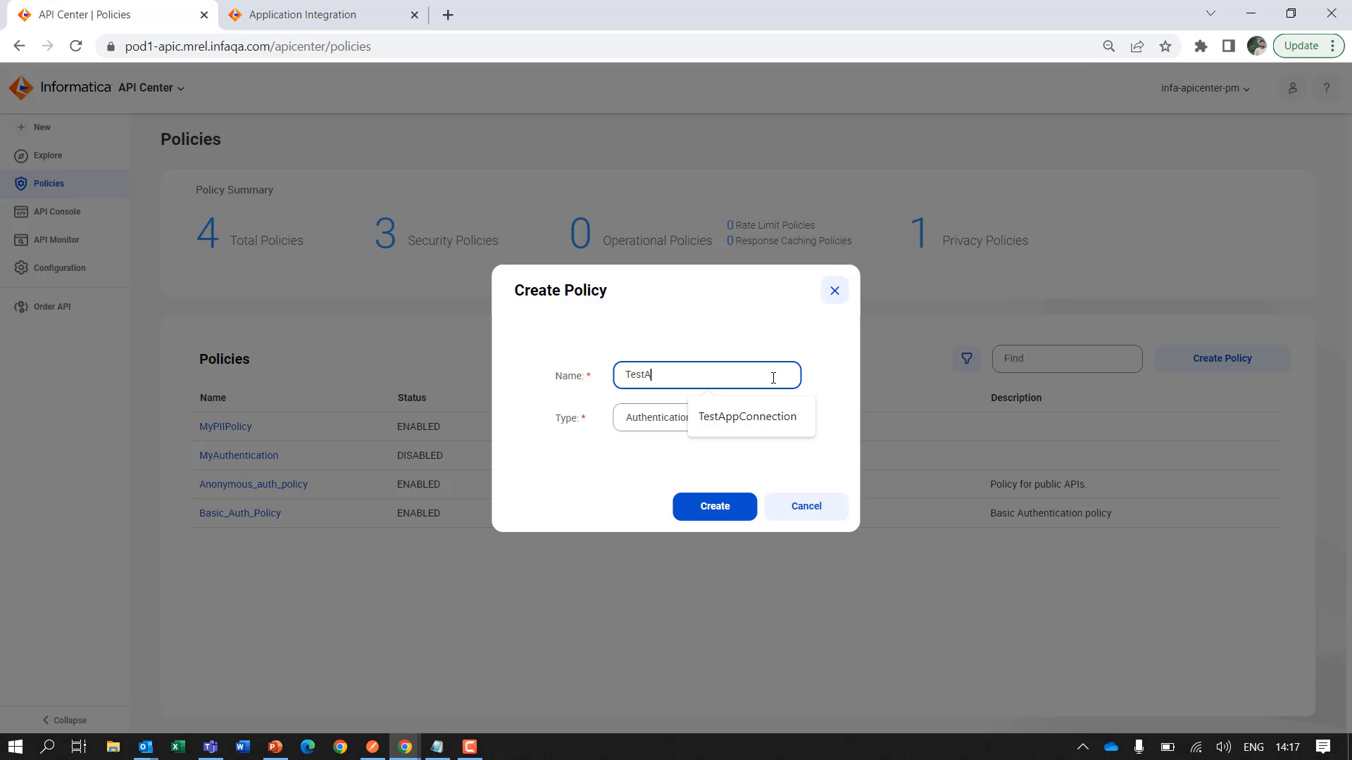
{"action": "type", "text": "tu"}
{"action": "key", "text": "BackSpace"}
{"action": "key", "text": "BackSpace"}
{"action": "type", "text": "u"}
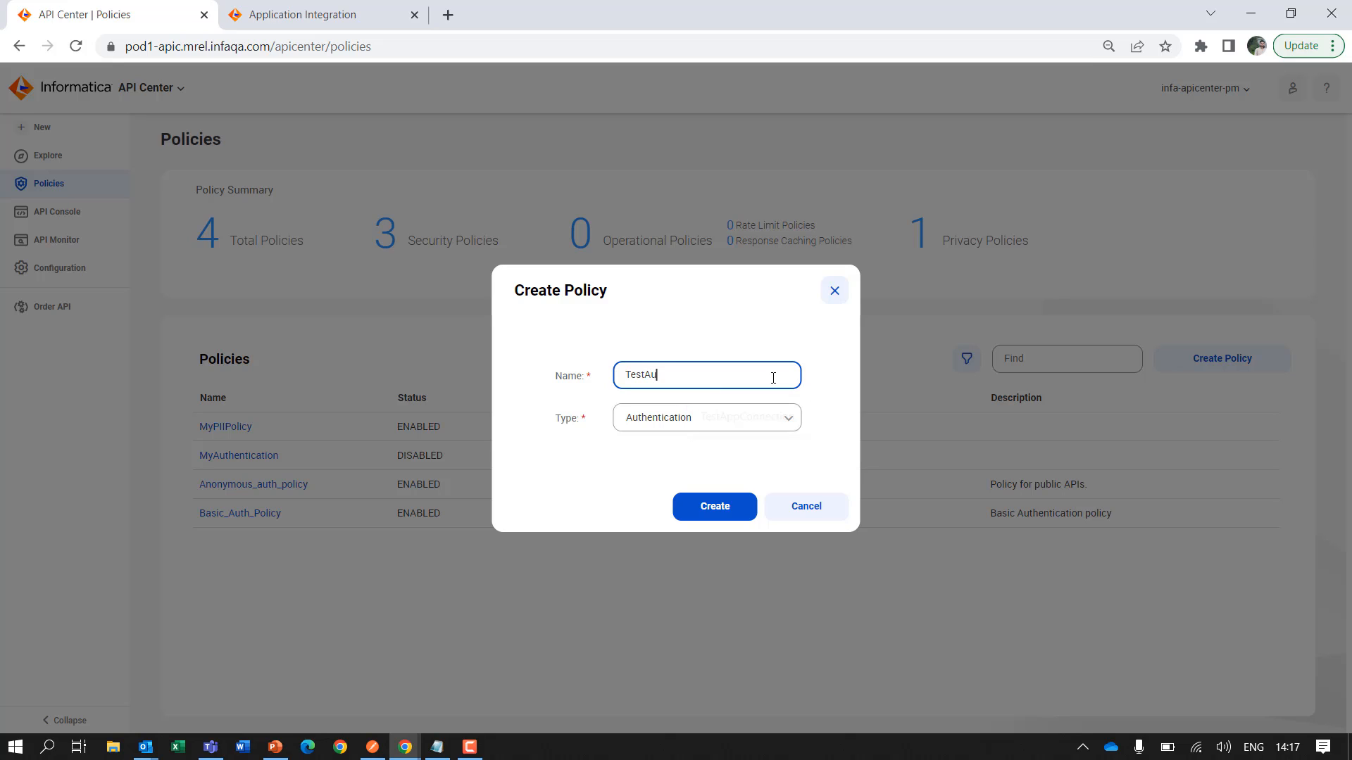
{"action": "type", "text": "th"}
{"action": "left_click", "coordinate": [714, 507]}
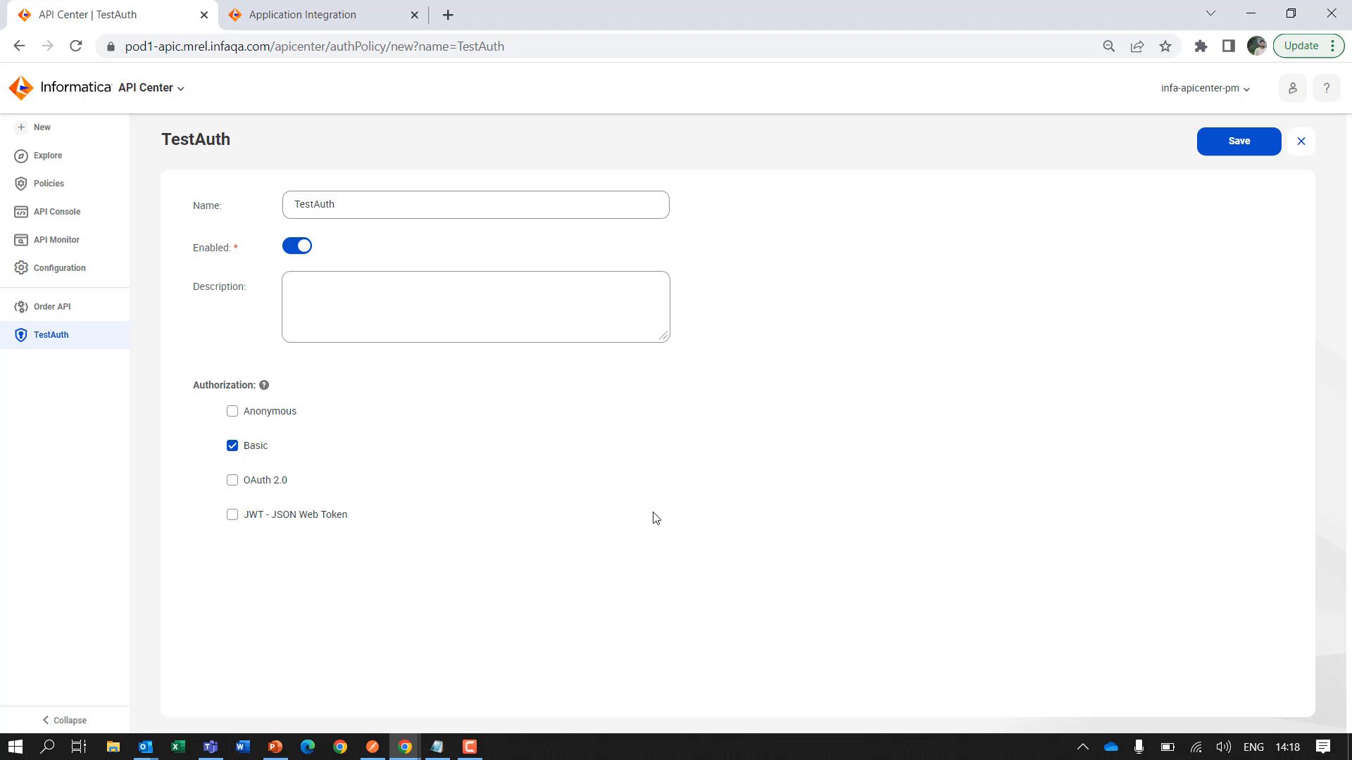
Try Anonymous authorization for the TestAuth policy, then leave it disabled and enable OAuth 2.0 alongside Basic
{"action": "left_click", "coordinate": [233, 414]}
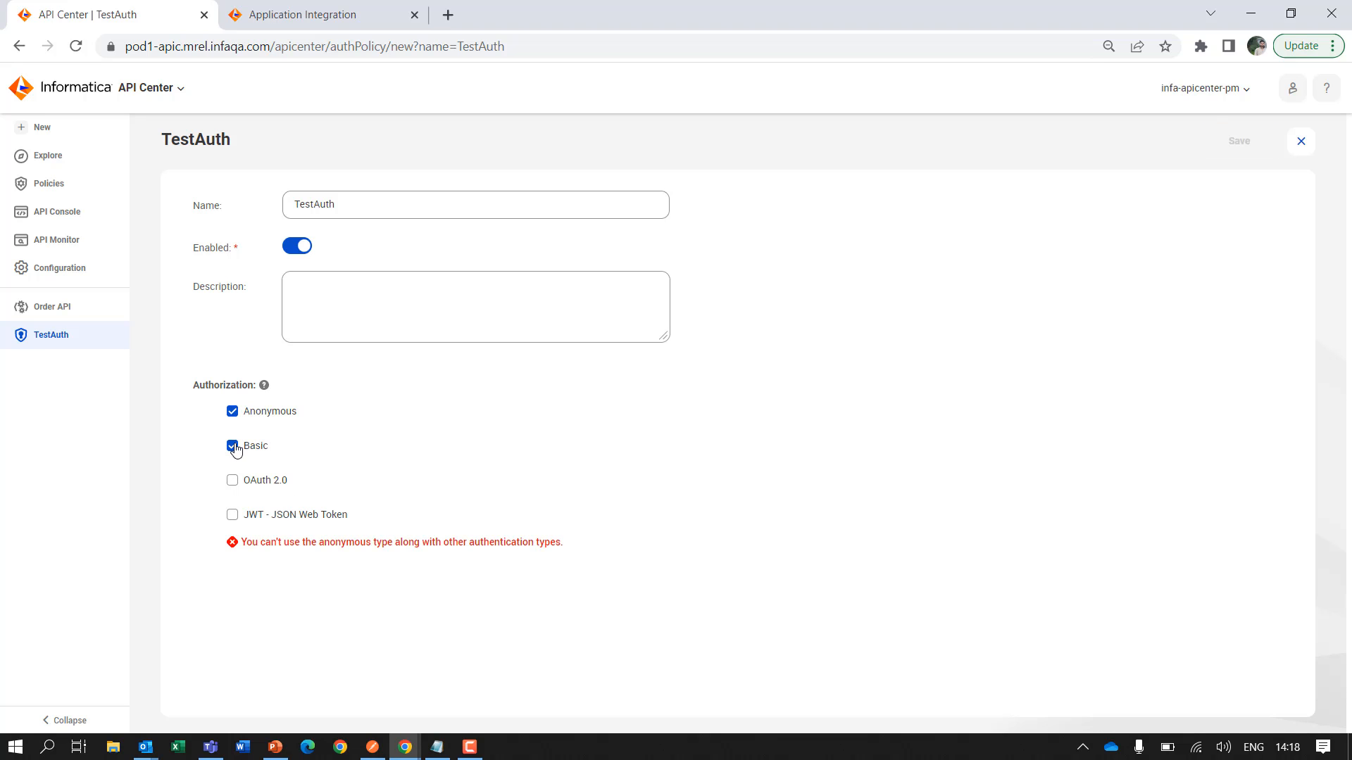
{"action": "left_click", "coordinate": [232, 482]}
{"action": "left_click", "coordinate": [234, 415]}
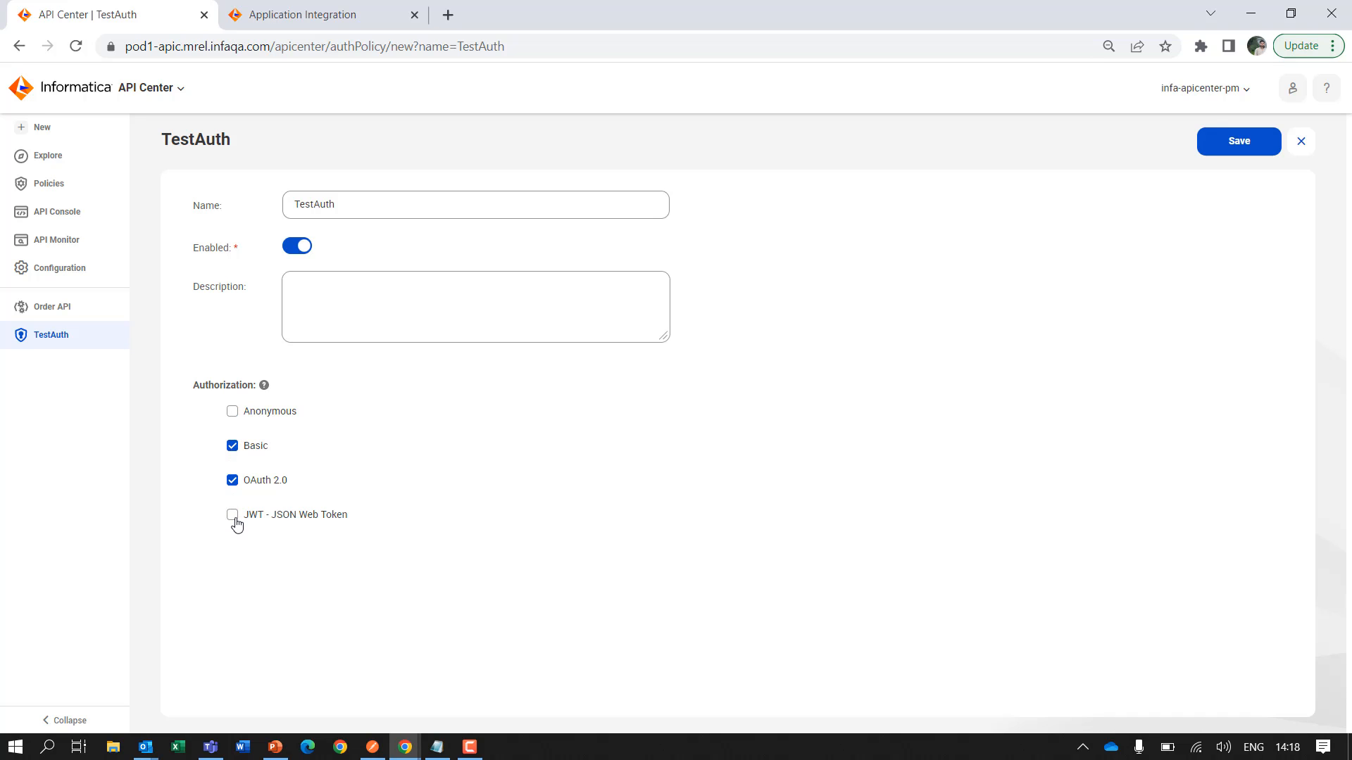
Start adding an OAuth 2.0 client in Configuration, naming it test with a 60-minute access token timeout
{"action": "left_click", "coordinate": [90, 269]}
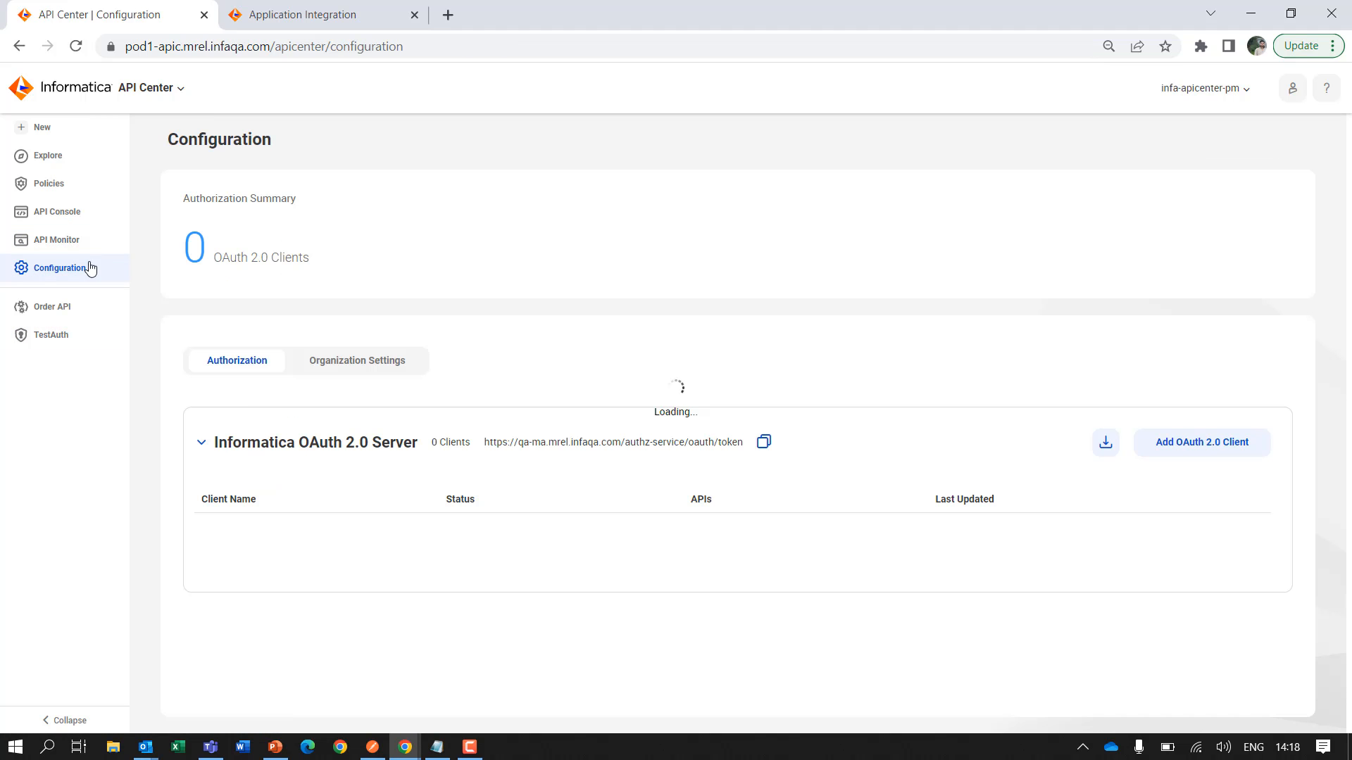
{"action": "left_click", "coordinate": [1183, 442]}
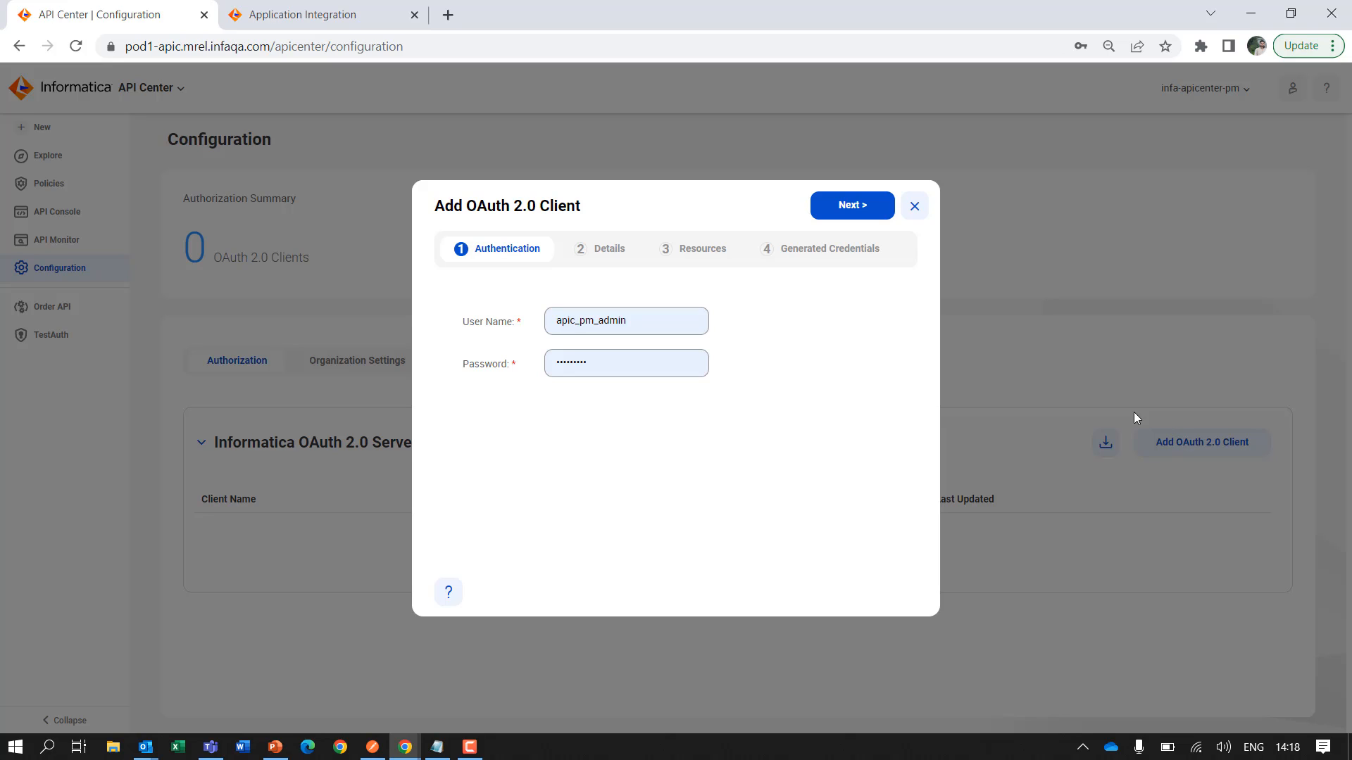
{"action": "left_click", "coordinate": [836, 219]}
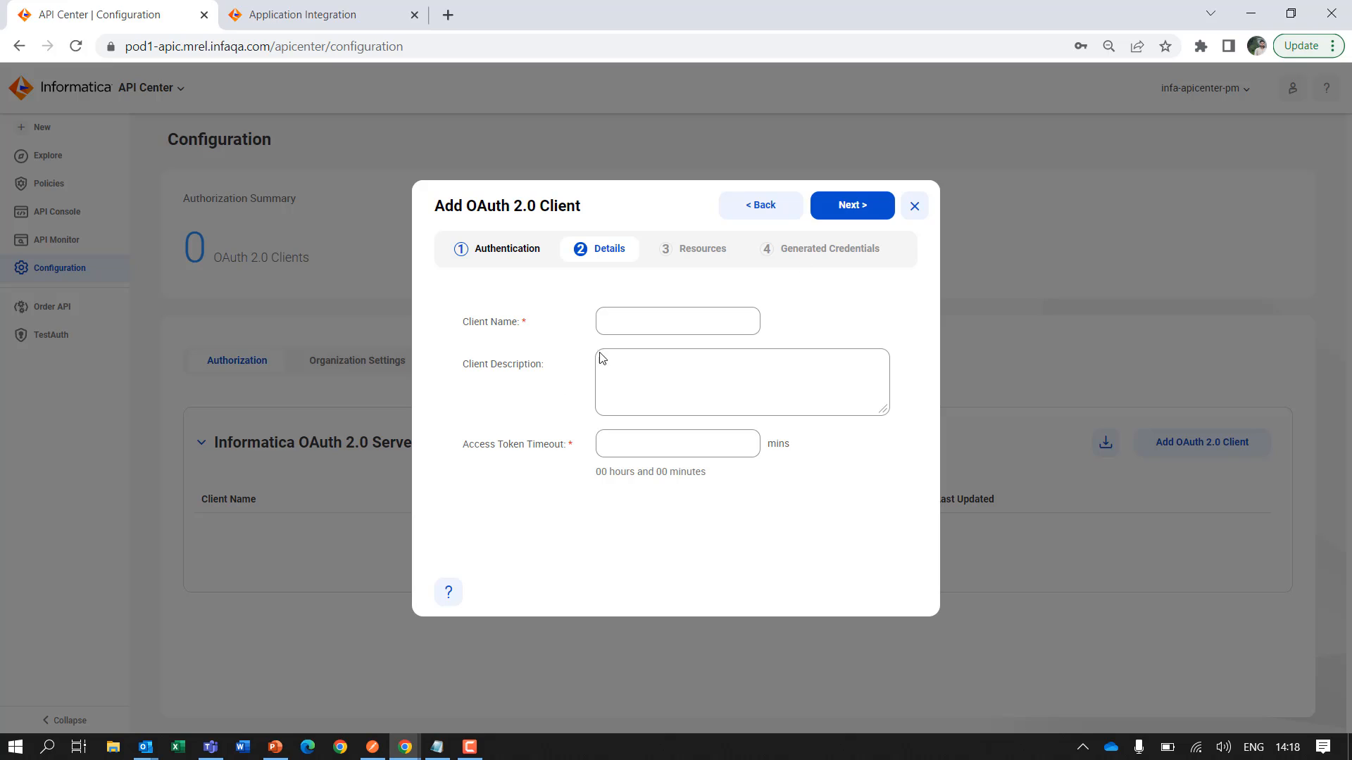
{"action": "left_click", "coordinate": [641, 320]}
{"action": "type", "text": "test"}
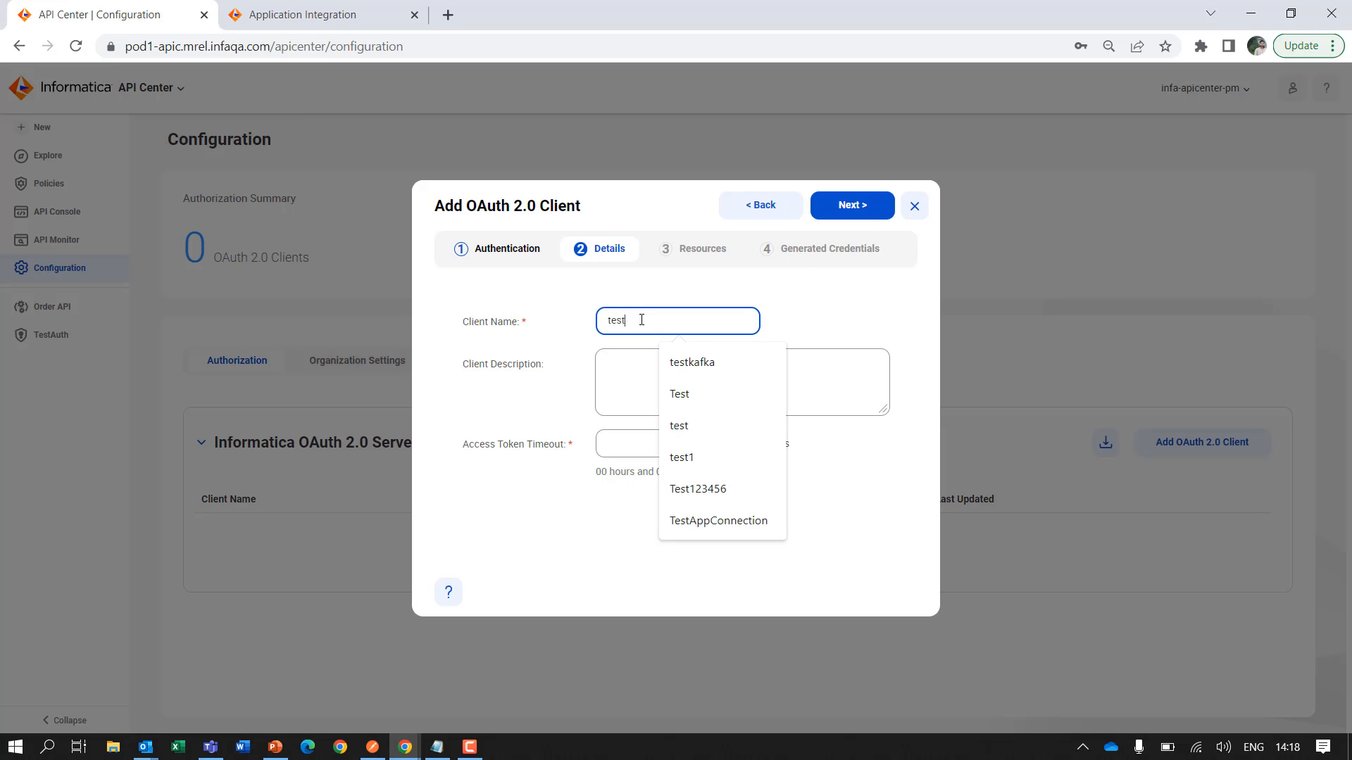
{"action": "left_click", "coordinate": [629, 449]}
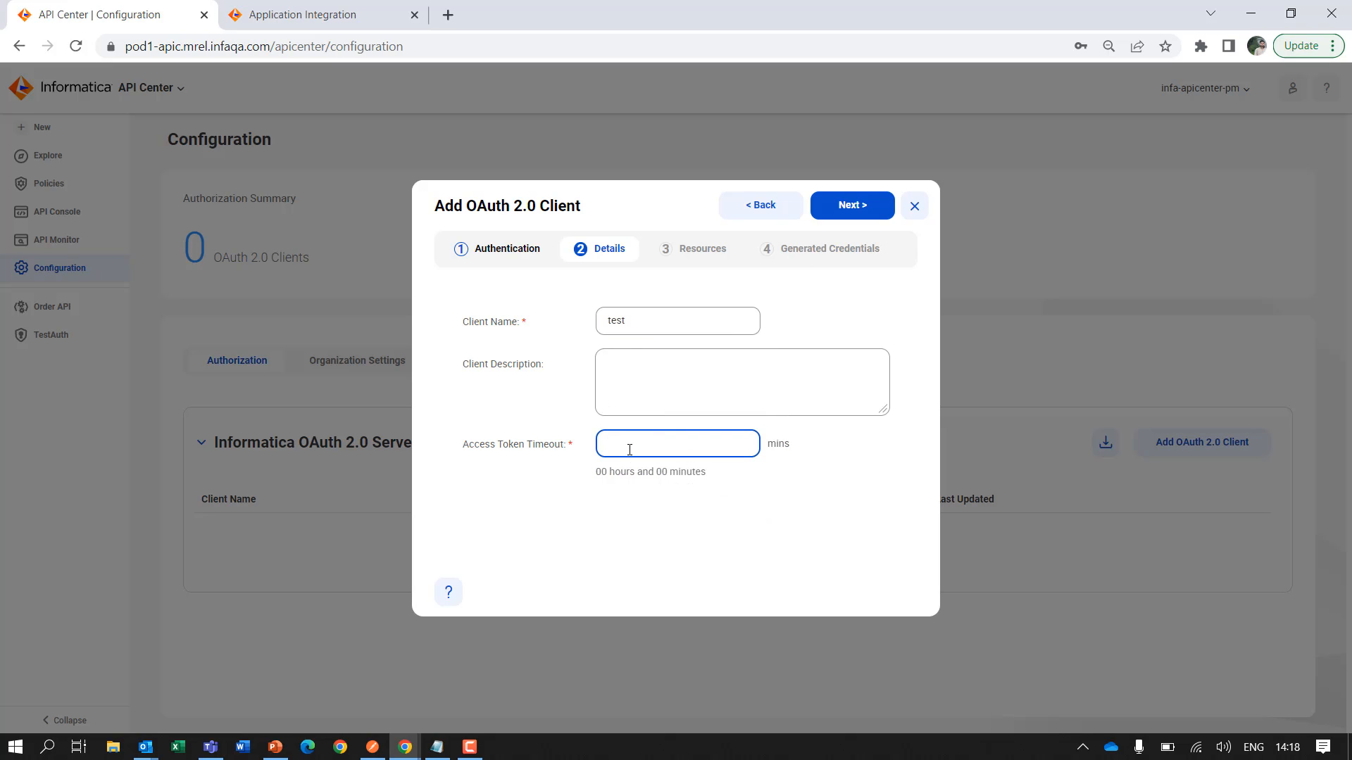
{"action": "type", "text": "60"}
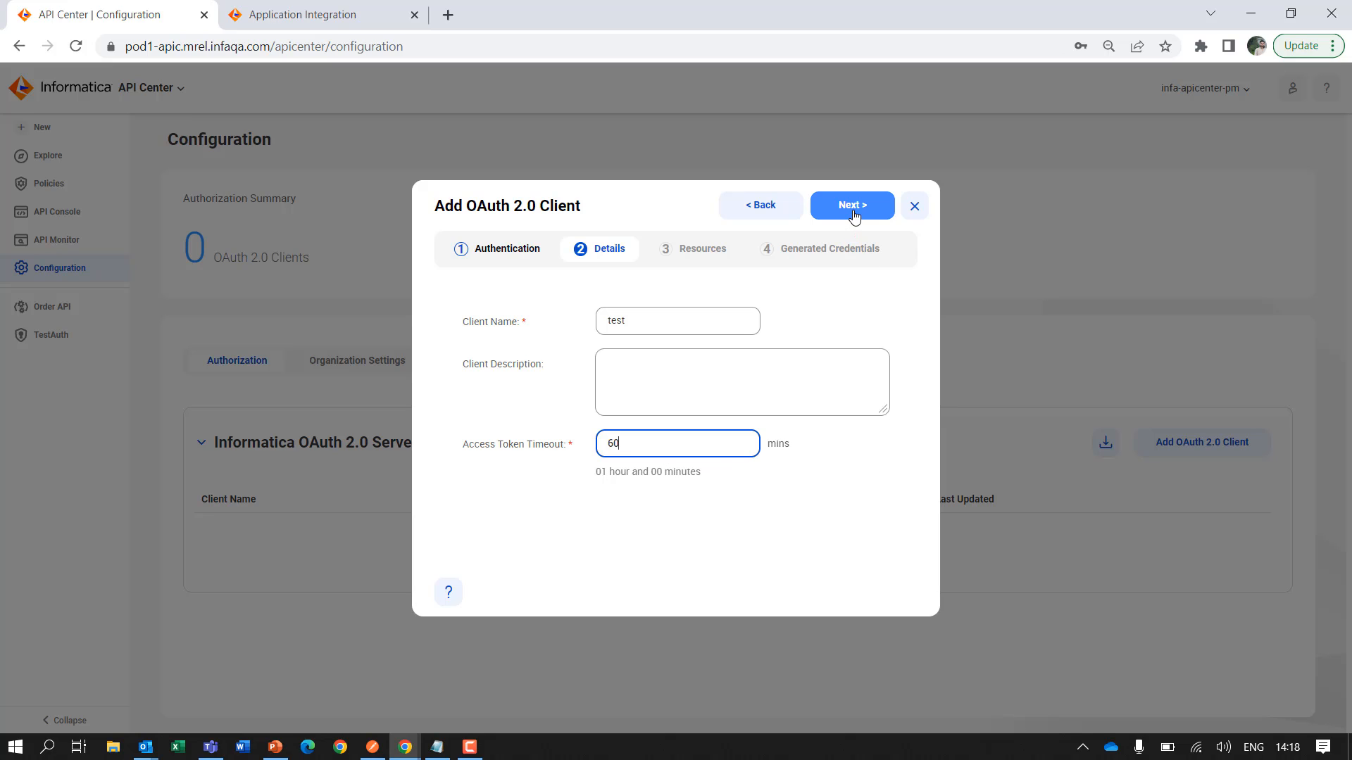
{"action": "left_click", "coordinate": [852, 209]}
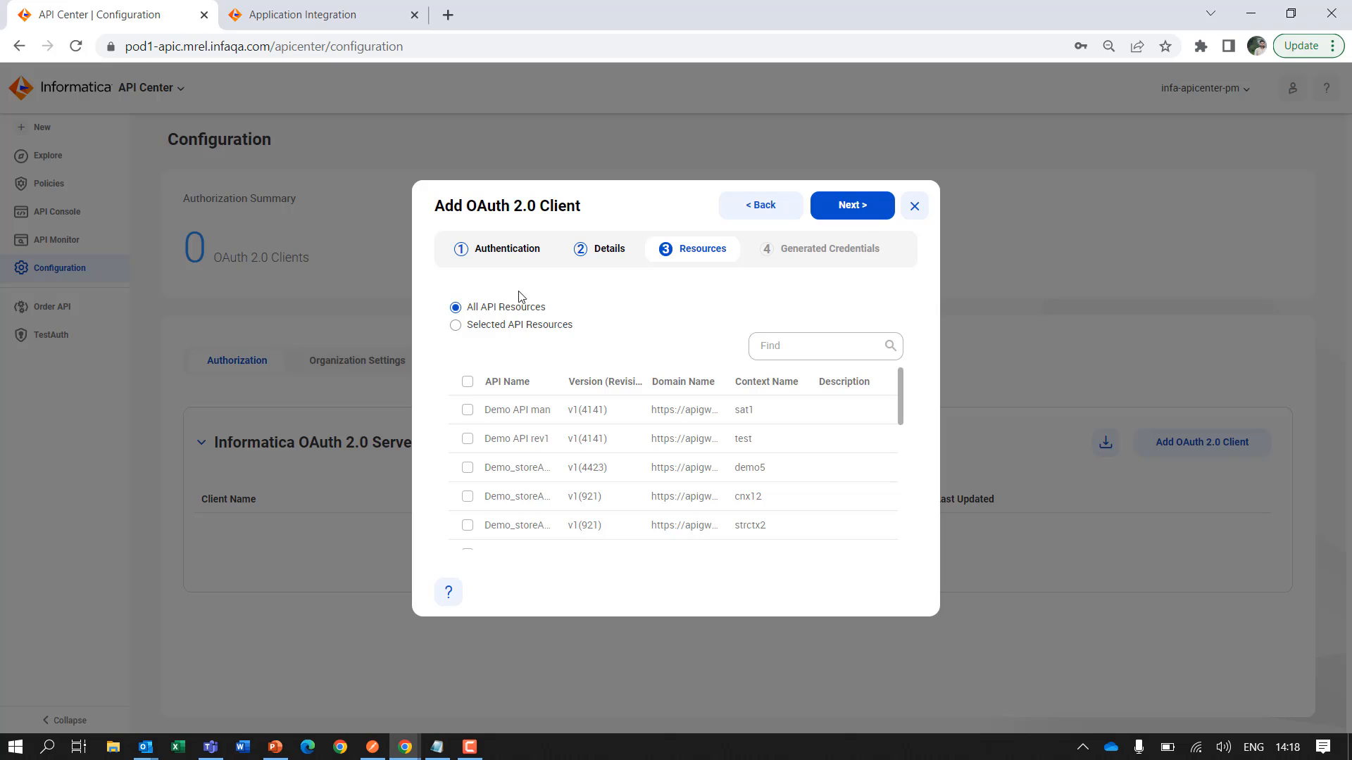
Restrict the OAuth client to the selected API resource Demo API man, generate its credentials, and close the wizard
{"action": "left_click", "coordinate": [455, 325]}
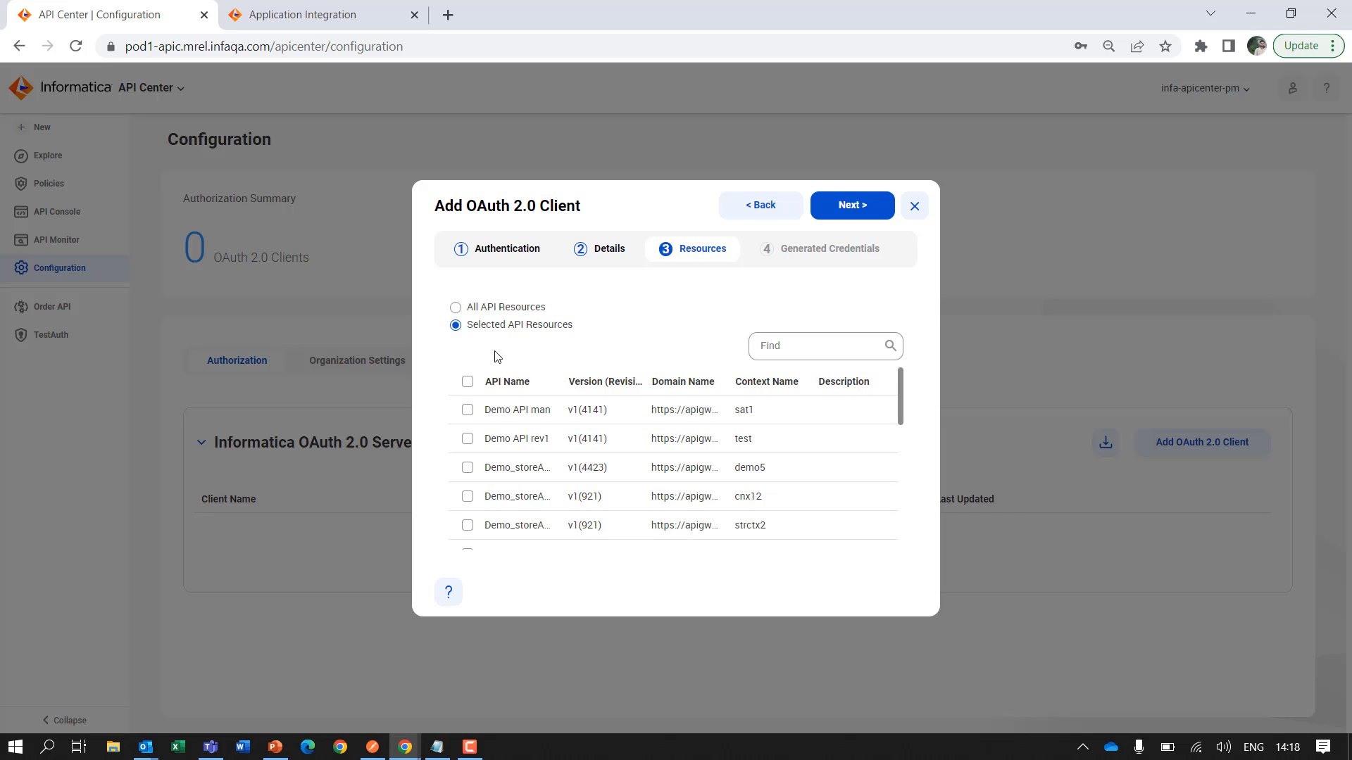
{"action": "left_click", "coordinate": [468, 411]}
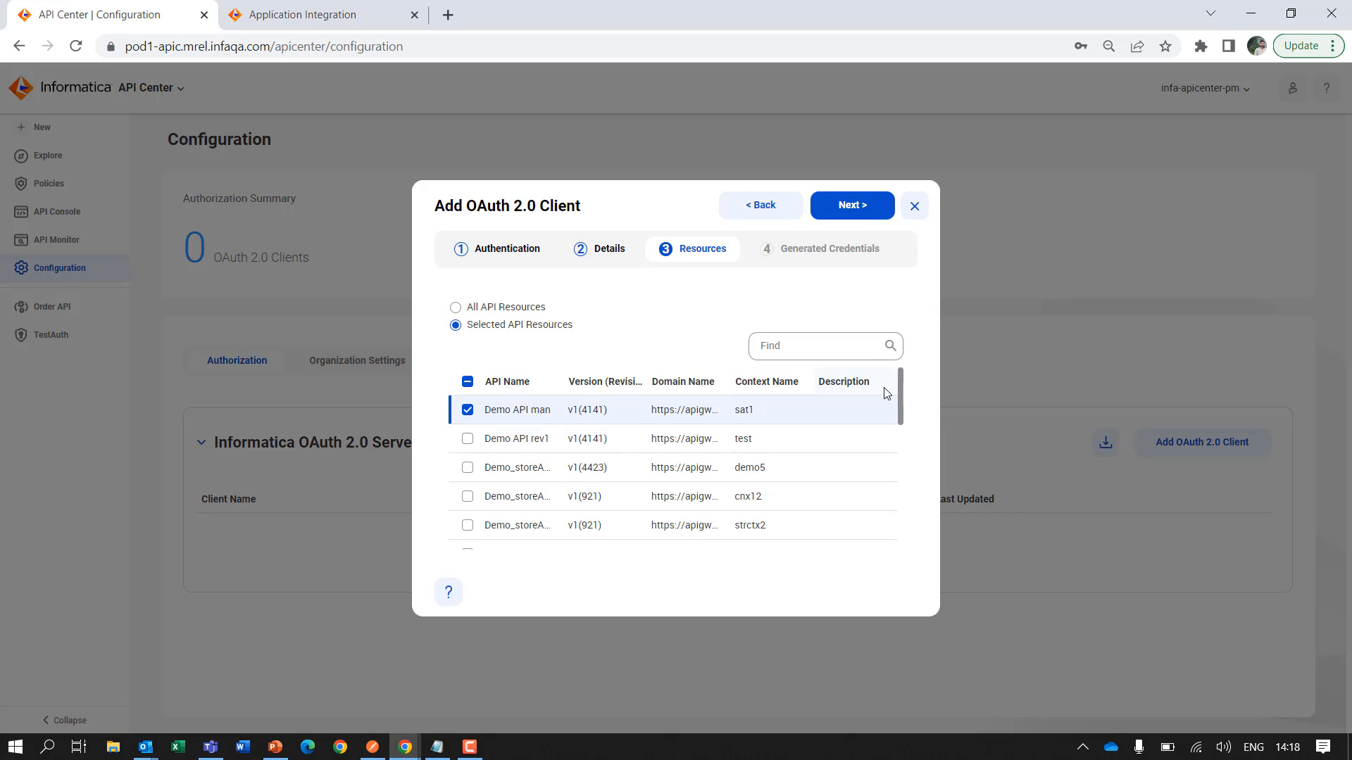
{"action": "left_click", "coordinate": [852, 206]}
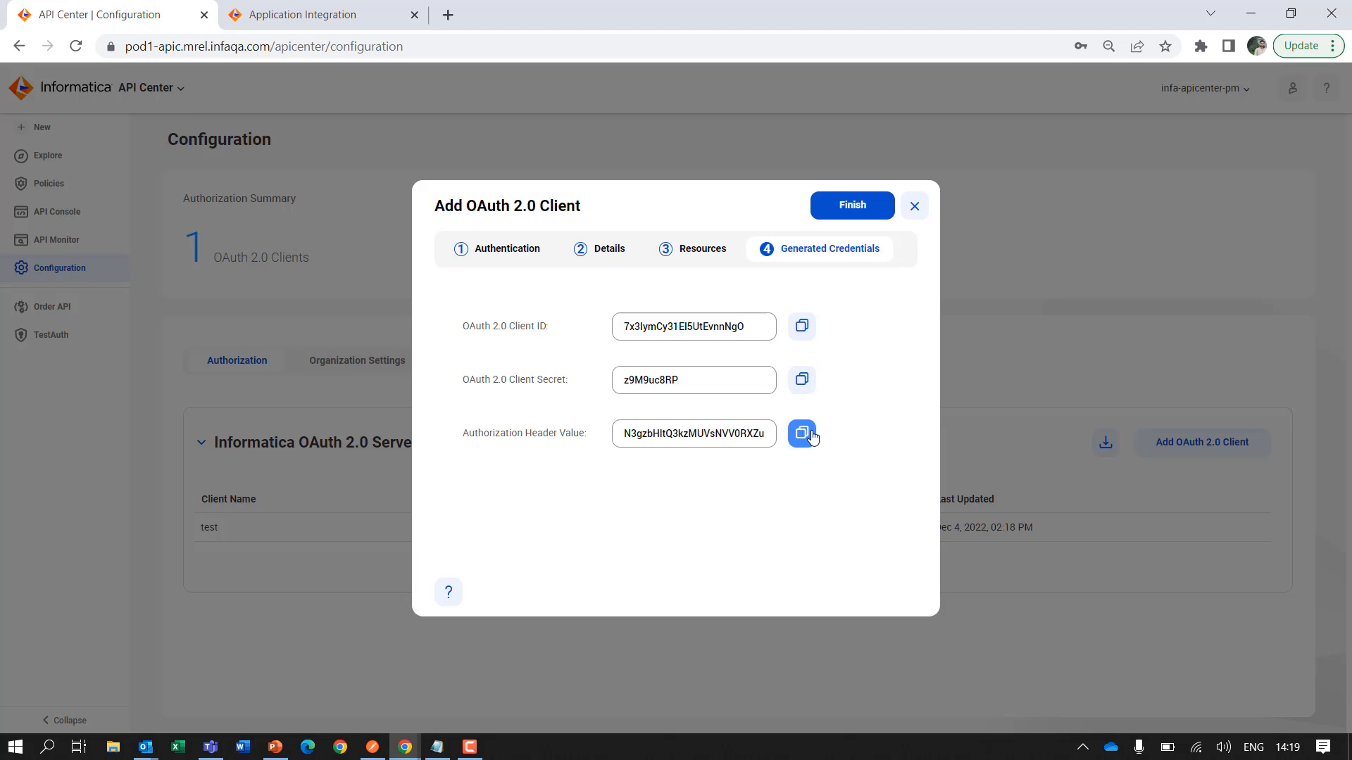
{"action": "left_click", "coordinate": [915, 205]}
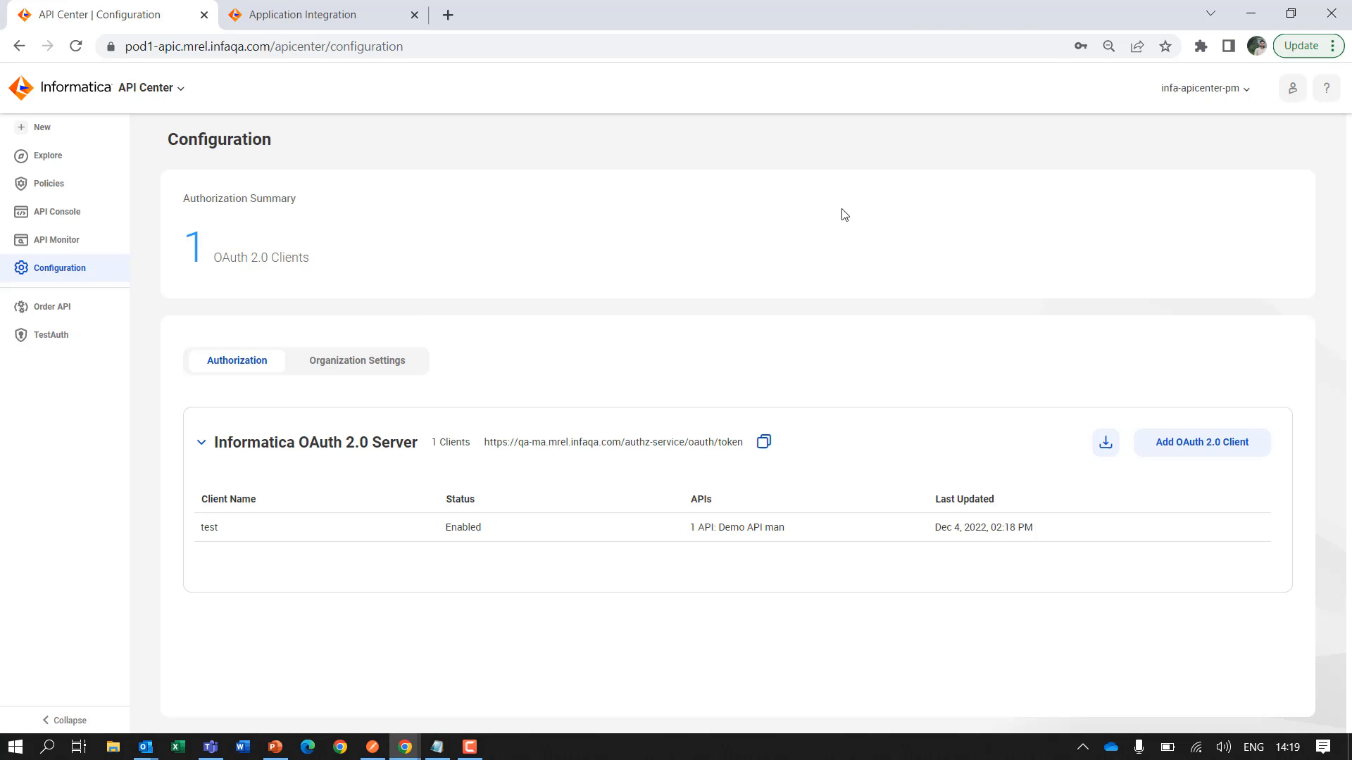
Create a policy named "rate limit for 3 requests per 60" of type Rate Limit
{"action": "left_click", "coordinate": [62, 186]}
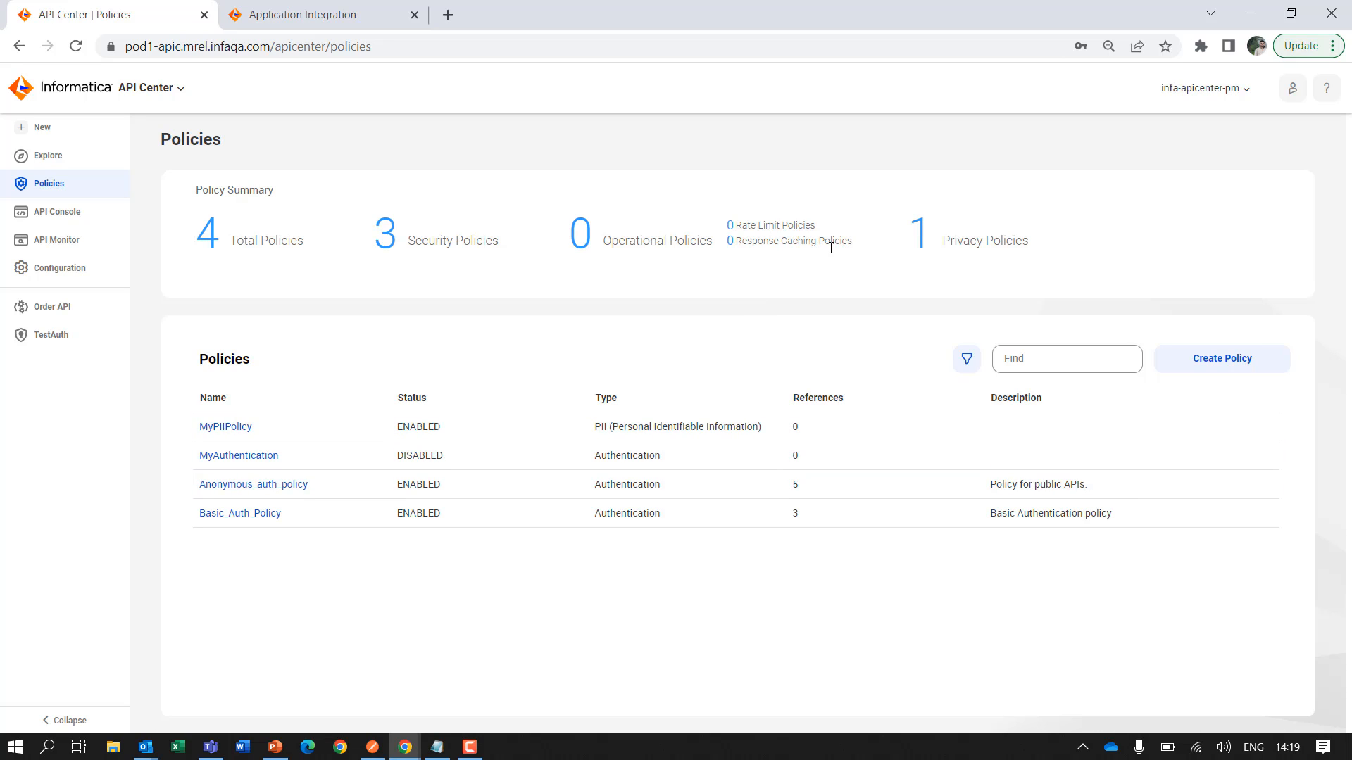
{"action": "left_click", "coordinate": [1216, 367]}
{"action": "left_click", "coordinate": [678, 379]}
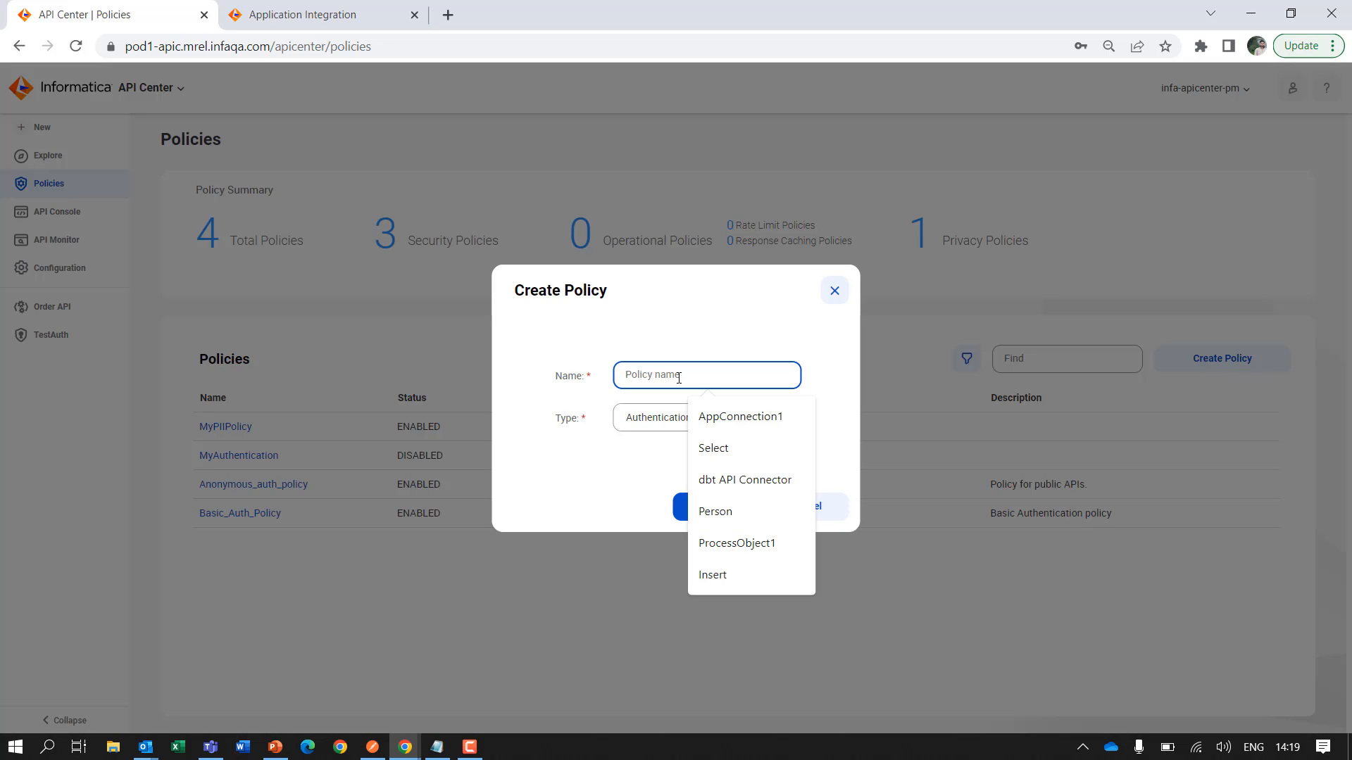
{"action": "type", "text": "rate limit f"}
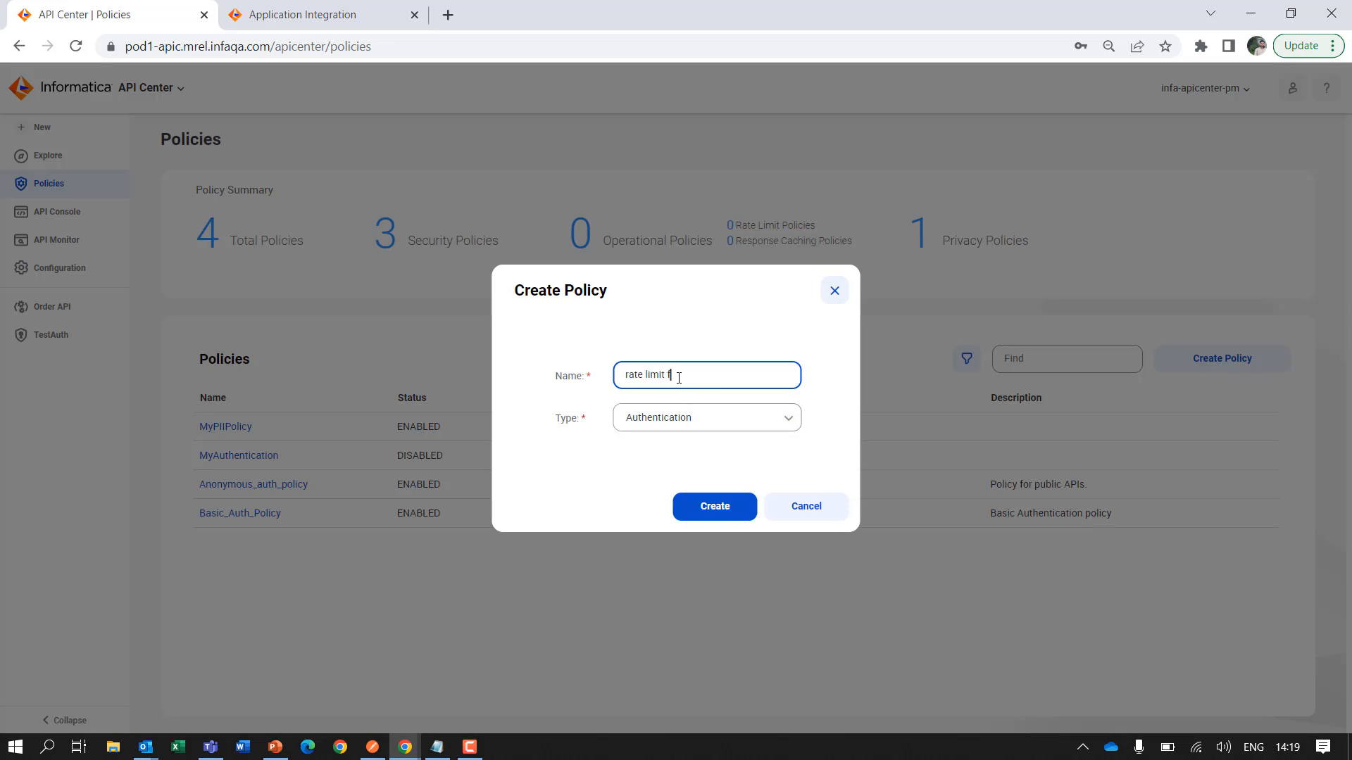
{"action": "type", "text": "or3 requsts per 60"}
{"action": "key", "text": "Left"}
{"action": "key", "text": "Left"}
{"action": "key", "text": "Left"}
{"action": "key", "text": "Left"}
{"action": "key", "text": "Left"}
{"action": "key", "text": "Left"}
{"action": "key", "text": "Left"}
{"action": "key", "text": "Left"}
{"action": "key", "text": "Left"}
{"action": "key", "text": "Left"}
{"action": "type", "text": "e"}
{"action": "left_click", "coordinate": [706, 412]}
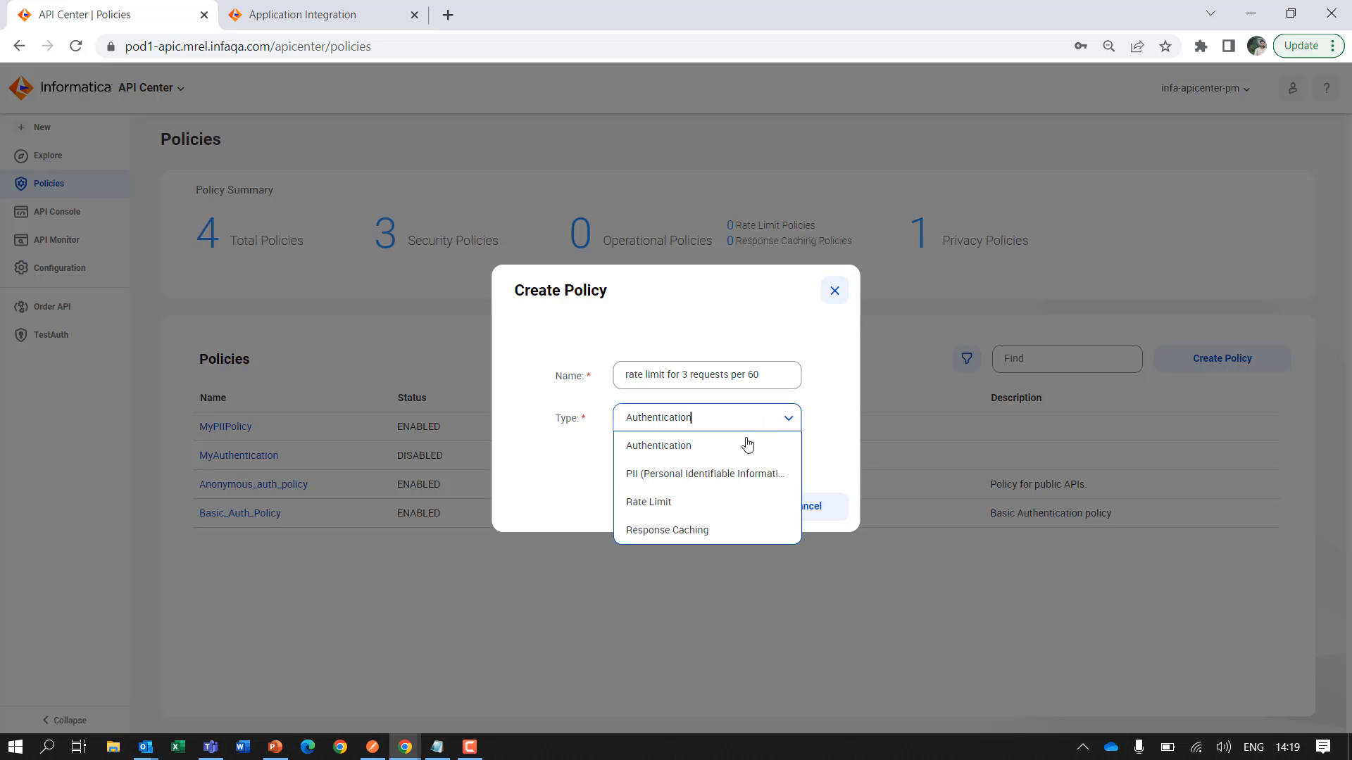
{"action": "left_click", "coordinate": [697, 500]}
{"action": "left_click", "coordinate": [698, 507]}
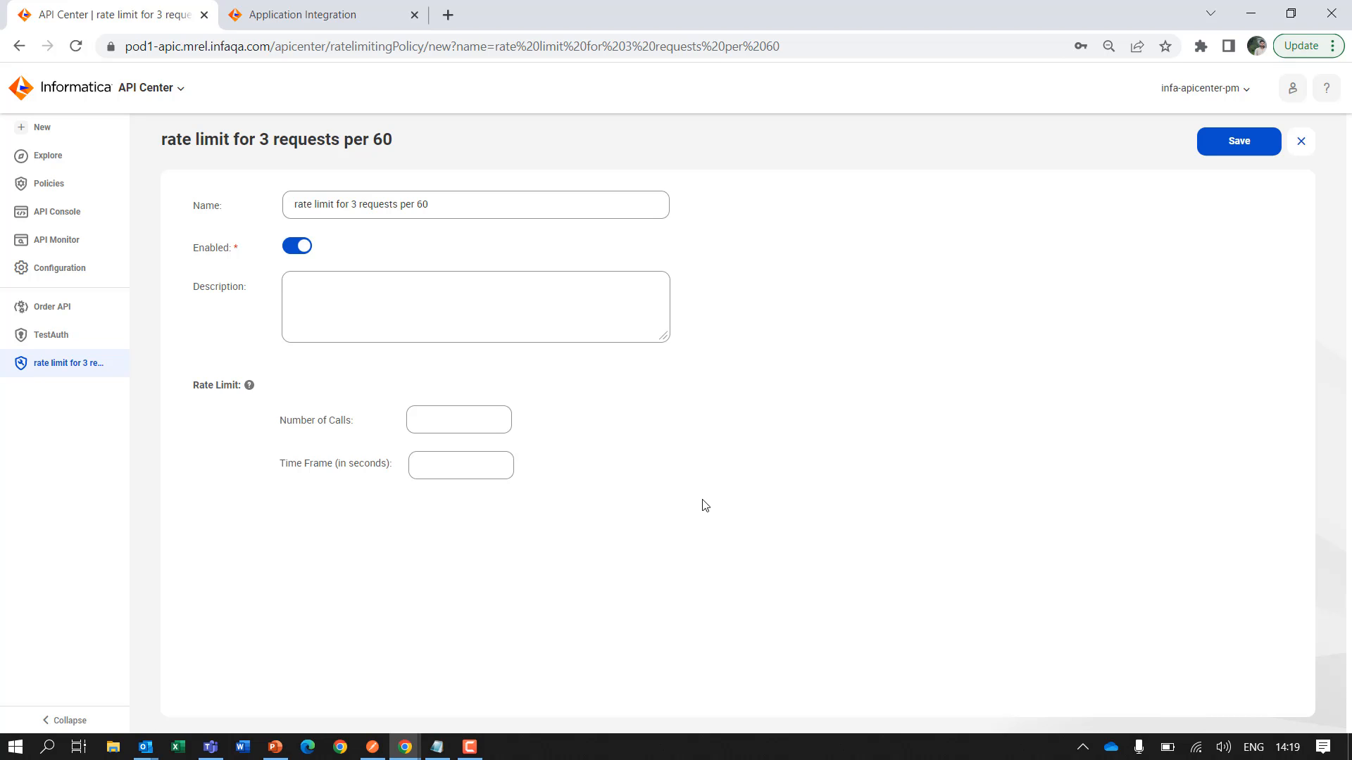
Set the rate limit to 3 calls in a 60-second time frame and save the policy
{"action": "left_click", "coordinate": [465, 418]}
{"action": "type", "text": "3"}
{"action": "left_click", "coordinate": [444, 467]}
{"action": "type", "text": "60"}
{"action": "left_click", "coordinate": [1212, 144]}
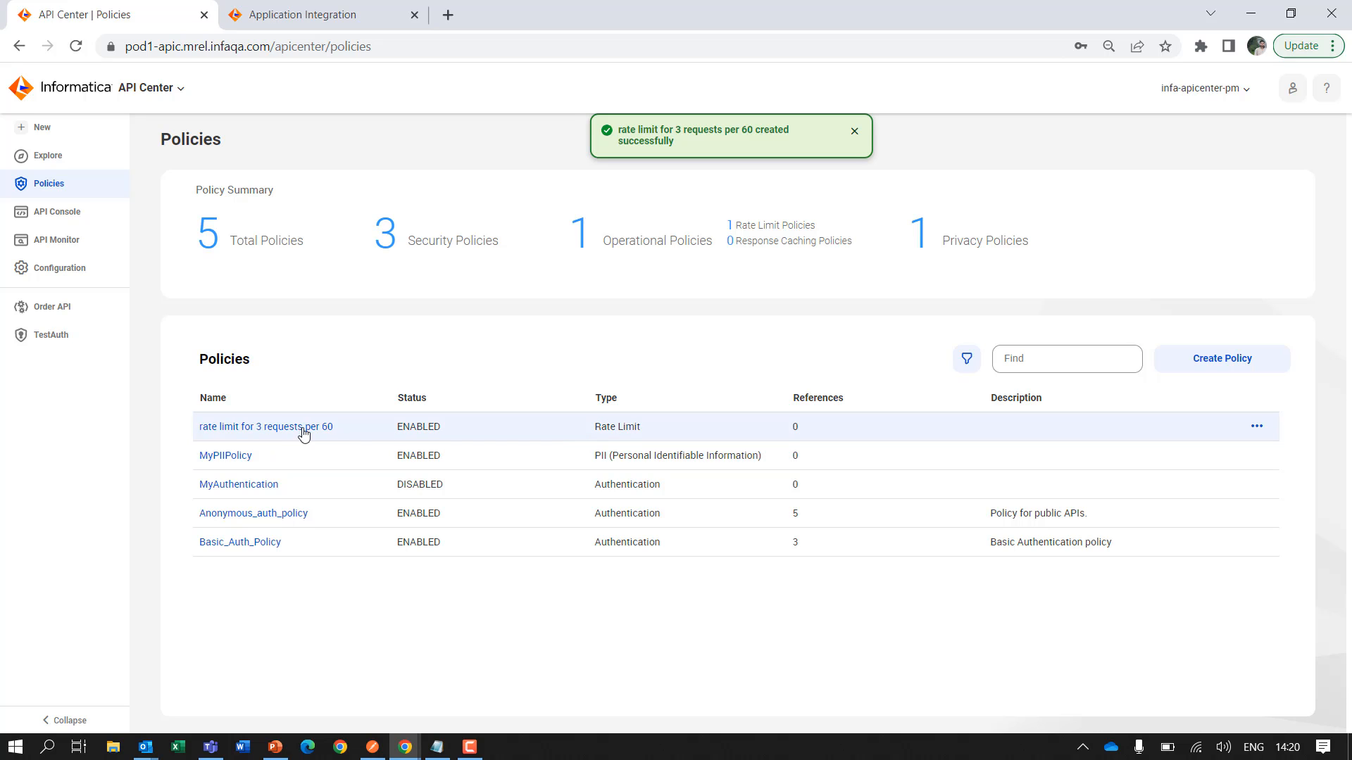
Create a policy named "Response caching" of type Response Caching
{"action": "left_click", "coordinate": [1205, 363]}
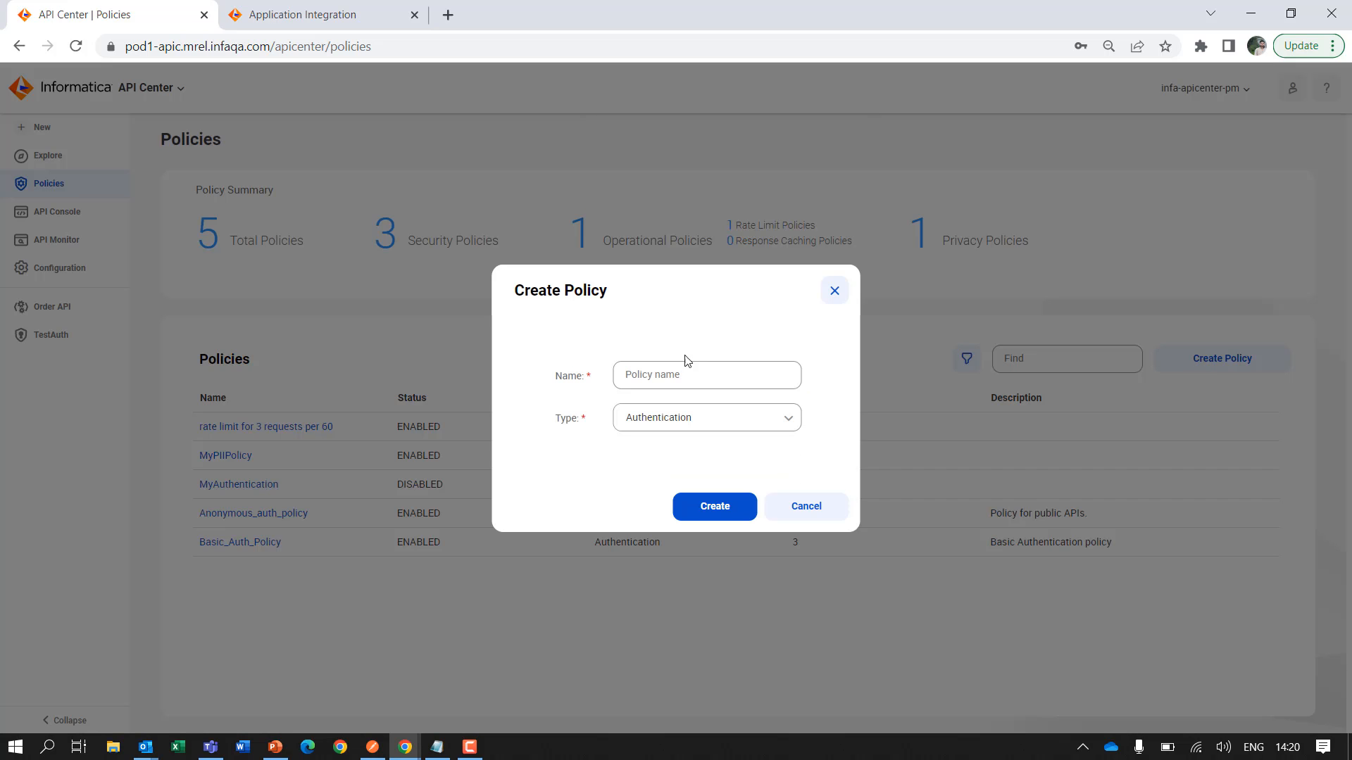
{"action": "left_click", "coordinate": [677, 375]}
{"action": "type", "text": "Resp"}
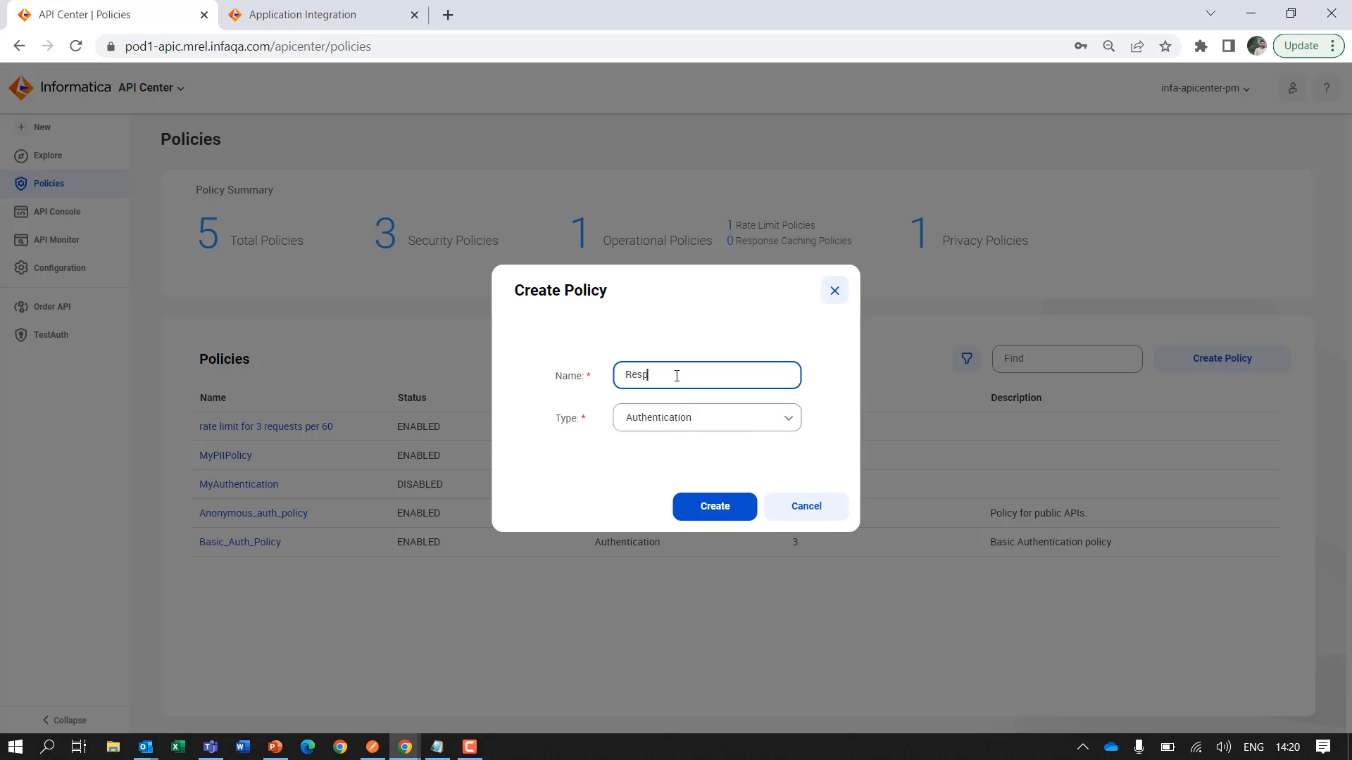
{"action": "type", "text": "onse caching"}
{"action": "left_click", "coordinate": [701, 421]}
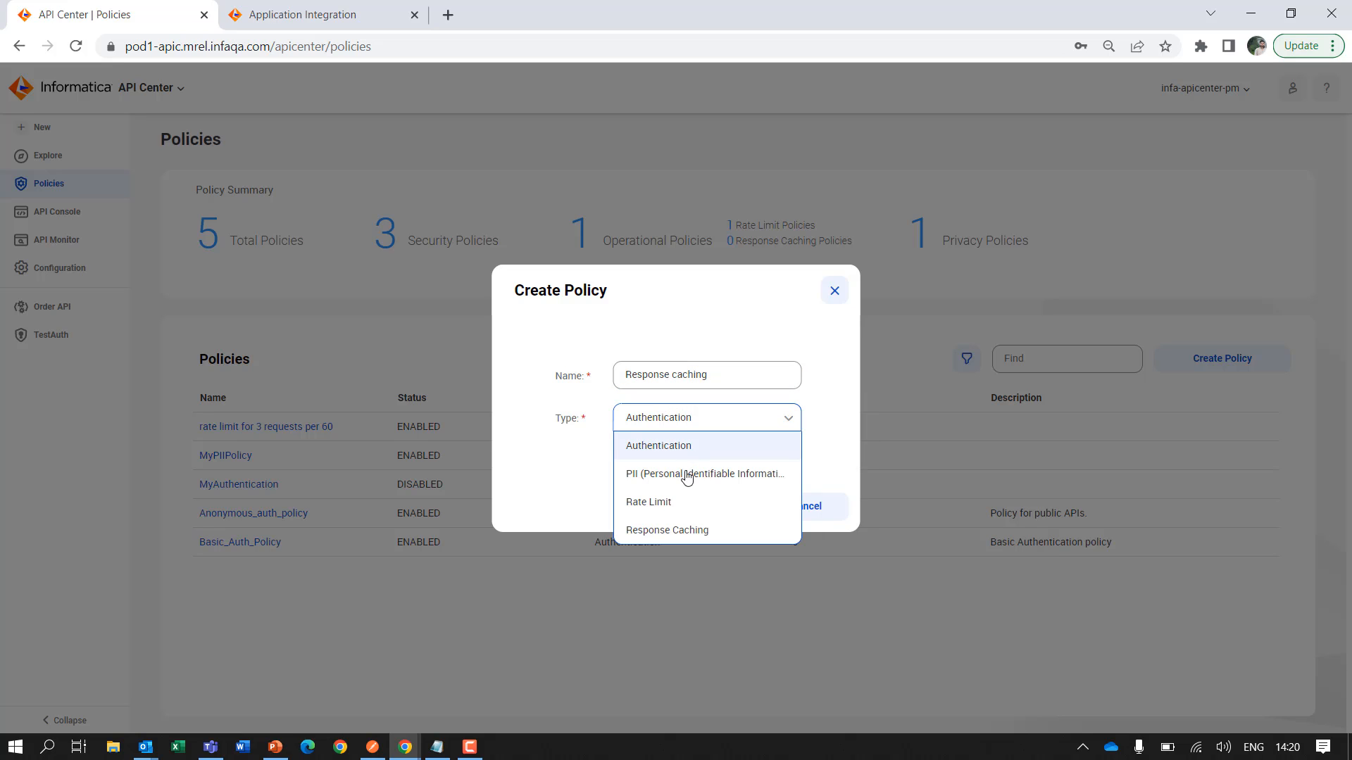
{"action": "left_click", "coordinate": [676, 530]}
{"action": "left_click", "coordinate": [711, 507]}
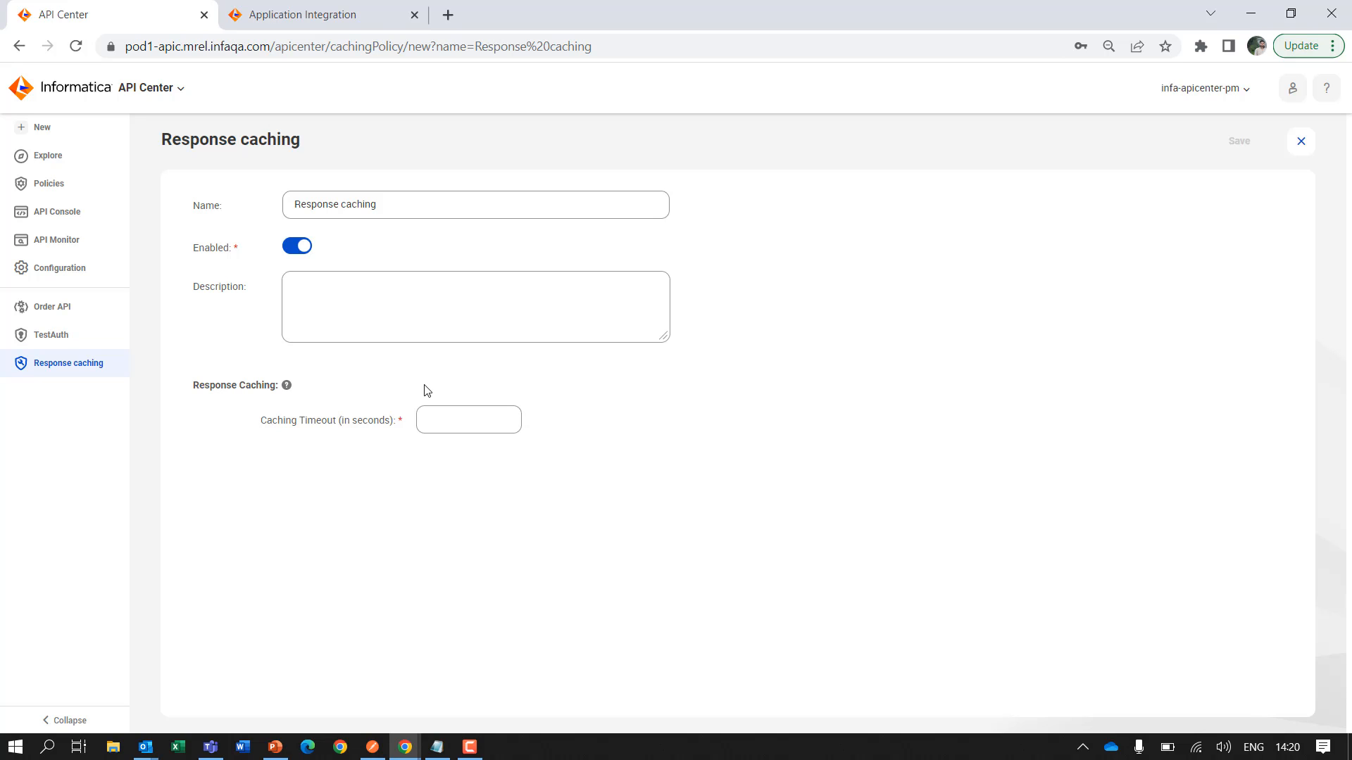
Set the response caching timeout to 60 seconds and save the policy
{"action": "left_click", "coordinate": [450, 417]}
{"action": "type", "text": "60"}
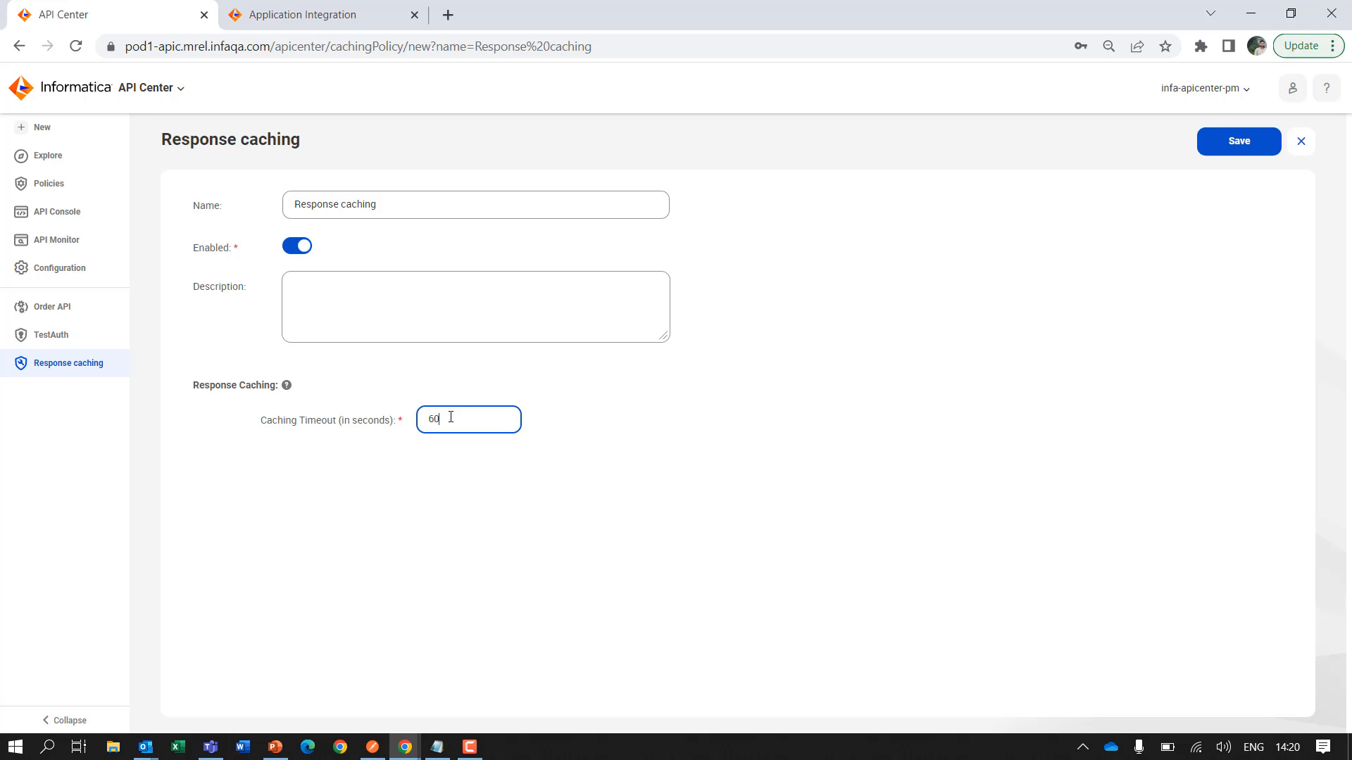
{"action": "left_click", "coordinate": [1245, 145]}
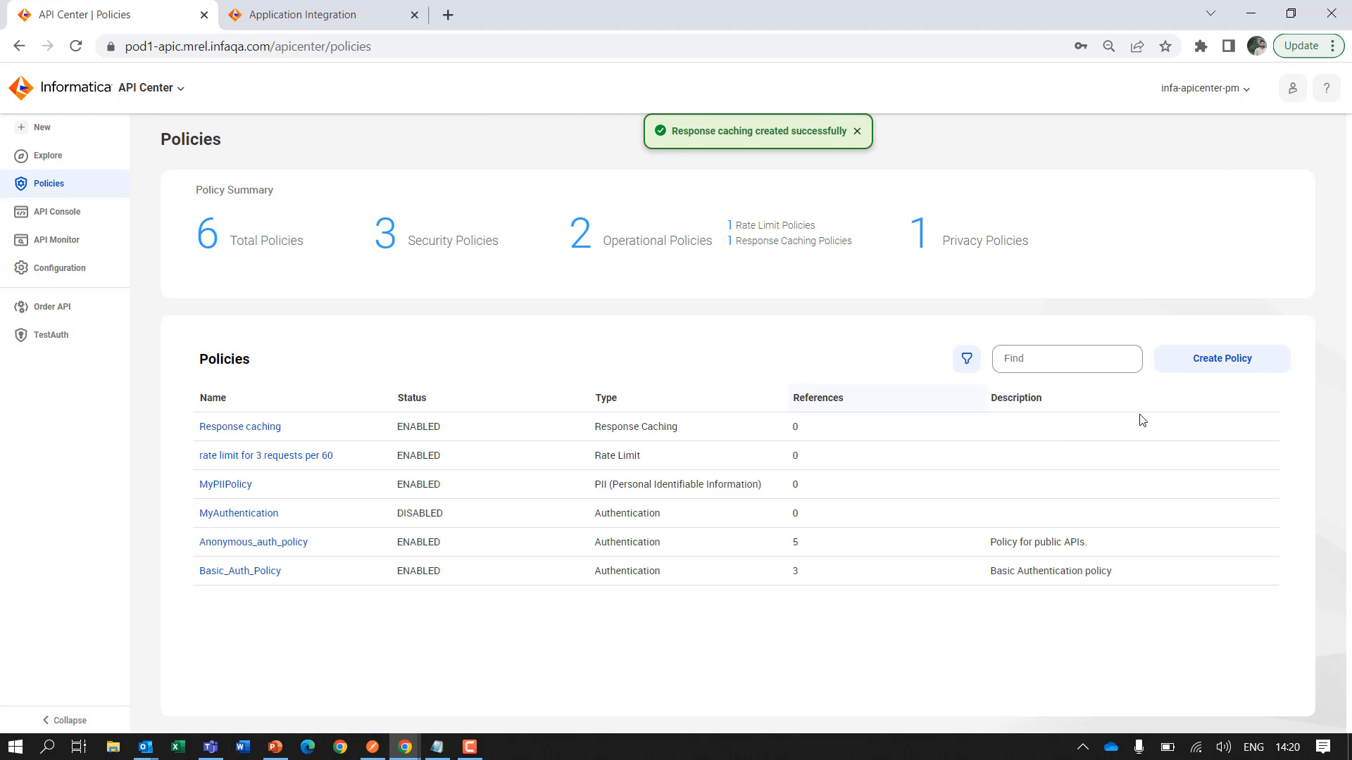
Create a policy named "Privacy Policy" of type PII (Personal Identifiable Information)
{"action": "left_click", "coordinate": [1222, 358]}
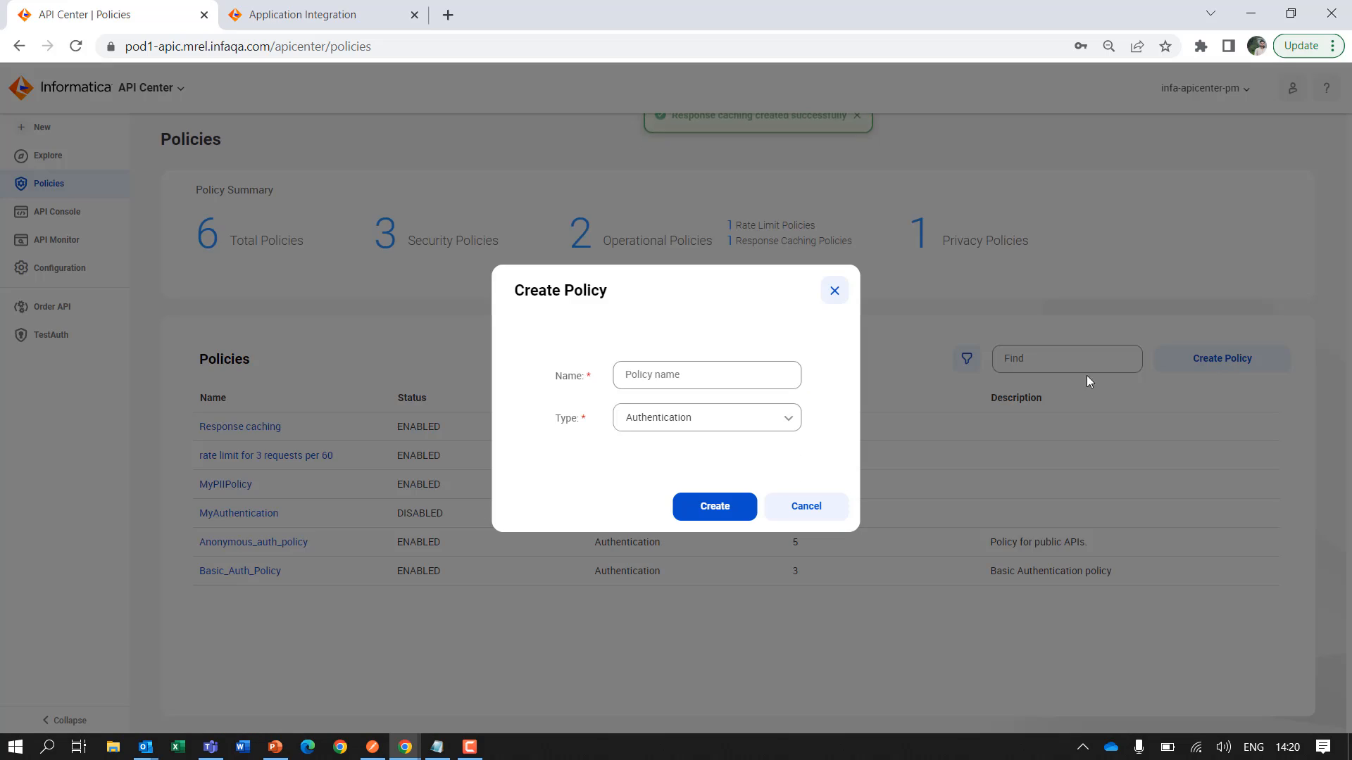
{"action": "left_click", "coordinate": [672, 373]}
{"action": "type", "text": "Pri"}
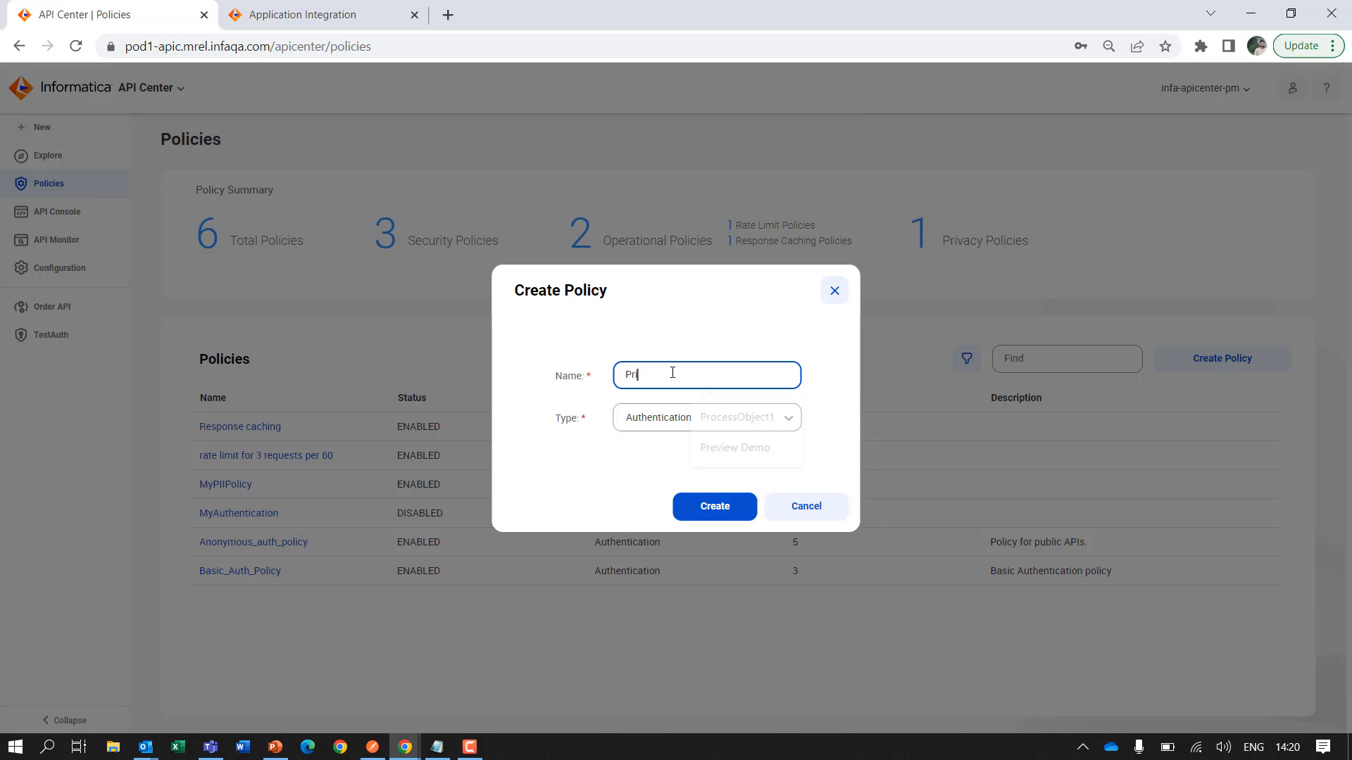
{"action": "type", "text": "vacy Policy"}
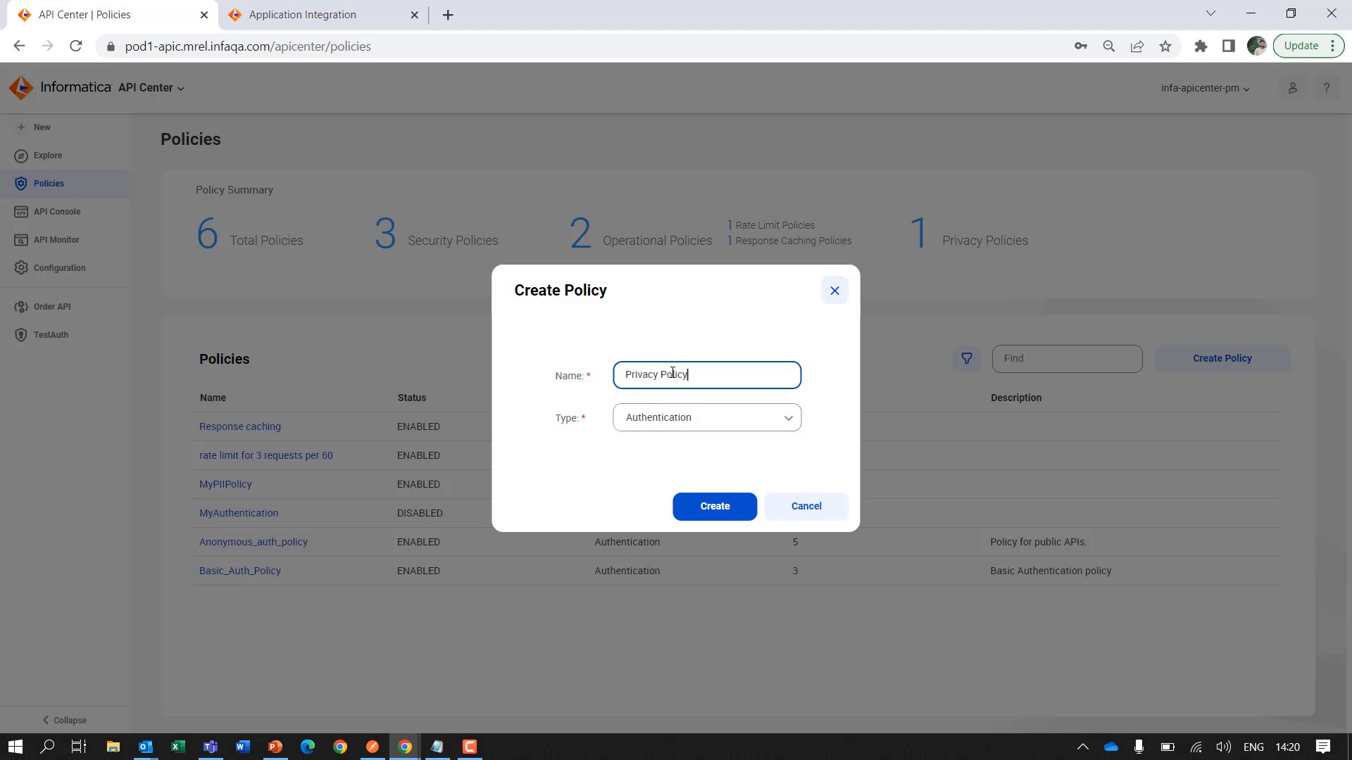
{"action": "left_click", "coordinate": [741, 420]}
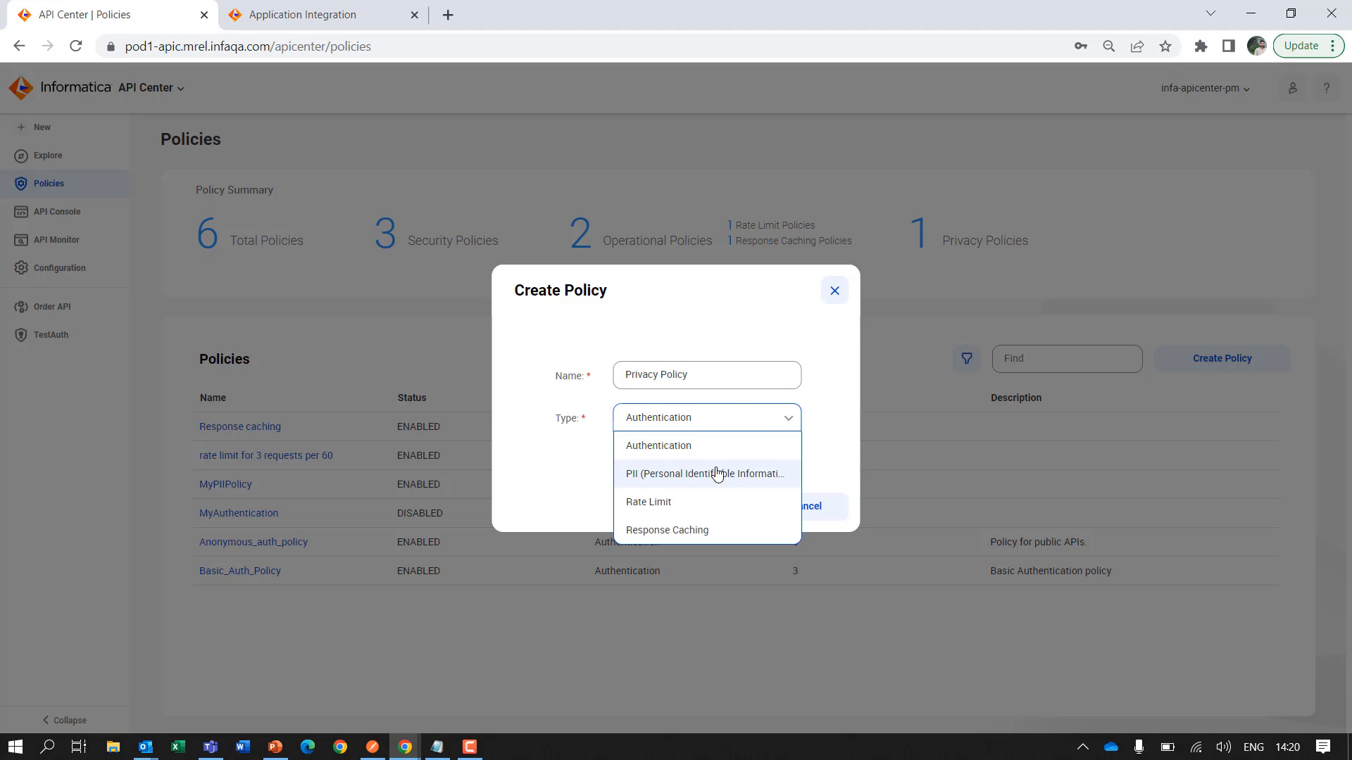
{"action": "left_click", "coordinate": [721, 474]}
{"action": "left_click", "coordinate": [706, 512]}
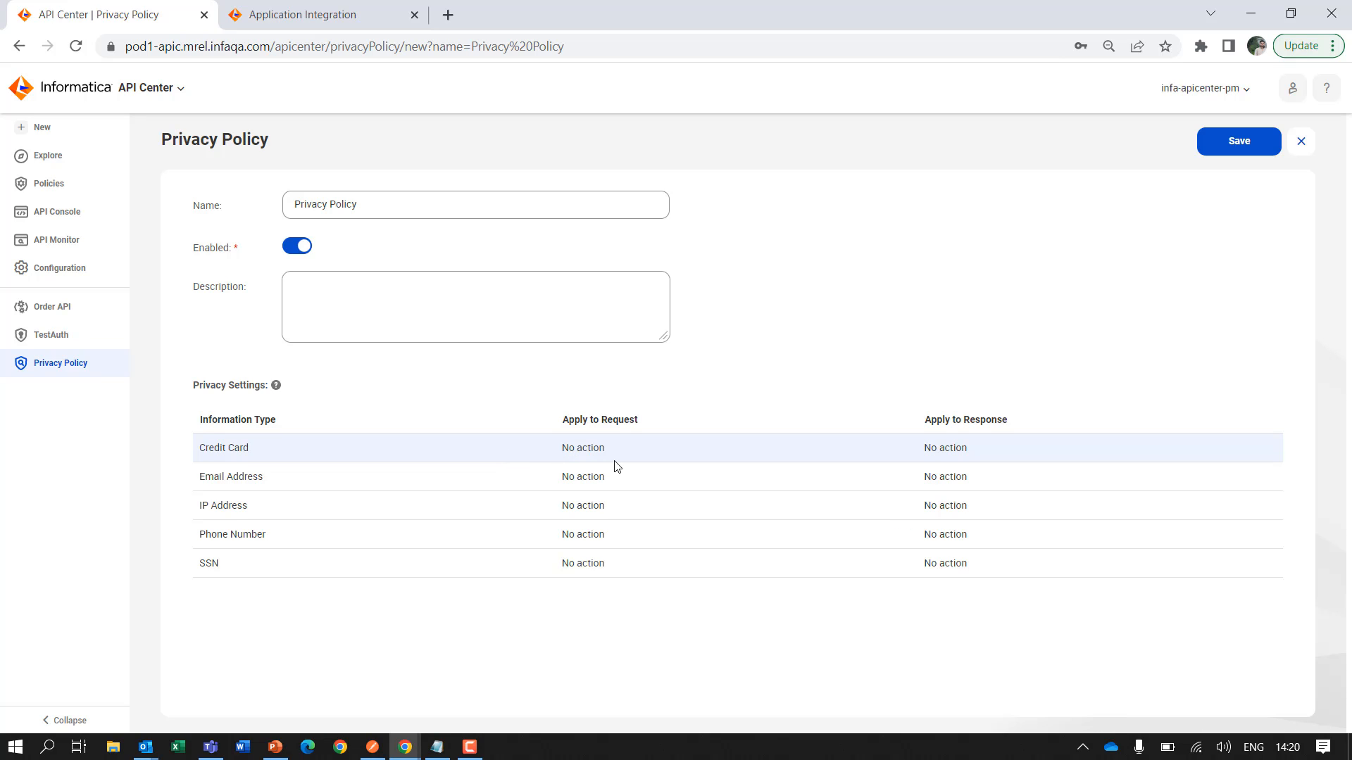
Review the request and response action options for Credit Card, leave both at No action, and save the privacy policy
{"action": "left_click", "coordinate": [649, 451]}
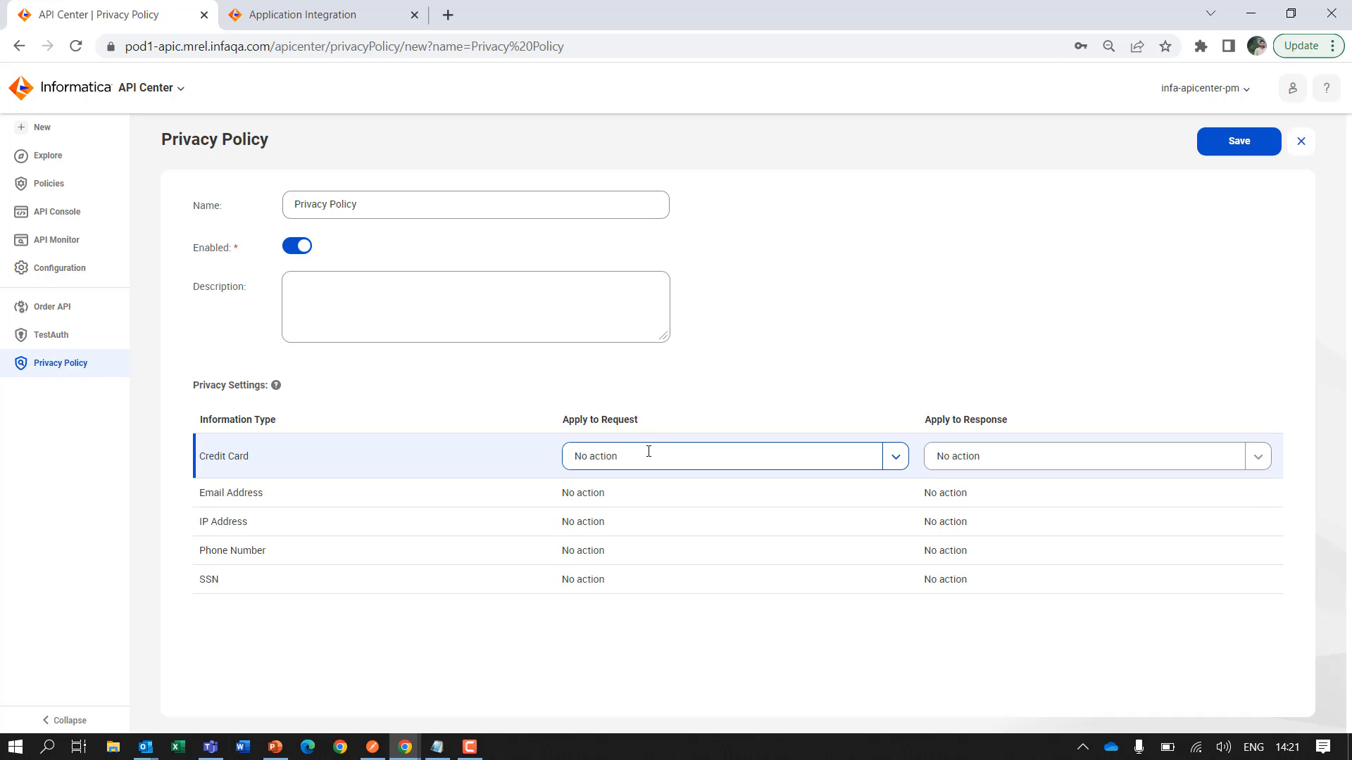
{"action": "left_click", "coordinate": [896, 457]}
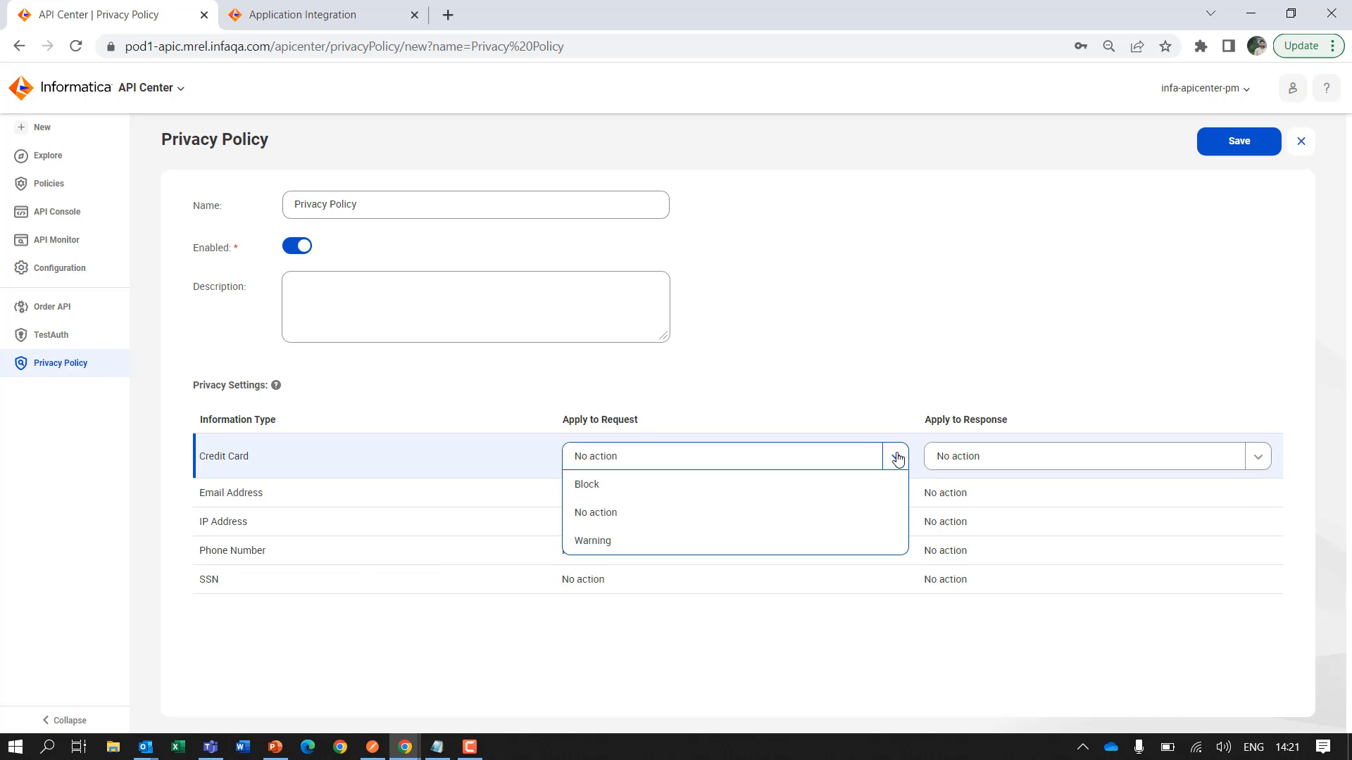
{"action": "left_click", "coordinate": [1256, 465]}
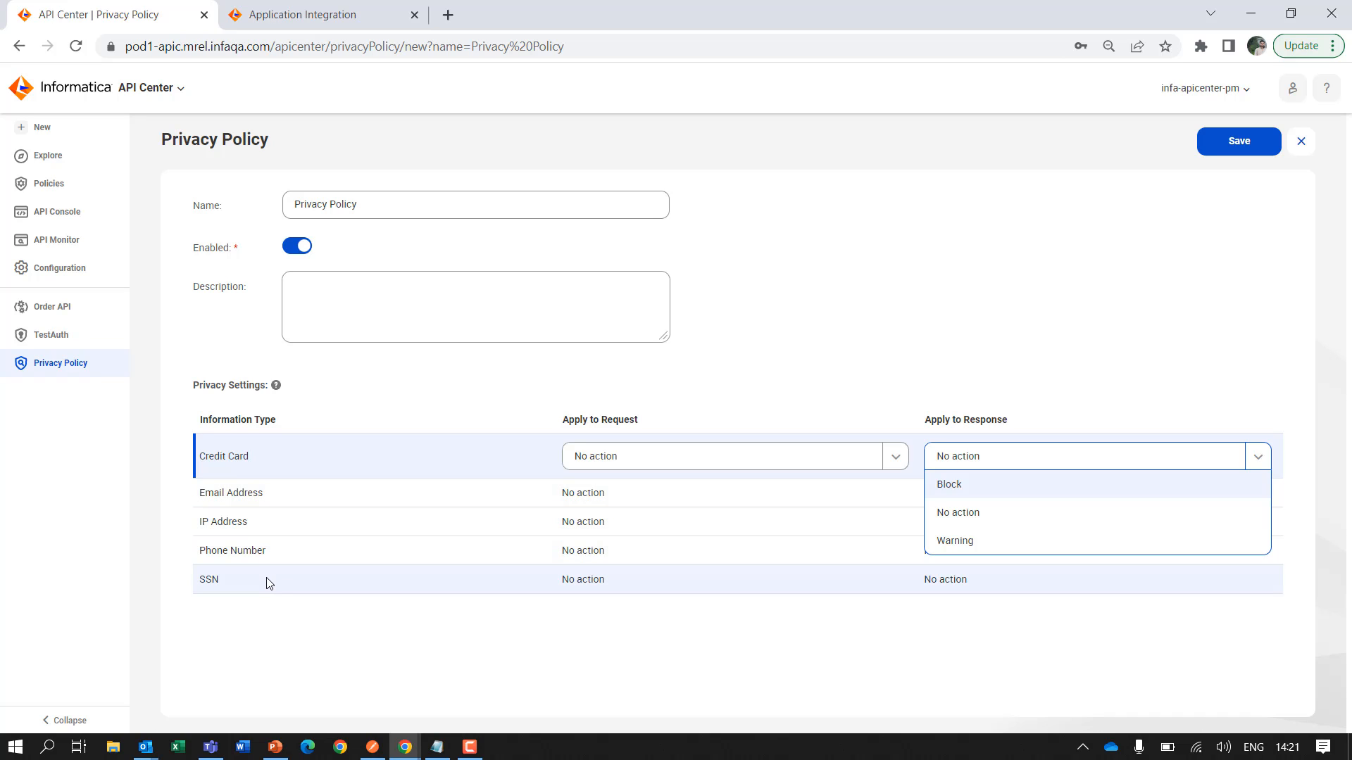
{"action": "left_click", "coordinate": [1265, 158]}
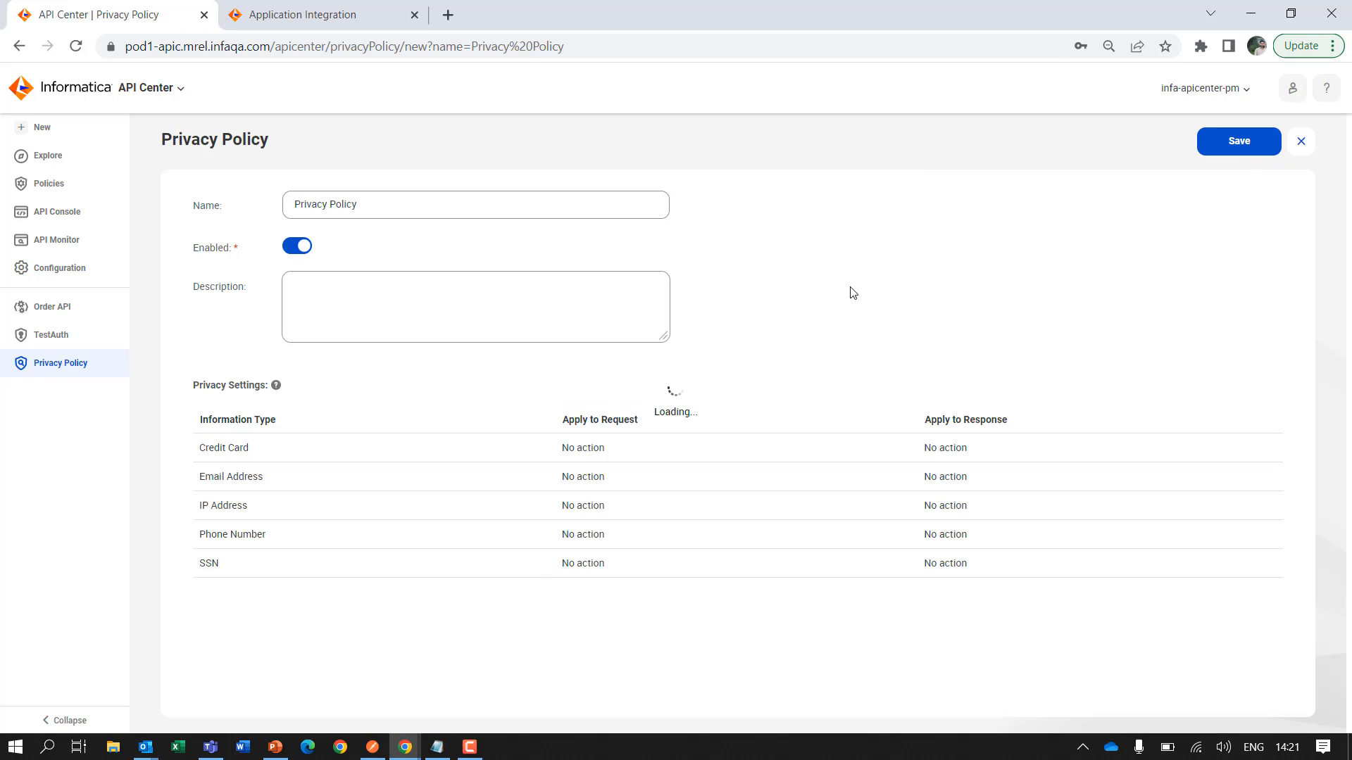
Return to the Order API and open its API-level Security policy settings
{"action": "left_click", "coordinate": [60, 319]}
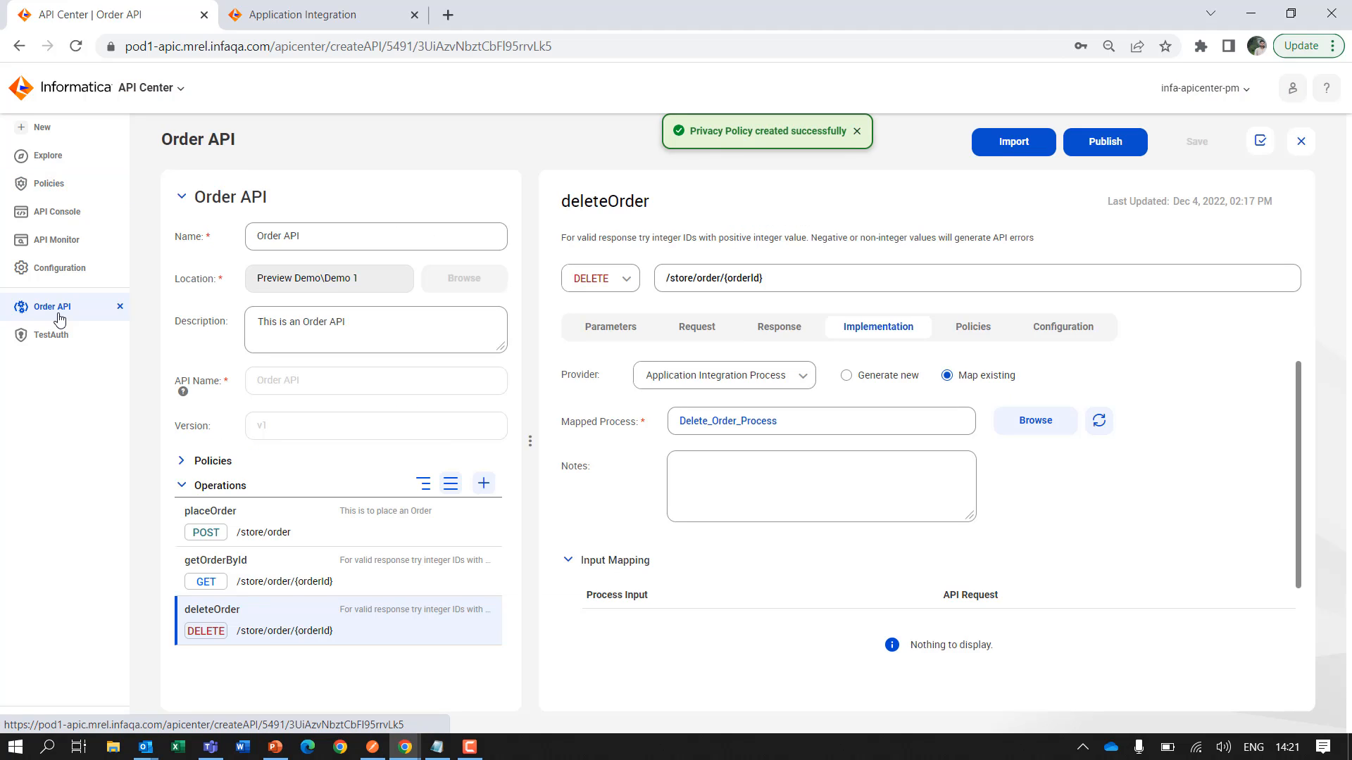
{"action": "left_click", "coordinate": [183, 466]}
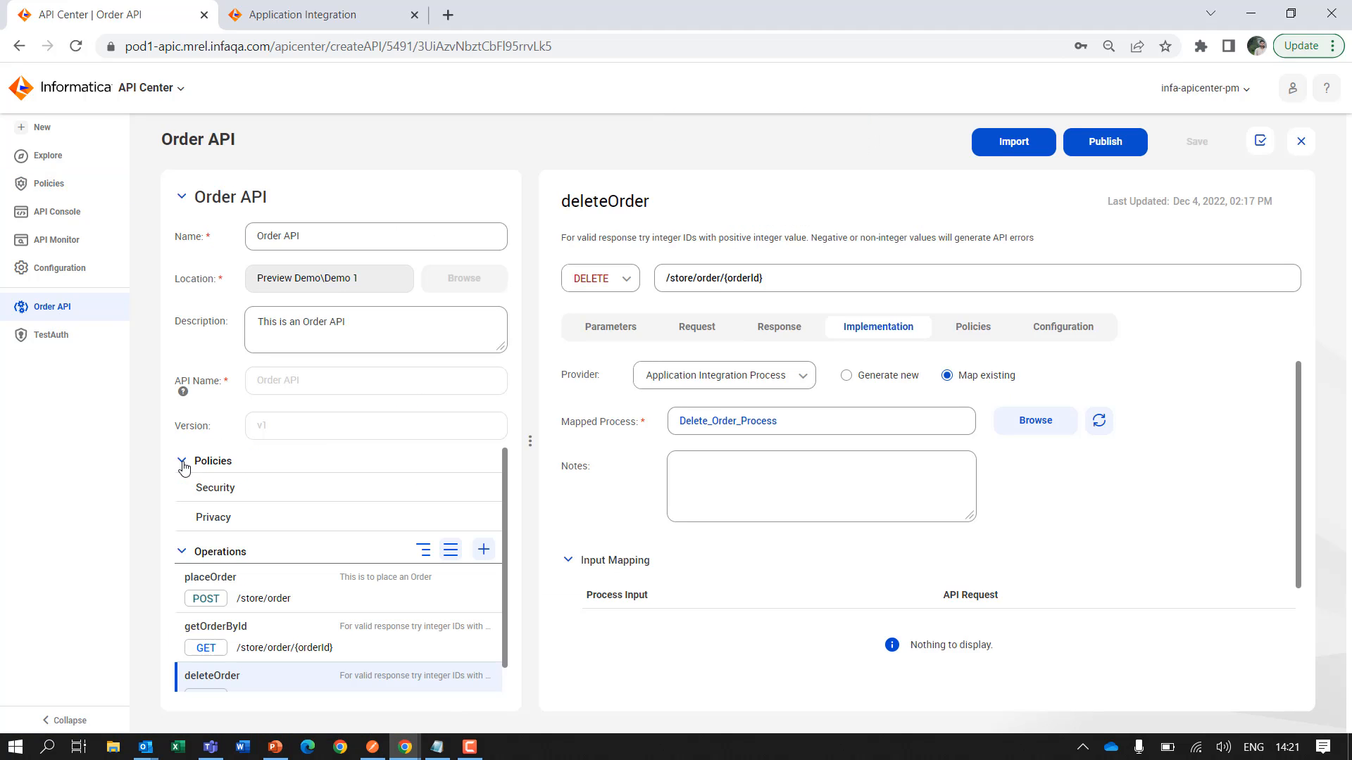
{"action": "left_click", "coordinate": [224, 488]}
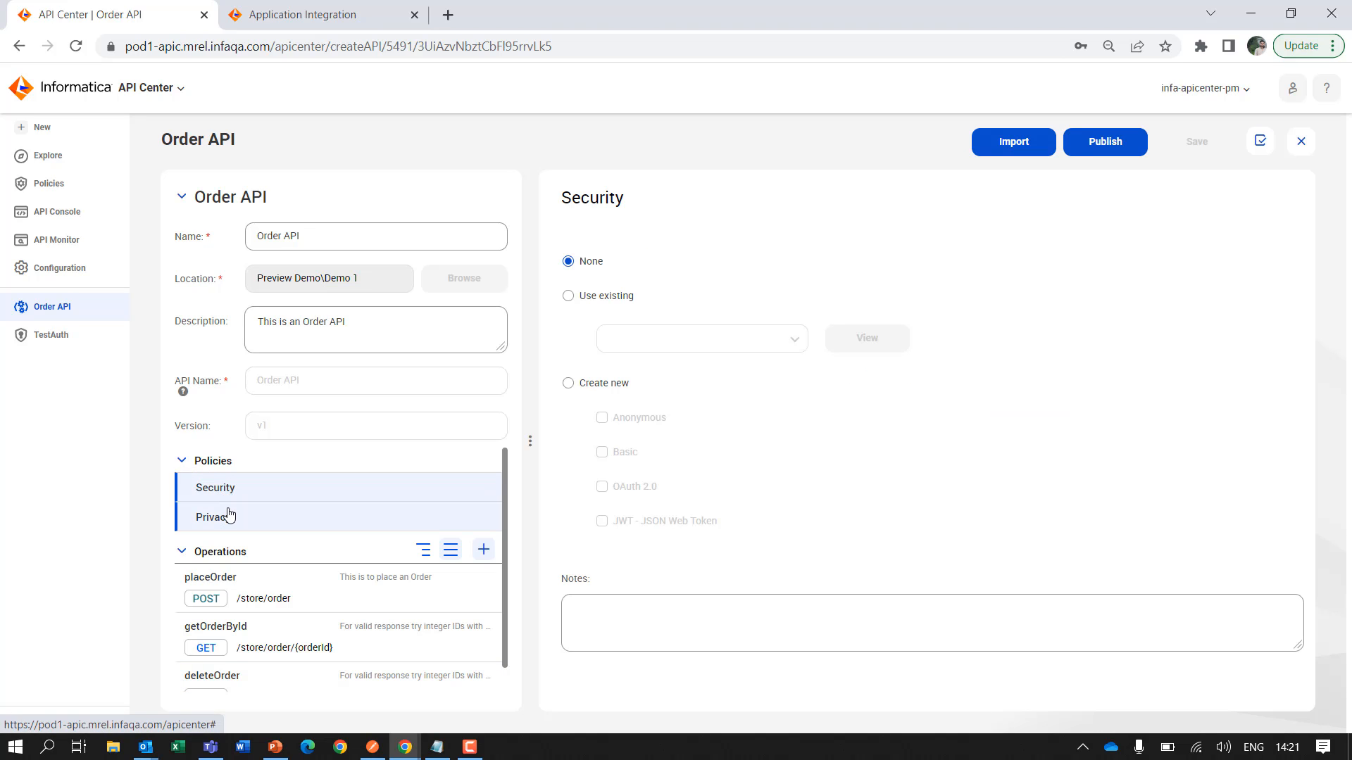
{"action": "left_click", "coordinate": [230, 516]}
{"action": "left_click", "coordinate": [240, 495]}
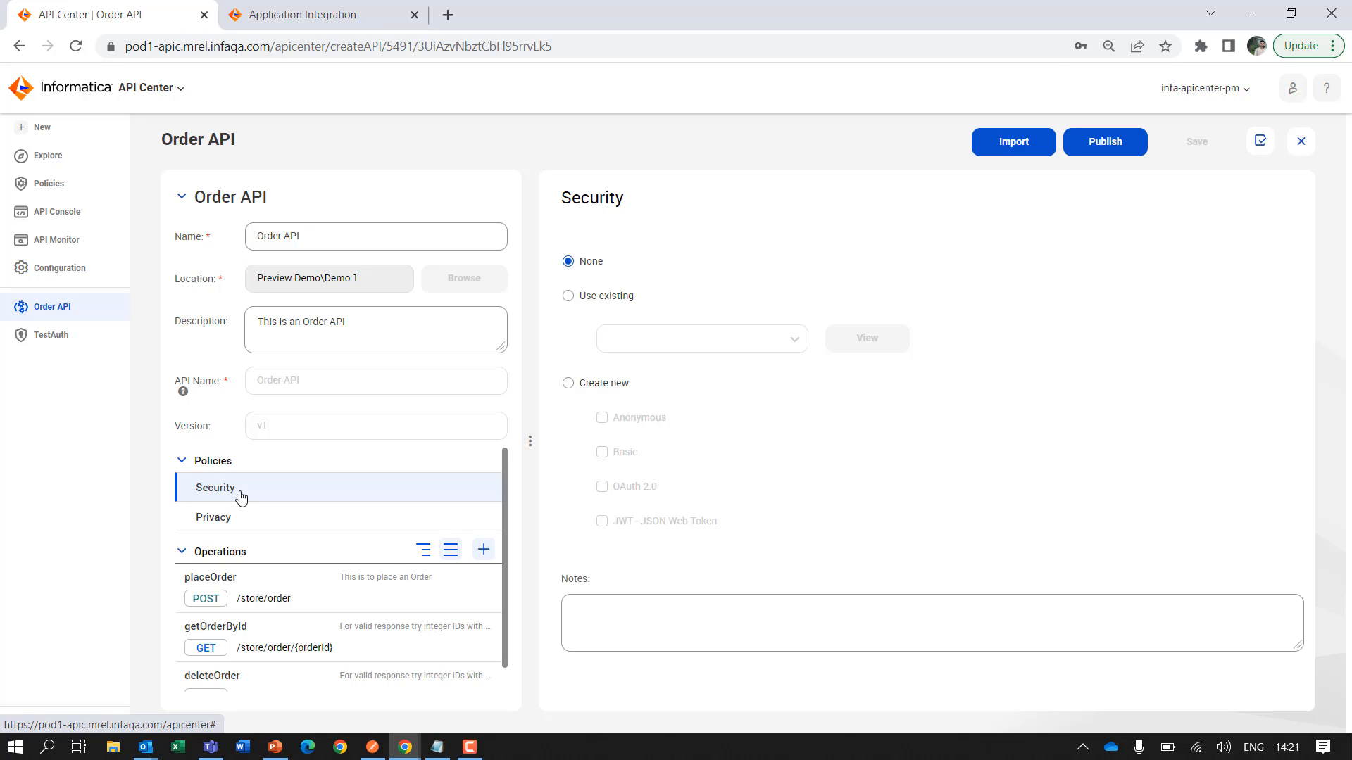
Review the existing-policy and create-new options for API security, leave security at None, and view the Privacy settings
{"action": "left_click", "coordinate": [567, 297]}
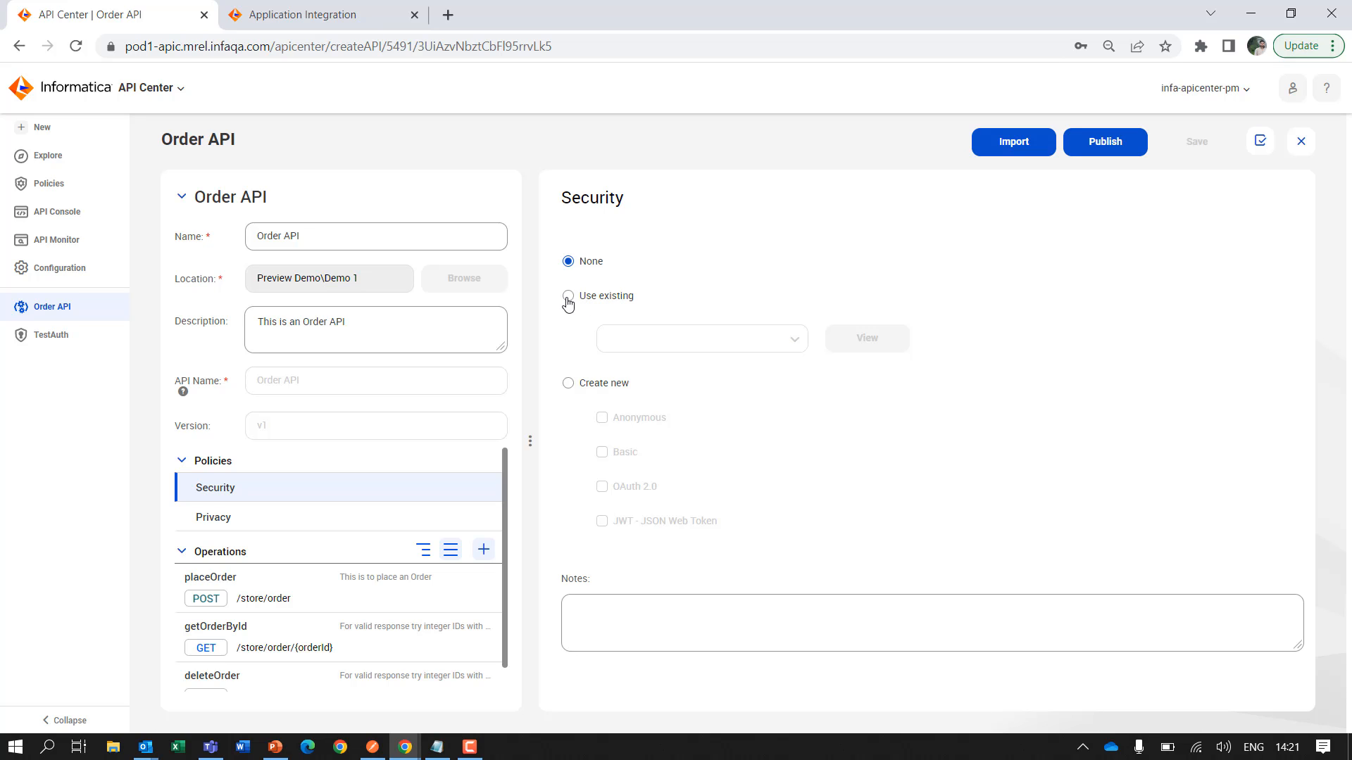
{"action": "left_click", "coordinate": [790, 345]}
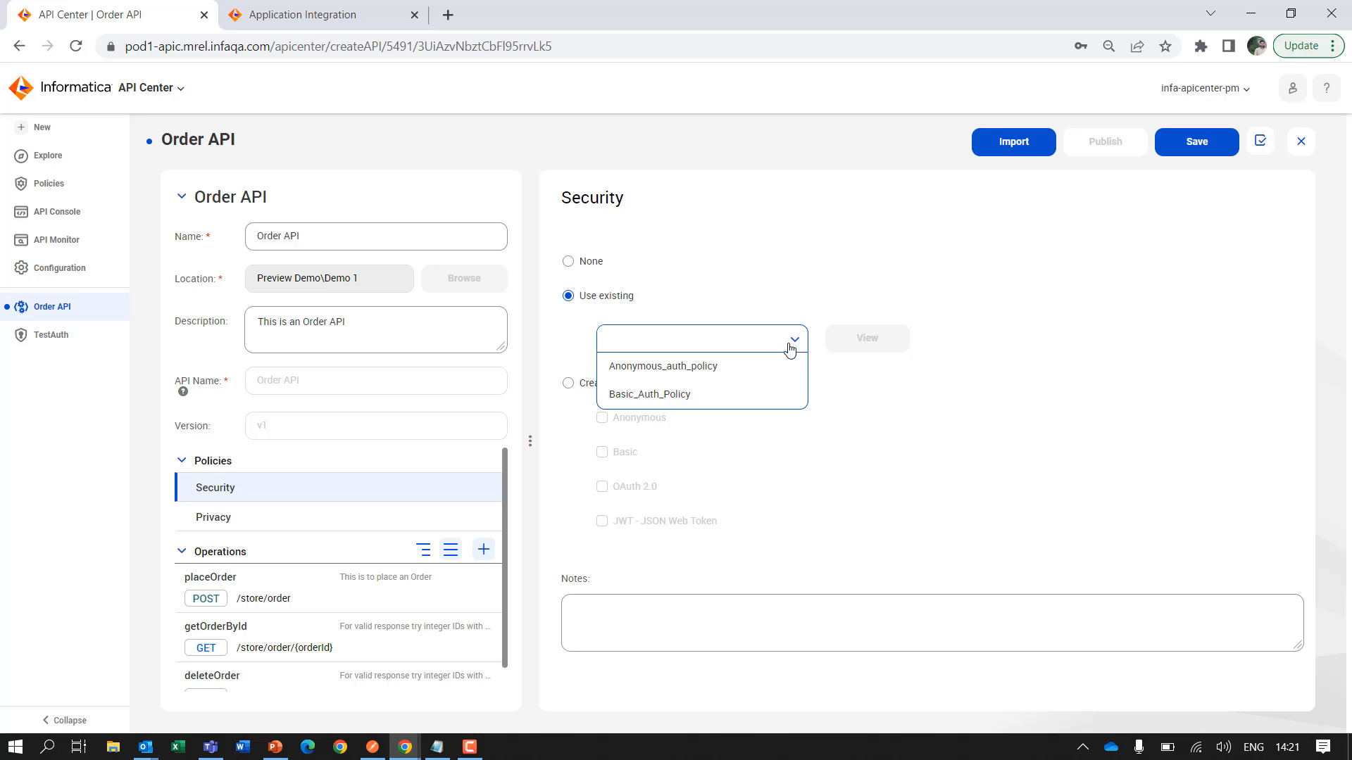
{"action": "left_click", "coordinate": [790, 348]}
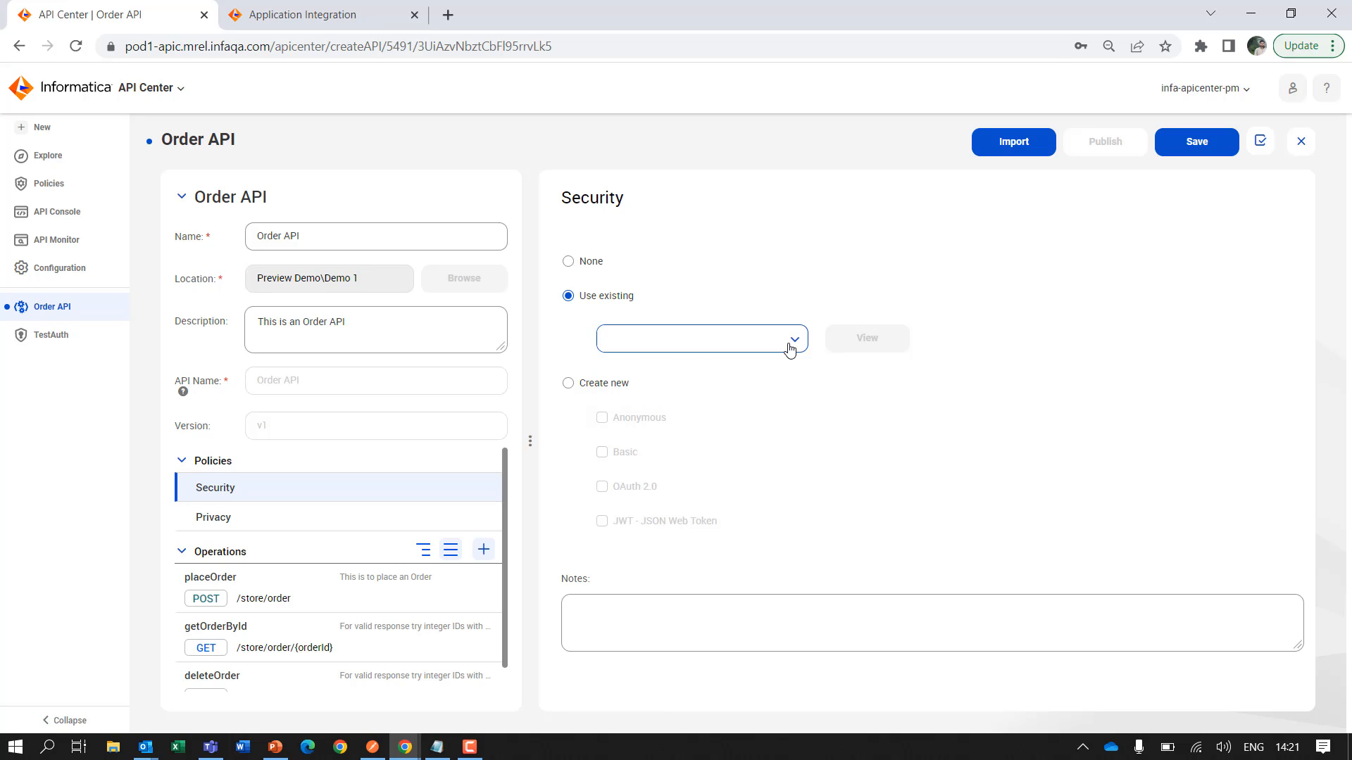
{"action": "left_click", "coordinate": [568, 384]}
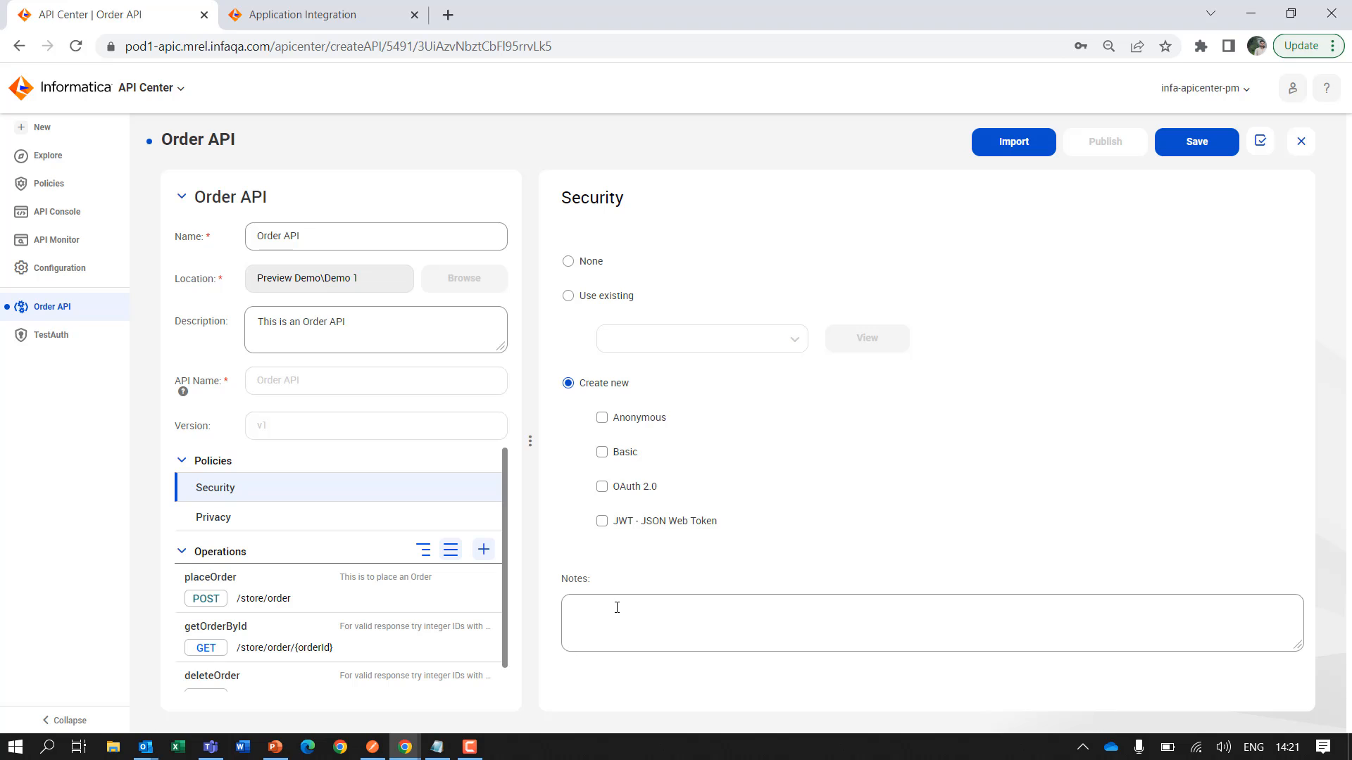
{"action": "left_click", "coordinate": [570, 263]}
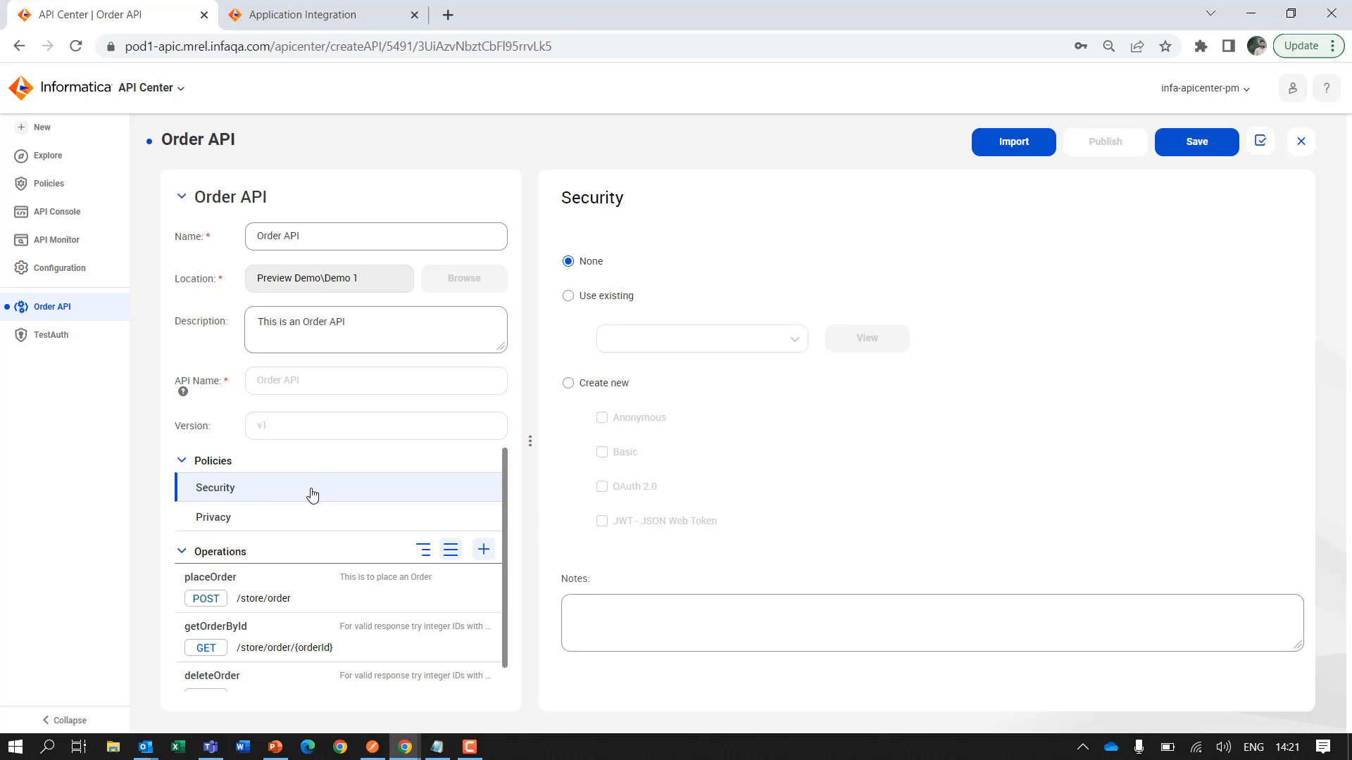
{"action": "left_click", "coordinate": [314, 519]}
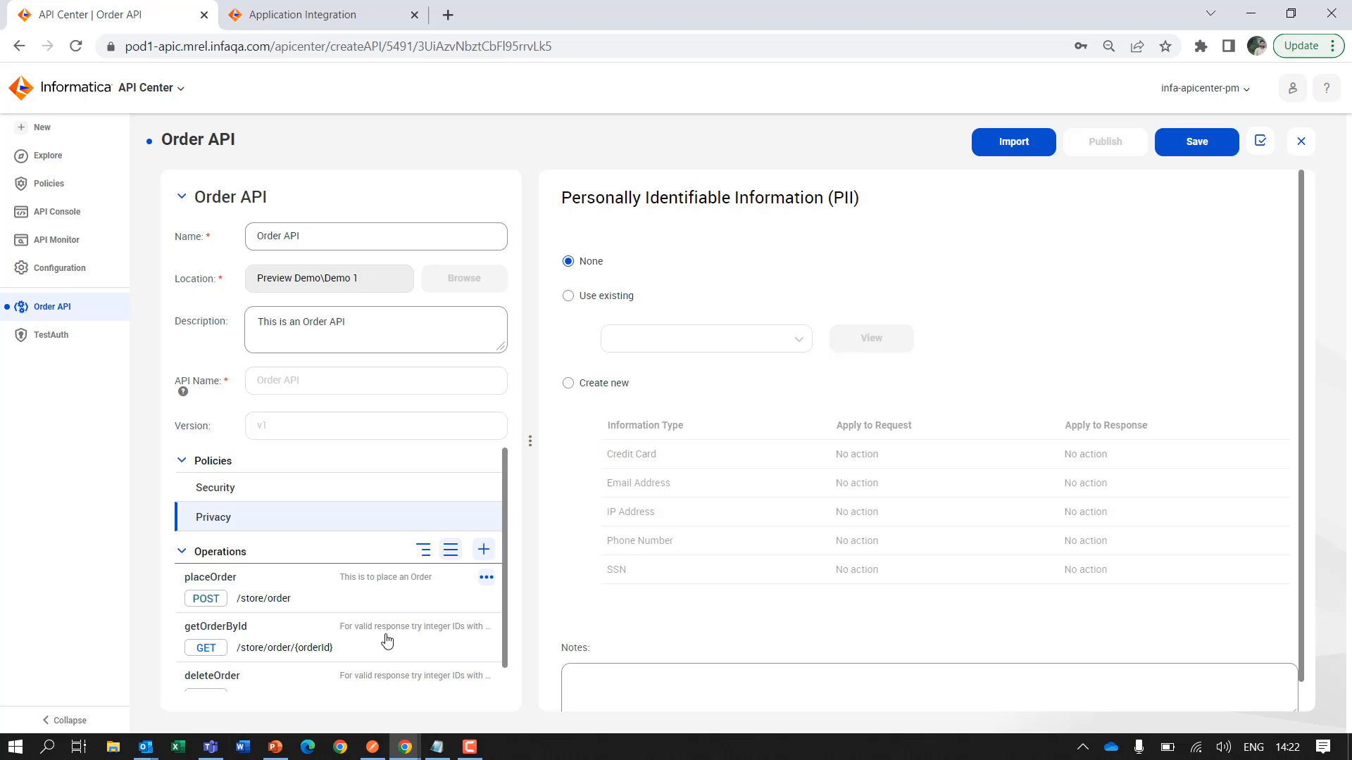
Apply the existing "rate limit for 3 requests per 60" policy to the placeOrder operation
{"action": "left_click", "coordinate": [386, 598]}
{"action": "left_click", "coordinate": [973, 330]}
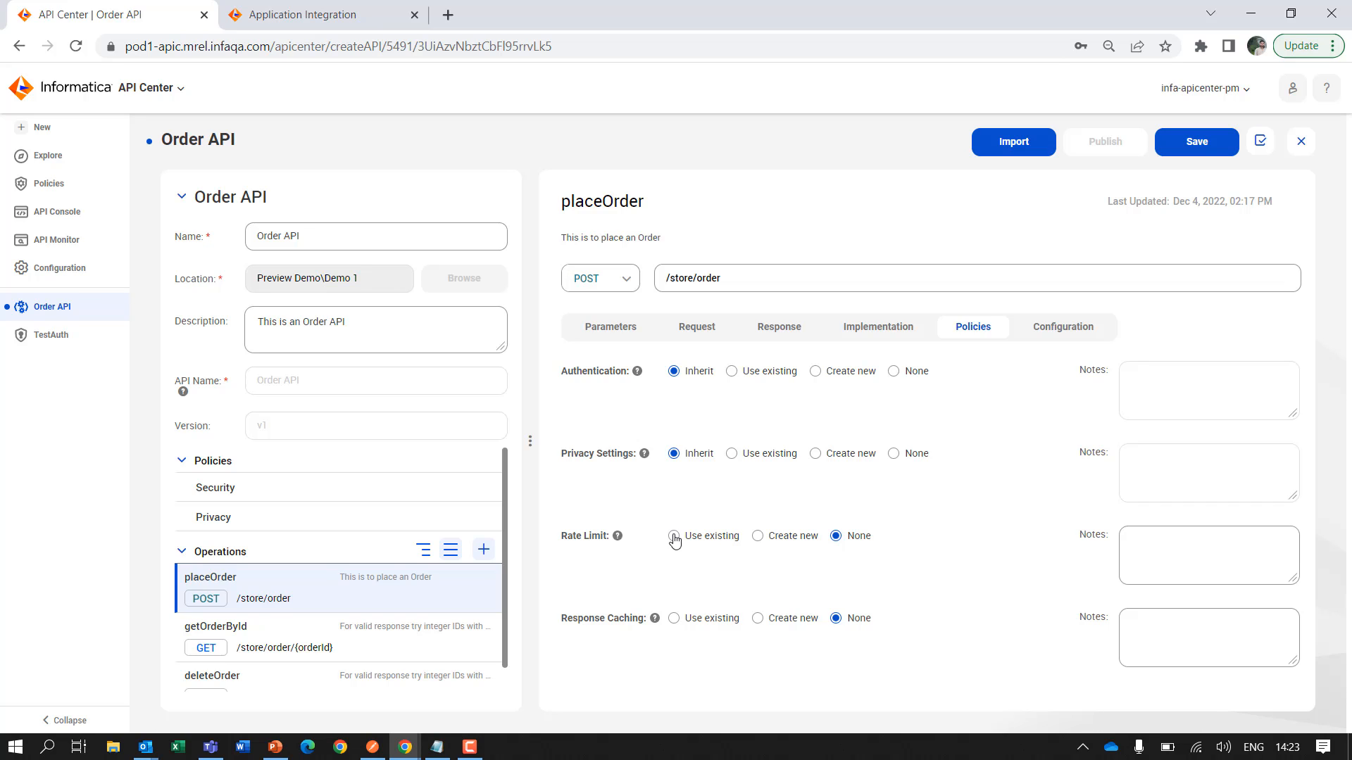
{"action": "left_click", "coordinate": [674, 537]}
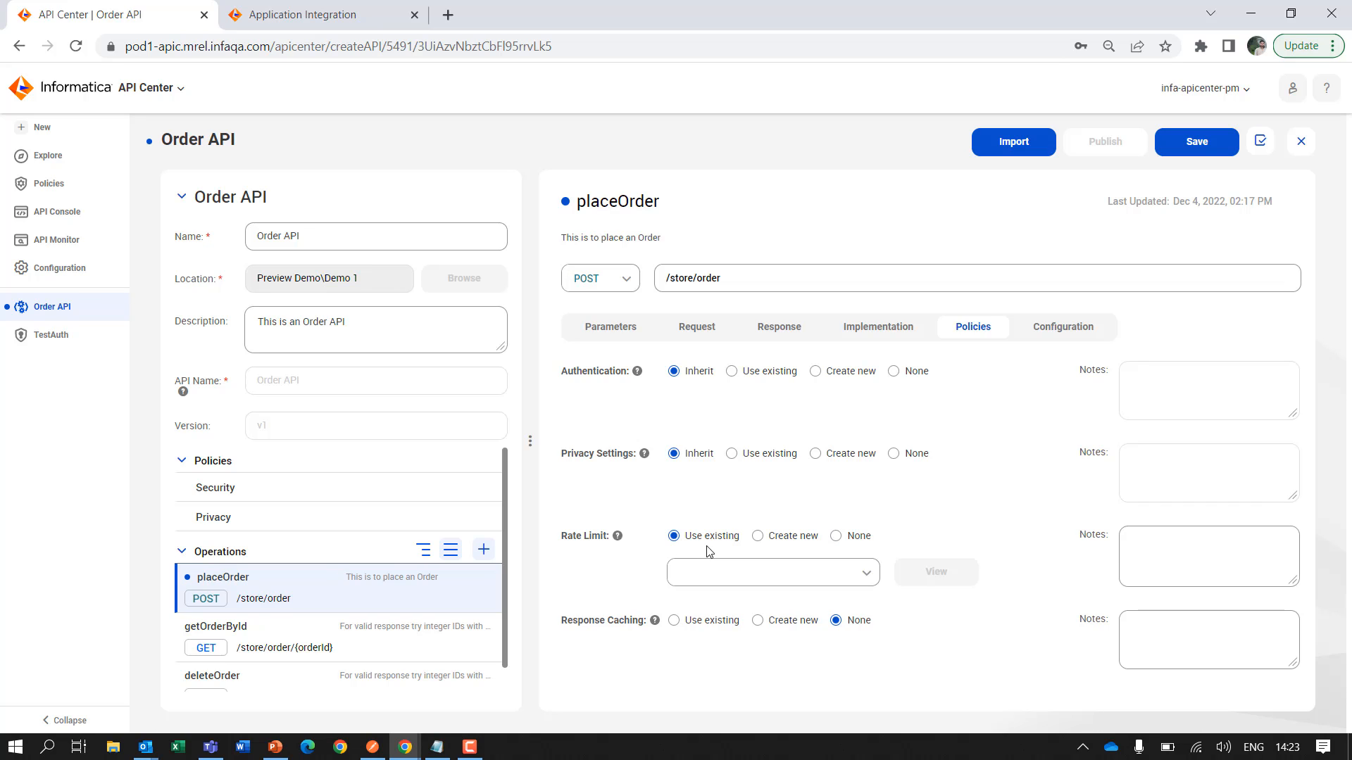
{"action": "left_click", "coordinate": [863, 575]}
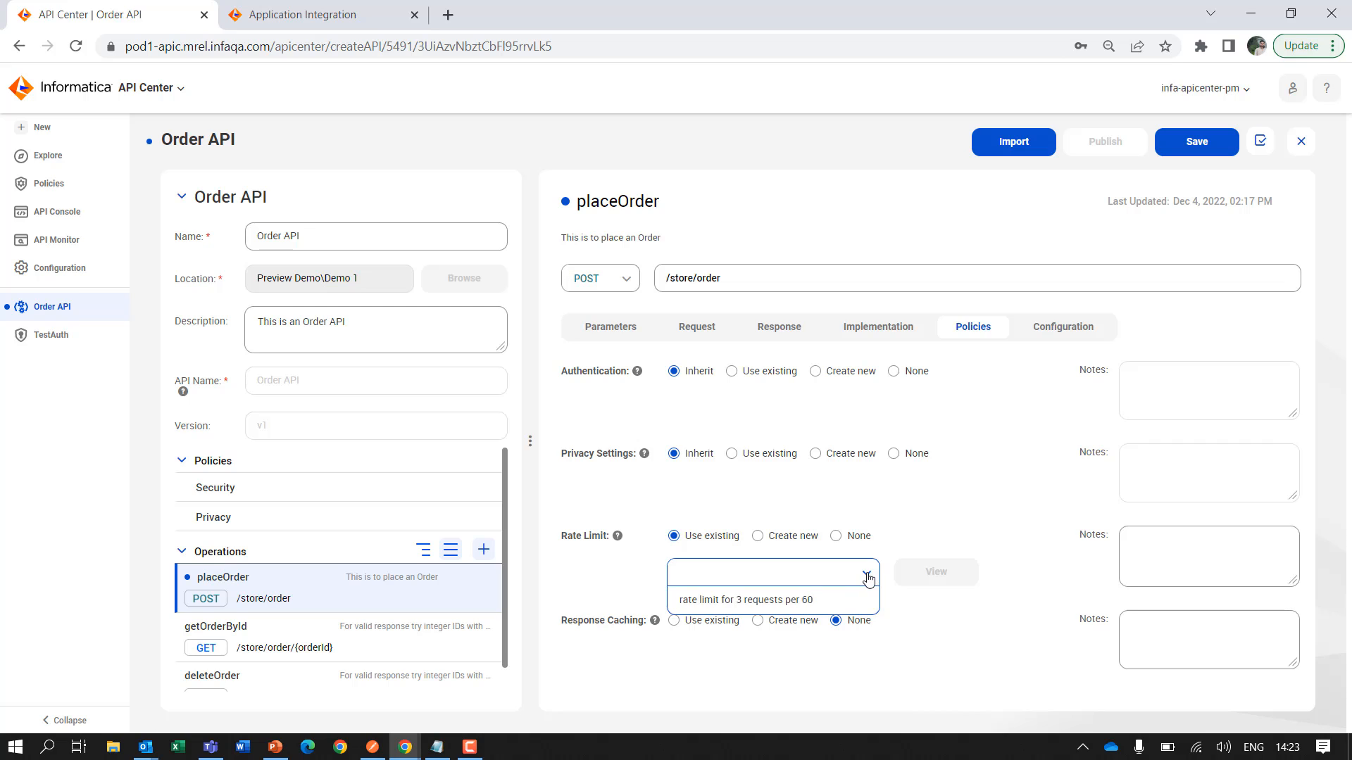
{"action": "left_click", "coordinate": [827, 600]}
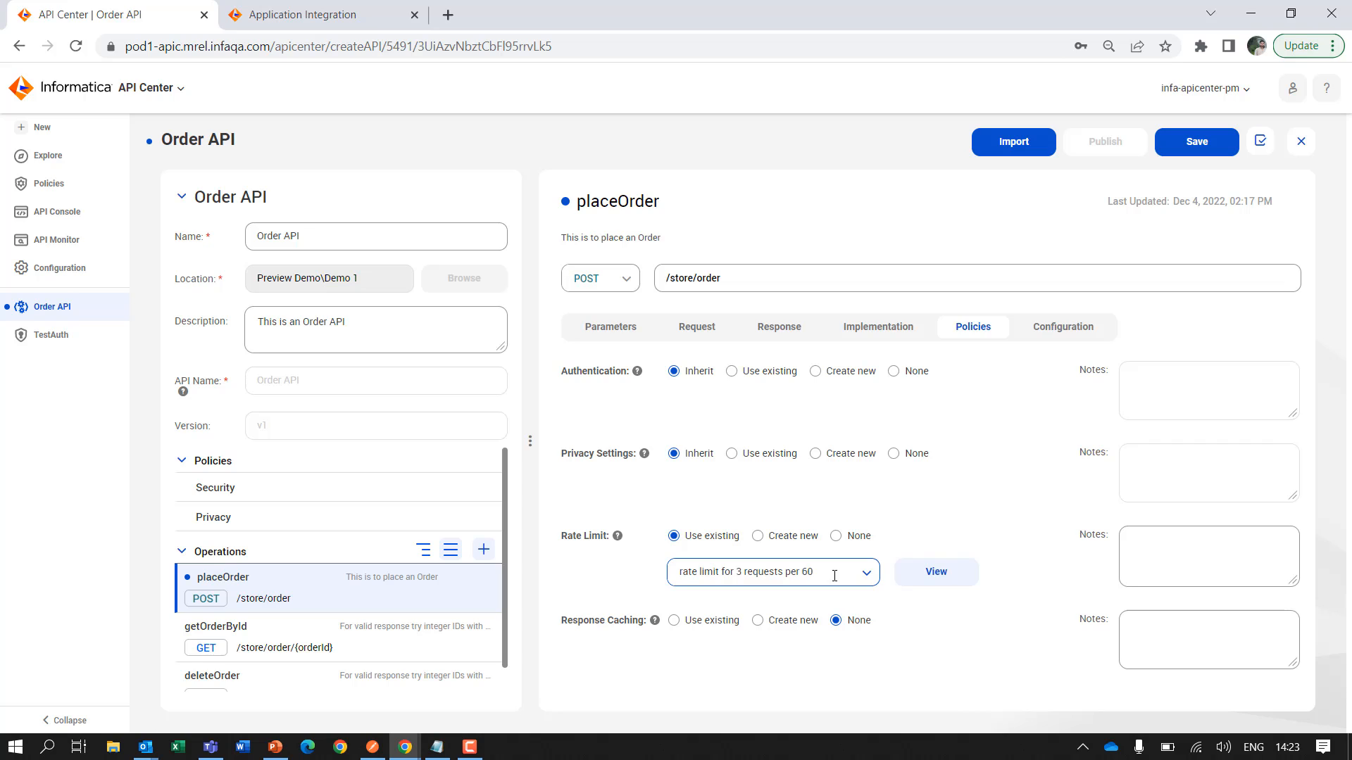
Add the rate limit note "Please do not go beyond this limit" to placeOrder and save the API
{"action": "left_click", "coordinate": [1154, 547]}
{"action": "type", "text": "Thi"}
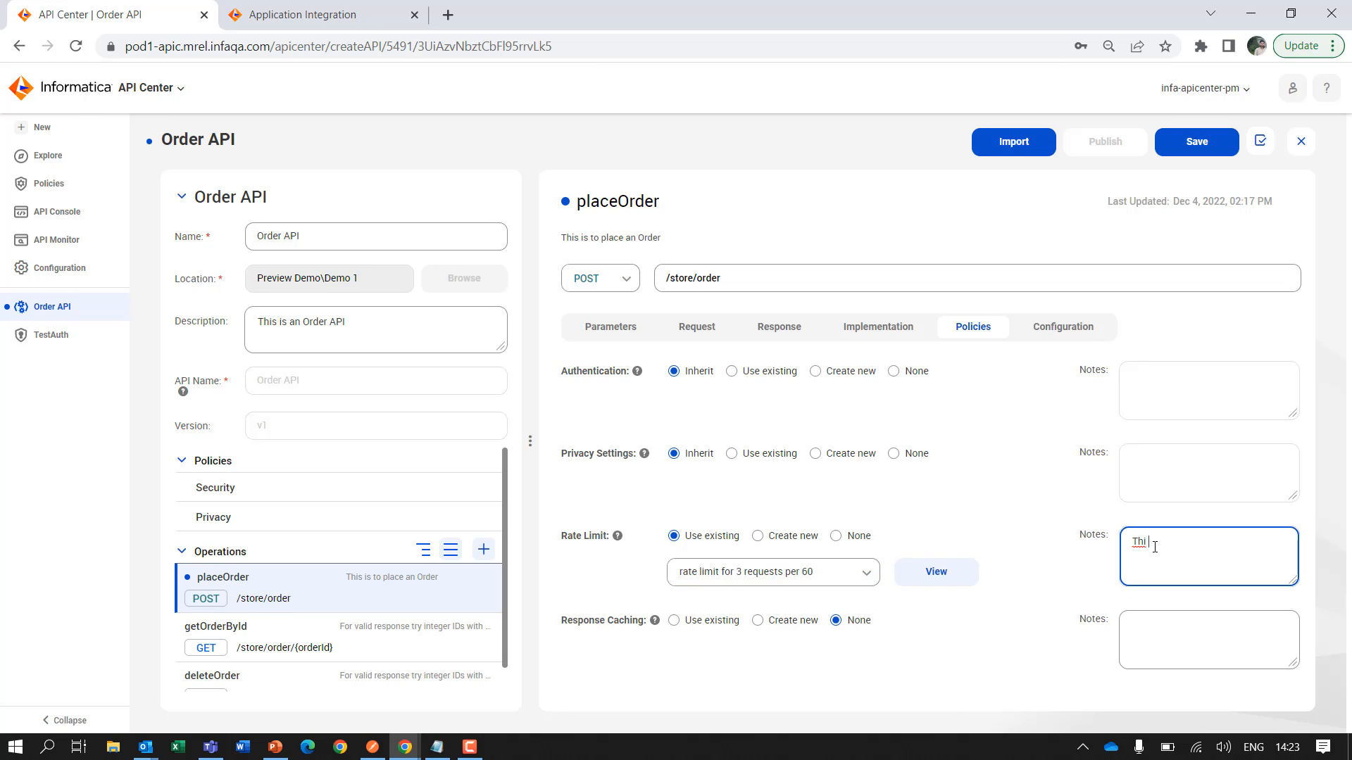
{"action": "key", "text": "BackSpace"}
{"action": "key", "text": "BackSpace"}
{"action": "key", "text": "BackSpace"}
{"action": "type", "text": "Please f"}
{"action": "key", "text": "BackSpace"}
{"action": "type", "text": "do not go beyond"}
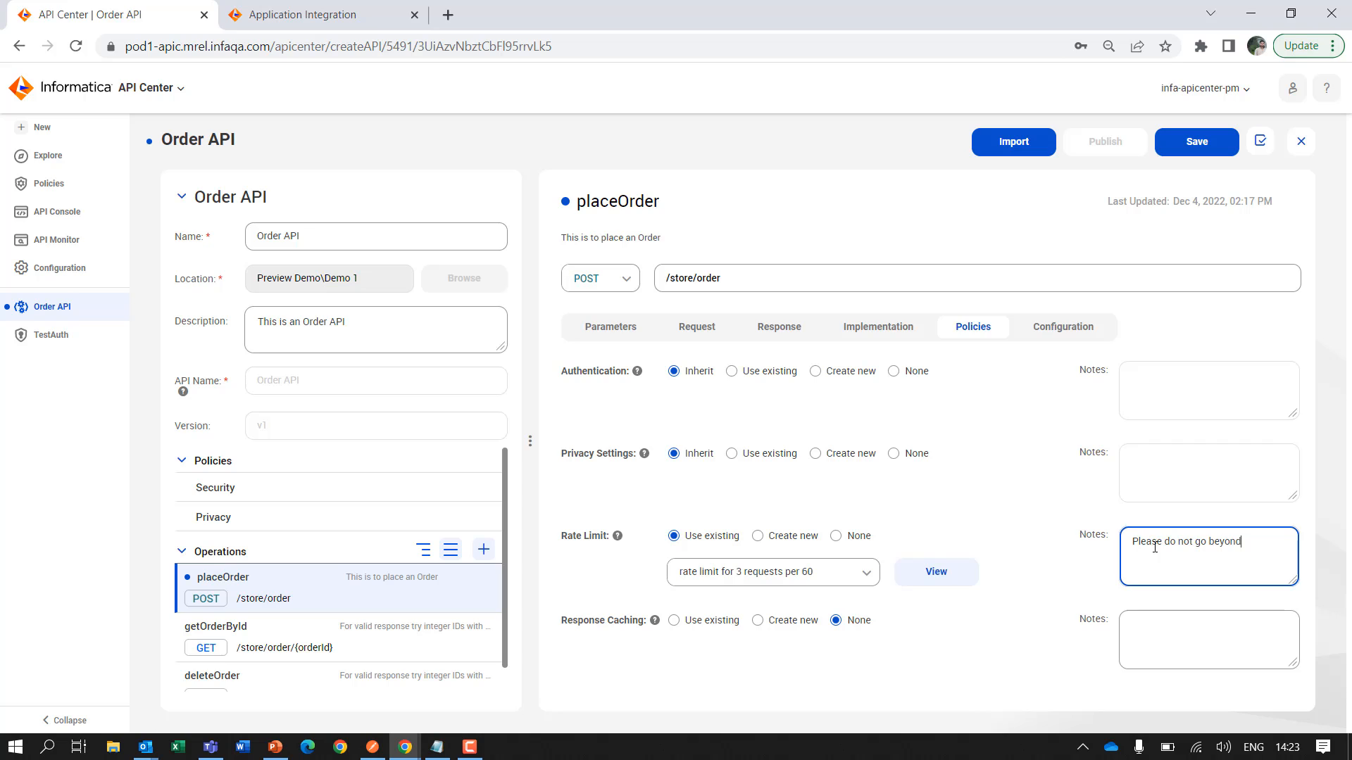
{"action": "type", "text": " this limit"}
{"action": "left_click", "coordinate": [1198, 141]}
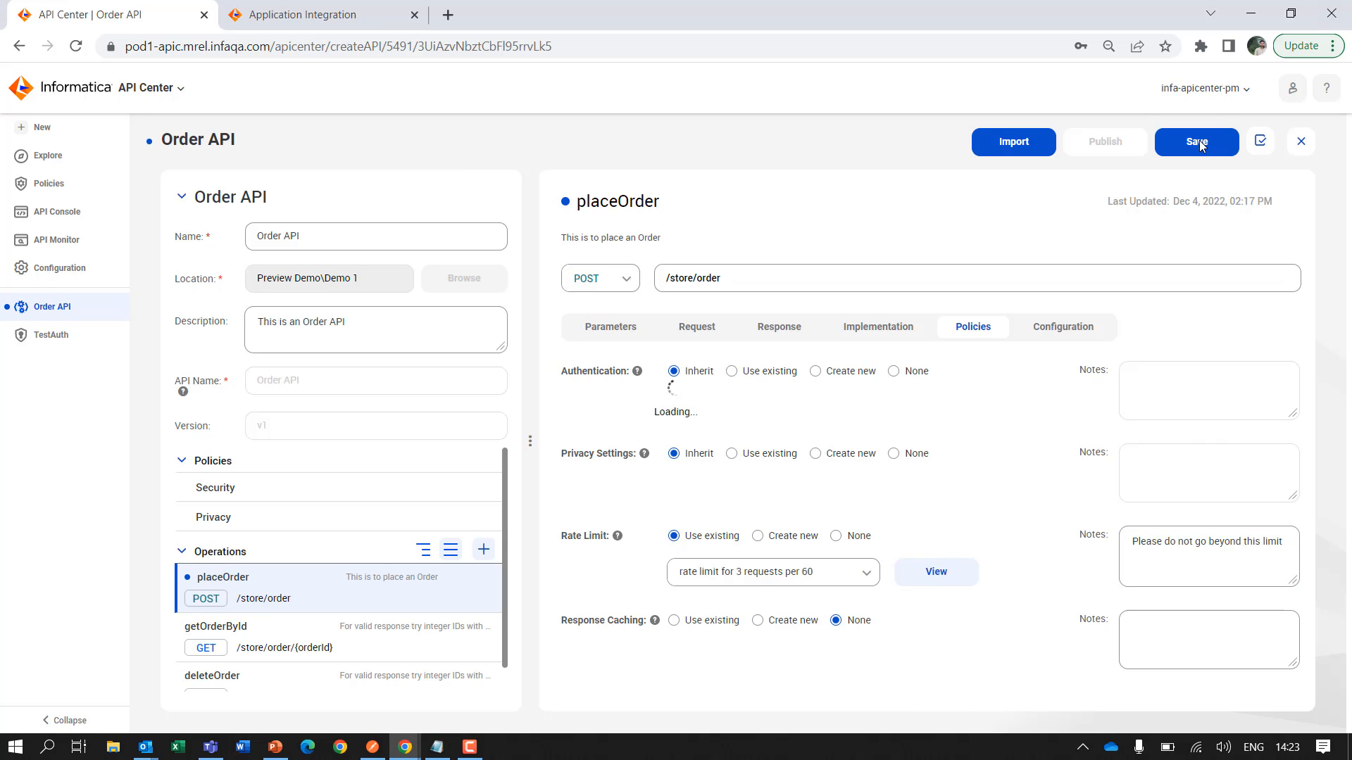
Check placeOrder's timeout configuration and publish the API under the name "Order API rev1"
{"action": "left_click", "coordinate": [1080, 338]}
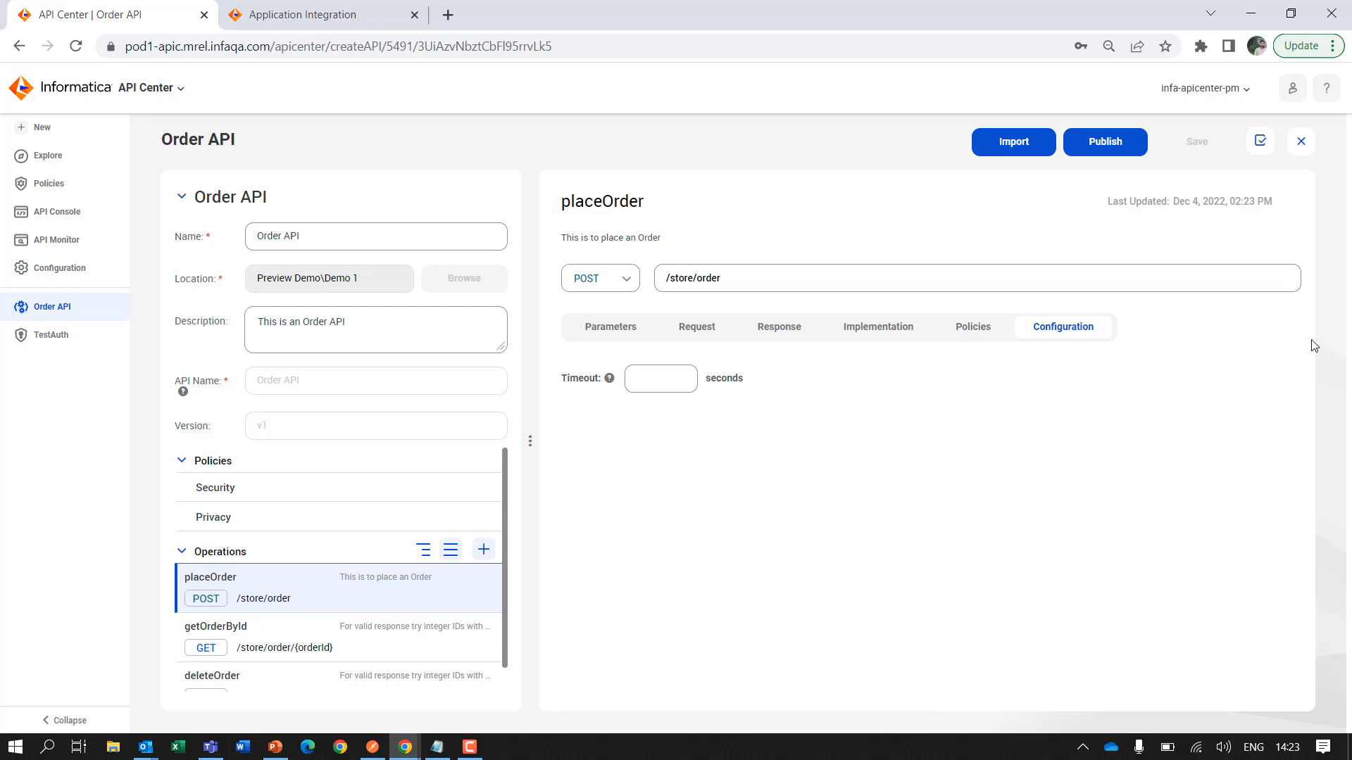
{"action": "left_click", "coordinate": [1122, 143]}
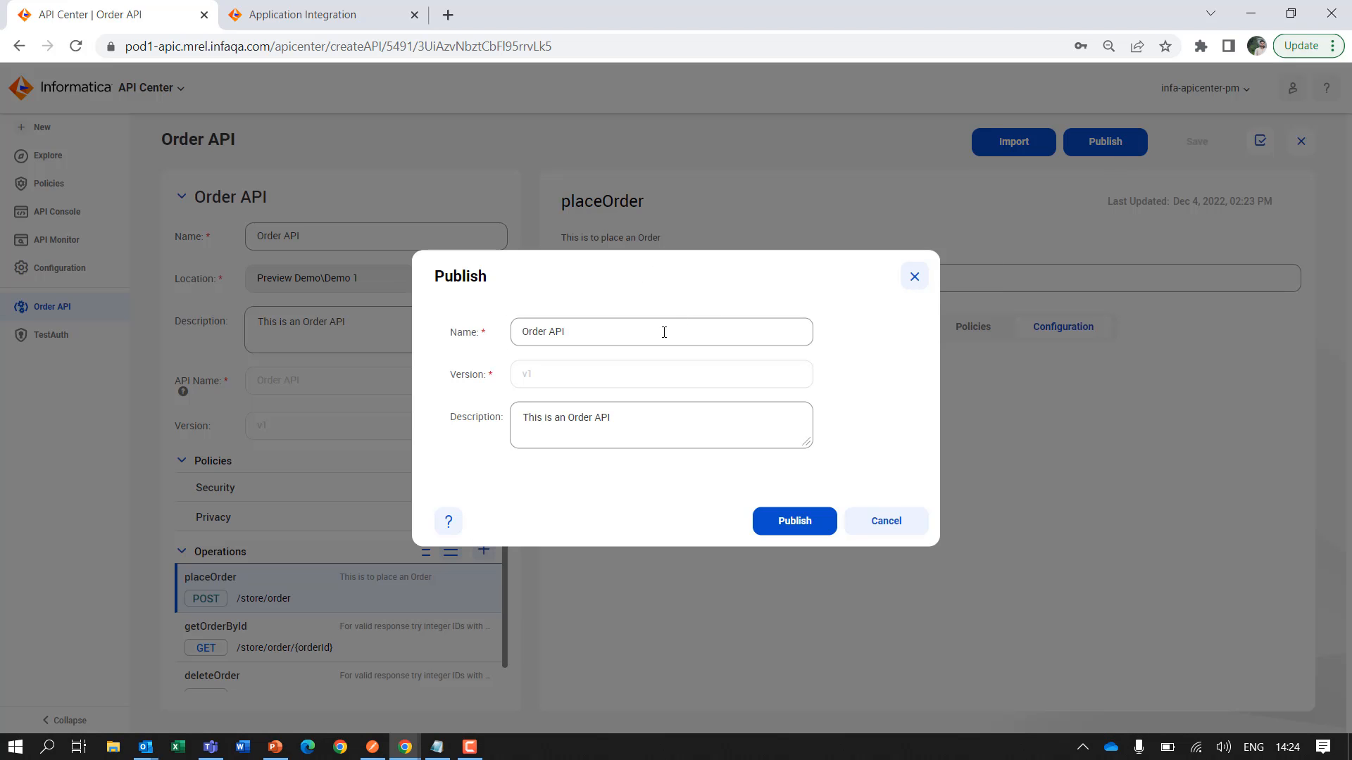
{"action": "left_click", "coordinate": [604, 333]}
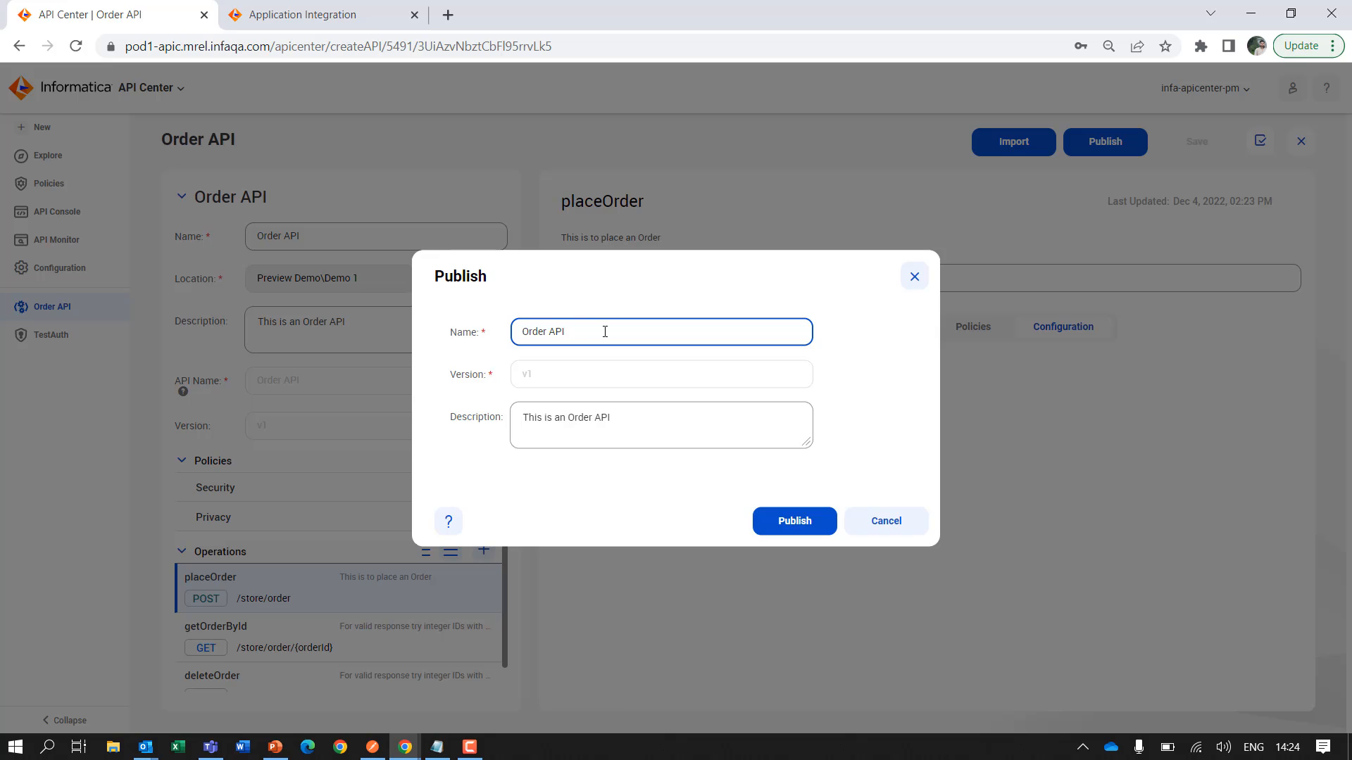
{"action": "type", "text": "rev1"}
{"action": "left_click", "coordinate": [795, 523]}
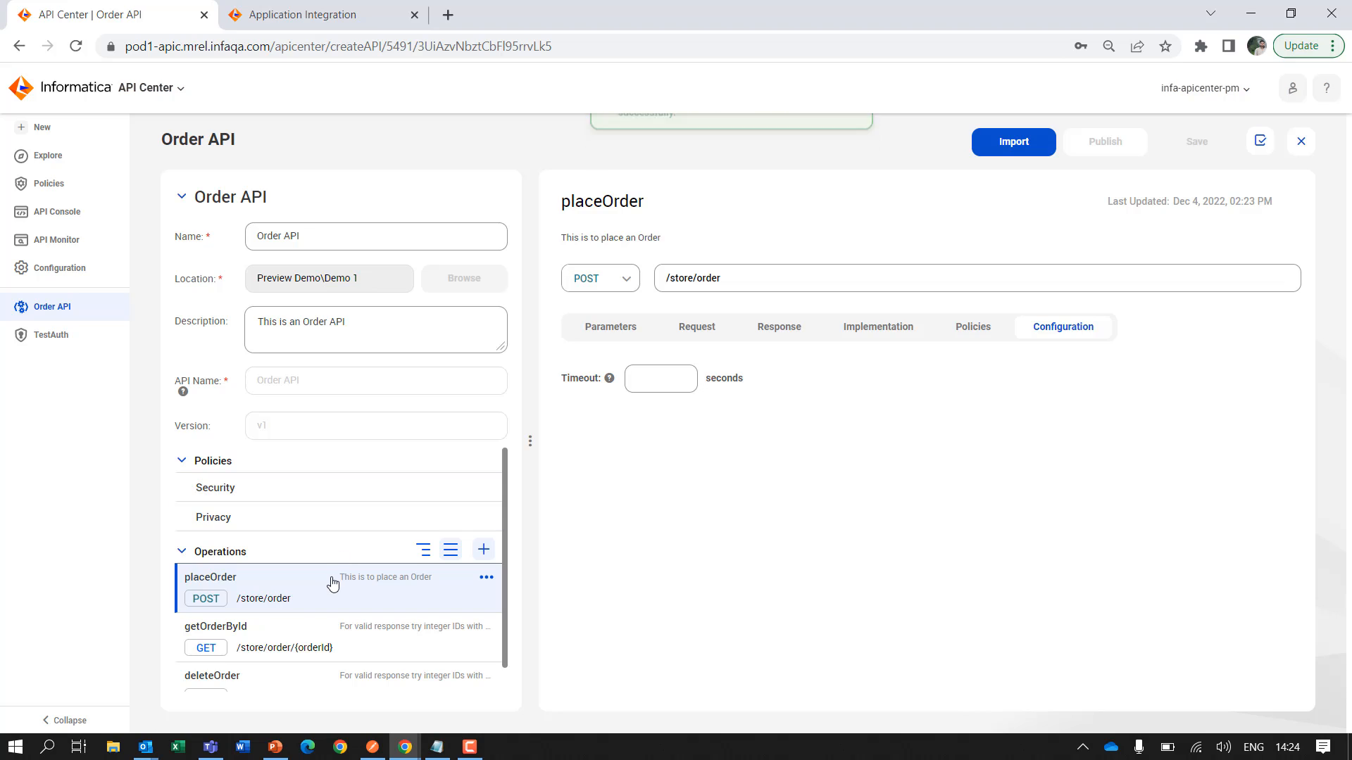
Append "Test desc" to the Order API's description and save the API
{"action": "left_click", "coordinate": [376, 319]}
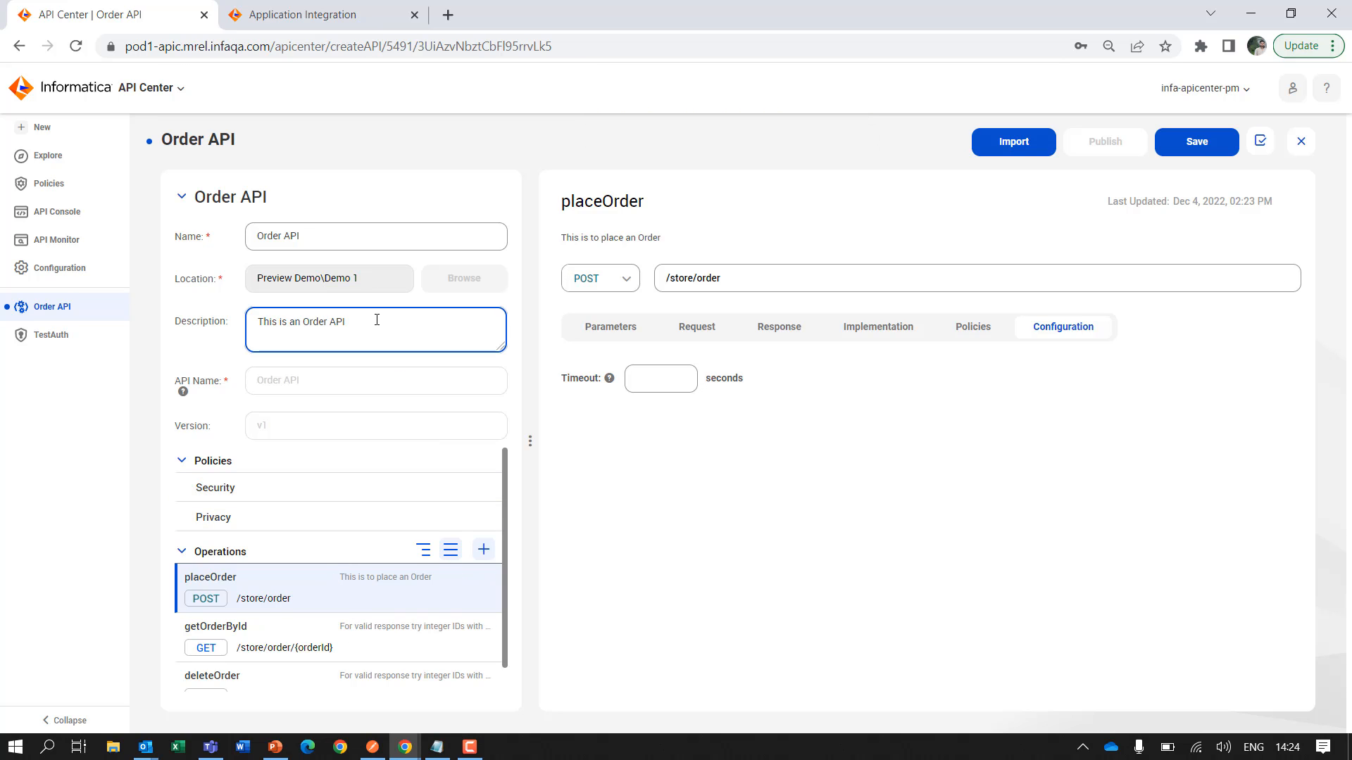
{"action": "type", "text": "Test desc"}
{"action": "left_click", "coordinate": [1190, 142]}
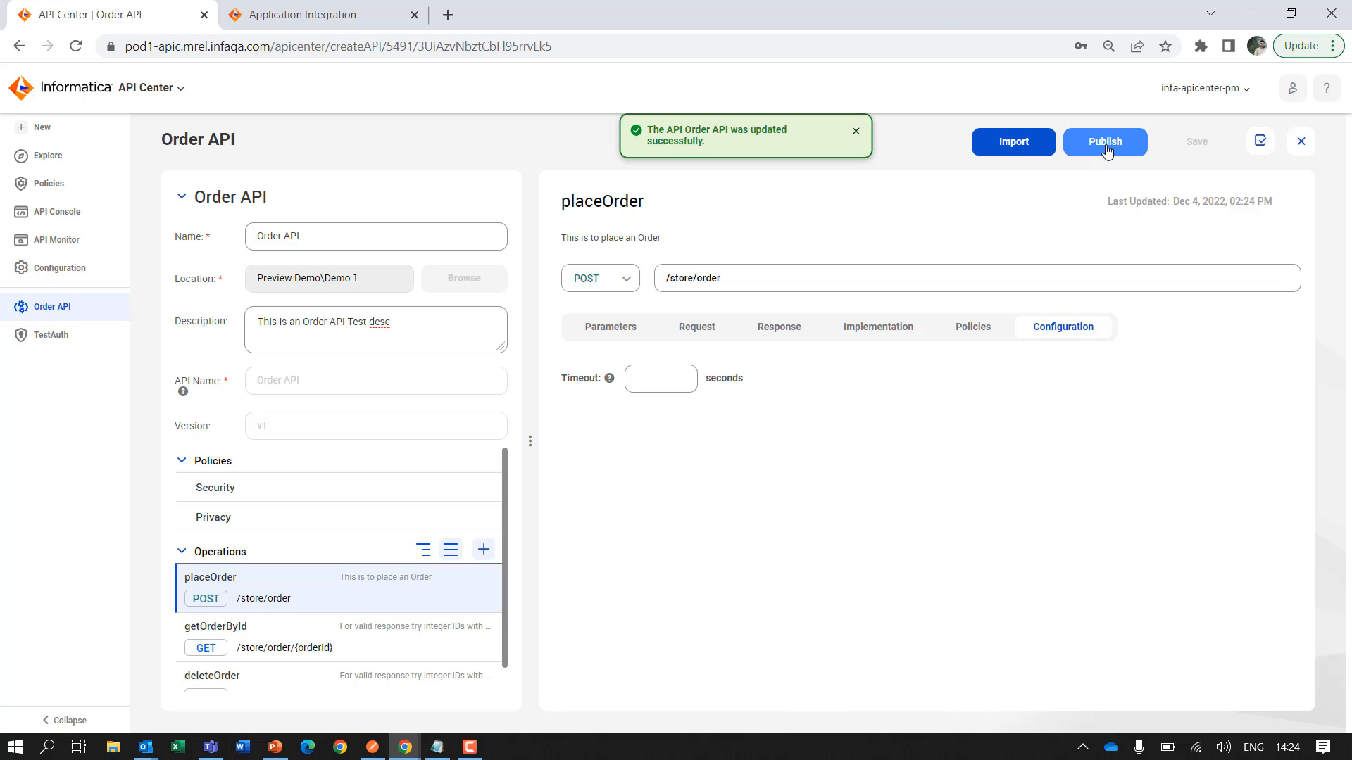
Publish the updated API under the name "Order API rev2"
{"action": "left_click", "coordinate": [1107, 148]}
{"action": "left_click", "coordinate": [630, 338]}
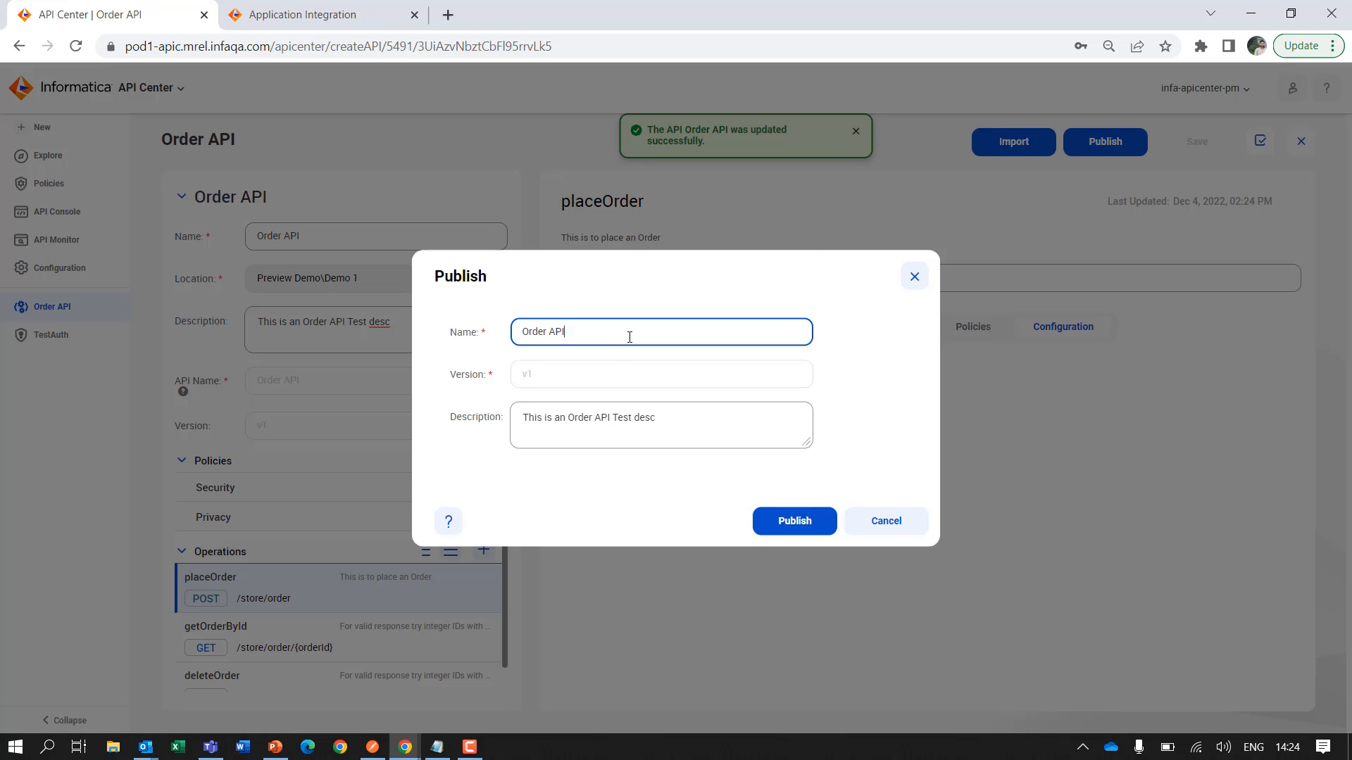
{"action": "type", "text": "rev2"}
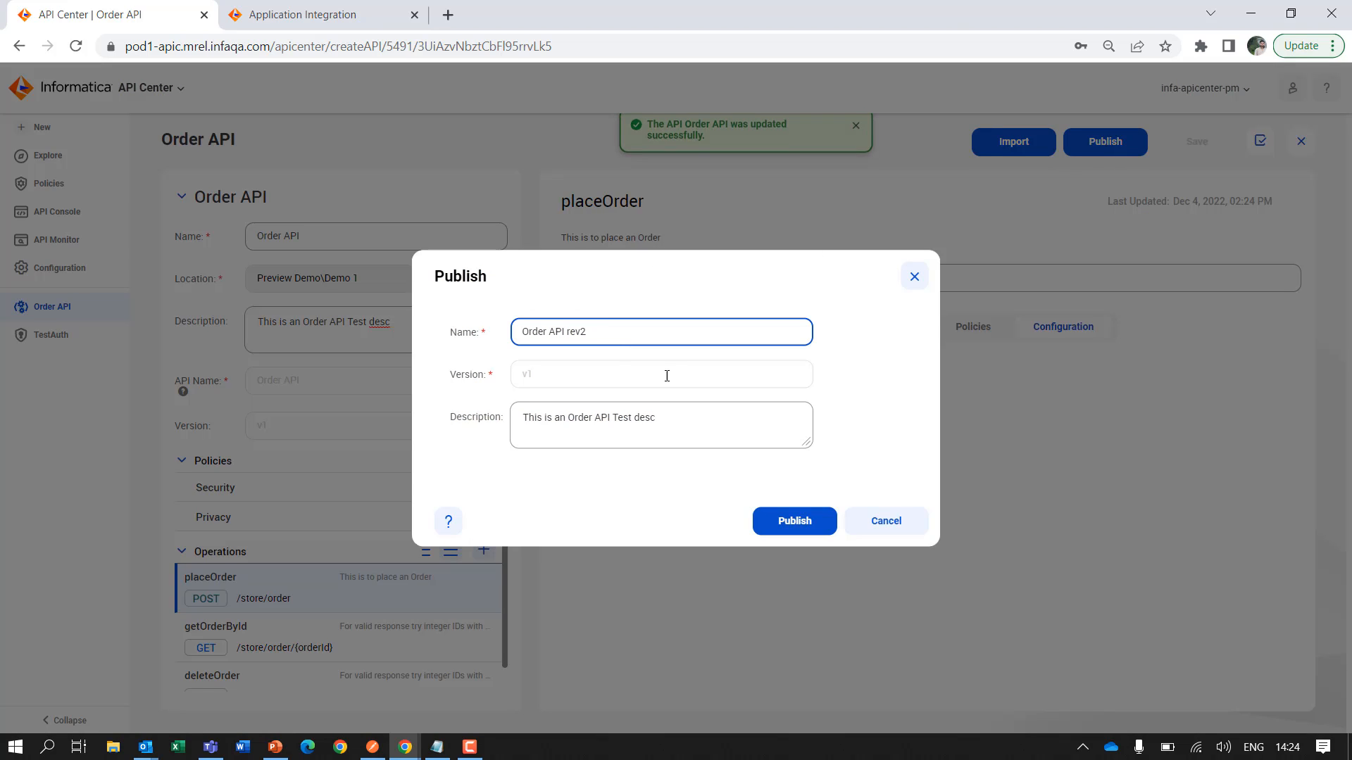
{"action": "left_click", "coordinate": [813, 534]}
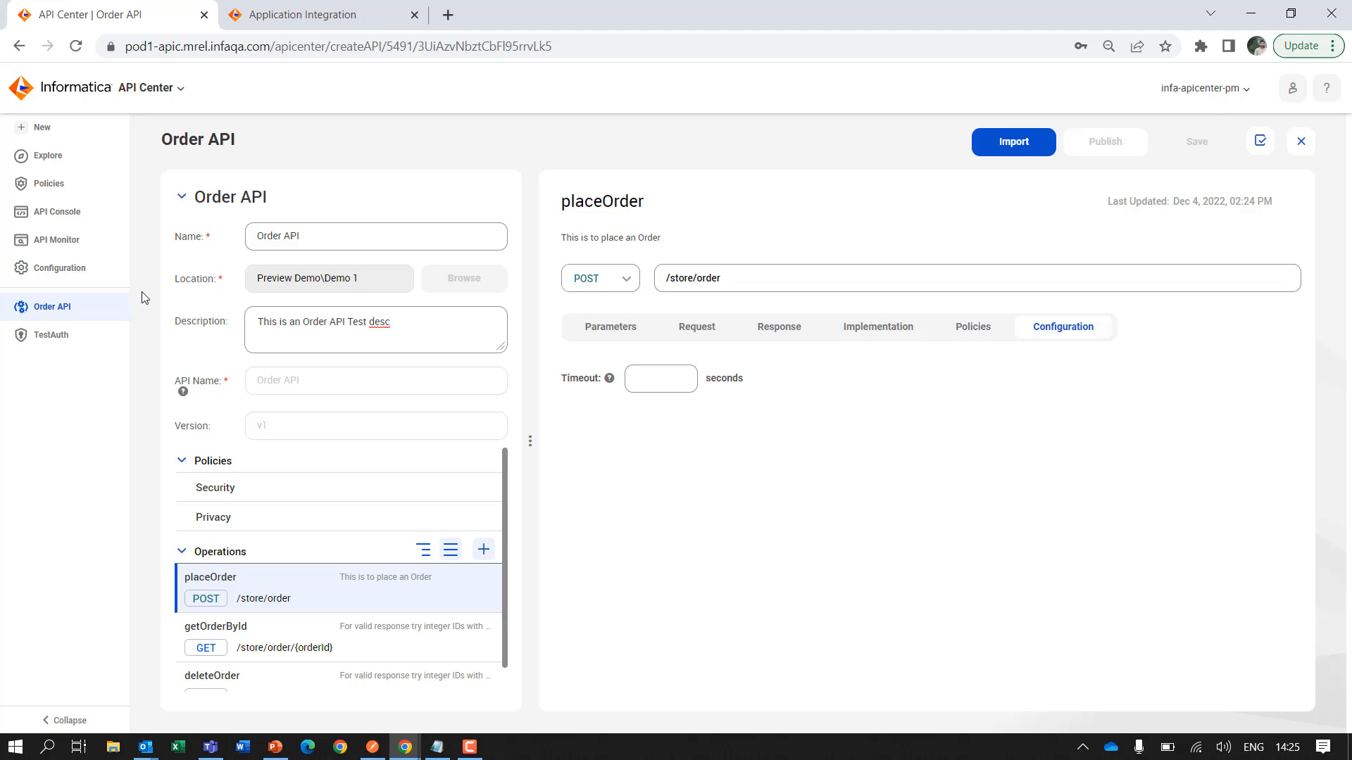
Find the published Order API revisions in the API Console and start creating a managed API from Order API rev2
{"action": "left_click", "coordinate": [65, 221]}
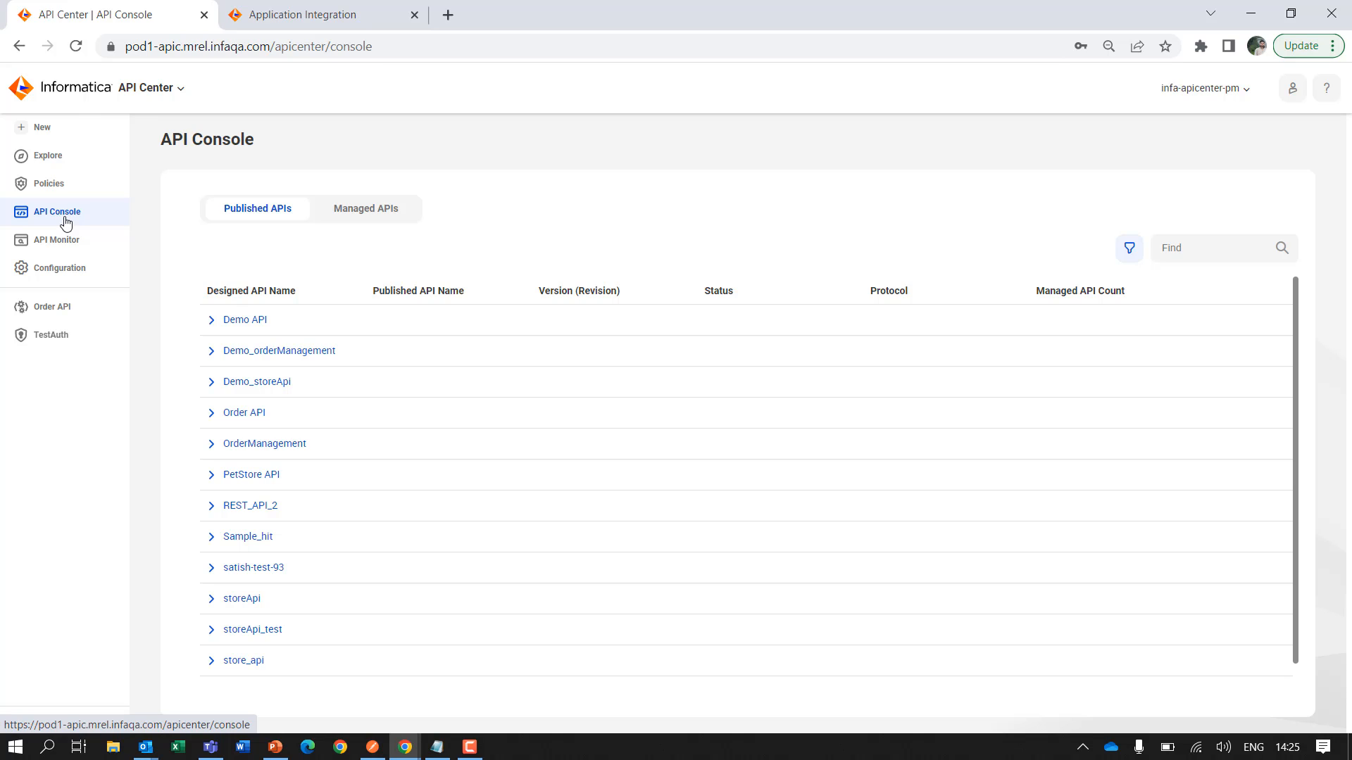
{"action": "left_click", "coordinate": [211, 418]}
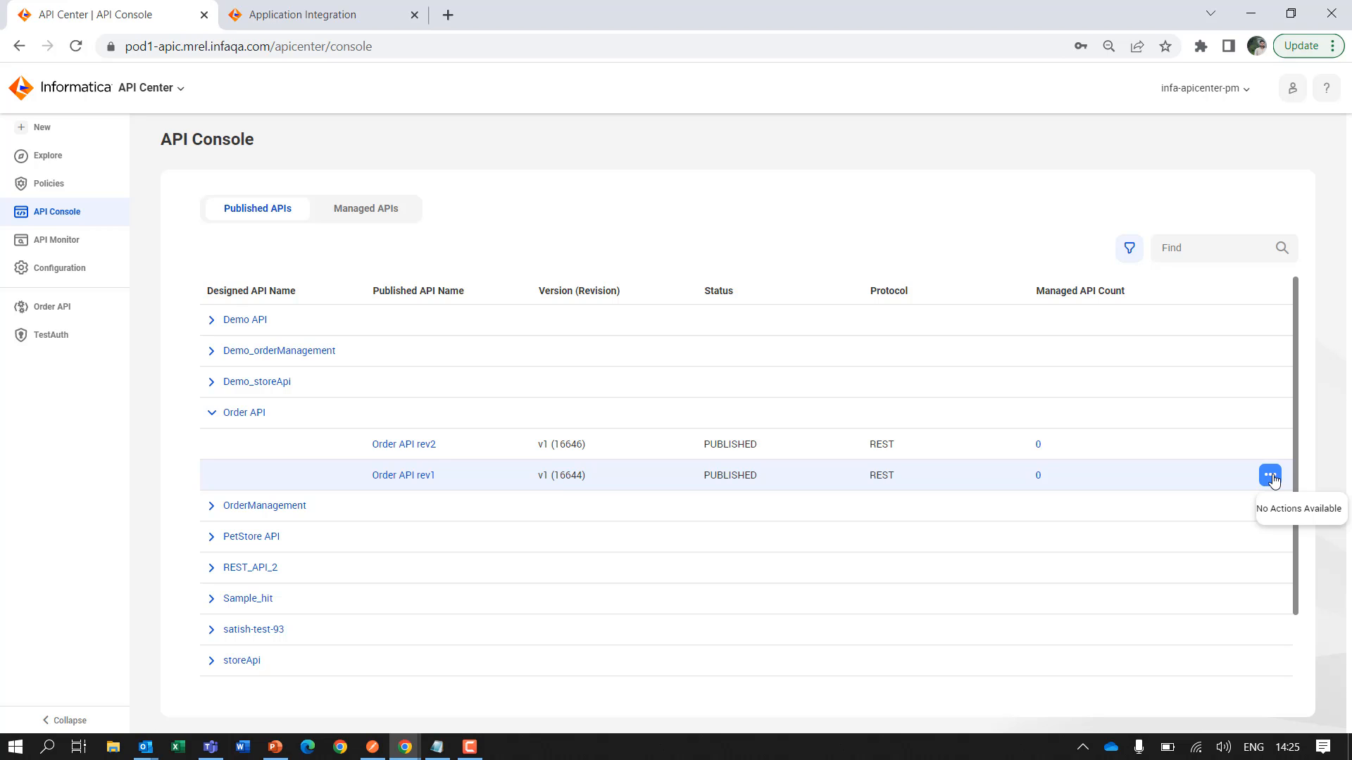
{"action": "left_click", "coordinate": [1271, 448]}
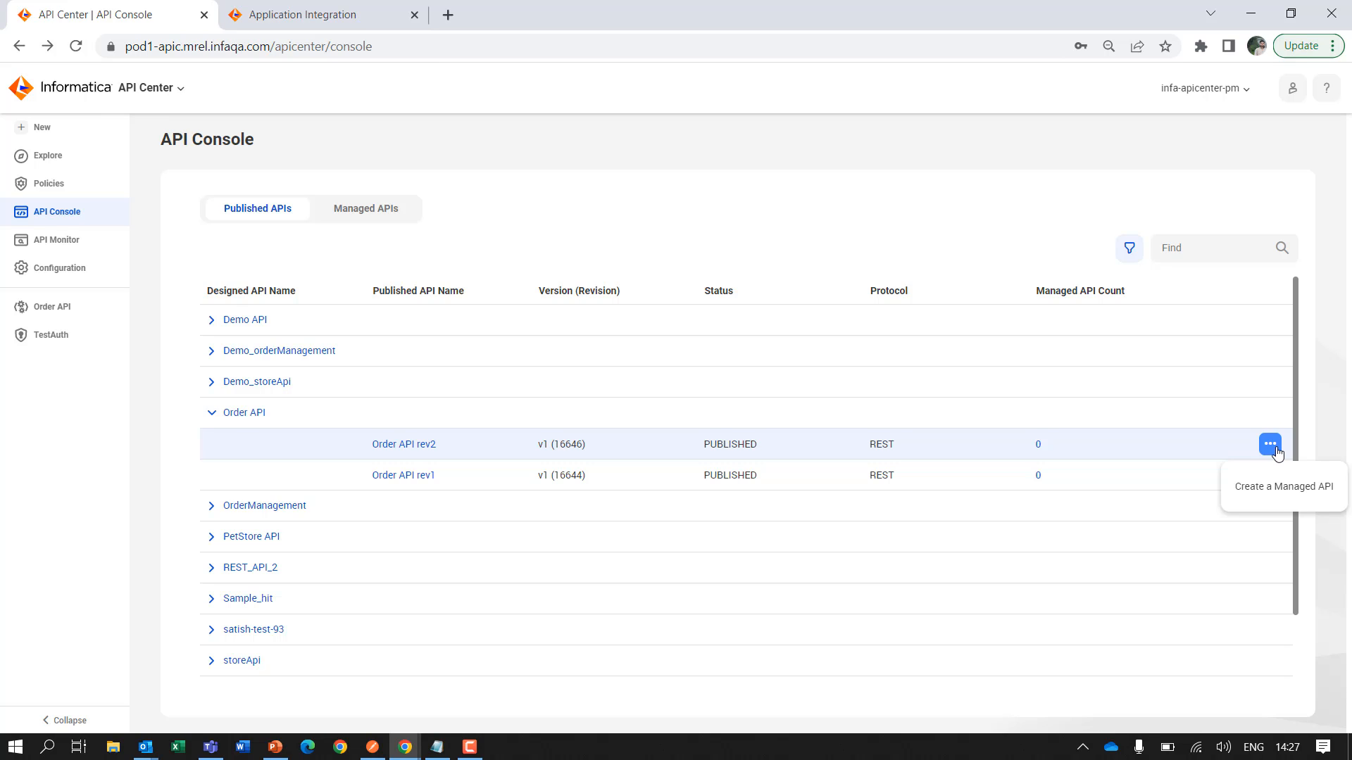
{"action": "left_click", "coordinate": [1273, 488]}
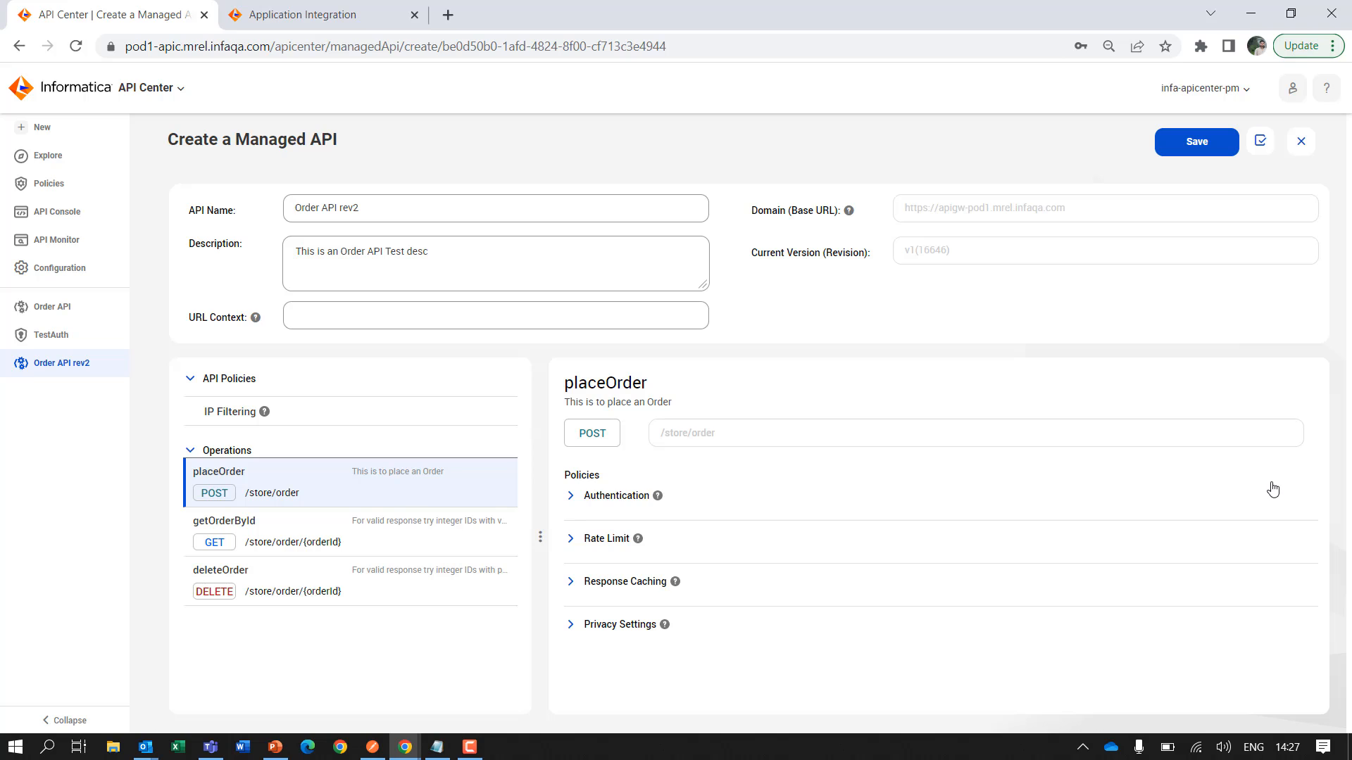
Review the authentication, rate limit, response caching and privacy settings of the managed API's placeOrder operation
{"action": "left_click", "coordinate": [571, 498]}
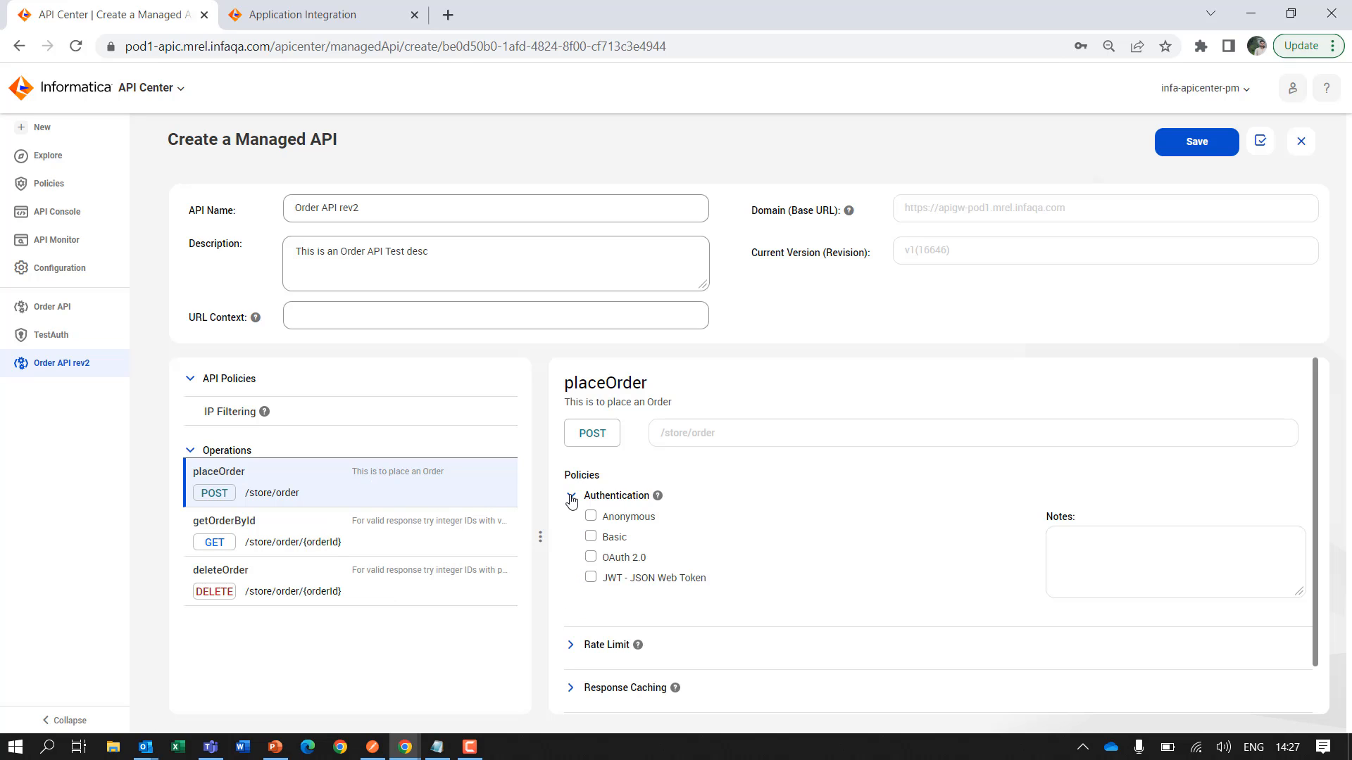
{"action": "left_click", "coordinate": [571, 498]}
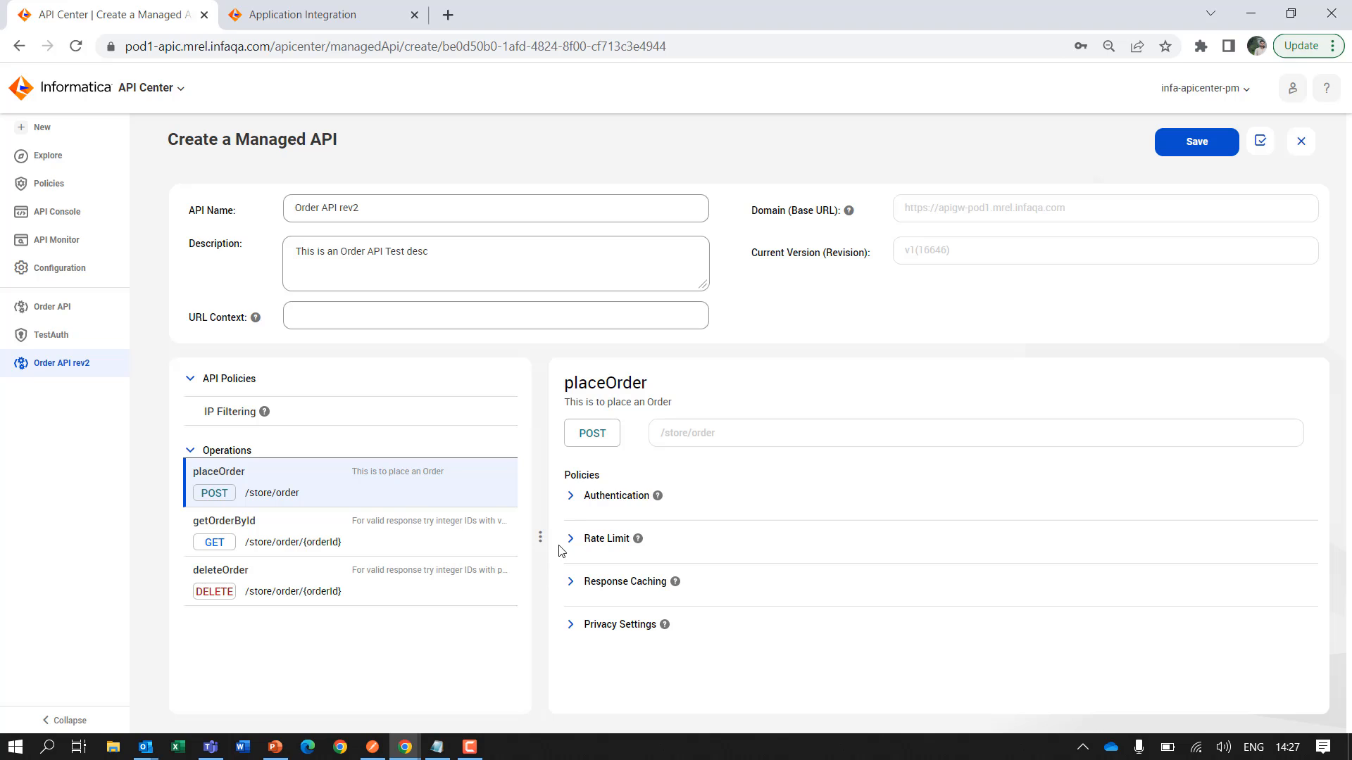
{"action": "left_click", "coordinate": [571, 546]}
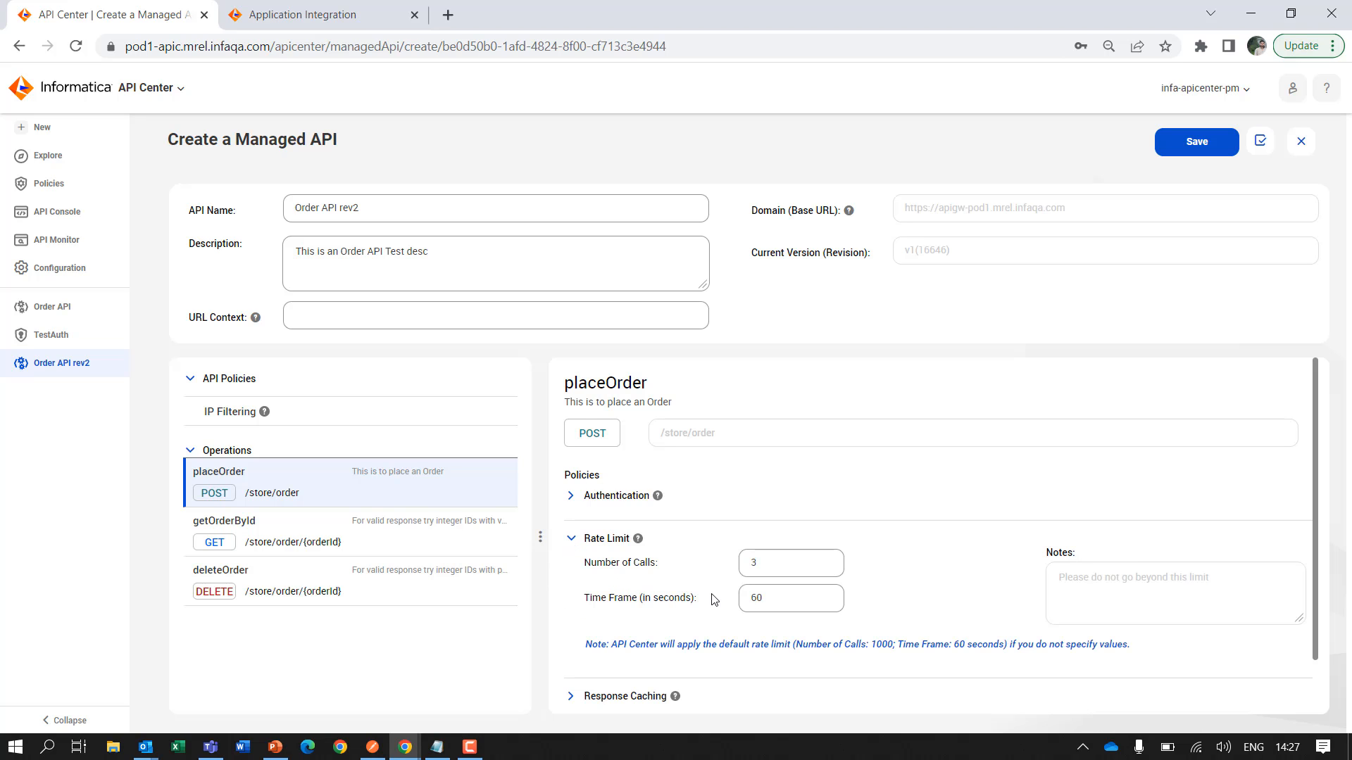
{"action": "left_click", "coordinate": [572, 540]}
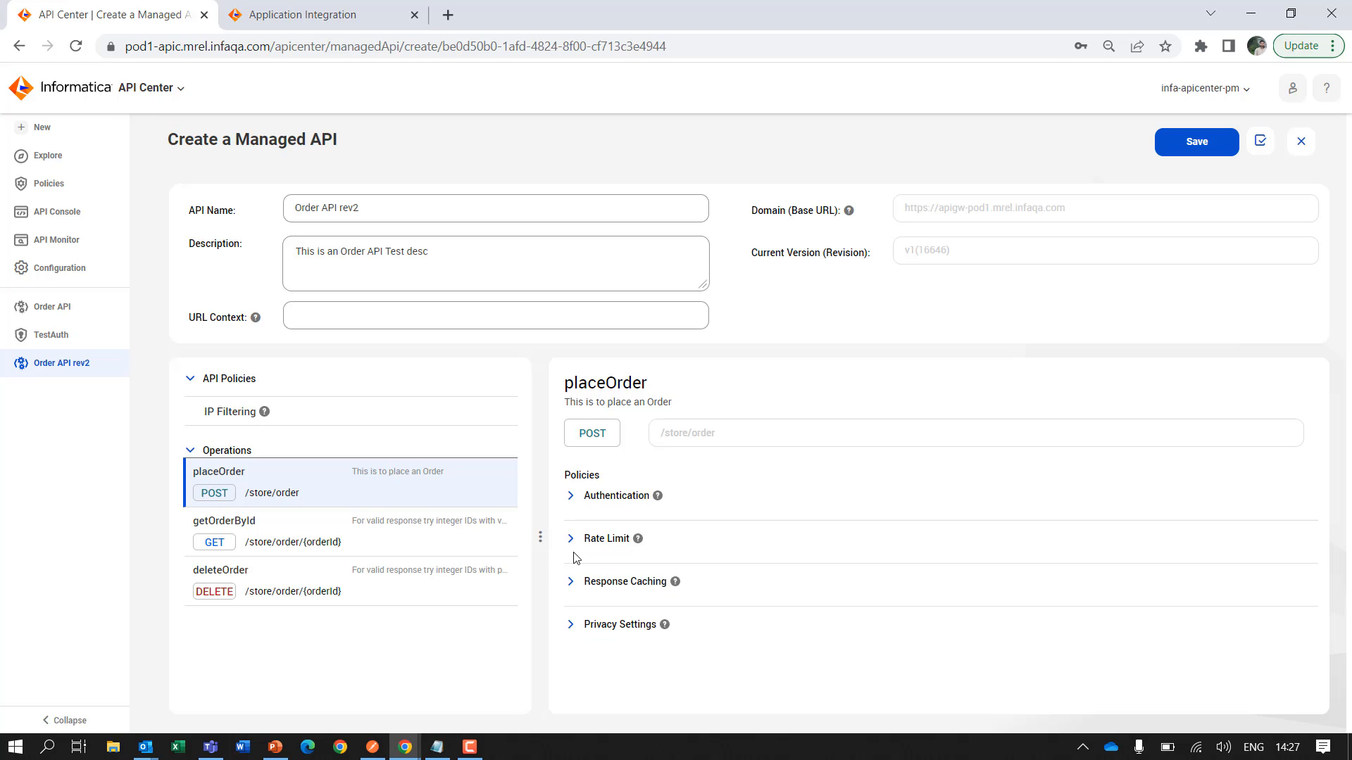
{"action": "left_click", "coordinate": [573, 584]}
{"action": "left_click", "coordinate": [573, 584]}
{"action": "left_click", "coordinate": [571, 626]}
{"action": "left_click", "coordinate": [571, 626]}
Set the managed API's URL context to ordemanagement
{"action": "left_click", "coordinate": [376, 317]}
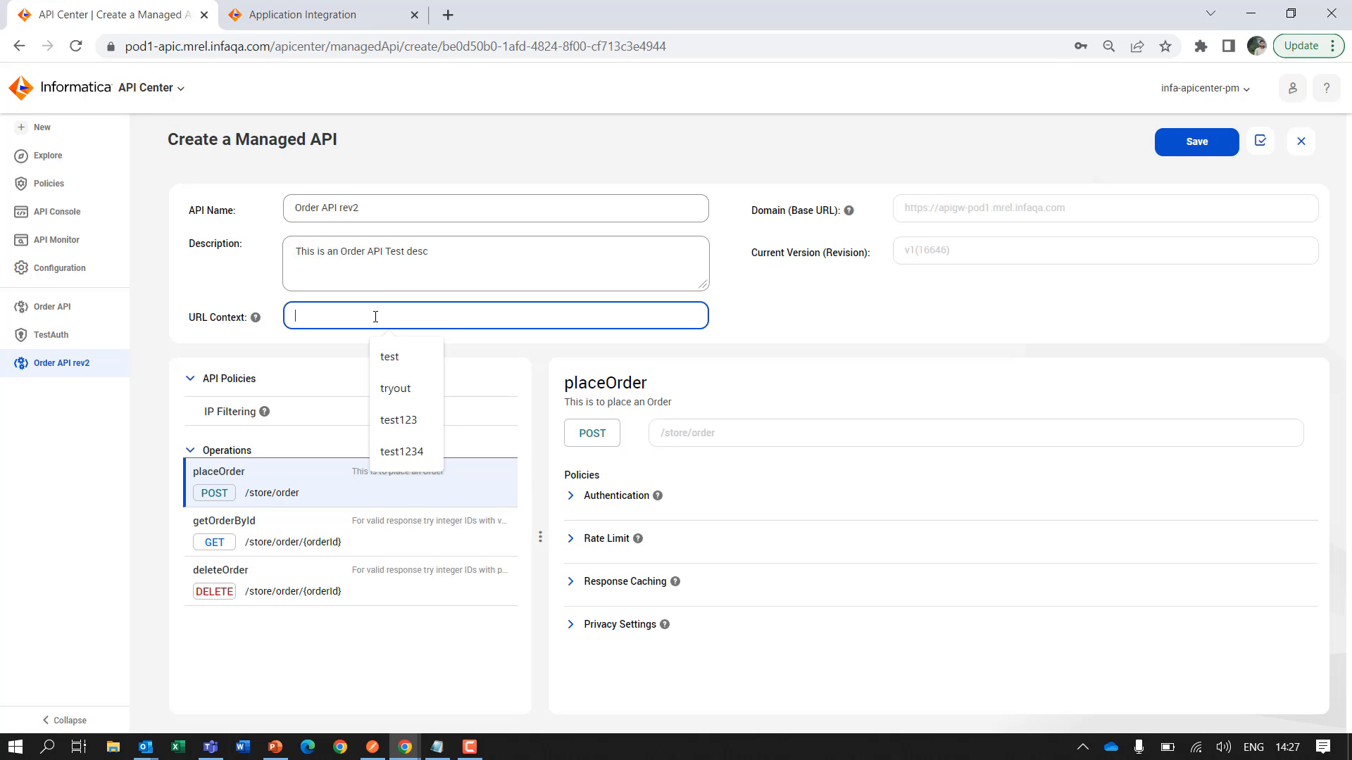
{"action": "type", "text": "o"}
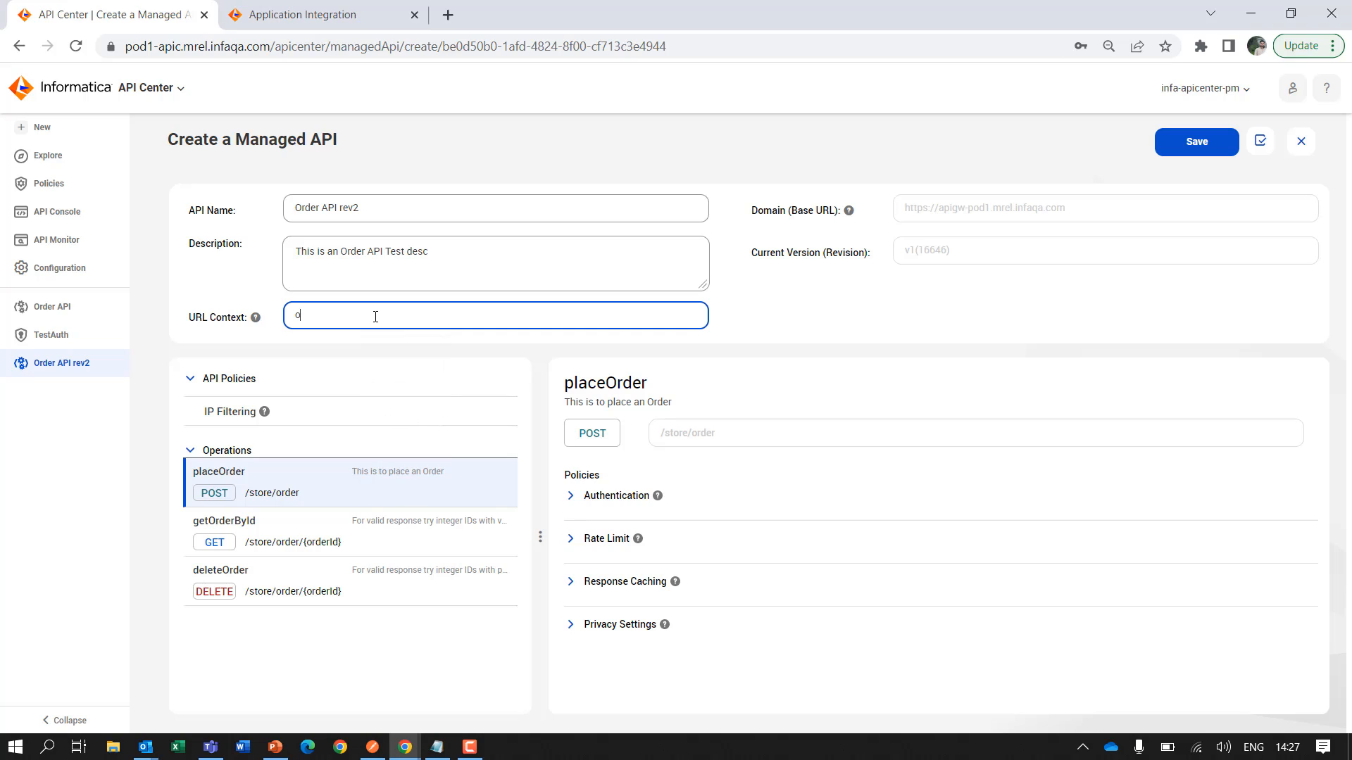
{"action": "type", "text": "rdemanagement"}
Enable JWT - JSON Web Token authentication for the placeOrder operation and set its rate limit to 2 calls
{"action": "left_click", "coordinate": [569, 504]}
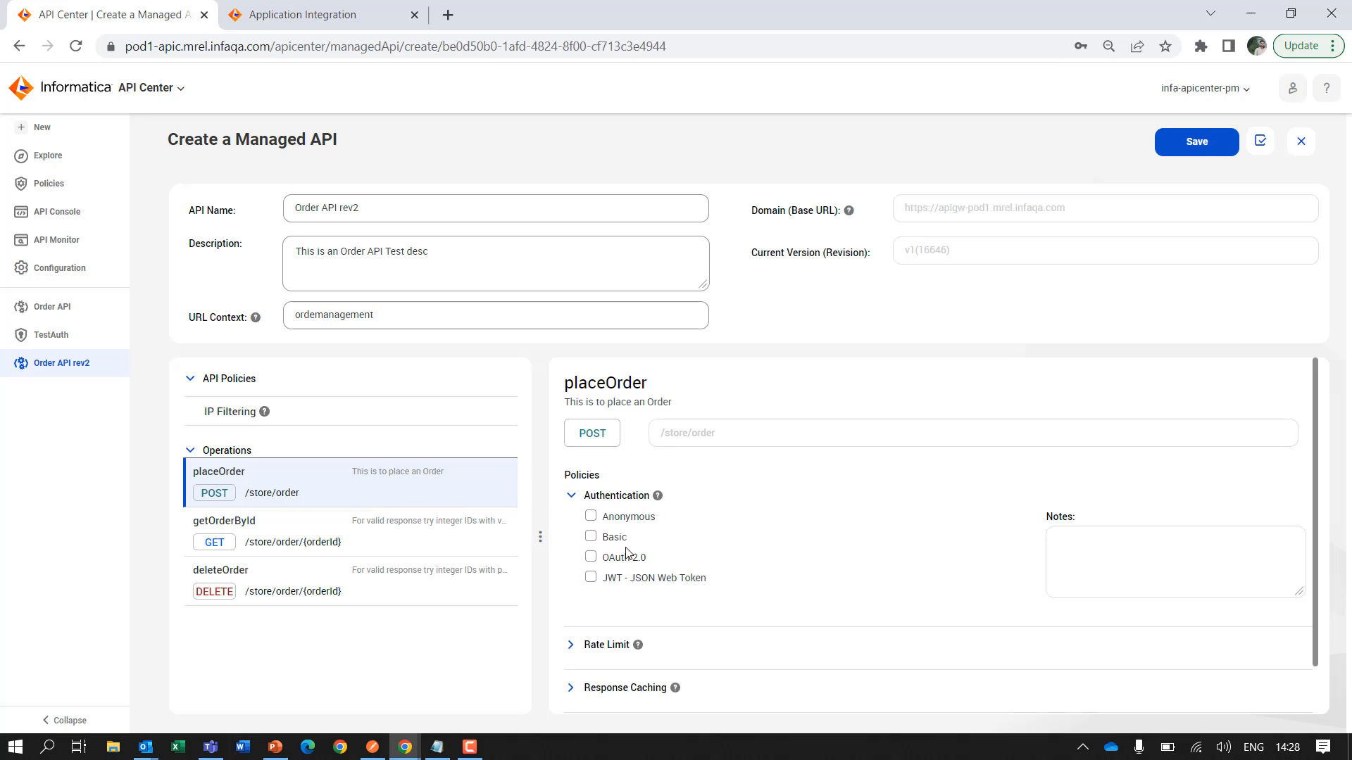
{"action": "left_click", "coordinate": [592, 578]}
{"action": "scroll", "coordinate": [1318, 497], "scroll_direction": "down", "scroll_amount": 1}
{"action": "left_click", "coordinate": [571, 589]}
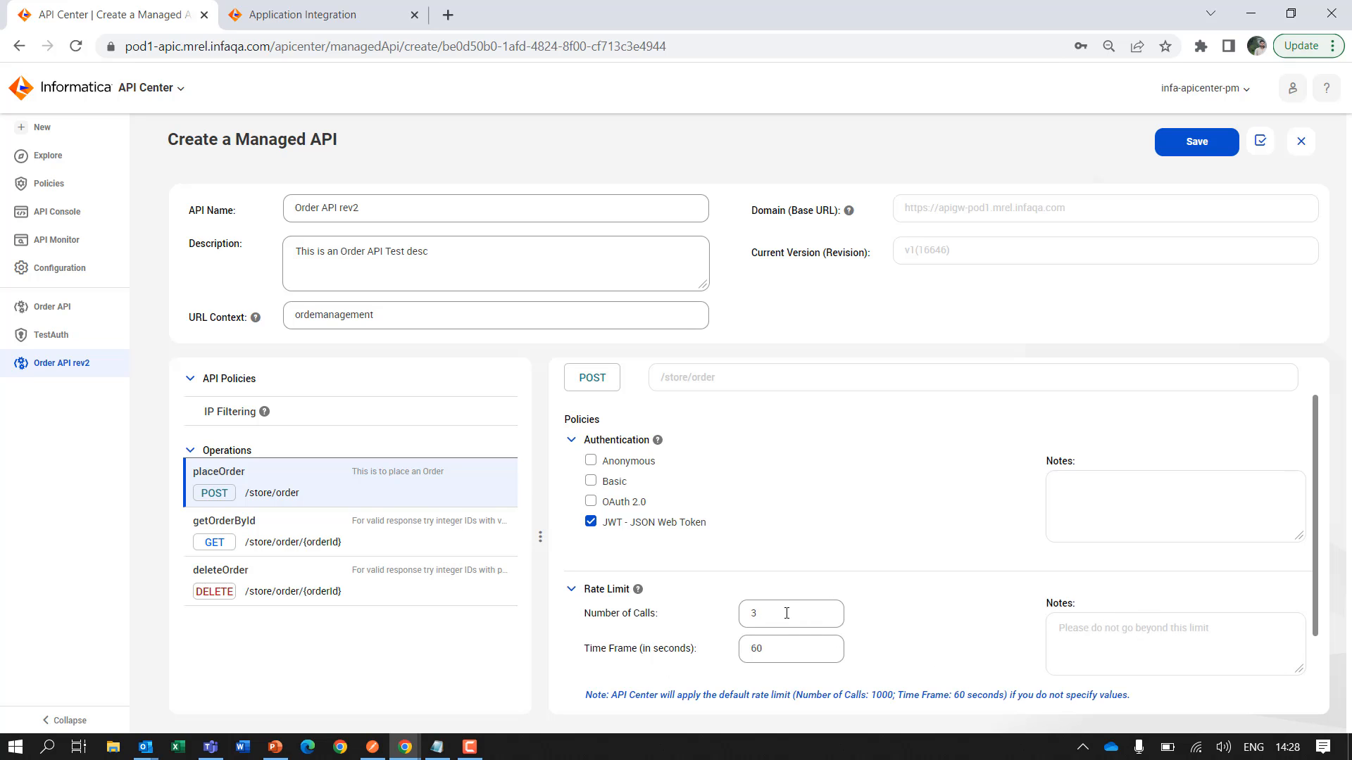
{"action": "left_click_drag", "start_coordinate": [786, 614], "coordinate": [749, 615]}
{"action": "type", "text": "2"}
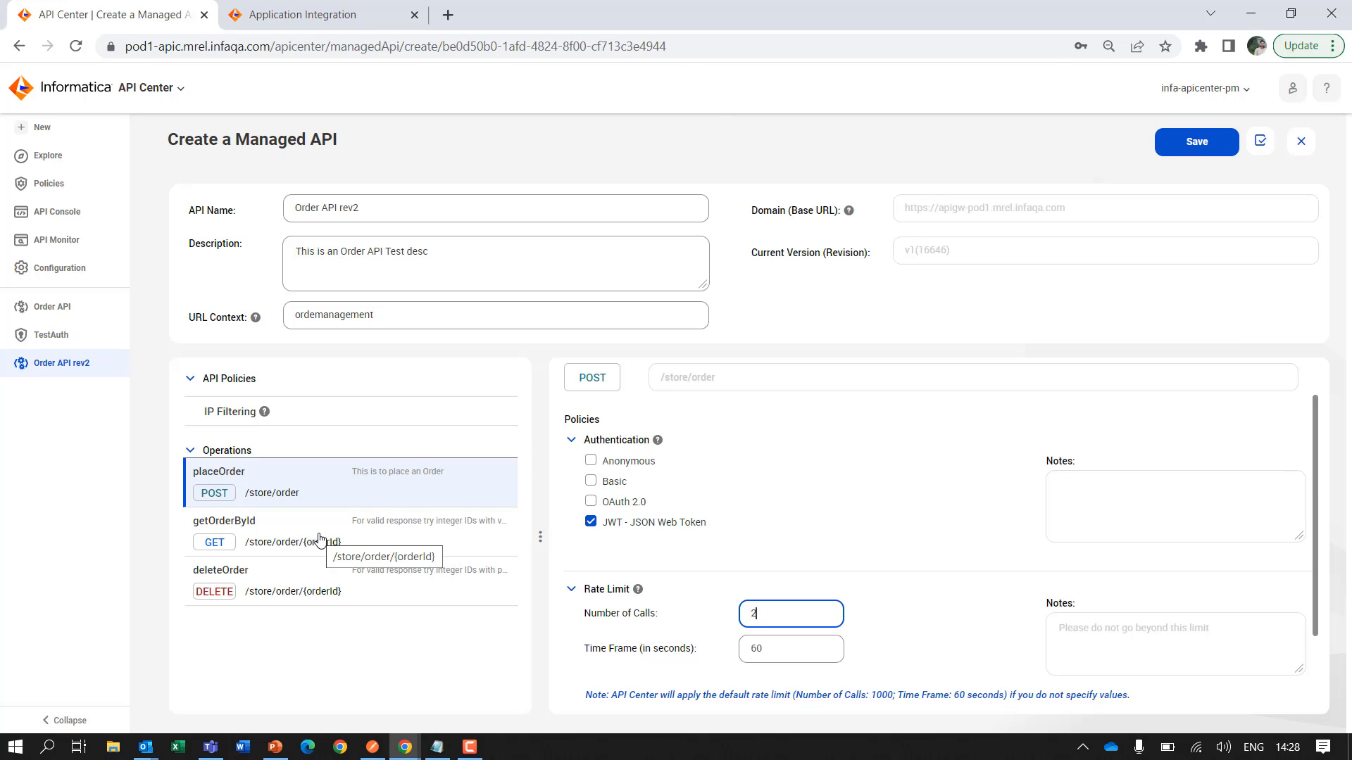
{"action": "left_click_drag", "start_coordinate": [1315, 454], "coordinate": [1341, 543]}
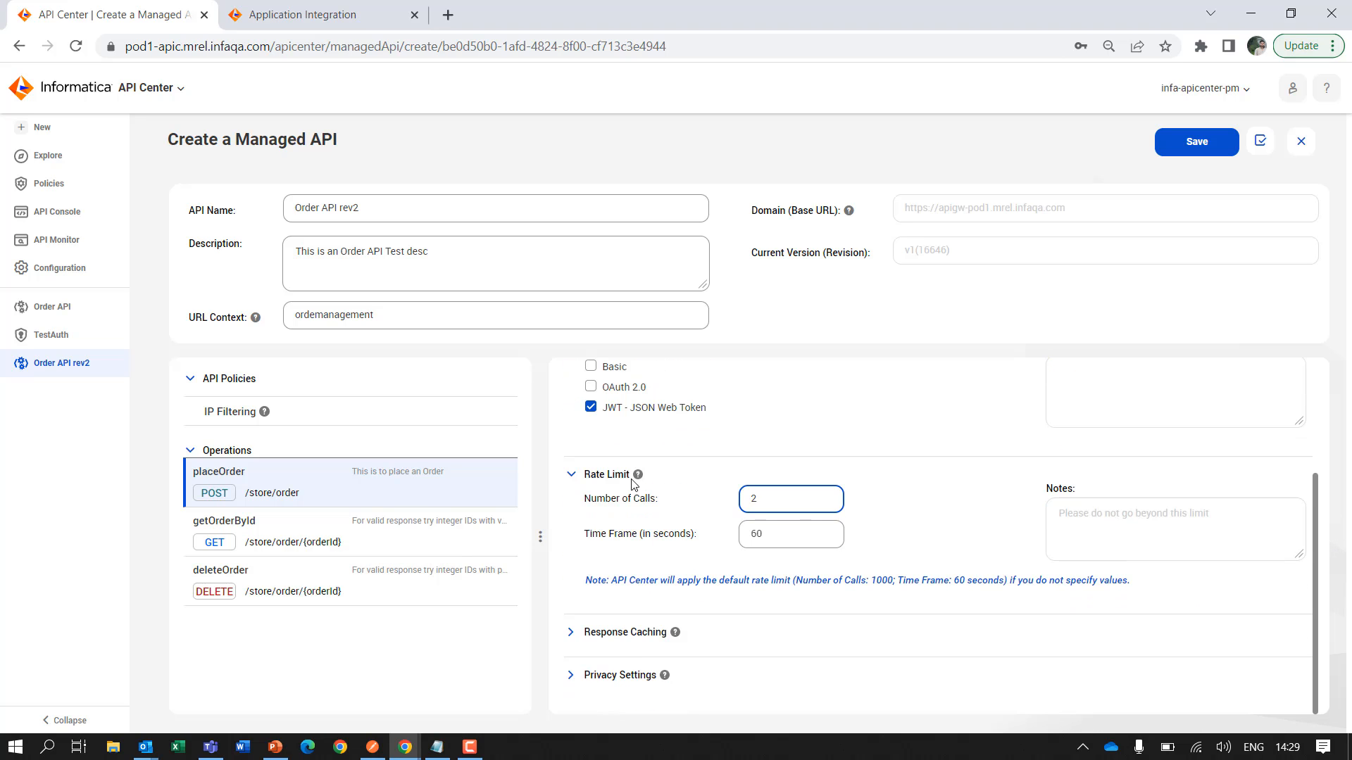
Add two IP filtering rules, set the second one's access type to Deny, and delete both rules
{"action": "left_click", "coordinate": [365, 423]}
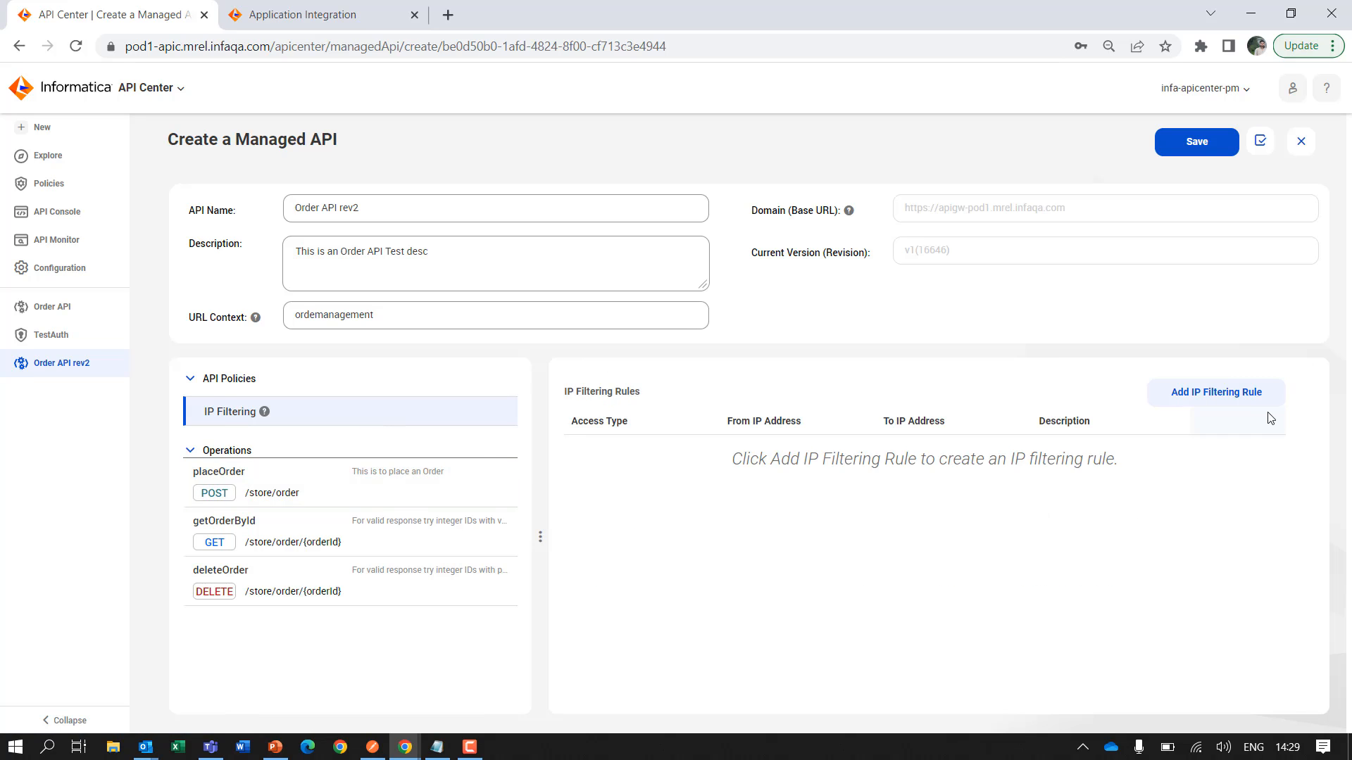
{"action": "left_click", "coordinate": [1241, 398]}
{"action": "left_click", "coordinate": [1241, 398]}
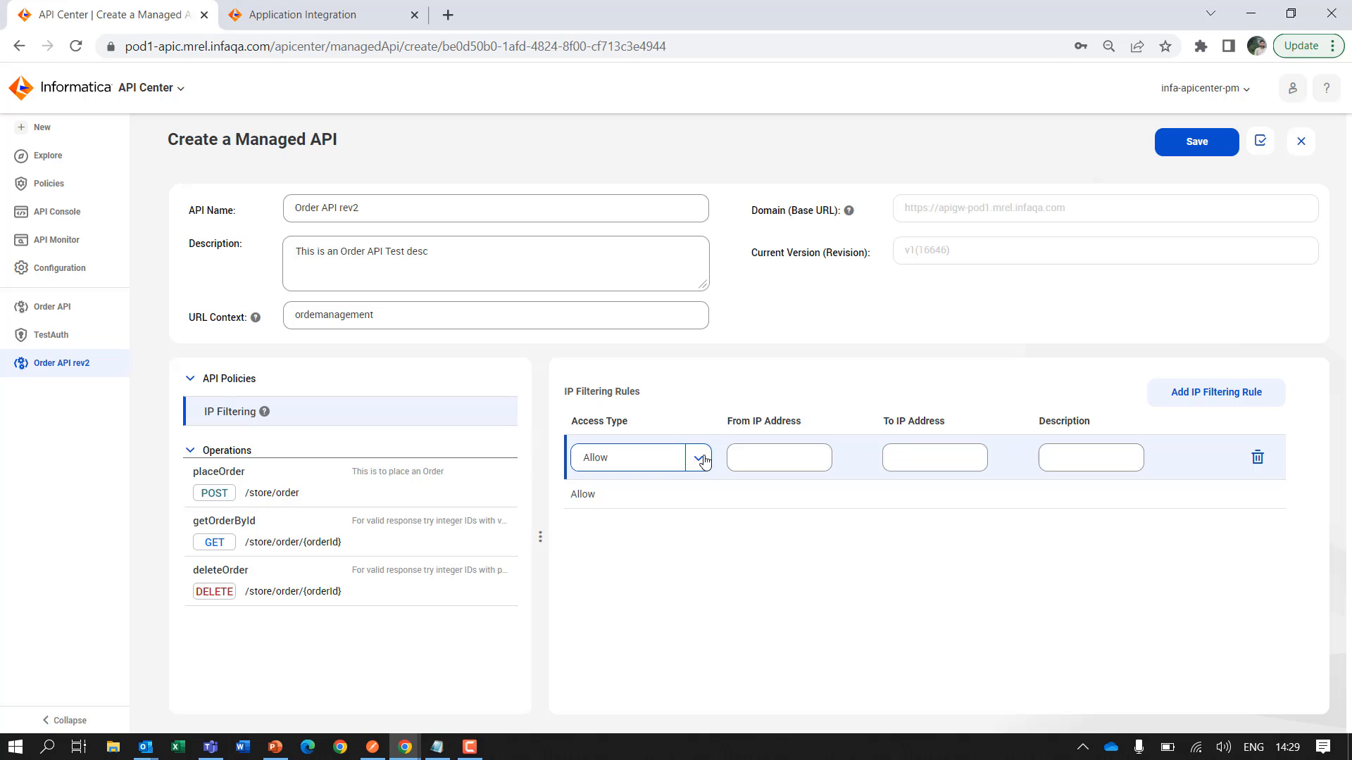
{"action": "left_click", "coordinate": [700, 499]}
{"action": "left_click", "coordinate": [700, 496]}
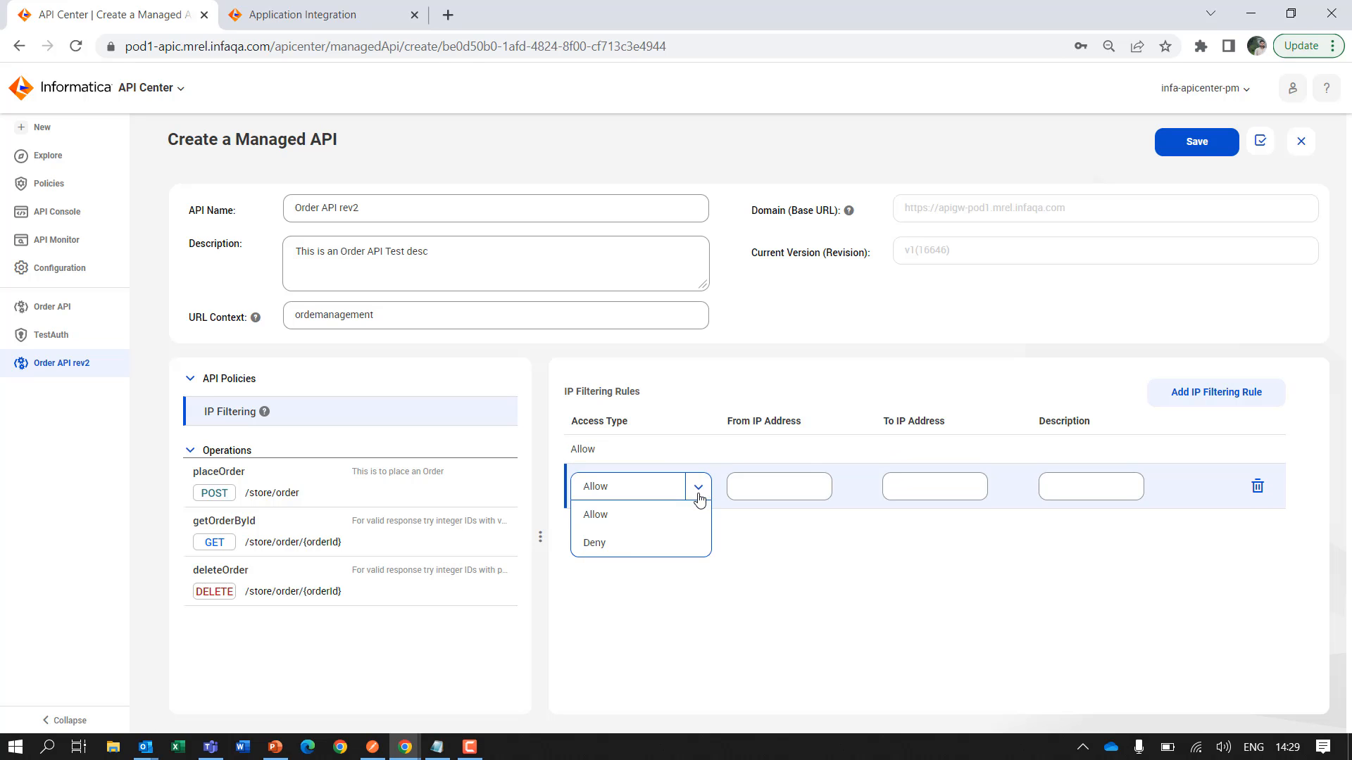
{"action": "left_click", "coordinate": [624, 547]}
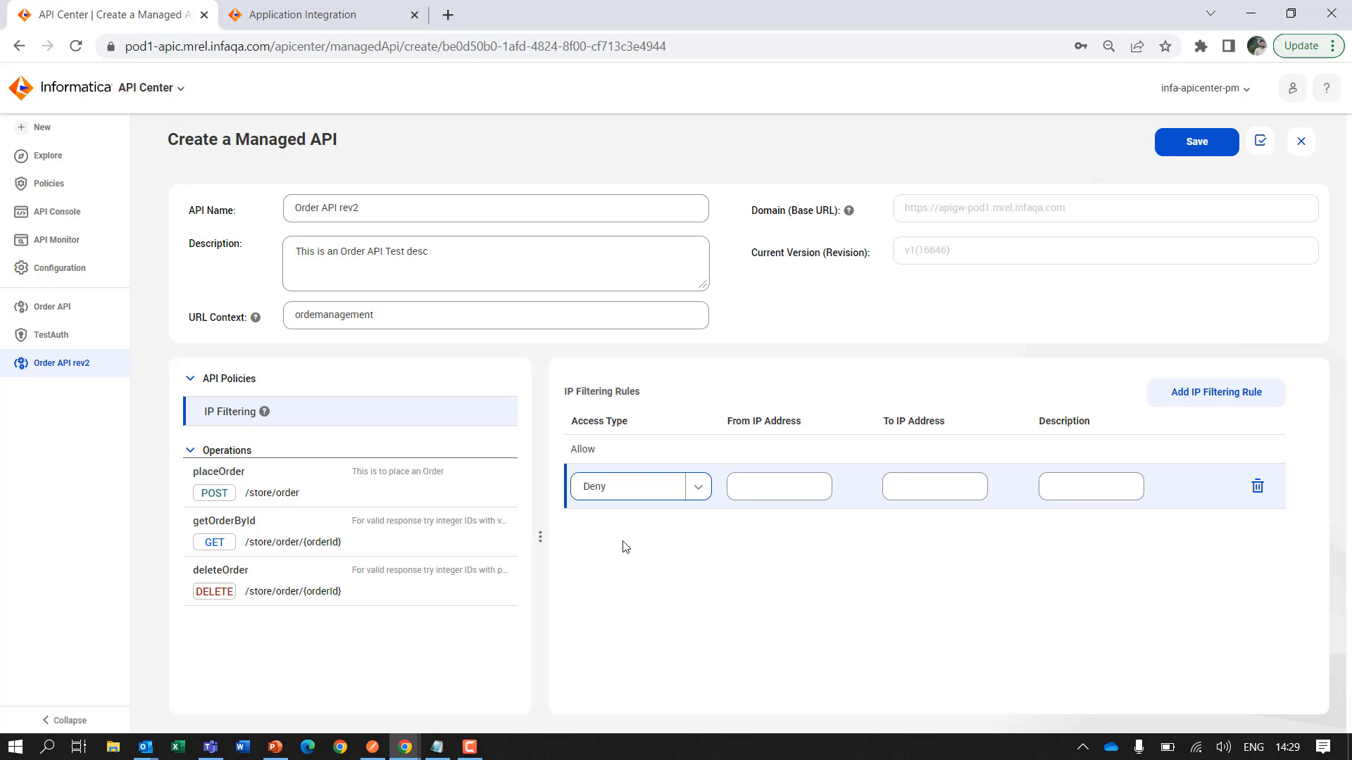
{"action": "left_click", "coordinate": [1258, 486]}
{"action": "left_click", "coordinate": [1258, 451]}
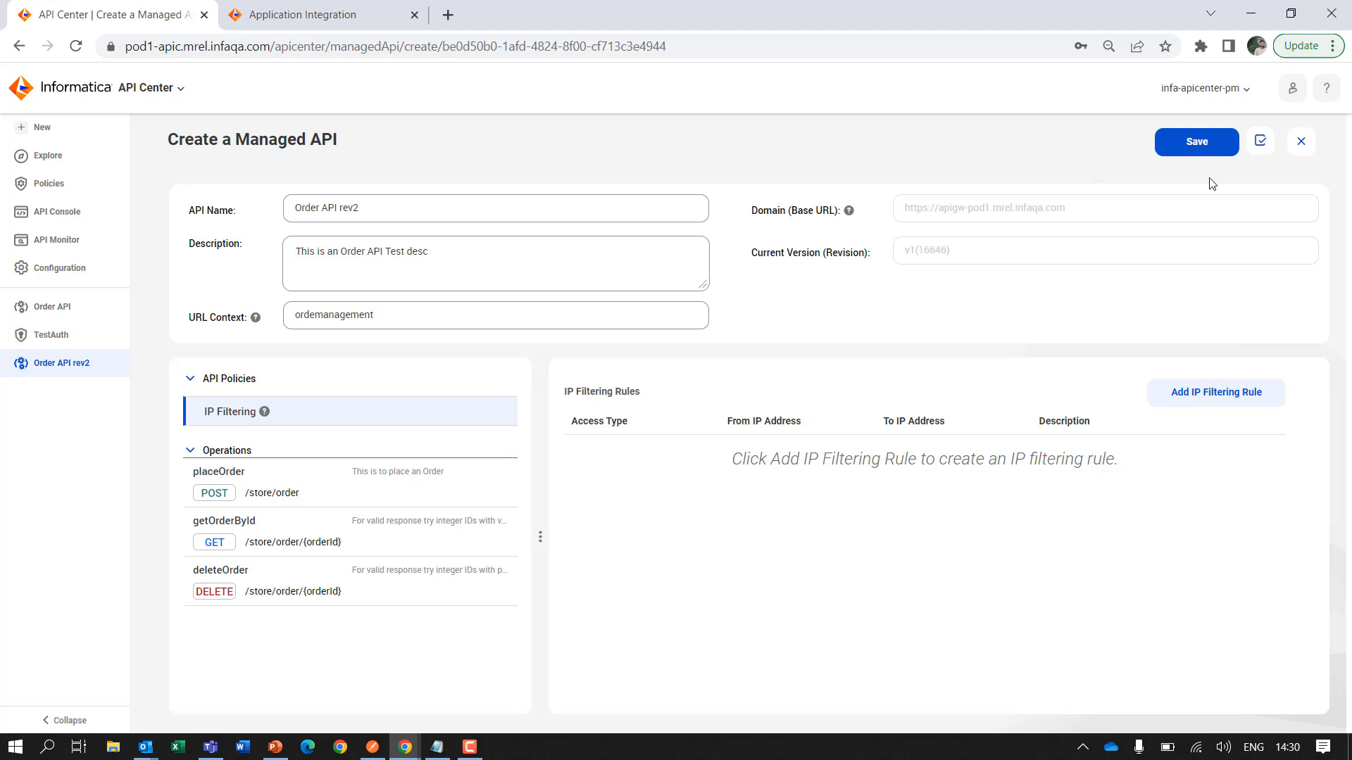
Try to save the managed API and shorten its URL context to ordermng
{"action": "left_click", "coordinate": [1197, 143]}
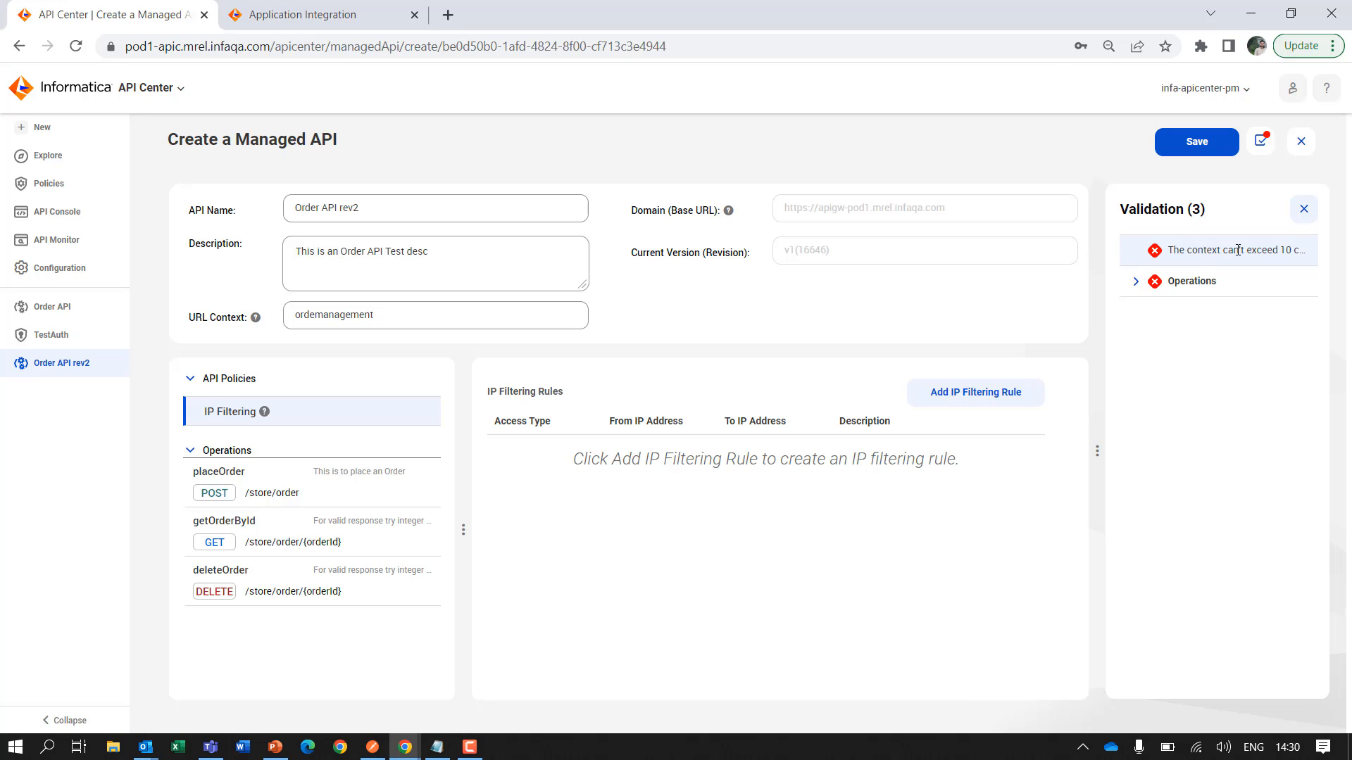
{"action": "left_click", "coordinate": [389, 315]}
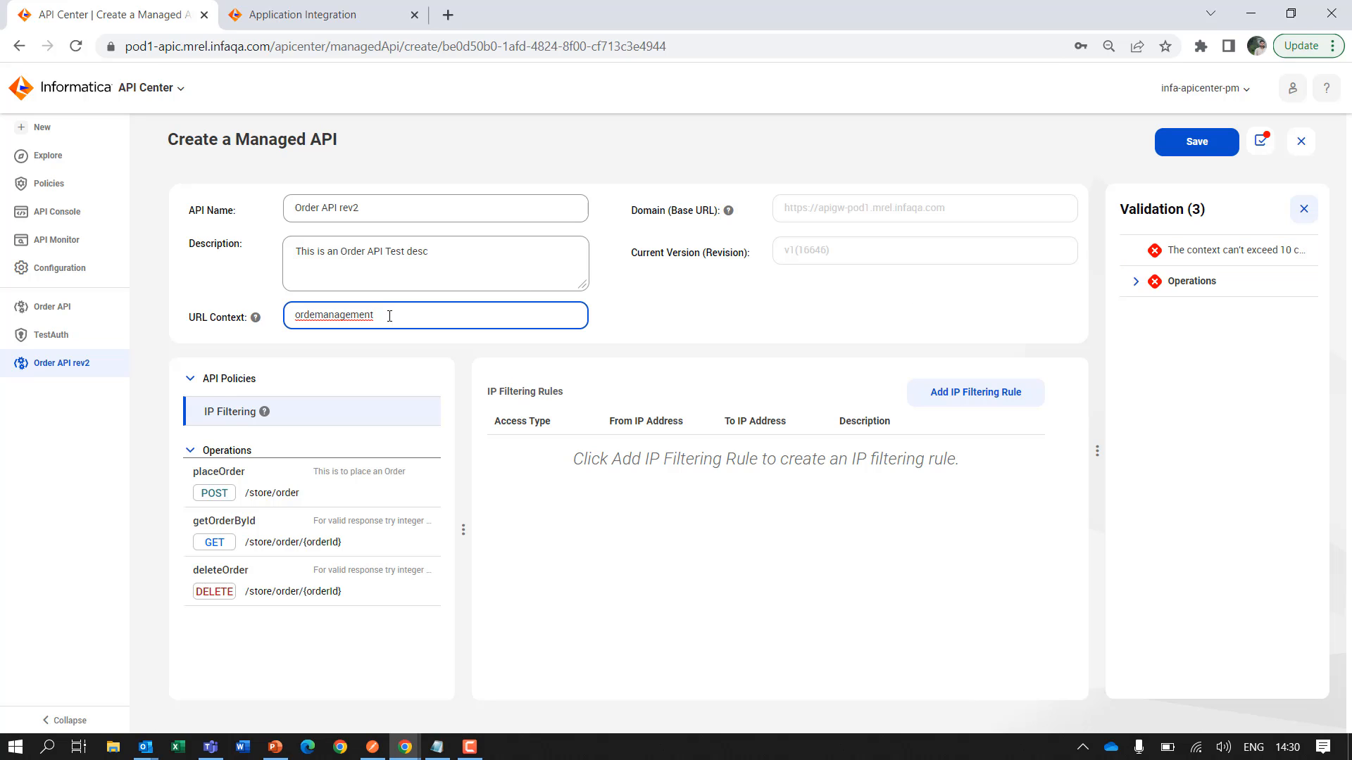
{"action": "key", "text": "BackSpace"}
{"action": "key", "text": "BackSpace"}
{"action": "key", "text": "BackSpace"}
Inspect the validation errors under Operations and enable Anonymous authentication for the getOrderById operation
{"action": "left_click", "coordinate": [1132, 284]}
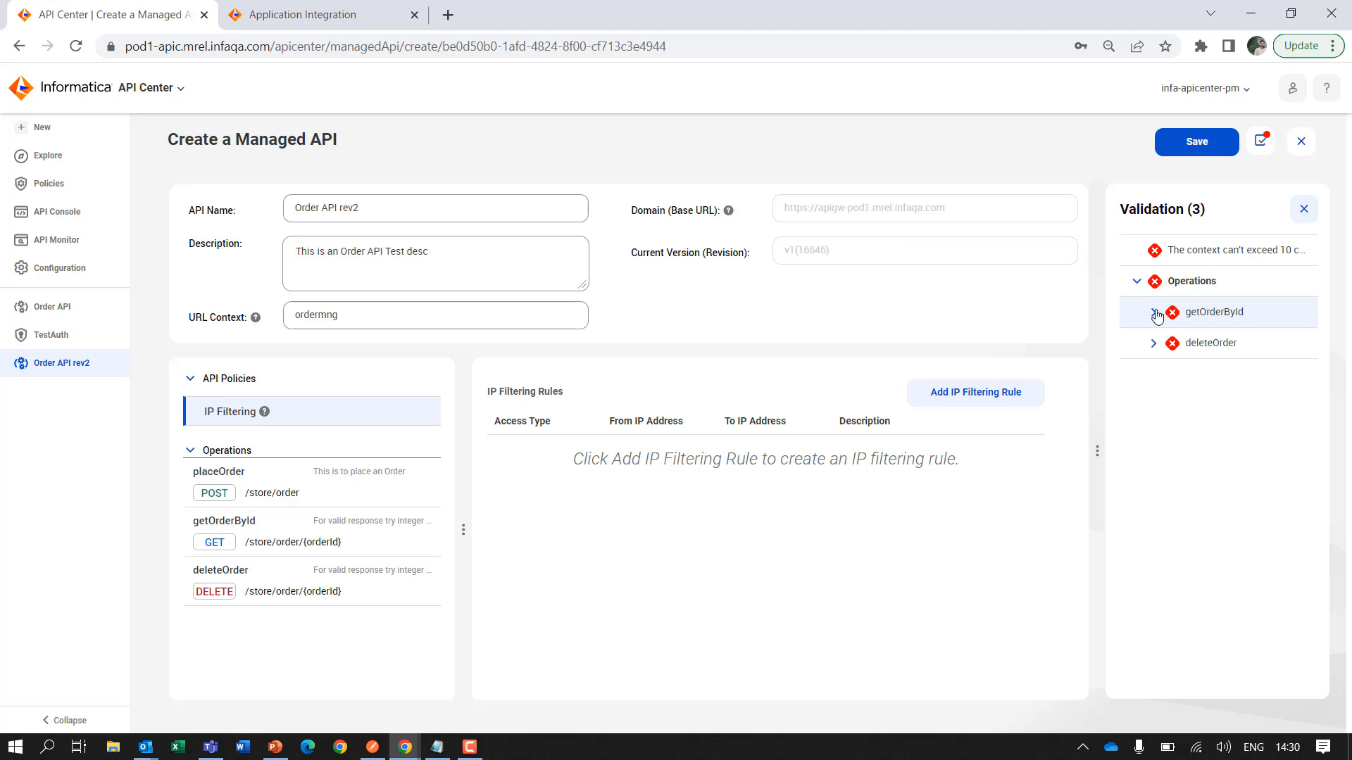
{"action": "left_click", "coordinate": [286, 538]}
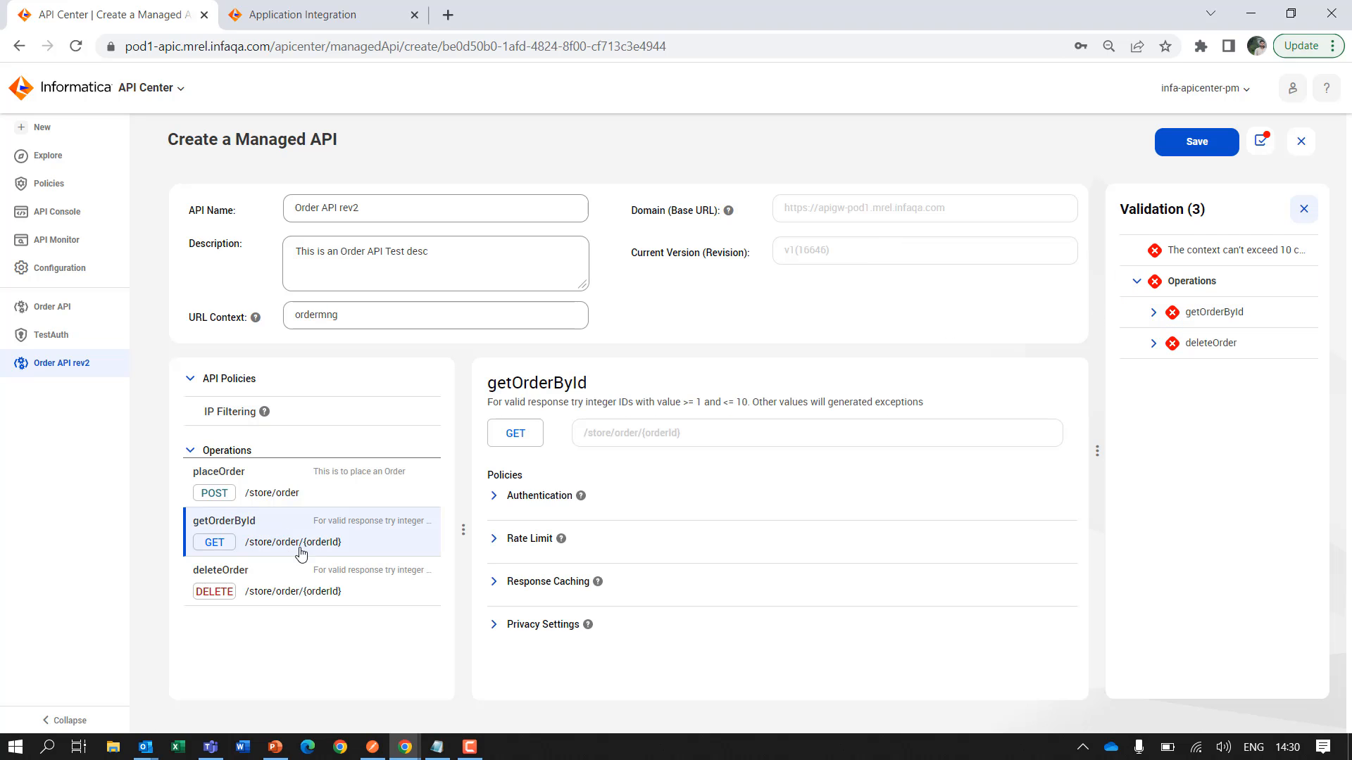
{"action": "left_click", "coordinate": [1158, 318]}
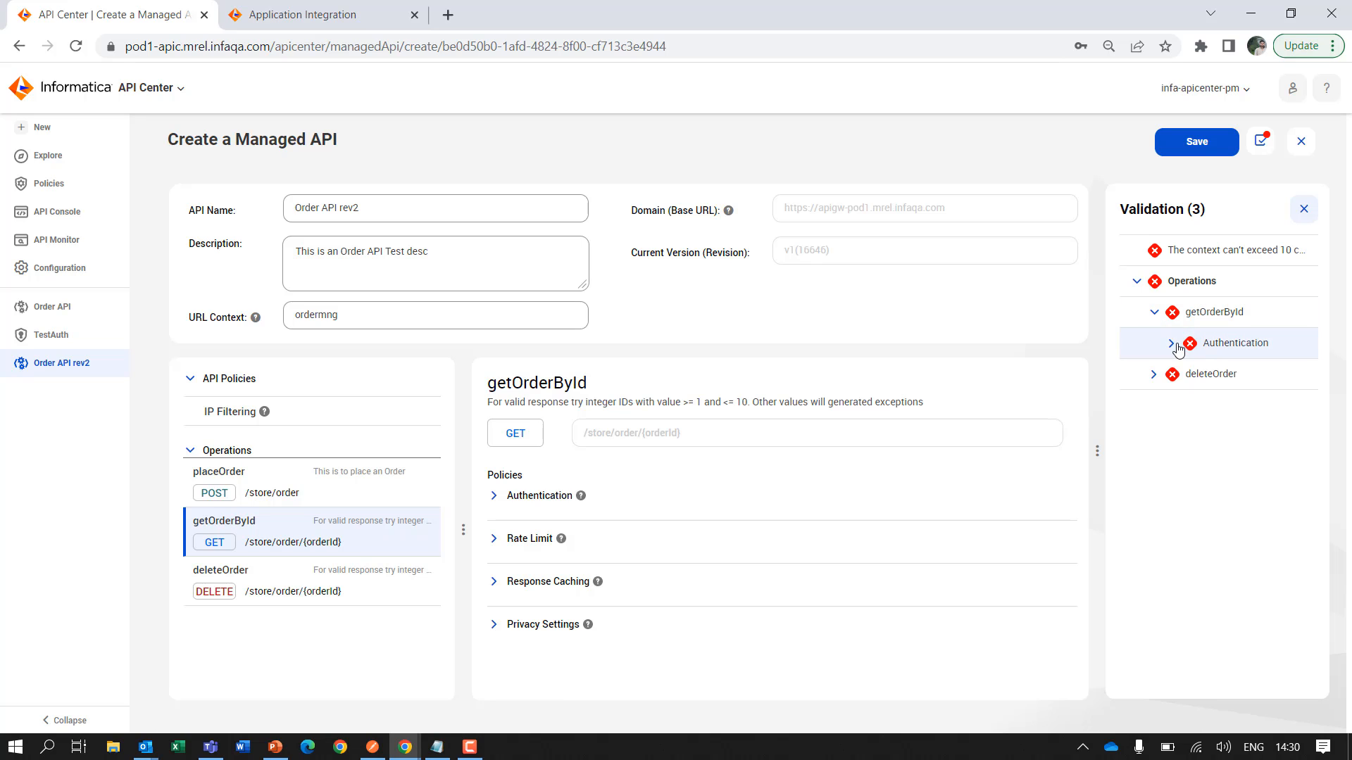
{"action": "left_click", "coordinate": [1174, 345]}
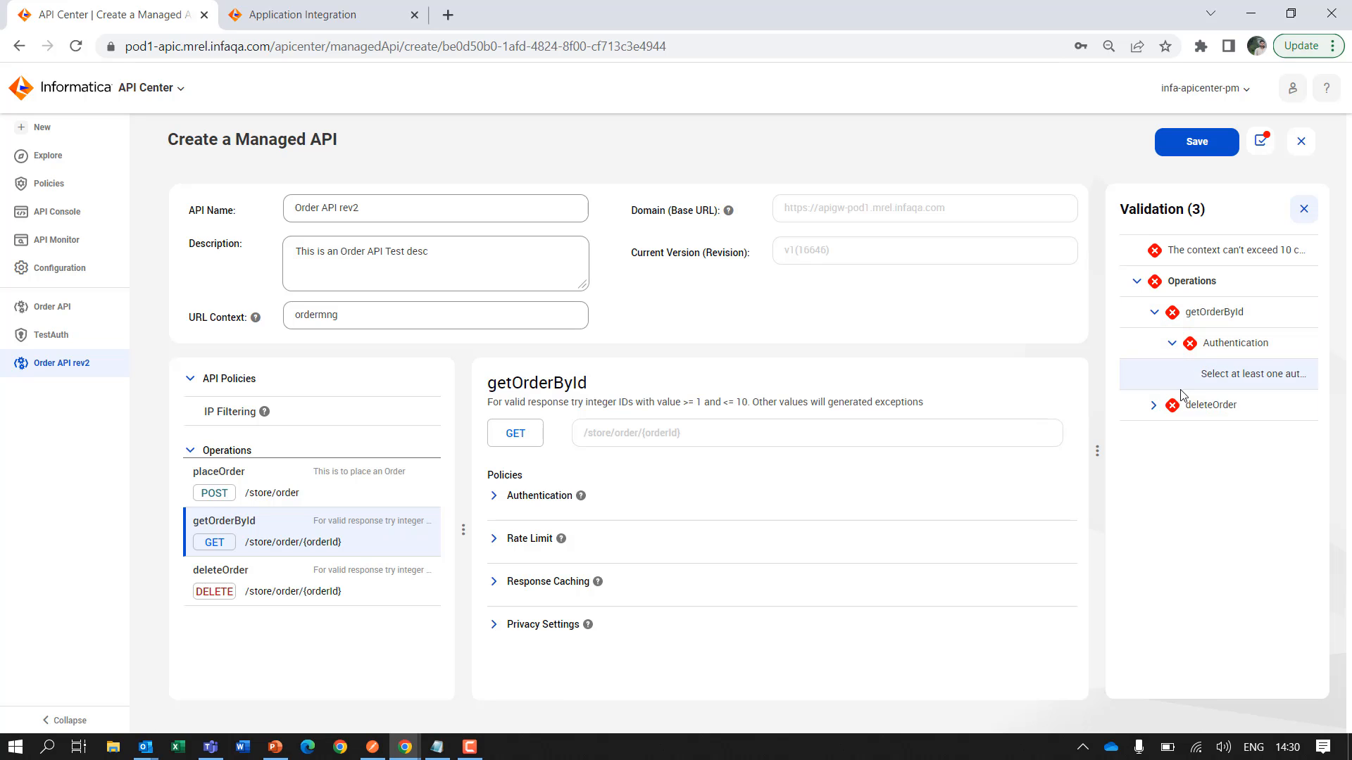
{"action": "left_click", "coordinate": [494, 498]}
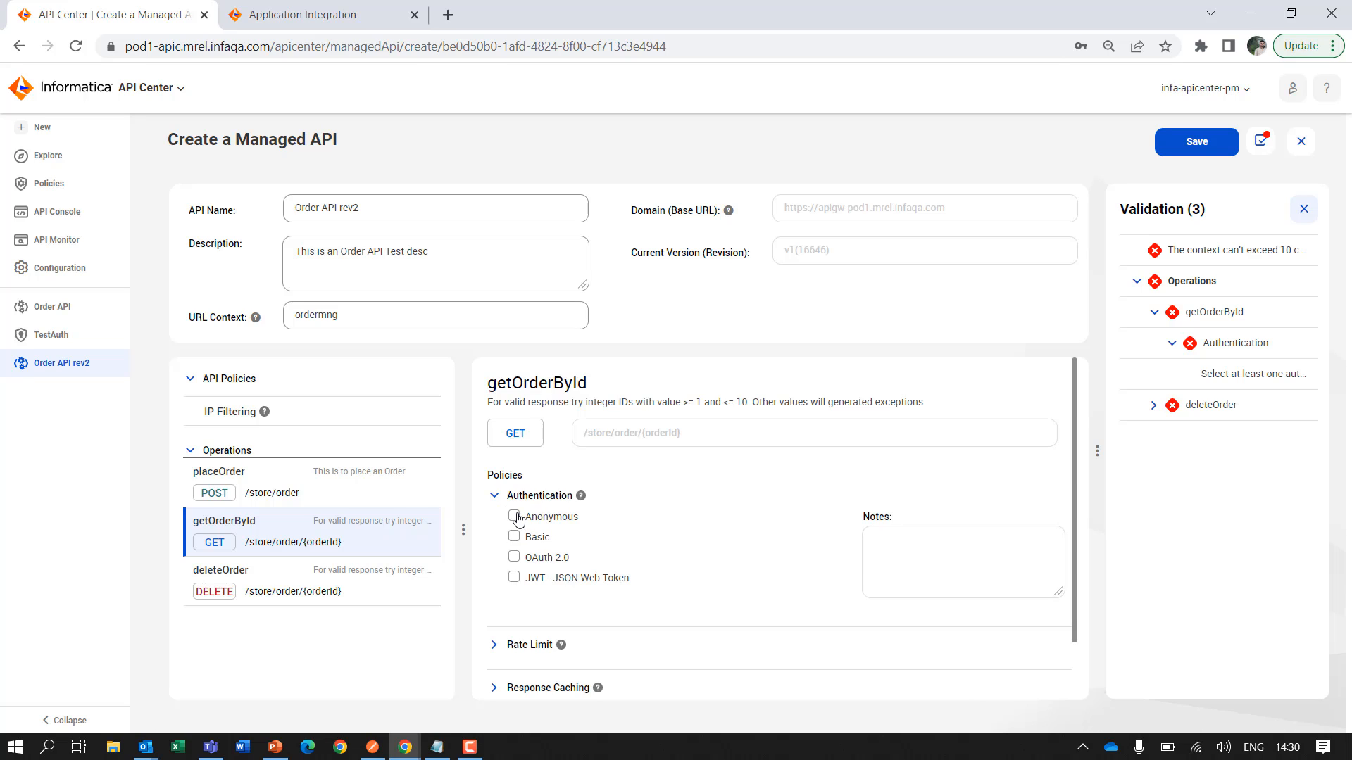
{"action": "left_click", "coordinate": [514, 517]}
Enable Anonymous authentication for the deleteOrder operation and save the managed API
{"action": "left_click", "coordinate": [291, 594]}
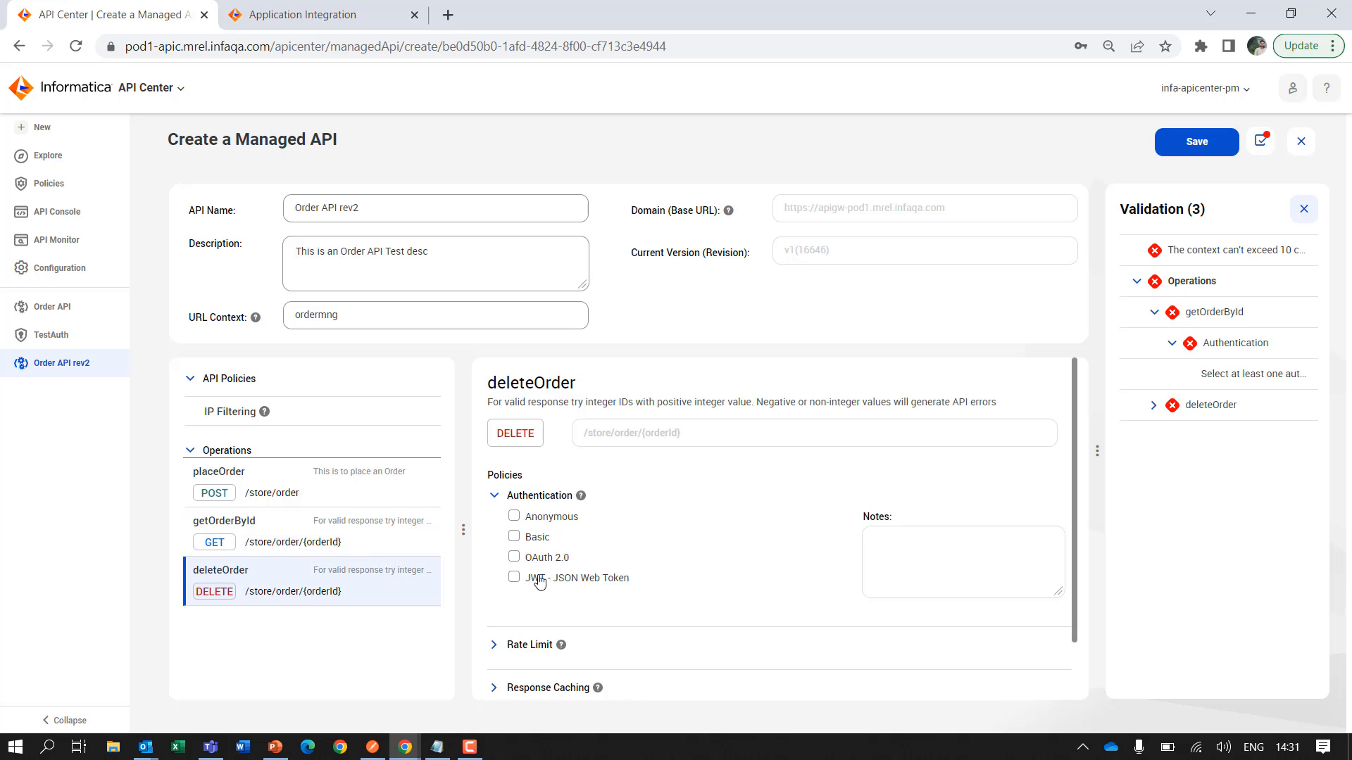
{"action": "left_click", "coordinate": [514, 518]}
{"action": "left_click", "coordinate": [1199, 154]}
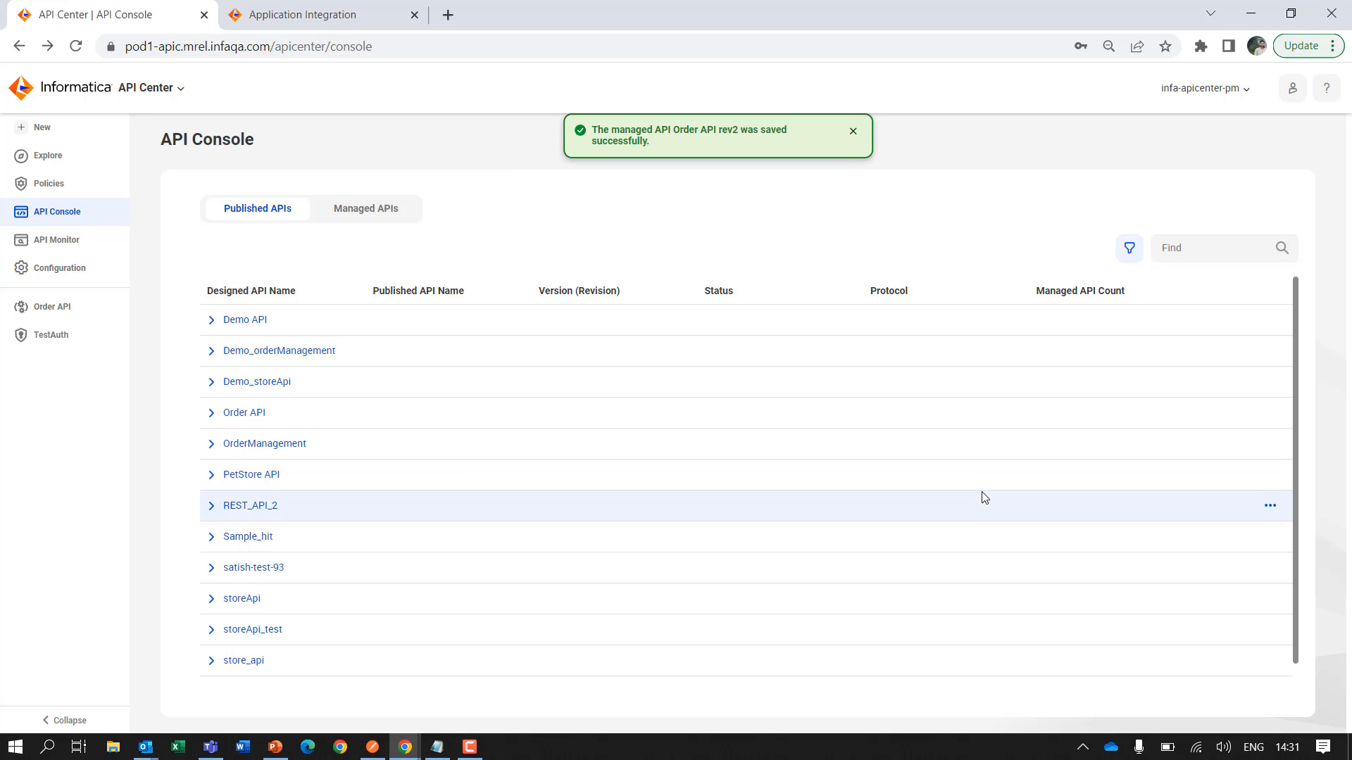
Find the managed API of Order API rev2 in the API Console and review its operations, available actions and placeOrder's applied policies
{"action": "left_click", "coordinate": [211, 412]}
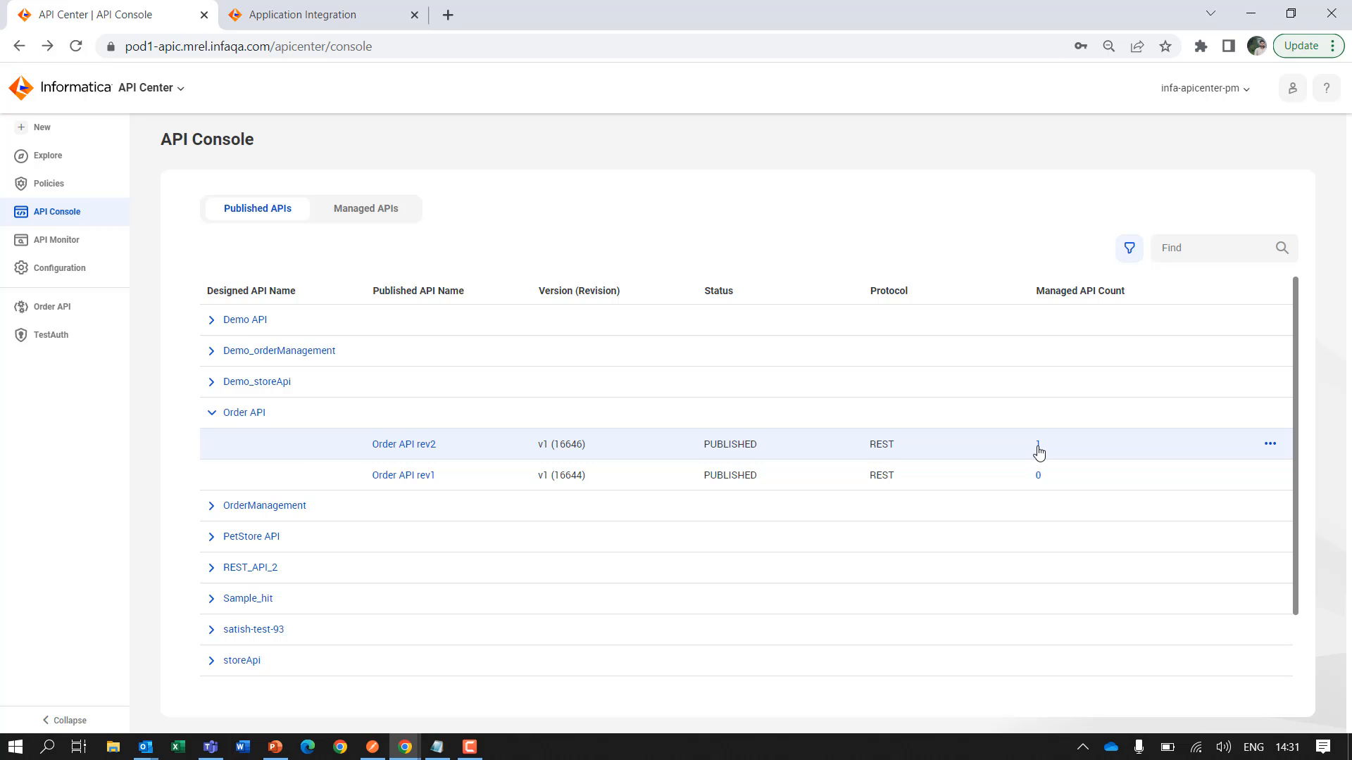
{"action": "left_click", "coordinate": [1038, 445]}
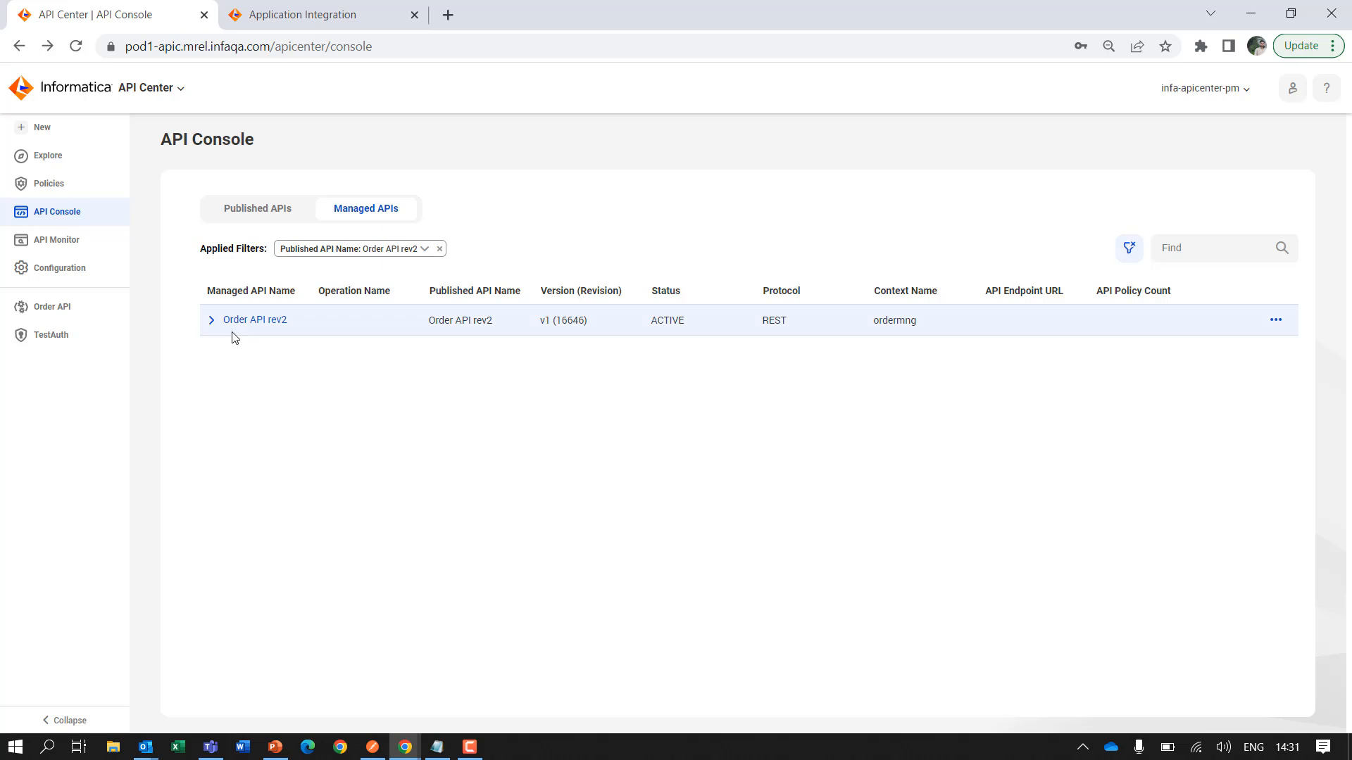
{"action": "left_click", "coordinate": [213, 326]}
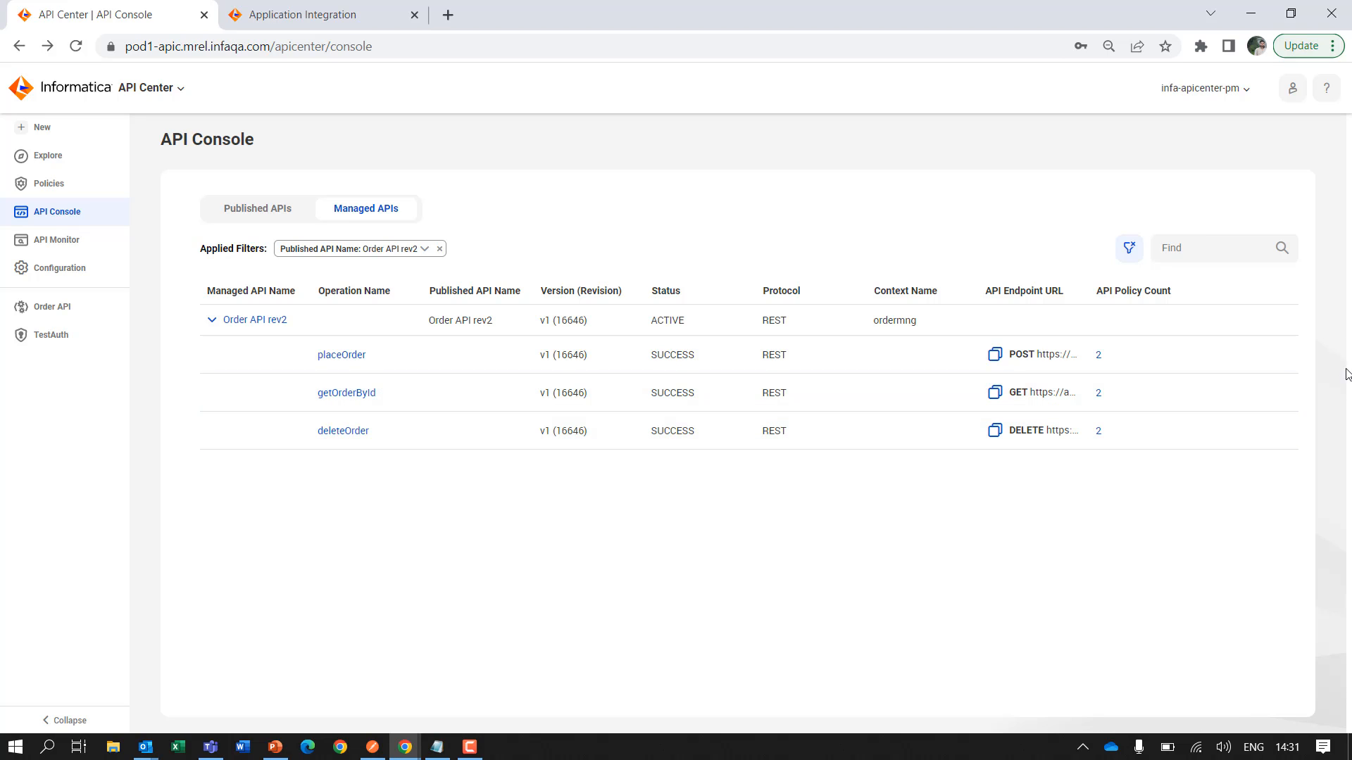
{"action": "left_click", "coordinate": [1277, 323]}
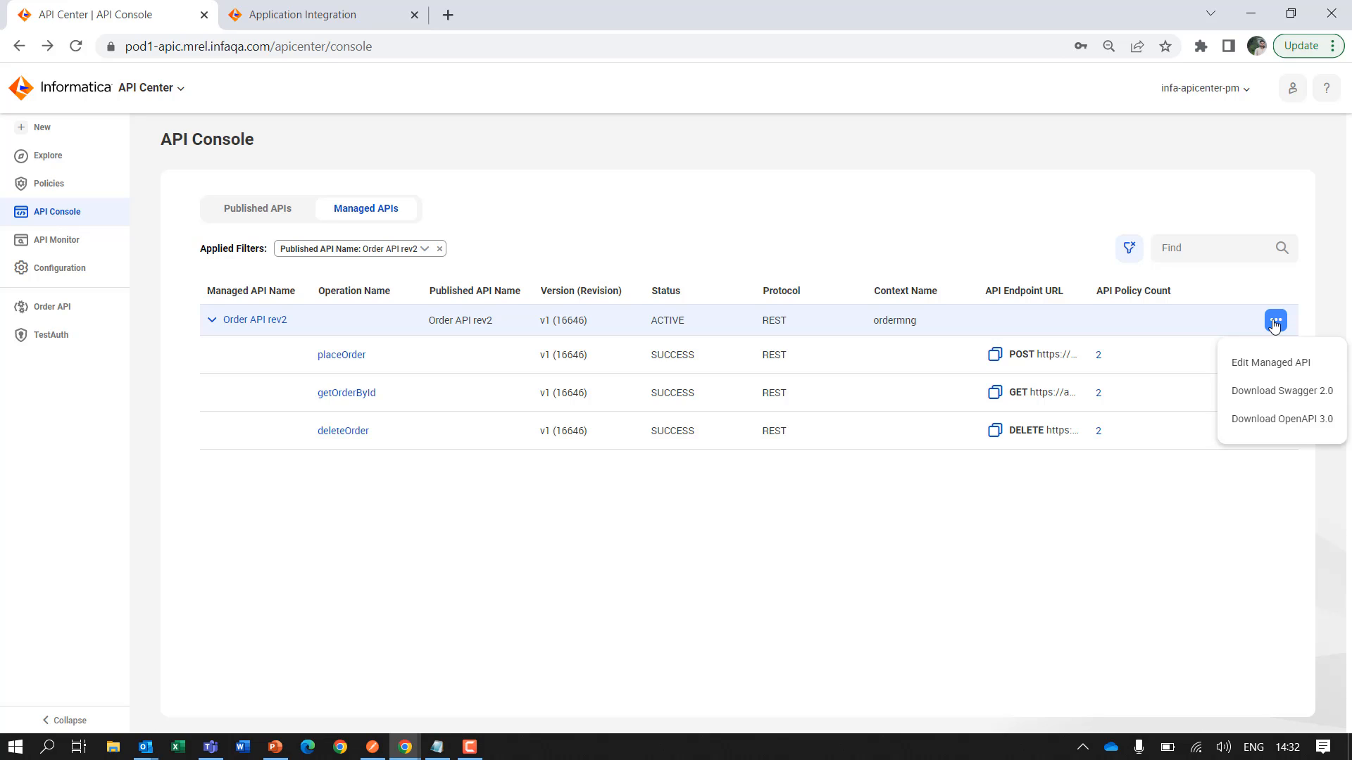
{"action": "left_click", "coordinate": [1099, 358]}
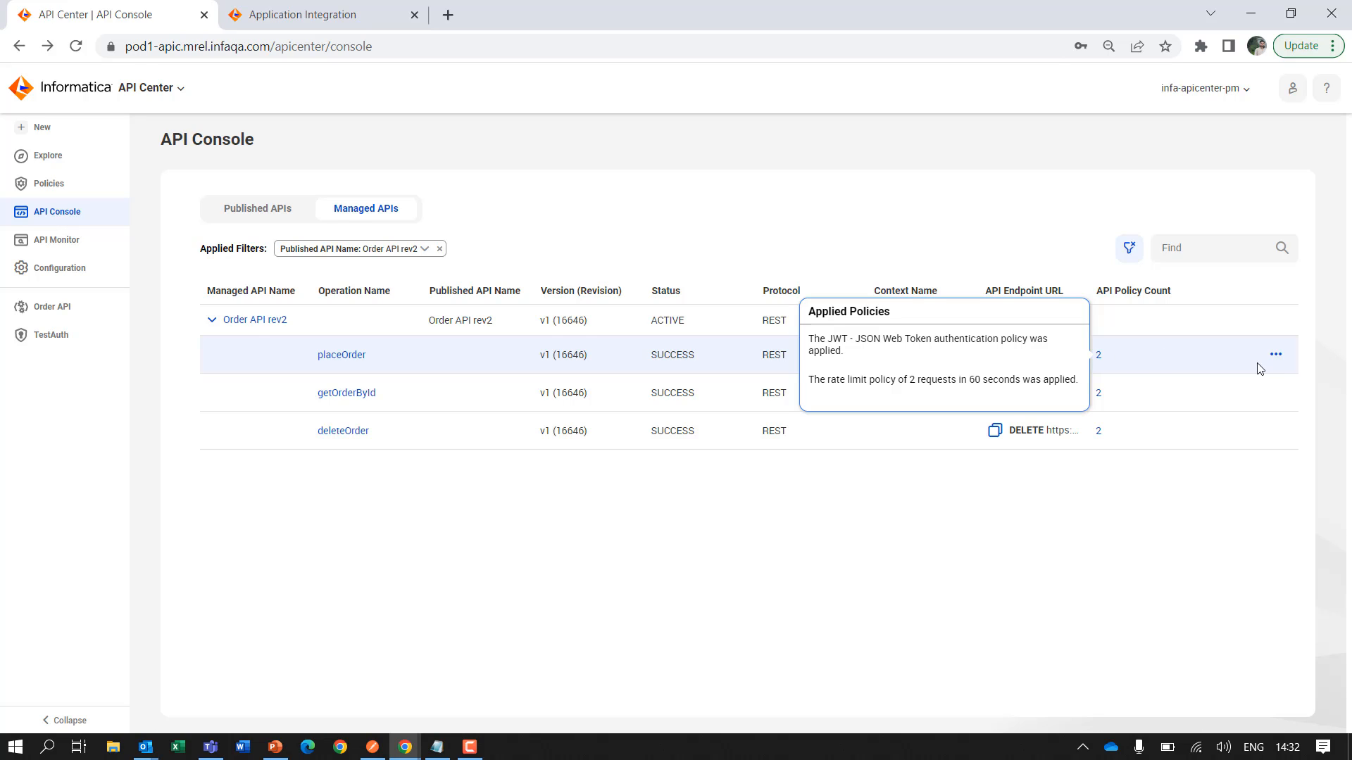
{"action": "left_click", "coordinate": [1276, 356]}
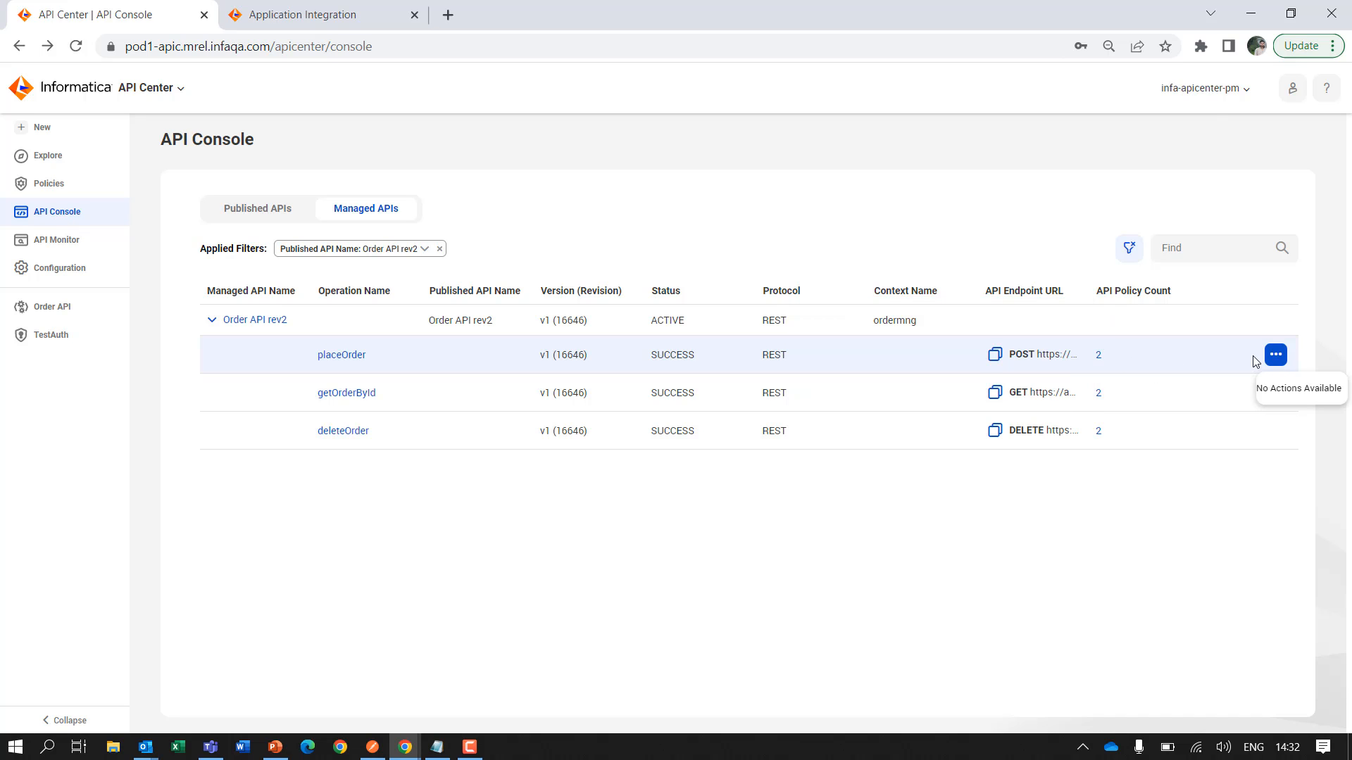
Open the managed API Order API rev2 for editing and set the expiration date of placeOrder's JWT to 07-12-2022
{"action": "left_click", "coordinate": [1273, 325]}
{"action": "left_click", "coordinate": [1261, 361]}
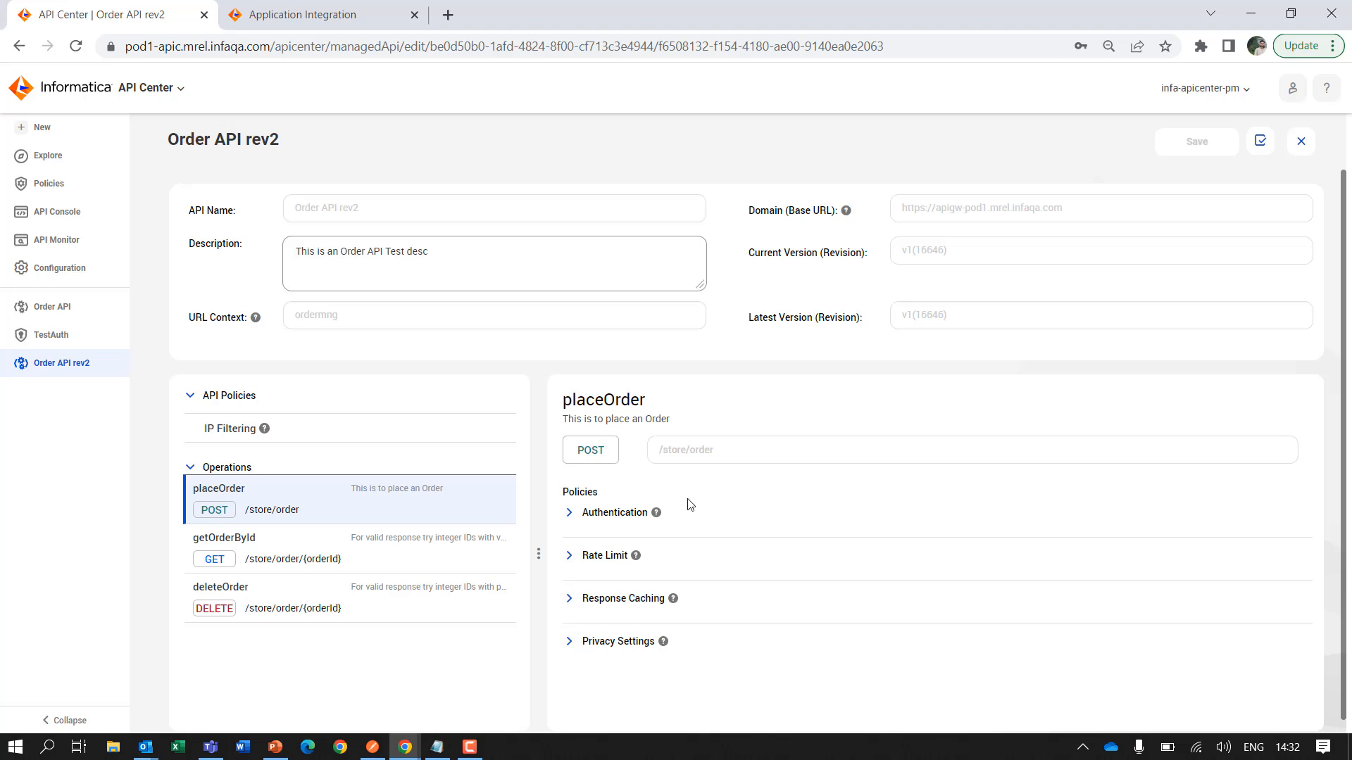
{"action": "left_click", "coordinate": [571, 514]}
{"action": "scroll", "coordinate": [1304, 540], "scroll_direction": "down", "scroll_amount": 1}
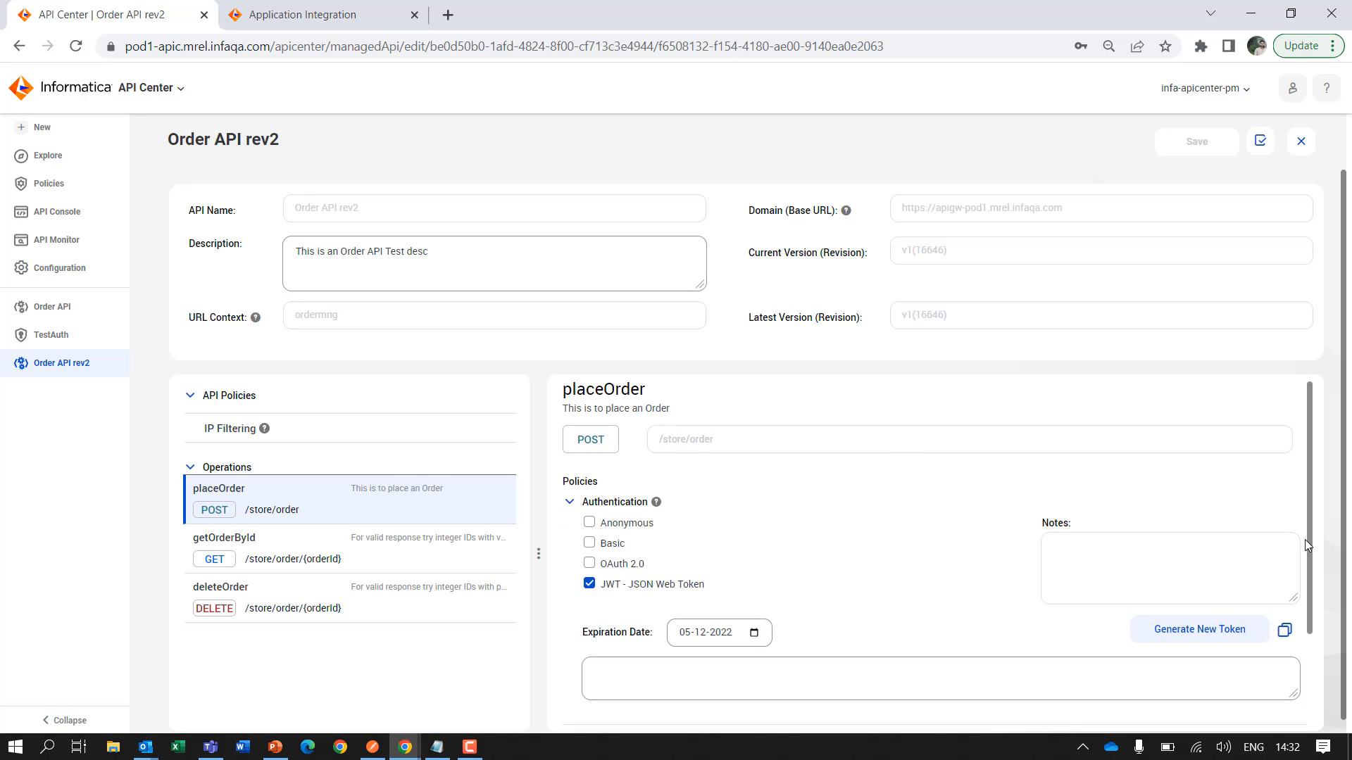
{"action": "scroll", "coordinate": [1304, 540], "scroll_direction": "down", "scroll_amount": 2}
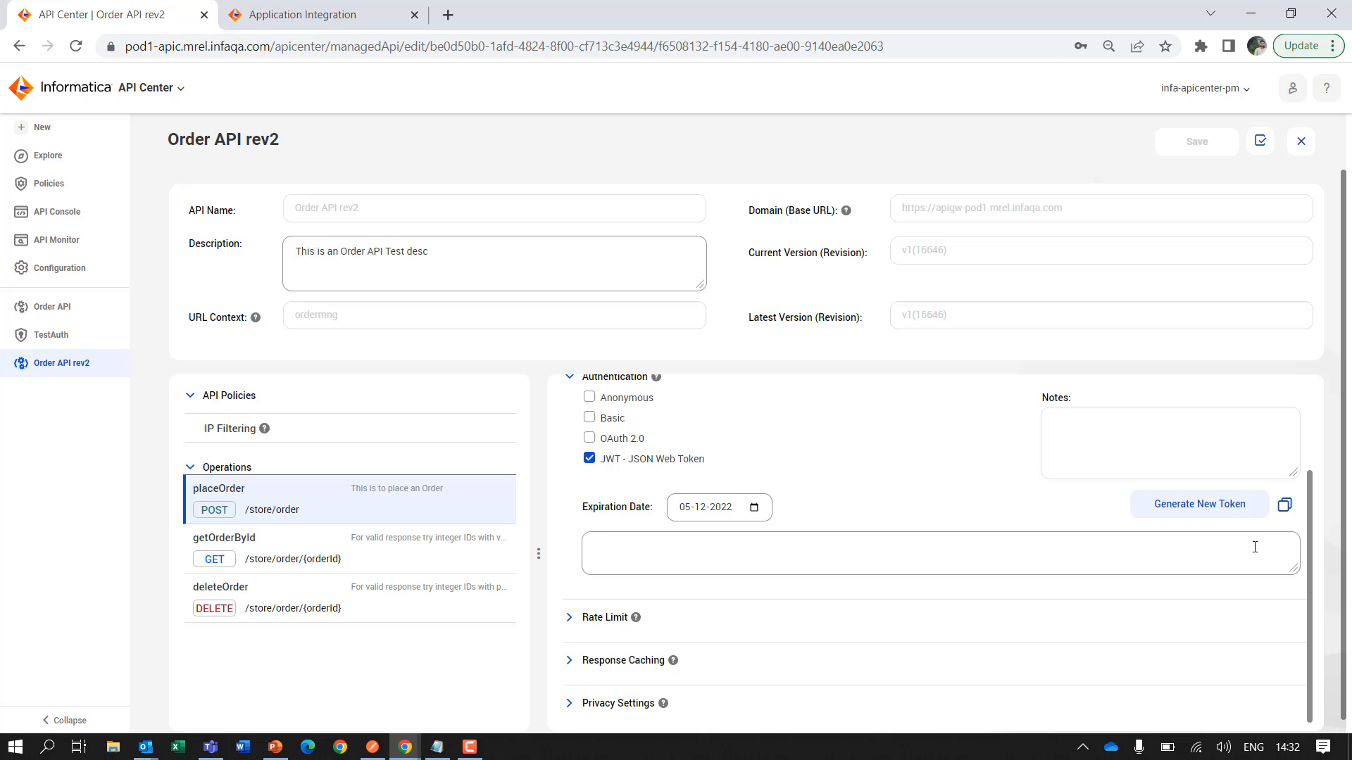
{"action": "left_click", "coordinate": [755, 508]}
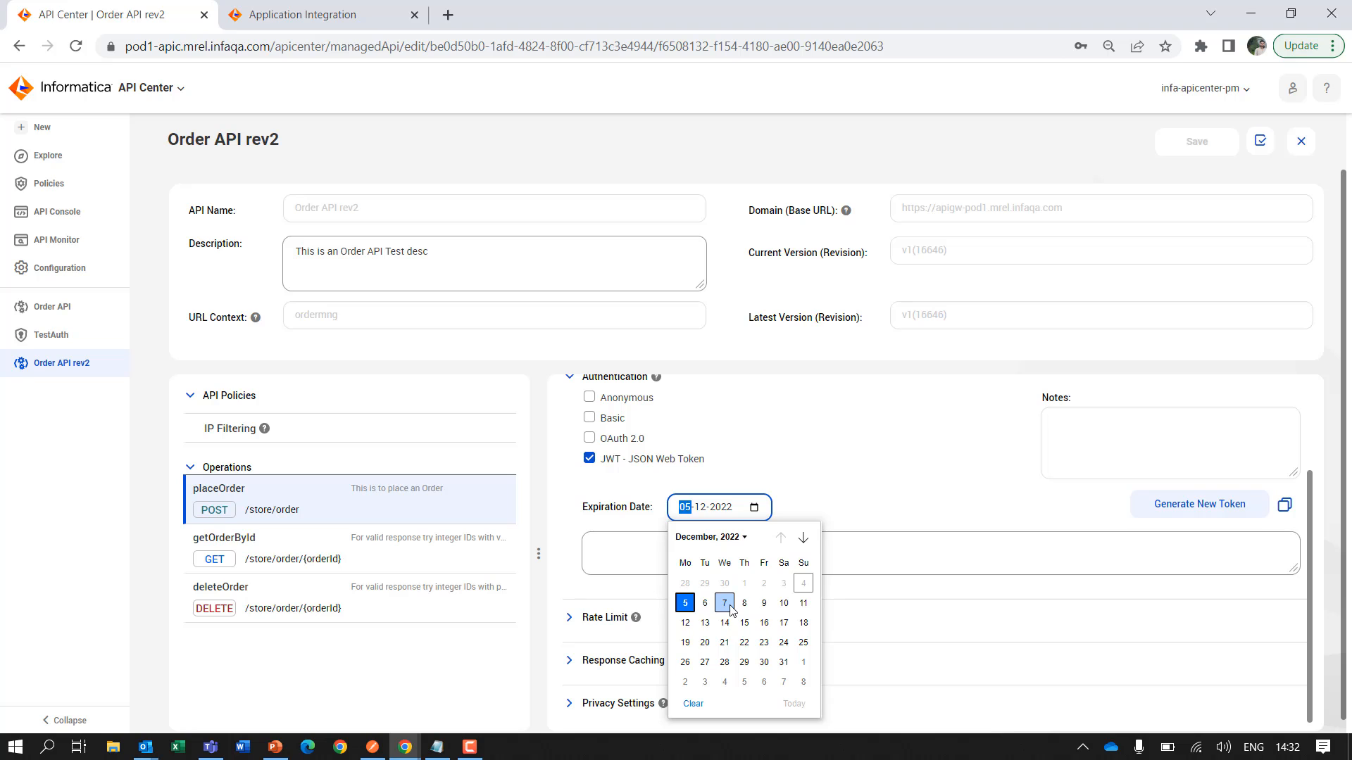
{"action": "left_click", "coordinate": [729, 610]}
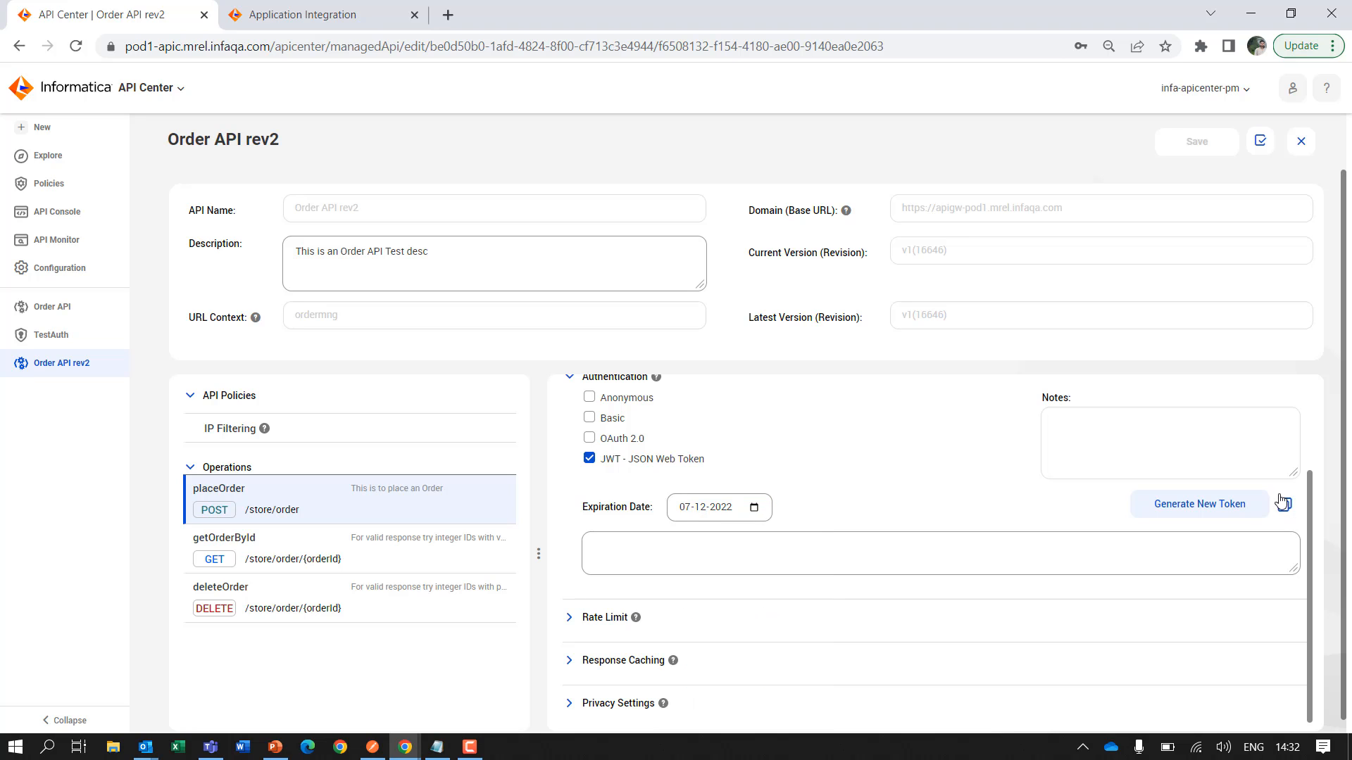
Generate a new JWT for placeOrder, copy it, and paste the token into the open Notepad note
{"action": "left_click", "coordinate": [1149, 512]}
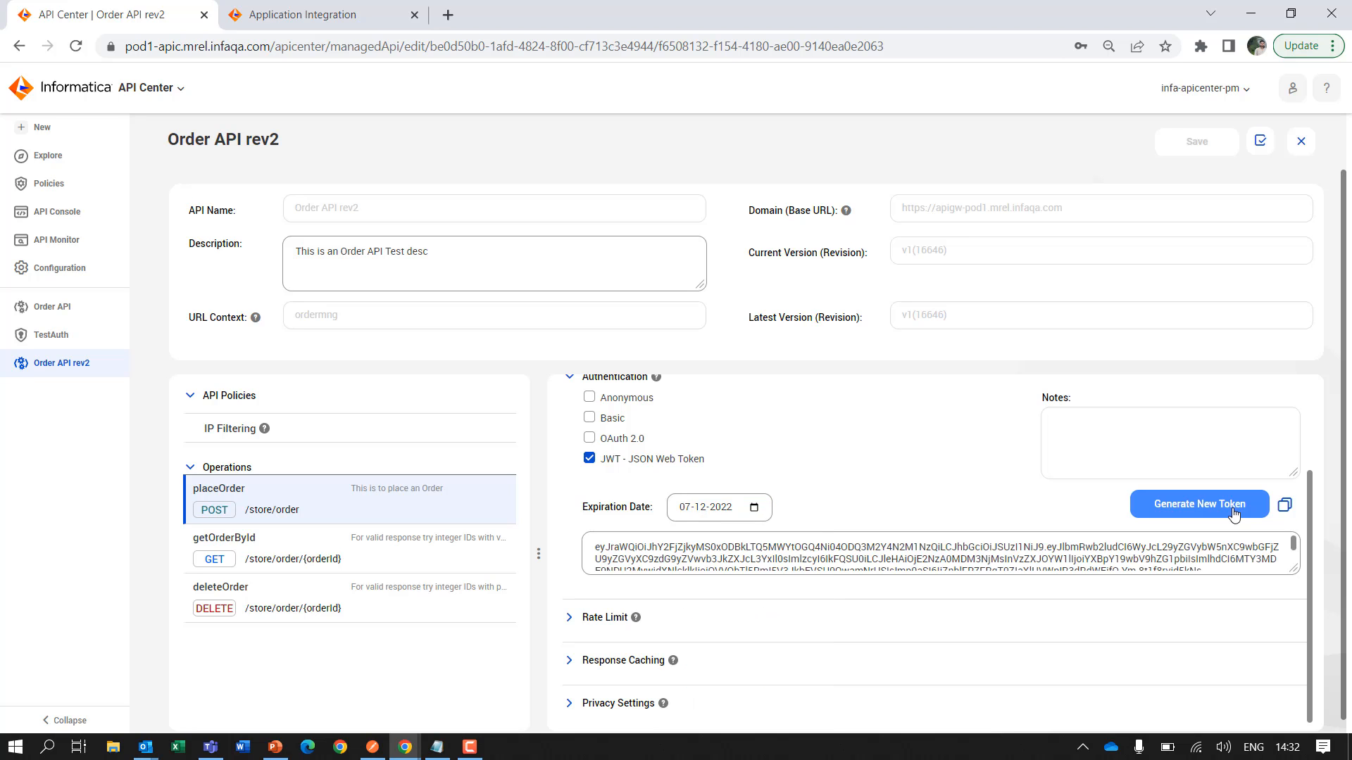
{"action": "left_click", "coordinate": [1285, 505]}
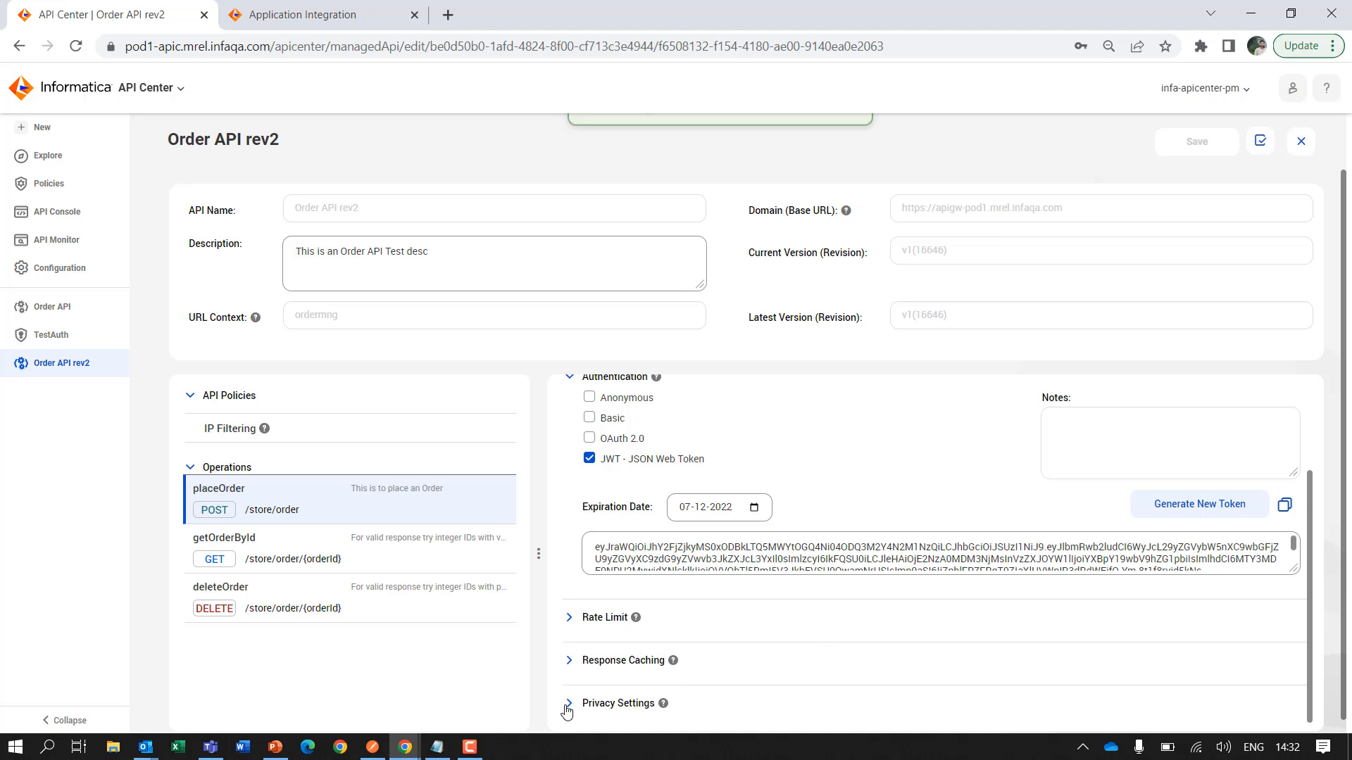
{"action": "left_click", "coordinate": [436, 746]}
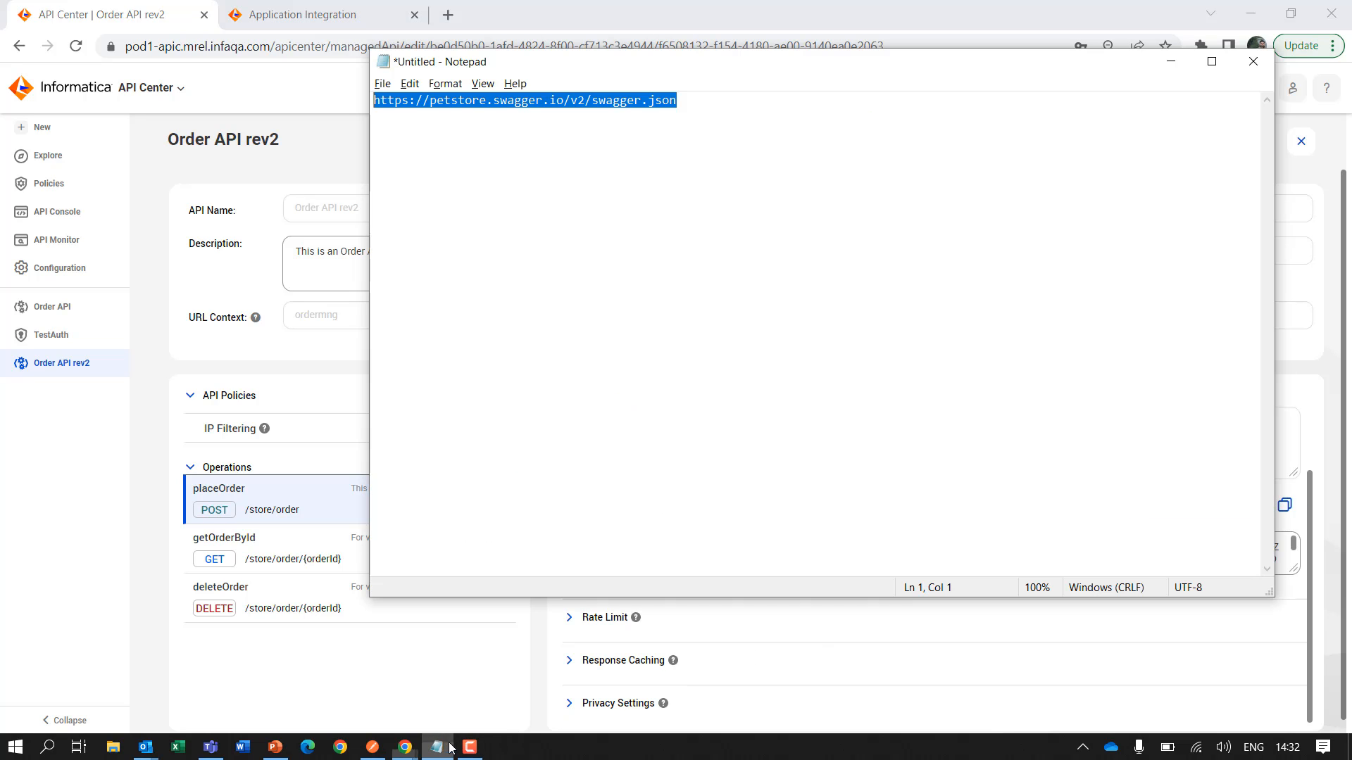
{"action": "left_click", "coordinate": [706, 108]}
{"action": "key", "text": "ctrl+v"}
Find the managed API of Order API rev2 in the API Console and download its OpenAPI 3.0 definition
{"action": "left_click", "coordinate": [57, 211]}
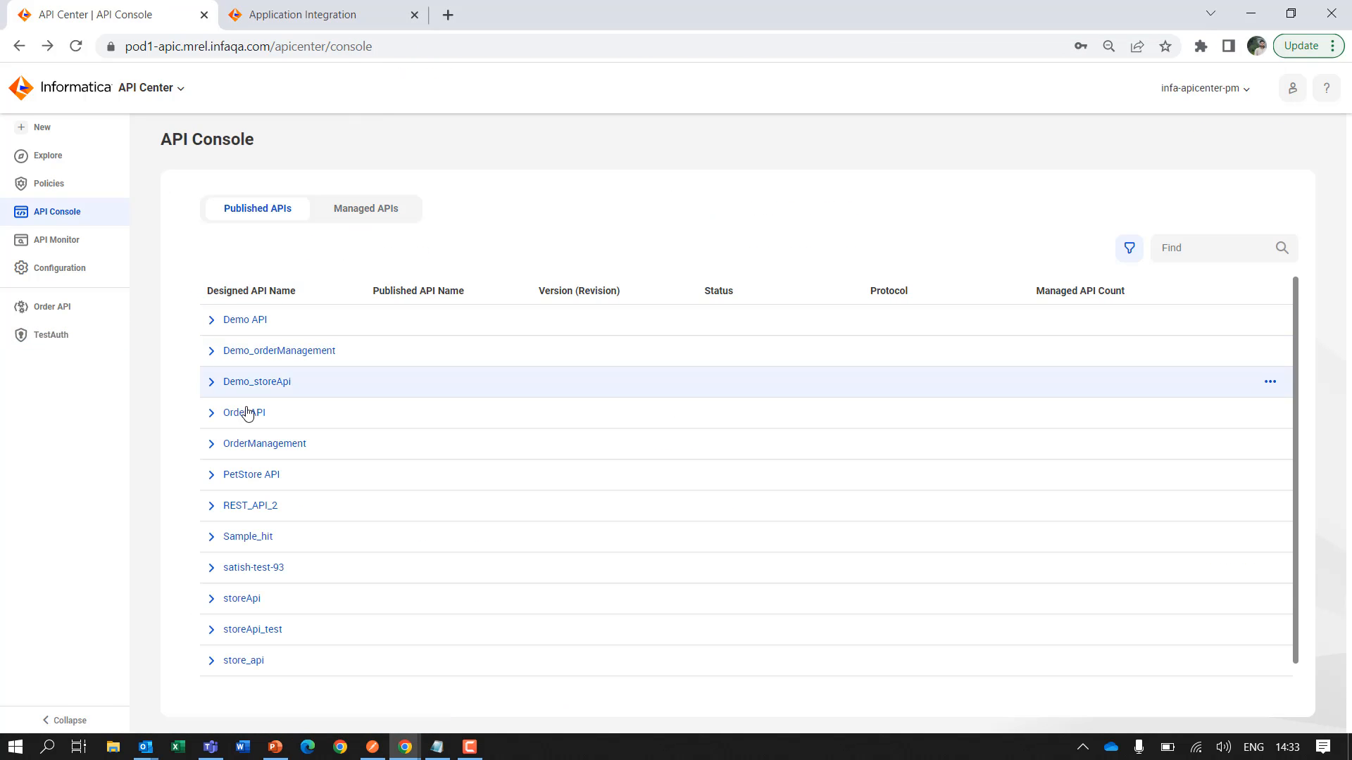
{"action": "left_click", "coordinate": [211, 414]}
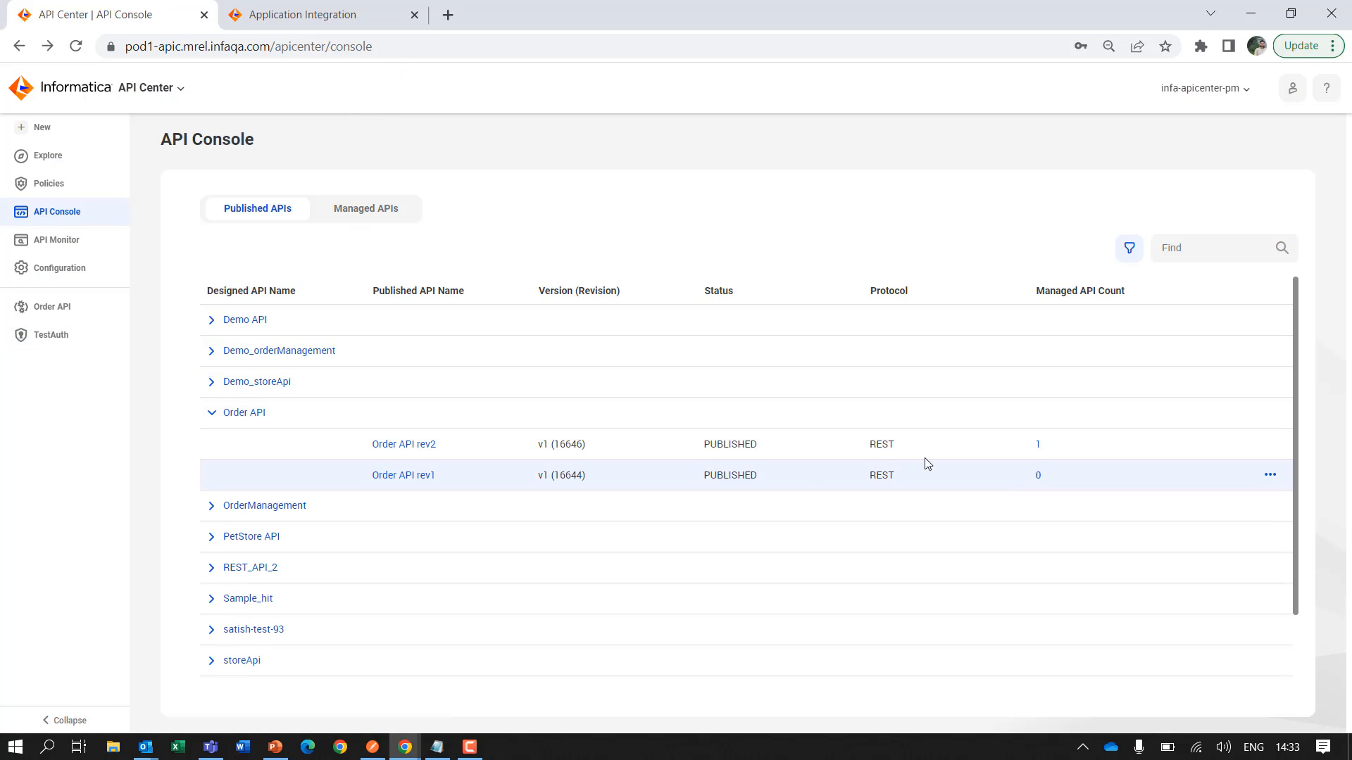
{"action": "left_click", "coordinate": [1039, 445]}
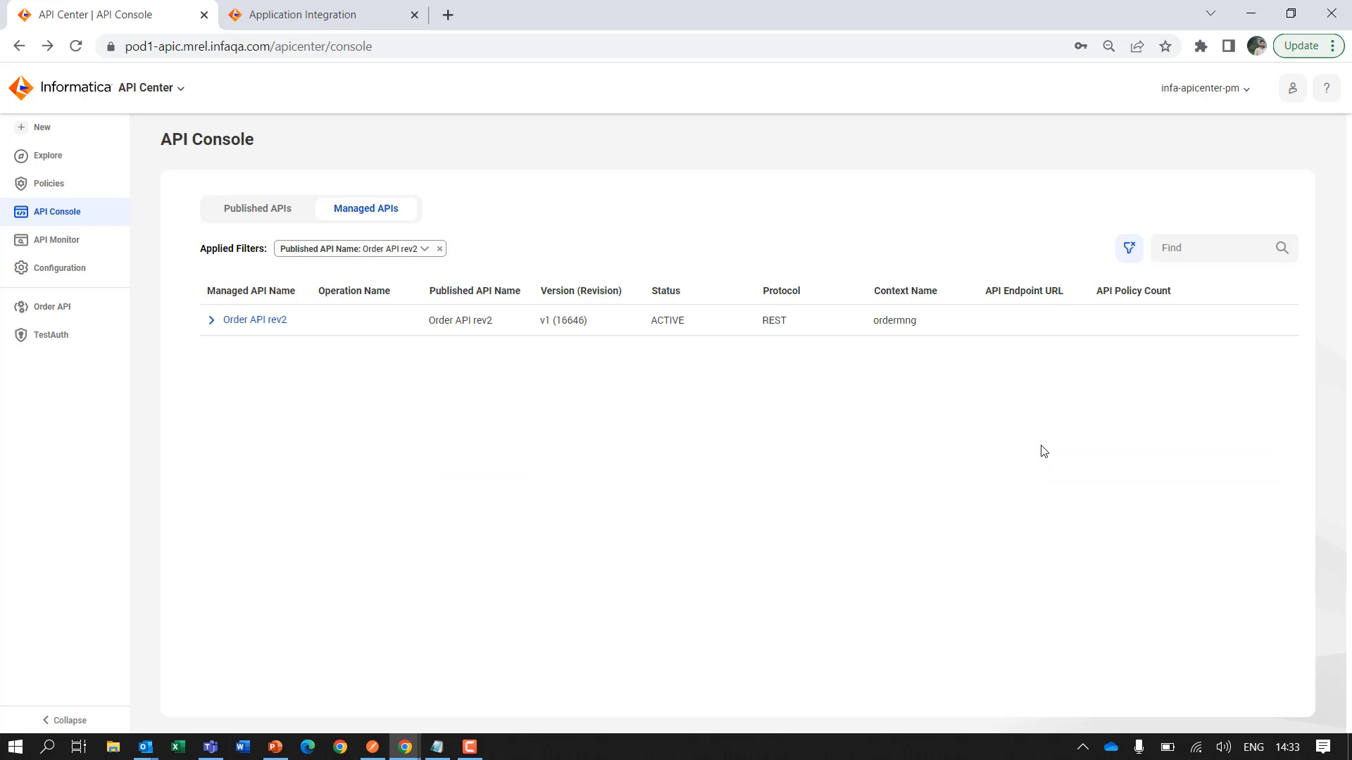
{"action": "left_click", "coordinate": [212, 321]}
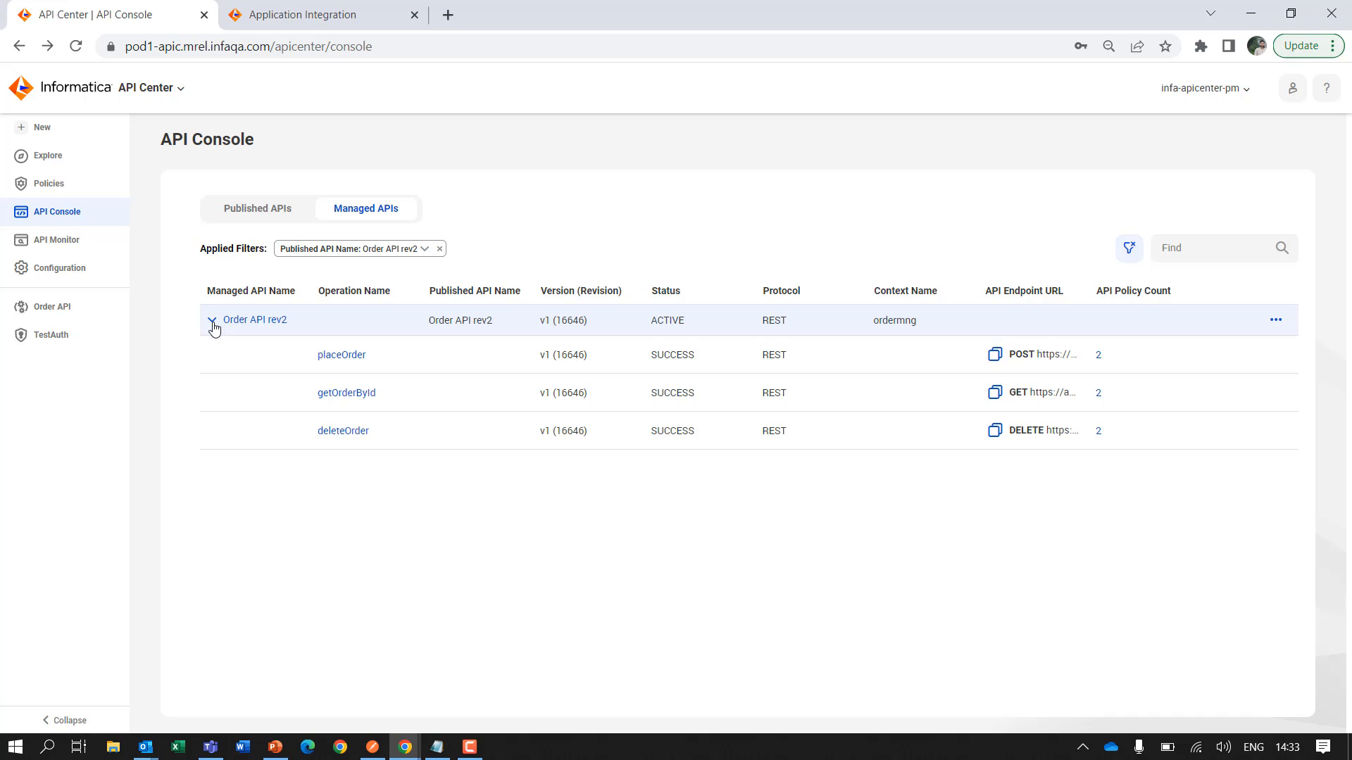
{"action": "left_click", "coordinate": [1285, 323]}
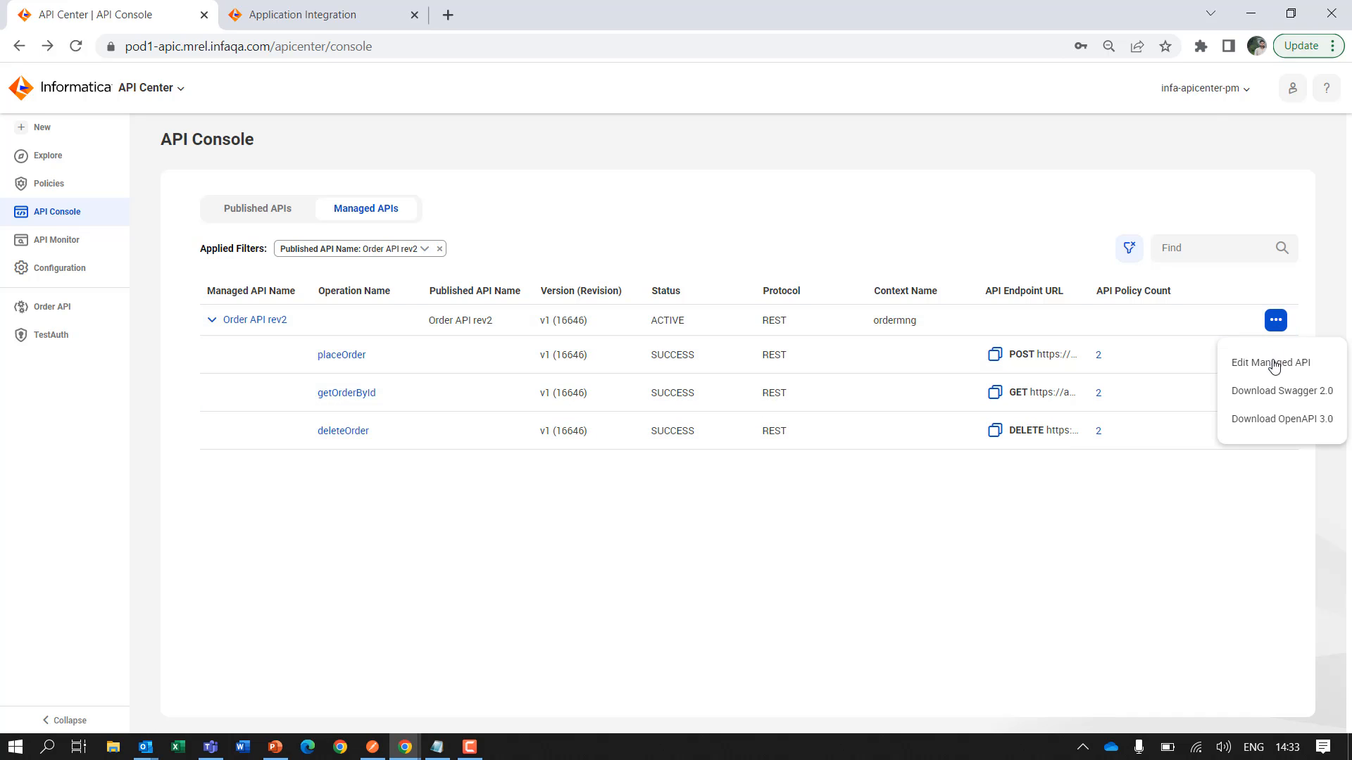
{"action": "left_click", "coordinate": [1264, 421]}
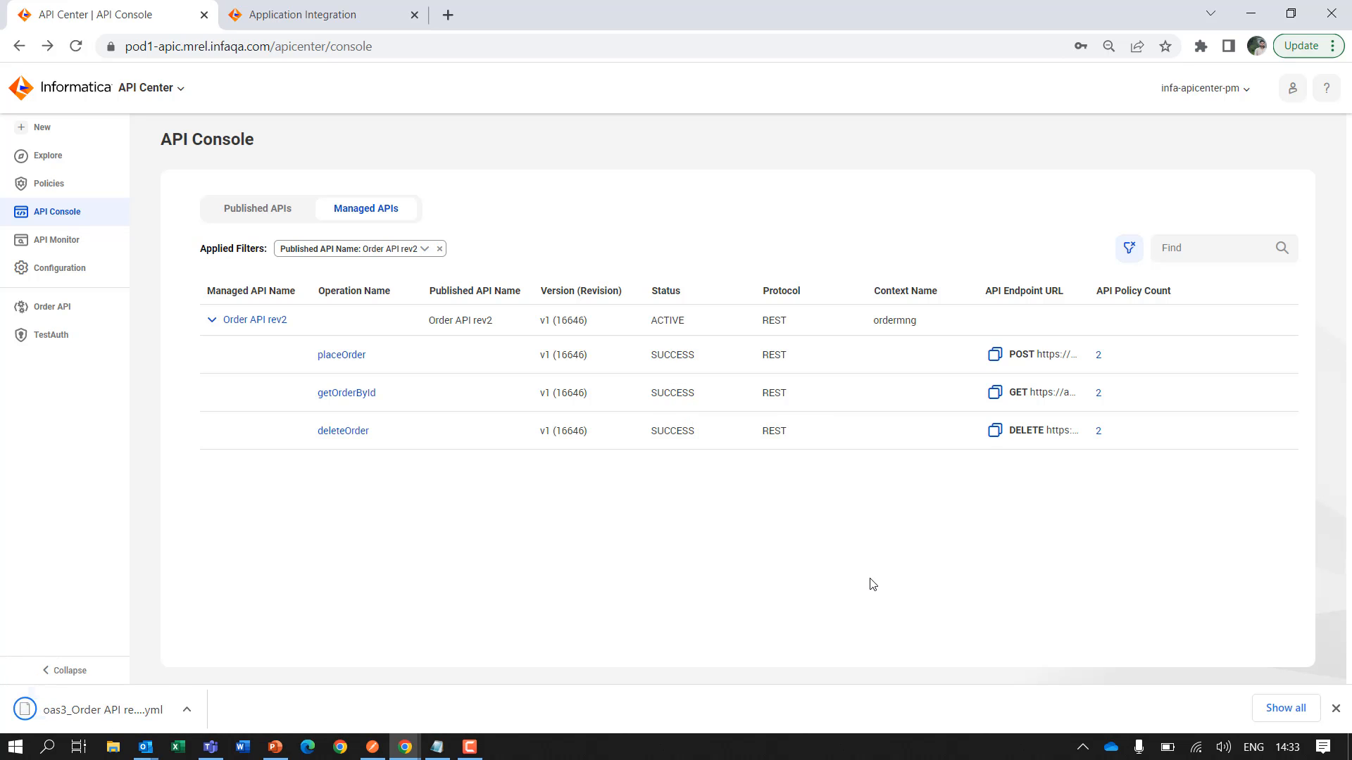
Switch to Postman and import the downloaded file oas3_Order API rev2_1670144601.yml as a collection
{"action": "left_click", "coordinate": [372, 746]}
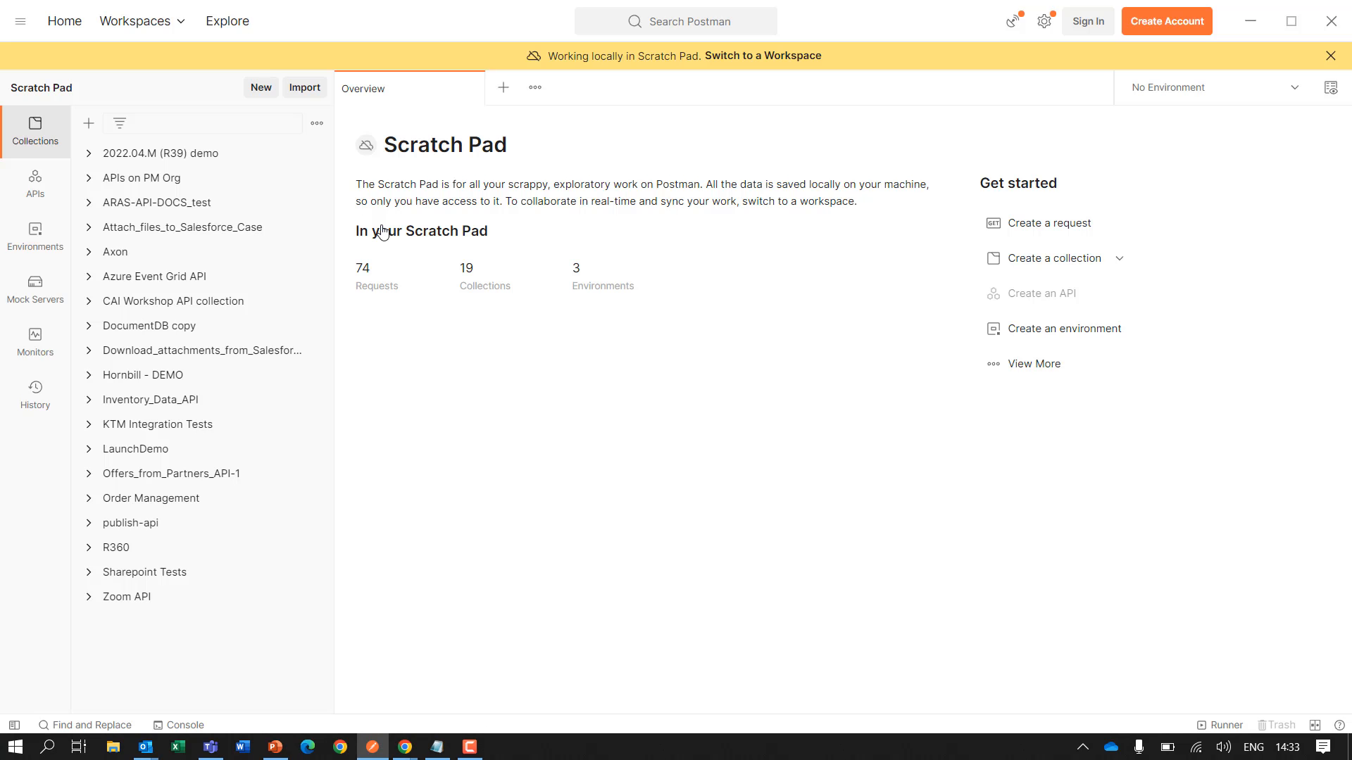
{"action": "left_click", "coordinate": [305, 88]}
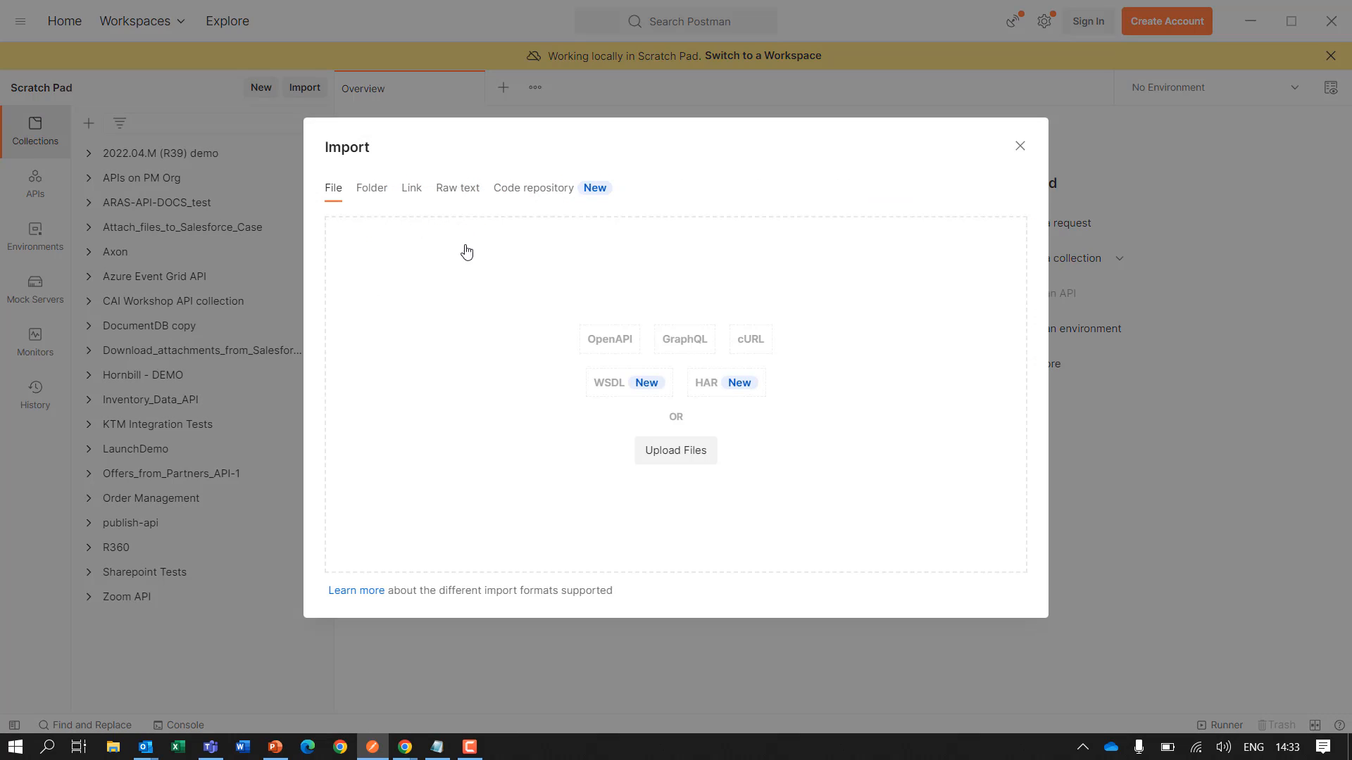
{"action": "left_click", "coordinate": [643, 367]}
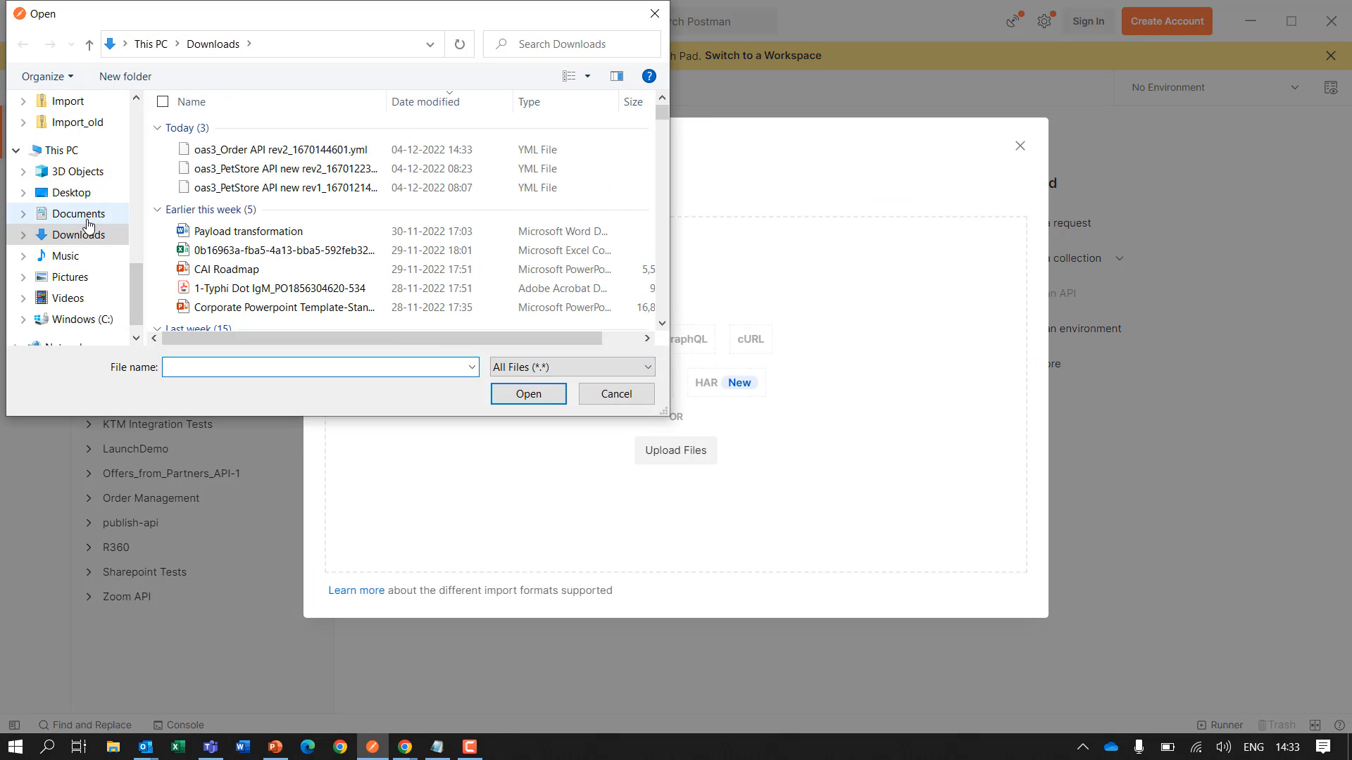
{"action": "double_click", "coordinate": [243, 150]}
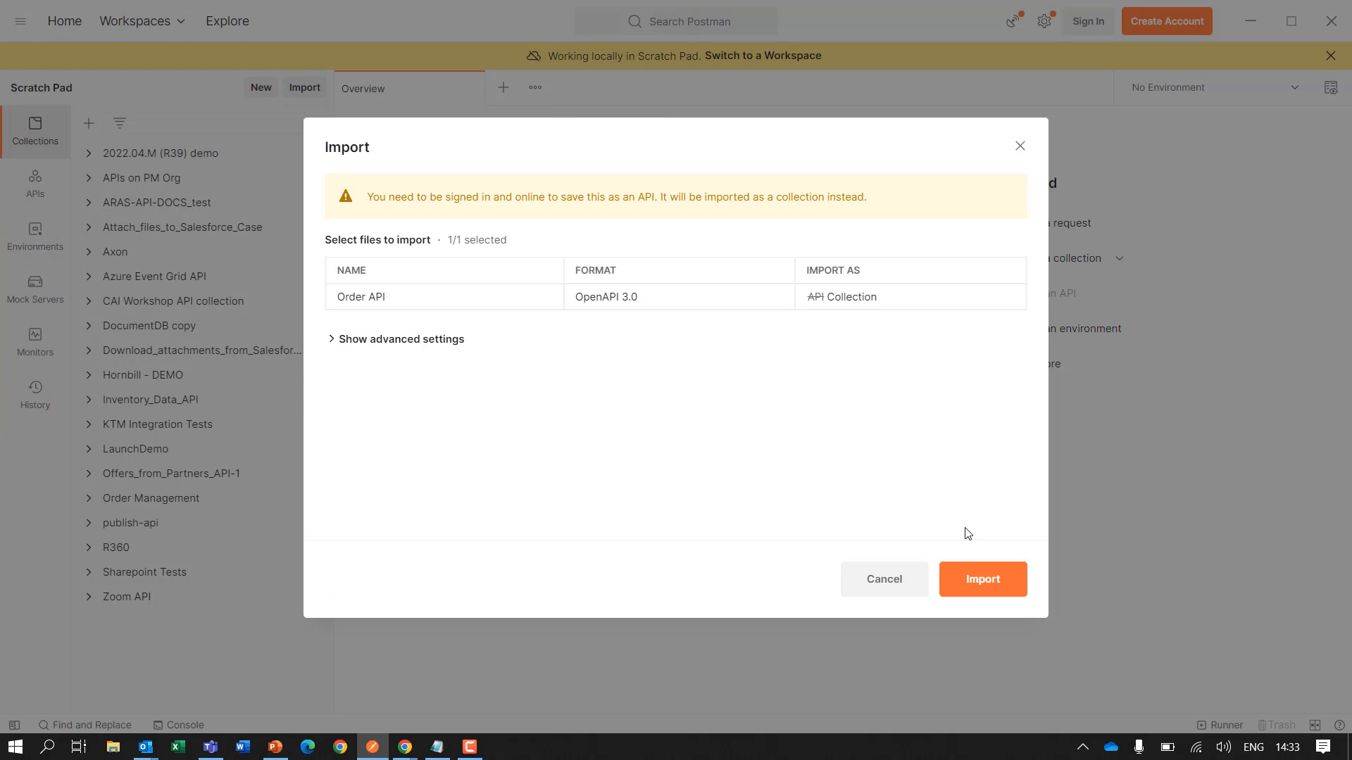
{"action": "left_click", "coordinate": [982, 578]}
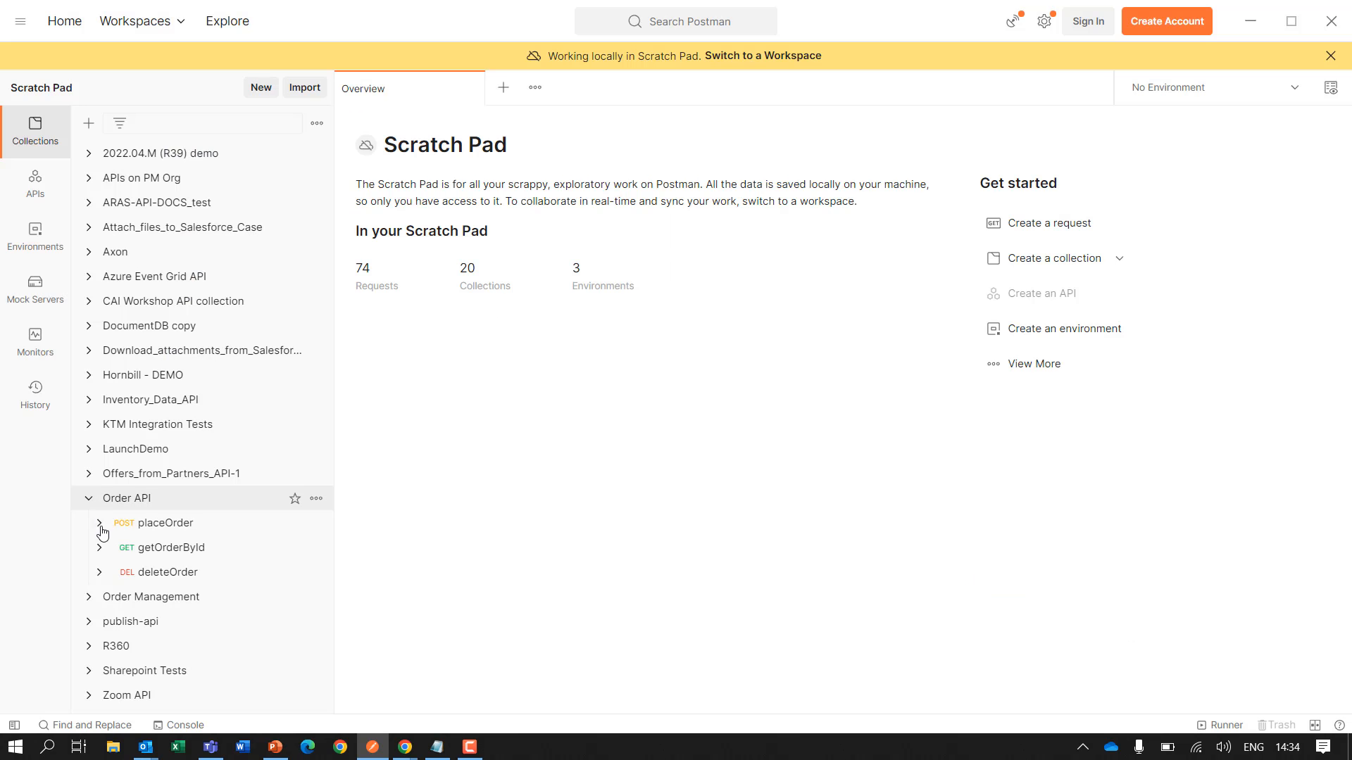
Open the placeOrder request of the Order API collection and set "complete" to true in its JSON body
{"action": "left_click", "coordinate": [167, 526]}
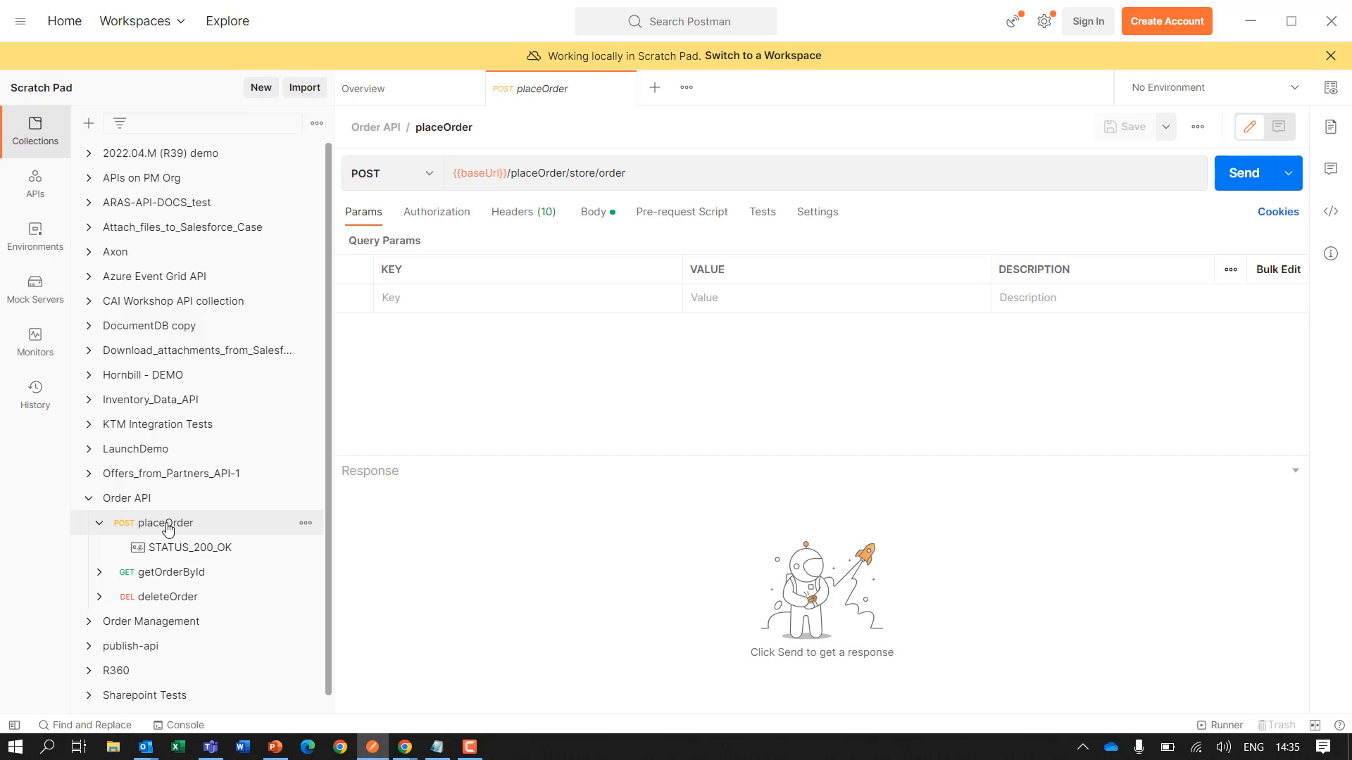
{"action": "left_click", "coordinate": [594, 212]}
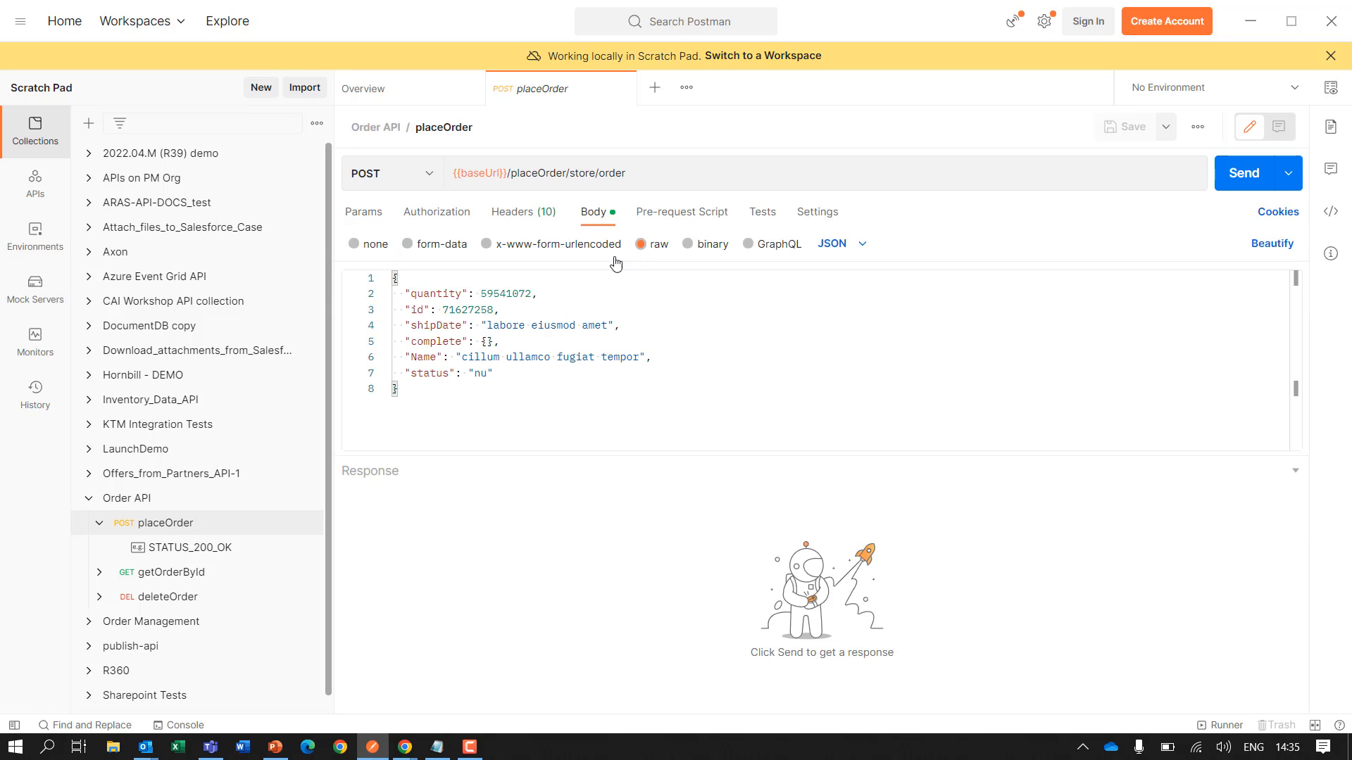
{"action": "left_click", "coordinate": [492, 344]}
{"action": "key", "text": "BackSpace"}
{"action": "key", "text": "BackSpace"}
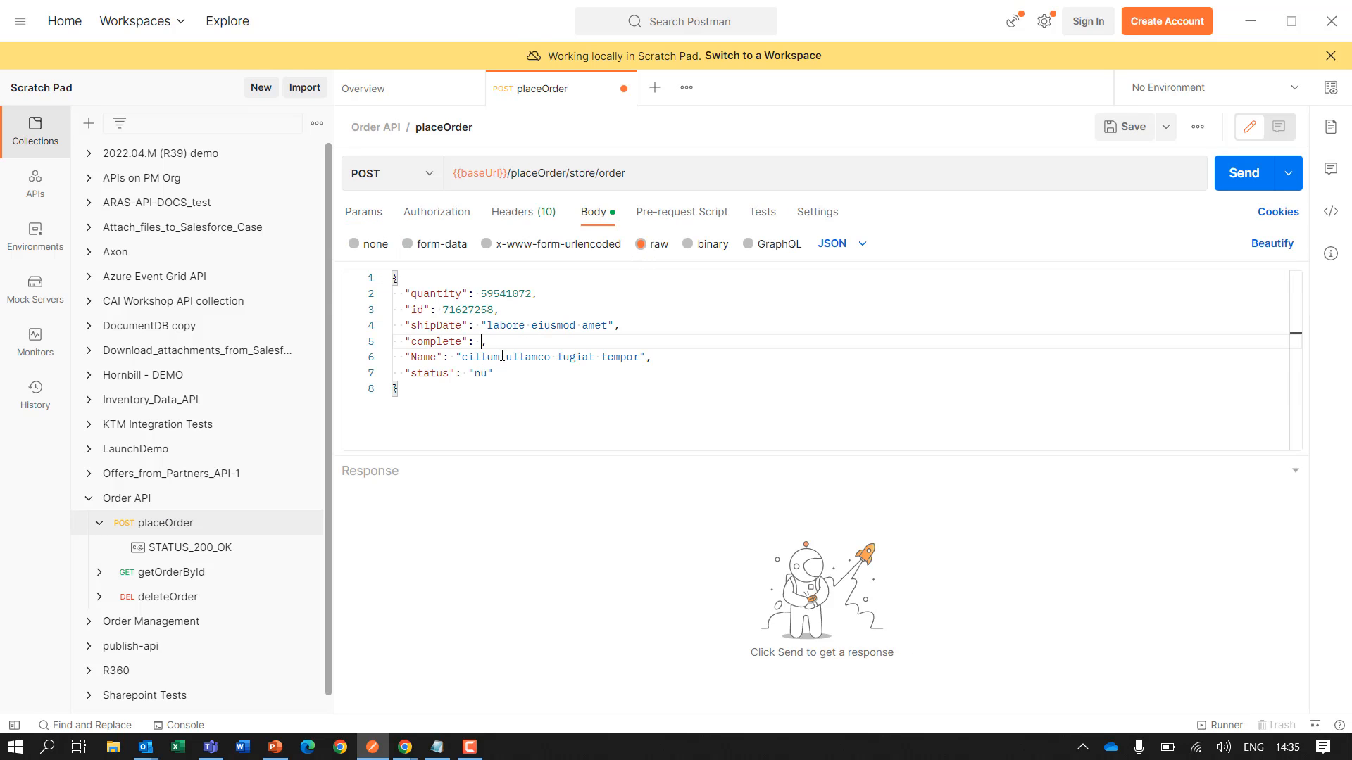
{"action": "type", "text": "true"}
Set placeOrder's authorization type to No Auth, send the request, and check the message in the response
{"action": "left_click", "coordinate": [462, 220]}
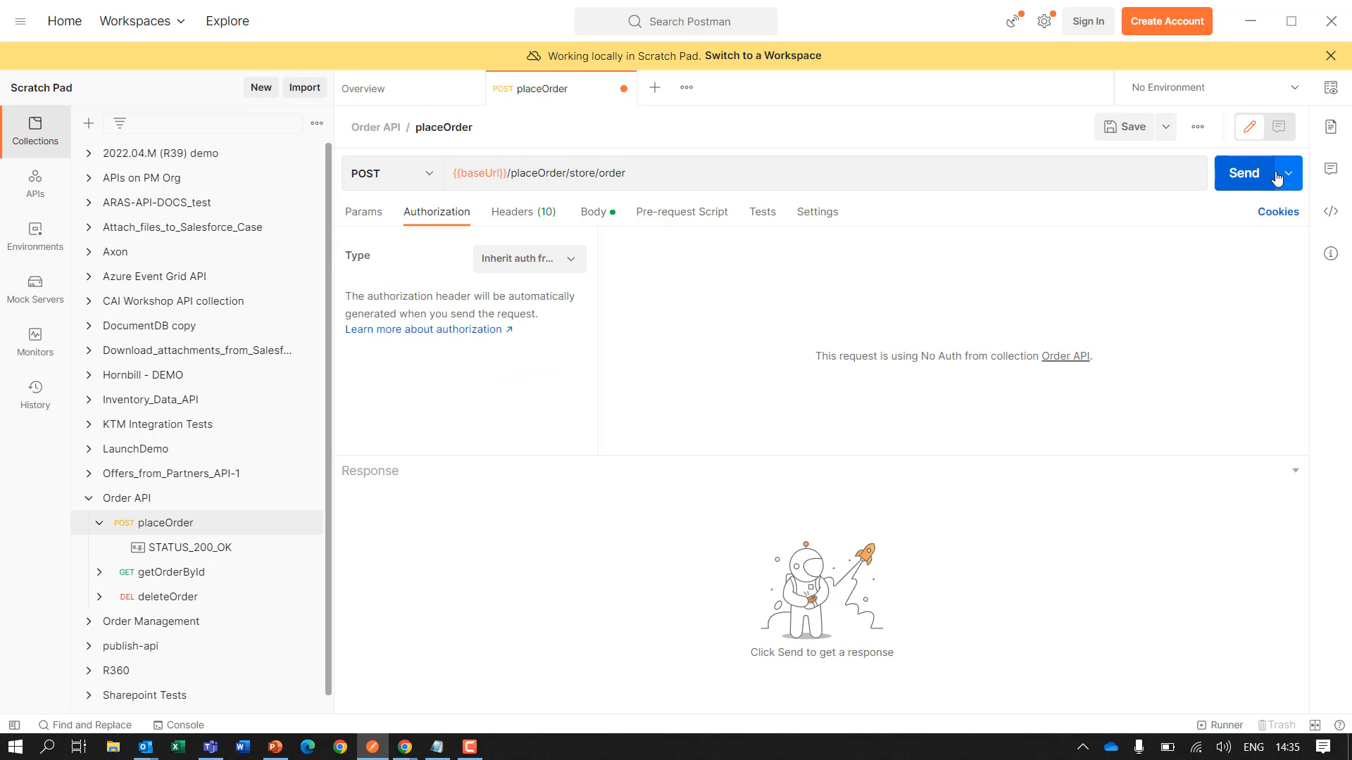
{"action": "left_click", "coordinate": [557, 259]}
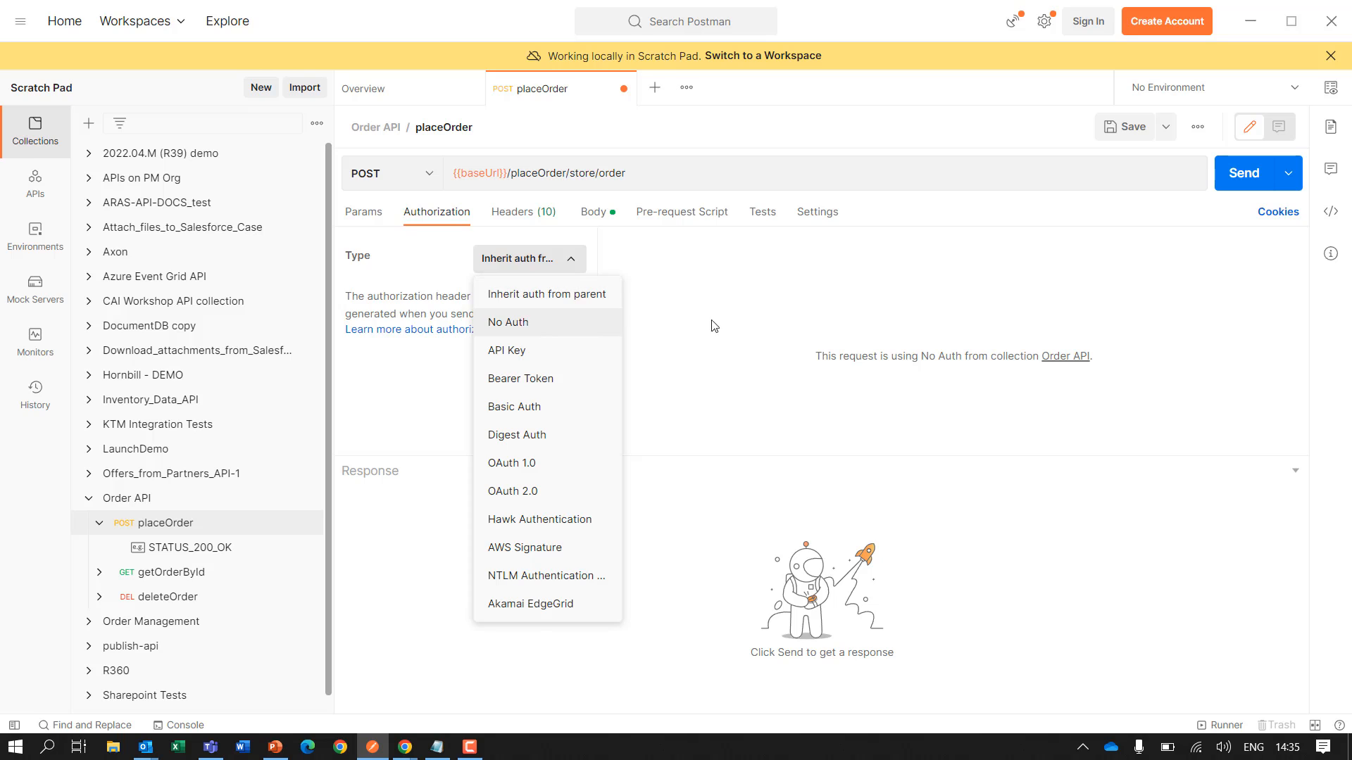
{"action": "left_click", "coordinate": [534, 318]}
{"action": "left_click", "coordinate": [1242, 176]}
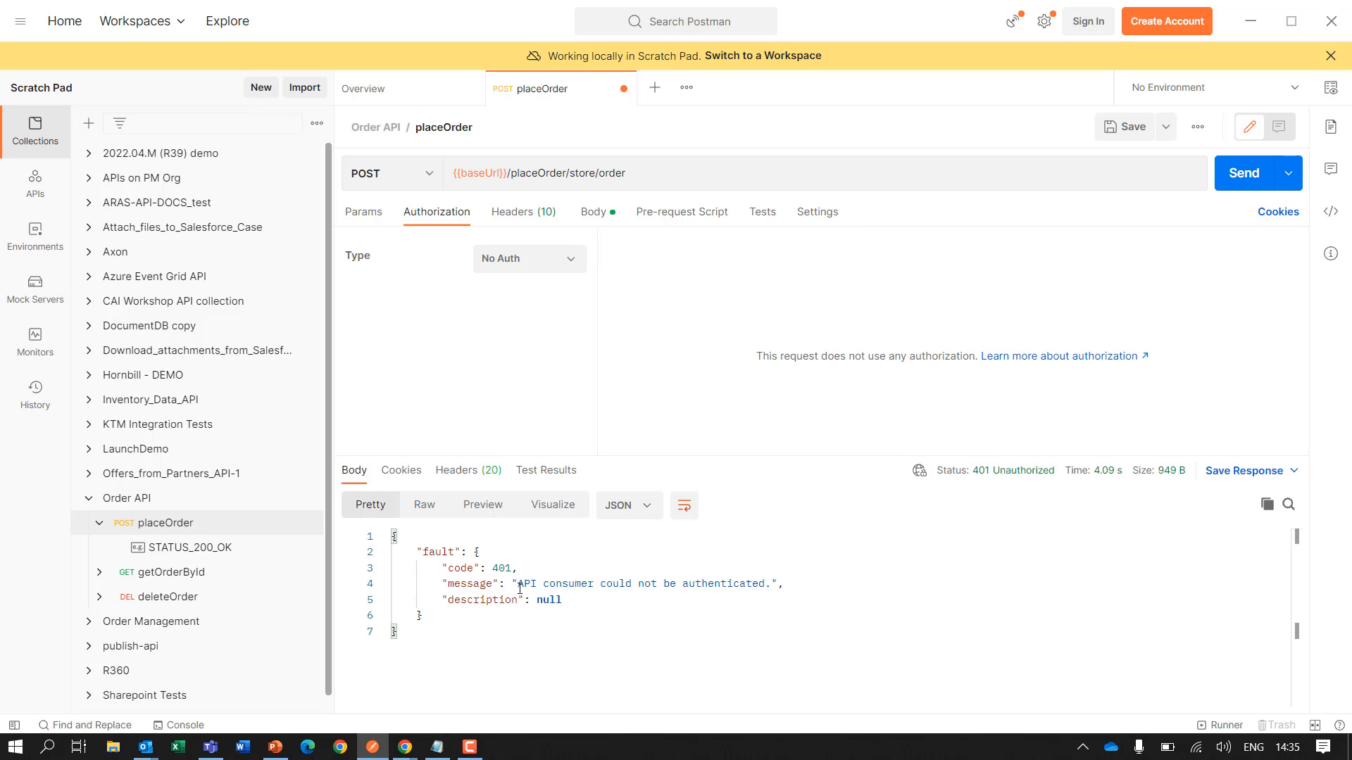
{"action": "left_click_drag", "start_coordinate": [520, 589], "coordinate": [767, 588]}
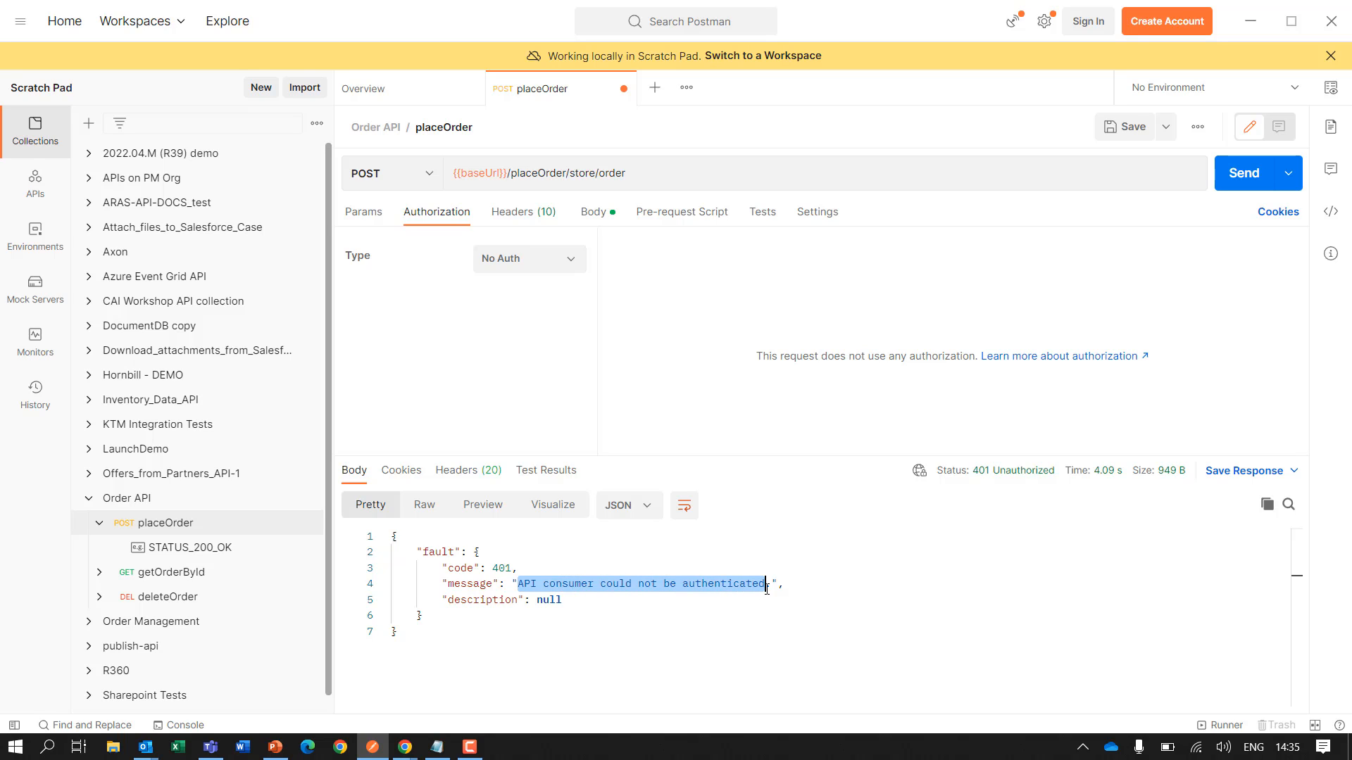
{"action": "left_click", "coordinate": [751, 612]}
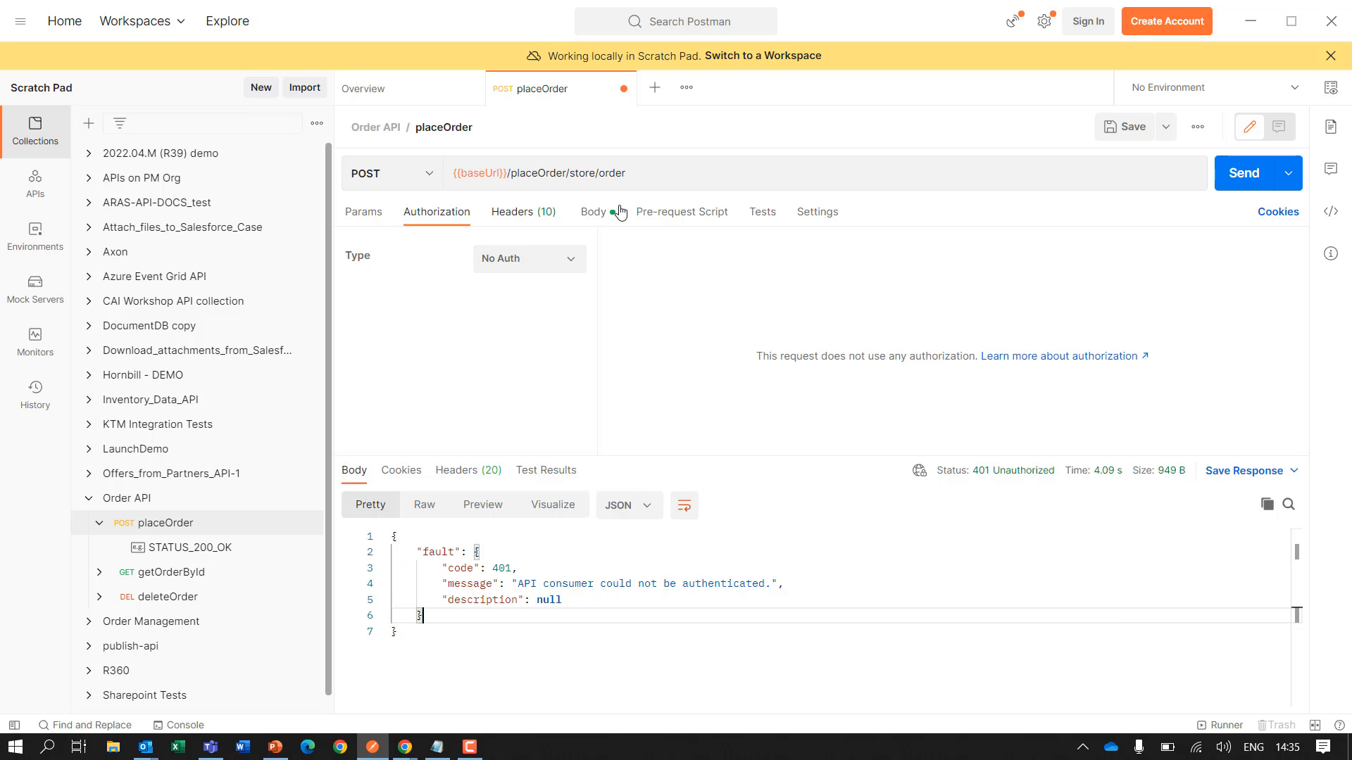
Set placeOrder's authorization to Bearer Token, replace the token with the access token copied from the Notepad note, and send the request
{"action": "left_click", "coordinate": [572, 262]}
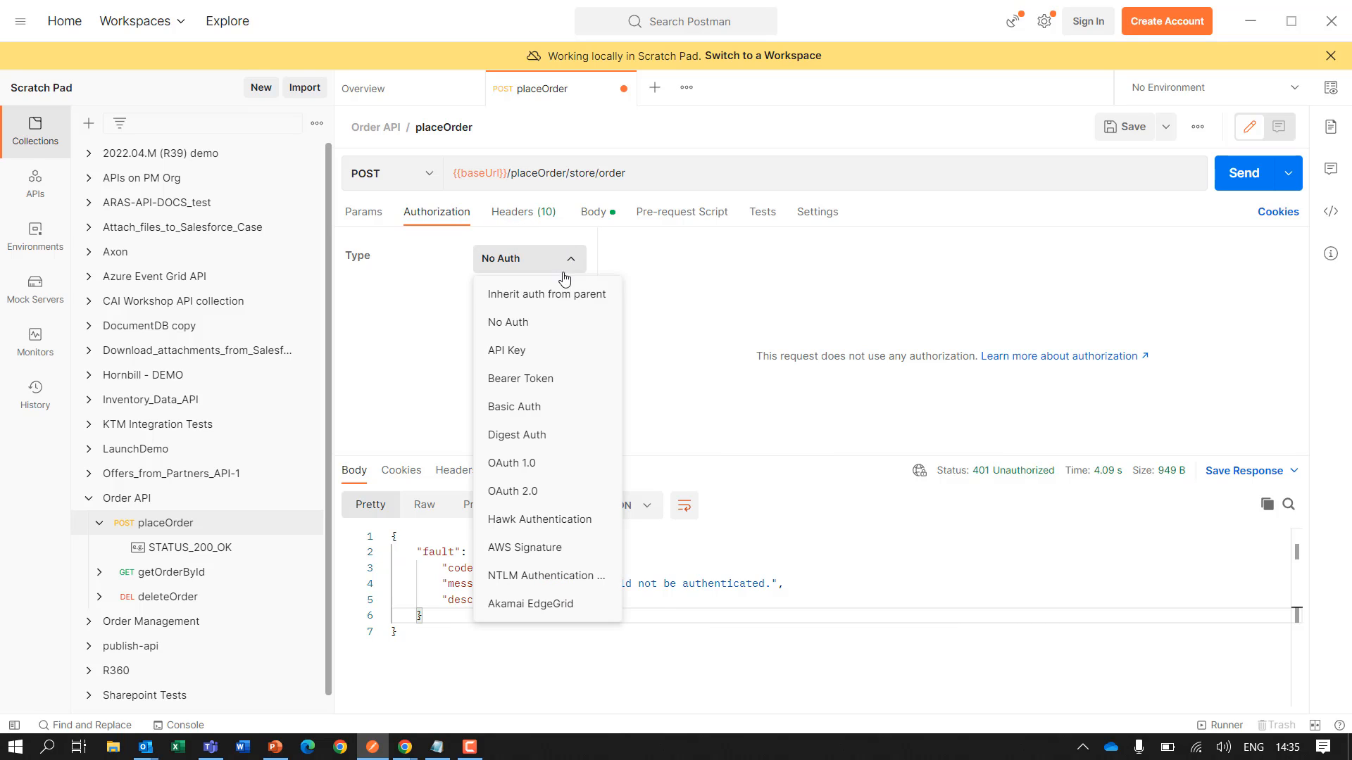
{"action": "left_click", "coordinate": [522, 384]}
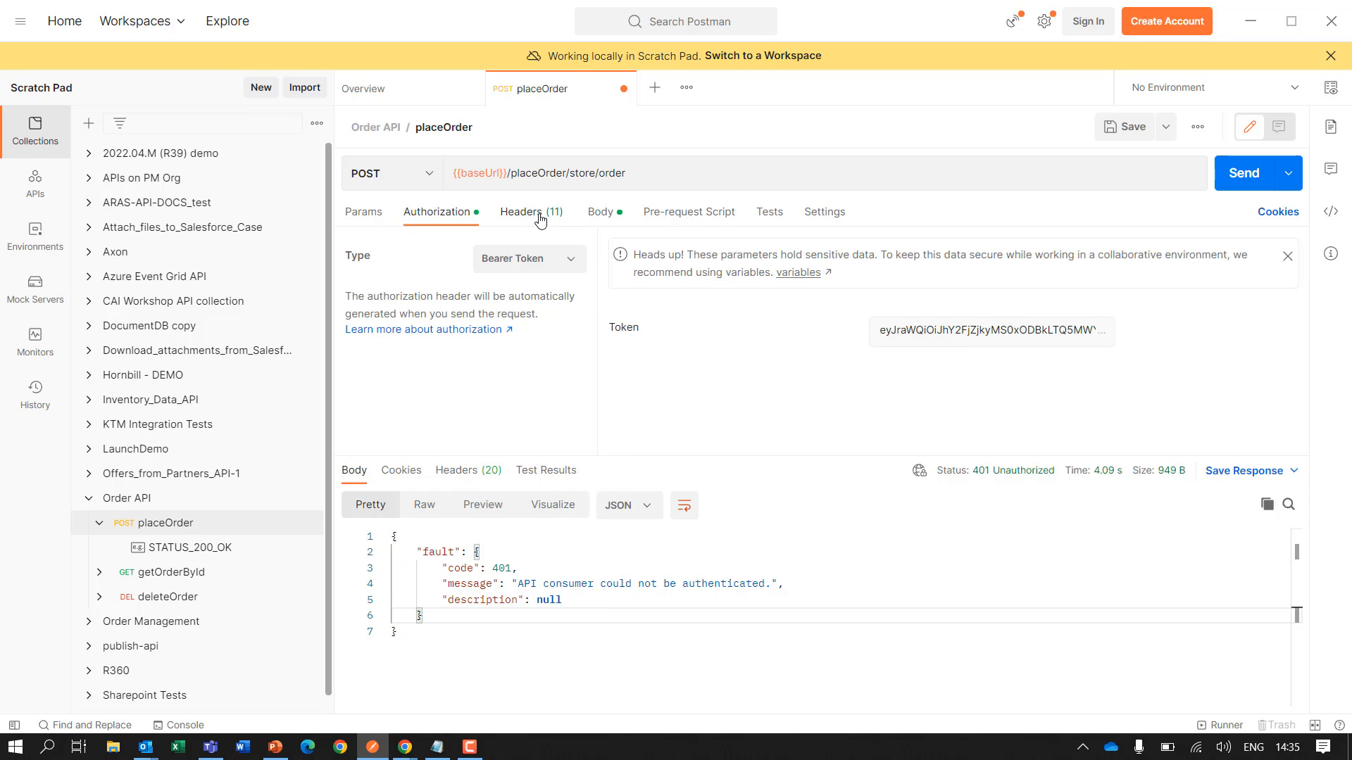
{"action": "key", "text": "alt+Tab"}
{"action": "key", "text": "alt+Tab"}
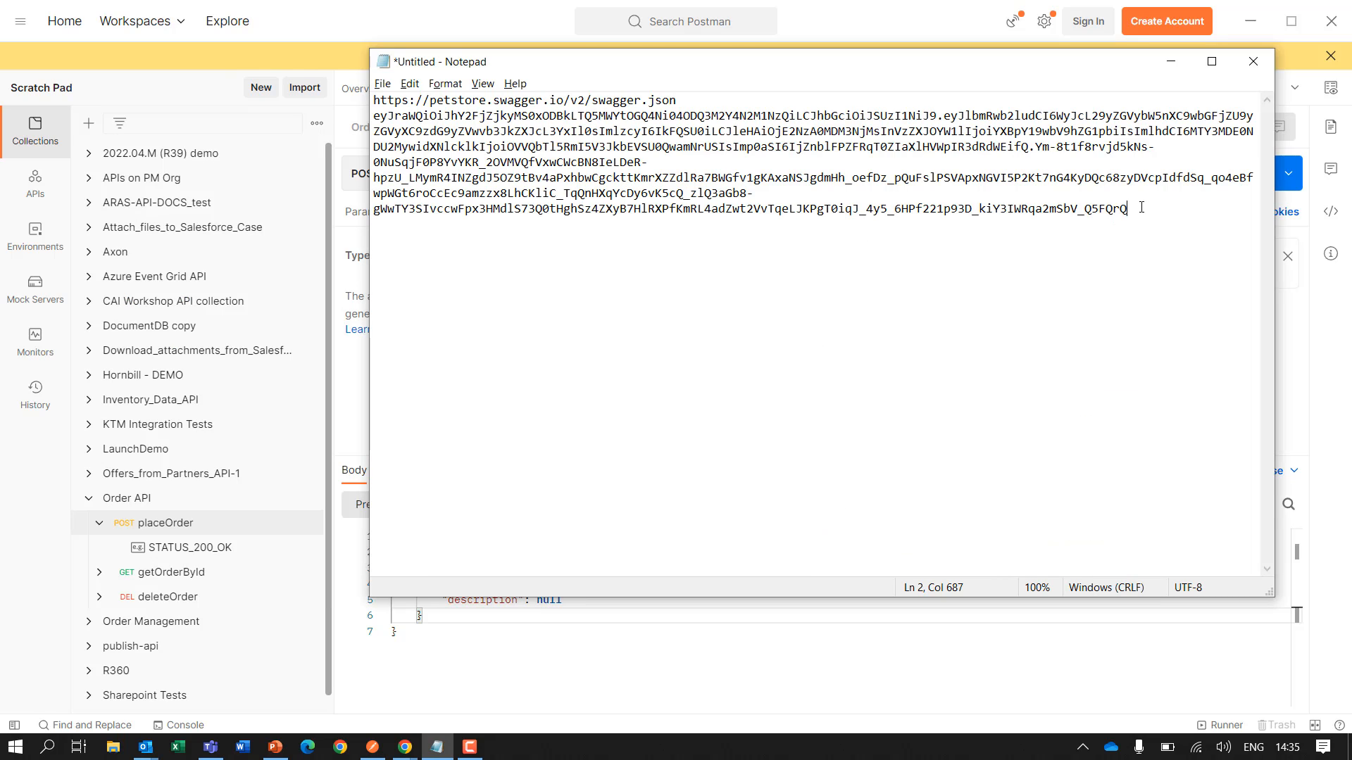
{"action": "left_click_drag", "start_coordinate": [1142, 207], "coordinate": [366, 113]}
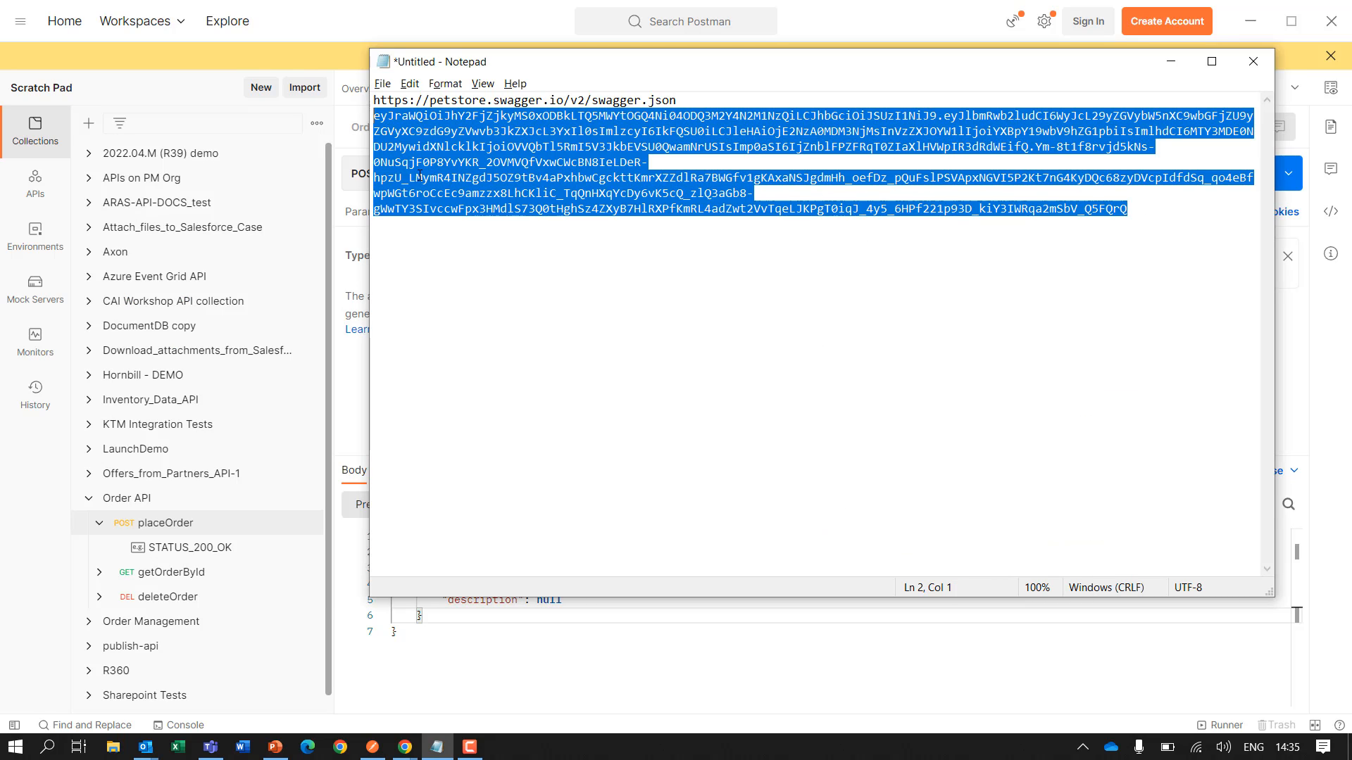
{"action": "key", "text": "alt+Tab"}
{"action": "left_click", "coordinate": [920, 338]}
{"action": "key", "text": "ctrl+a"}
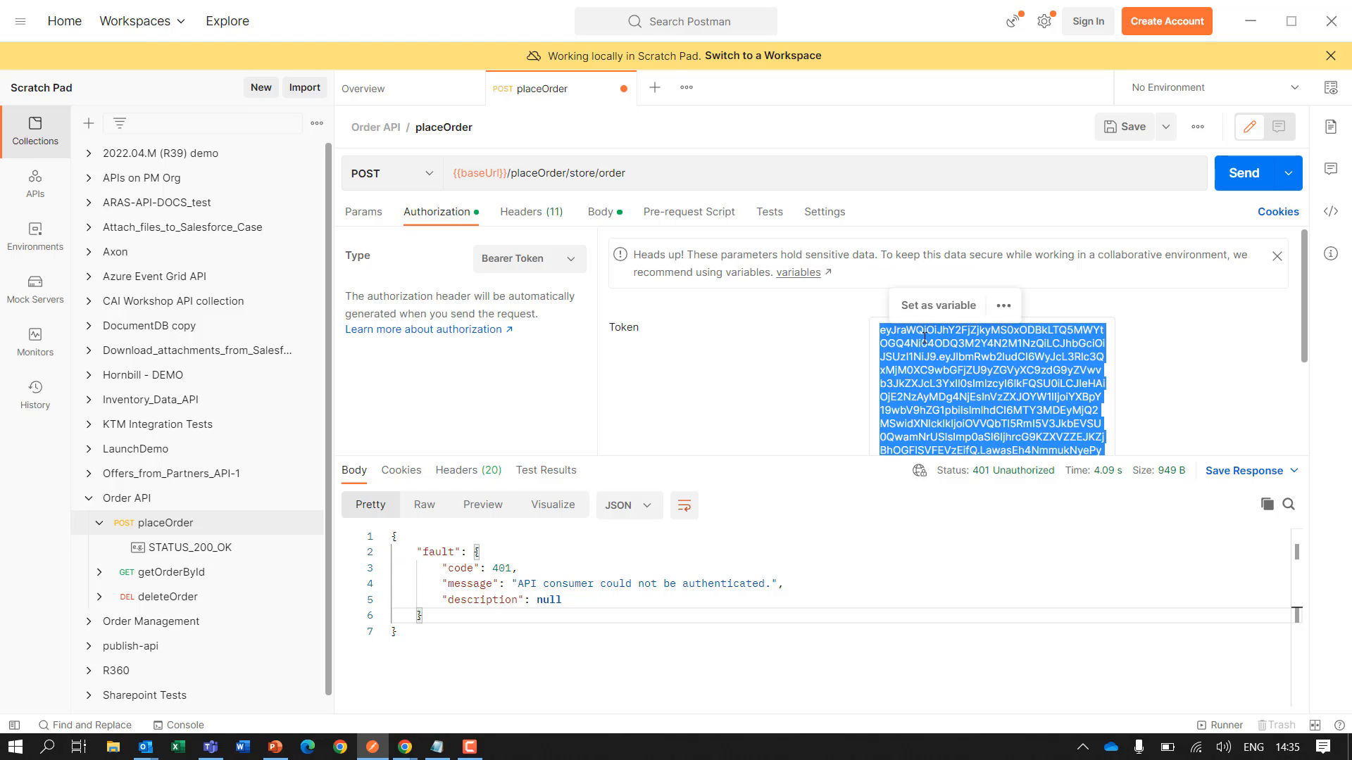
{"action": "key", "text": "ctrl+v"}
{"action": "left_click", "coordinate": [1239, 174]}
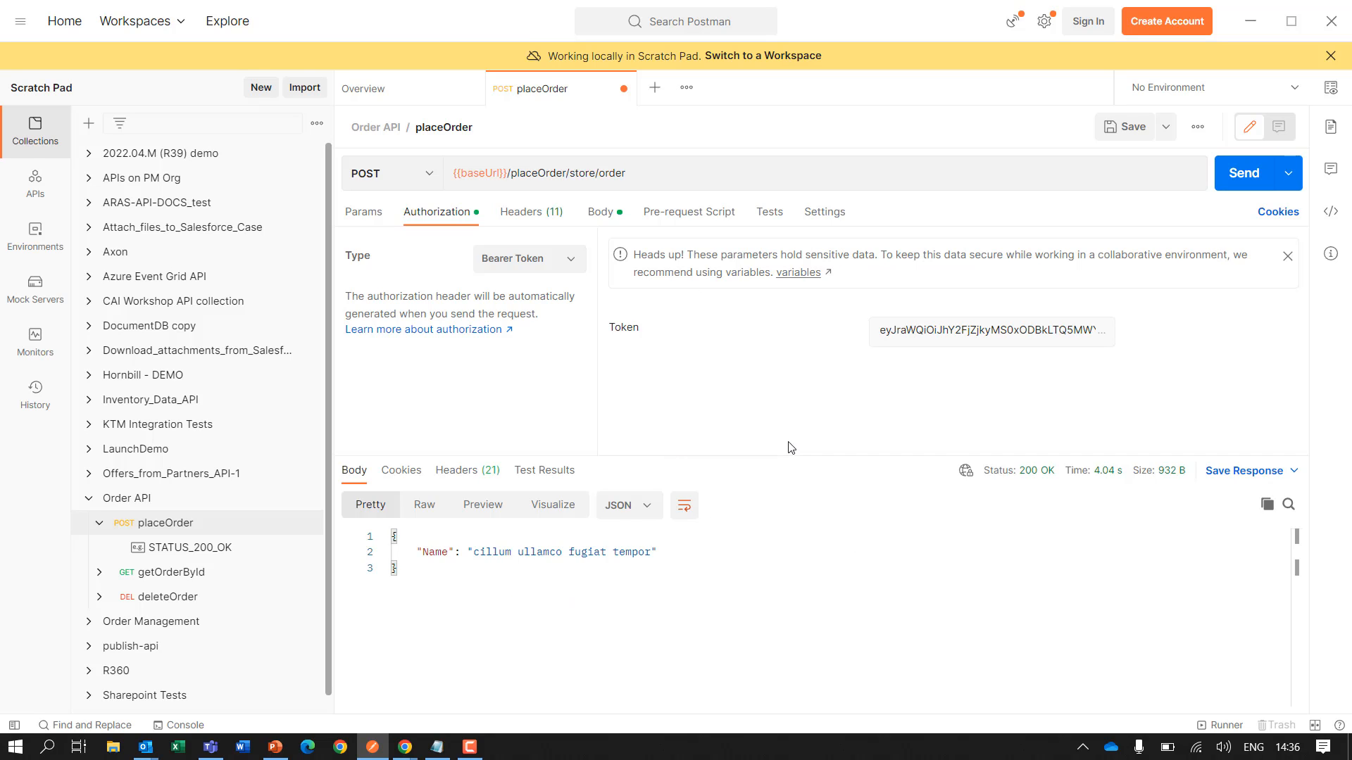
{"action": "left_click_drag", "start_coordinate": [794, 456], "coordinate": [807, 339]}
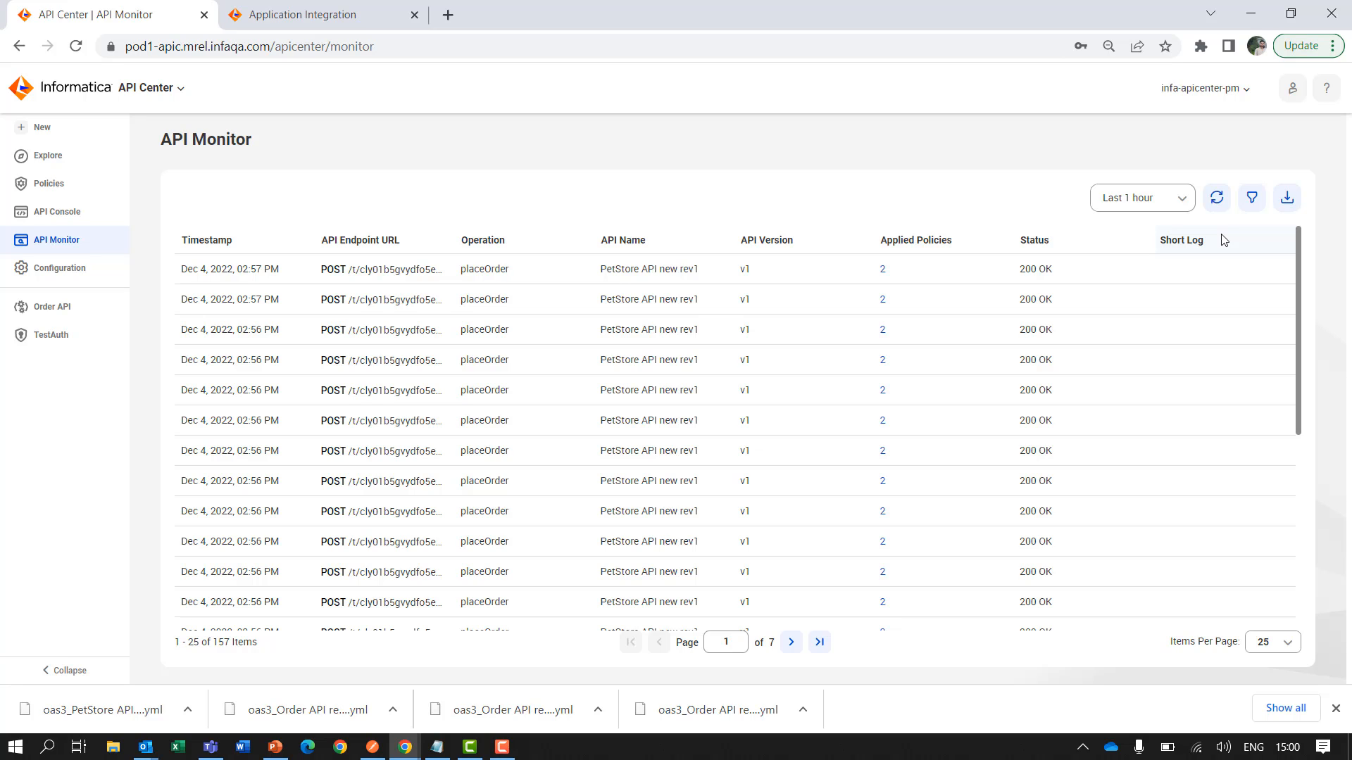
Refresh the API Monitor log in API Center and examine the statuses of the Order API rev2 calls and the available time ranges
{"action": "left_click", "coordinate": [1220, 208]}
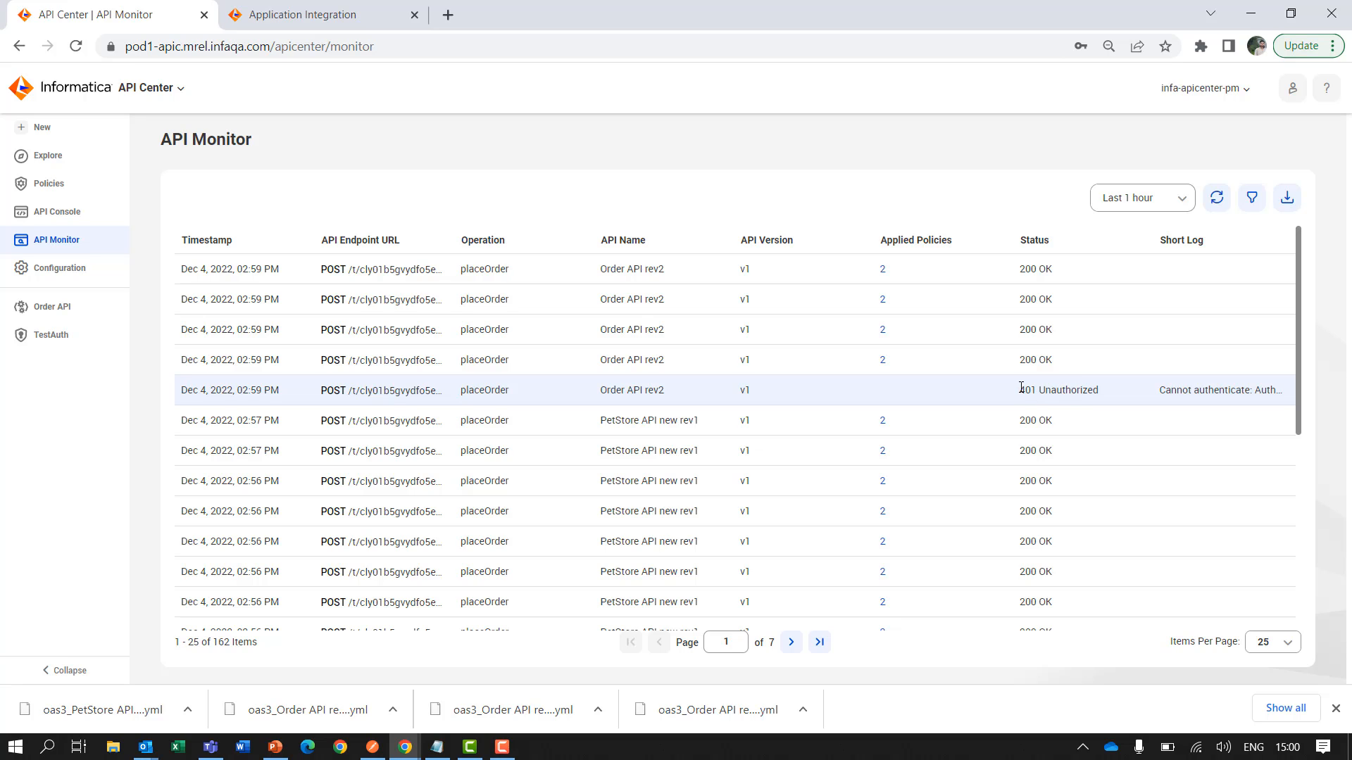
{"action": "left_click_drag", "start_coordinate": [1020, 389], "coordinate": [1100, 389]}
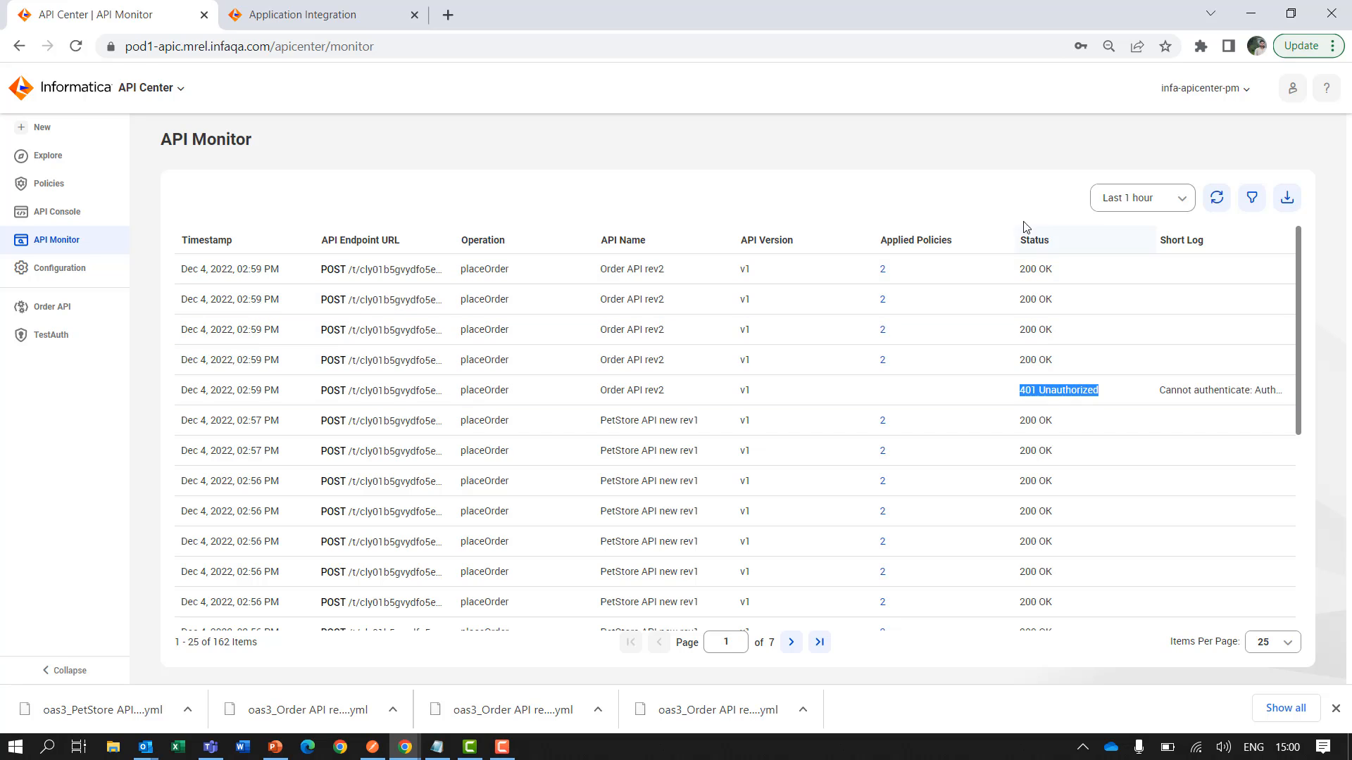
{"action": "left_click", "coordinate": [1014, 203]}
{"action": "left_click", "coordinate": [1129, 203]}
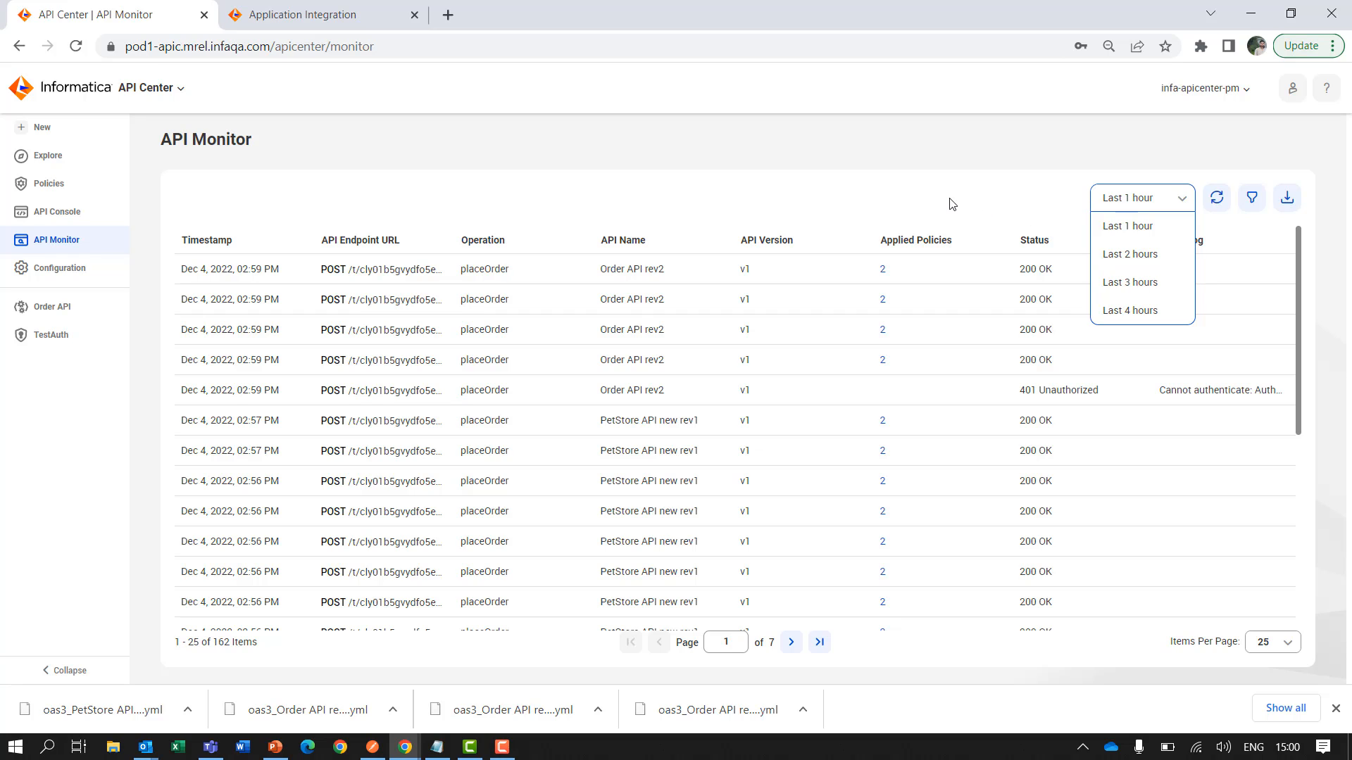
{"action": "left_click", "coordinate": [885, 198]}
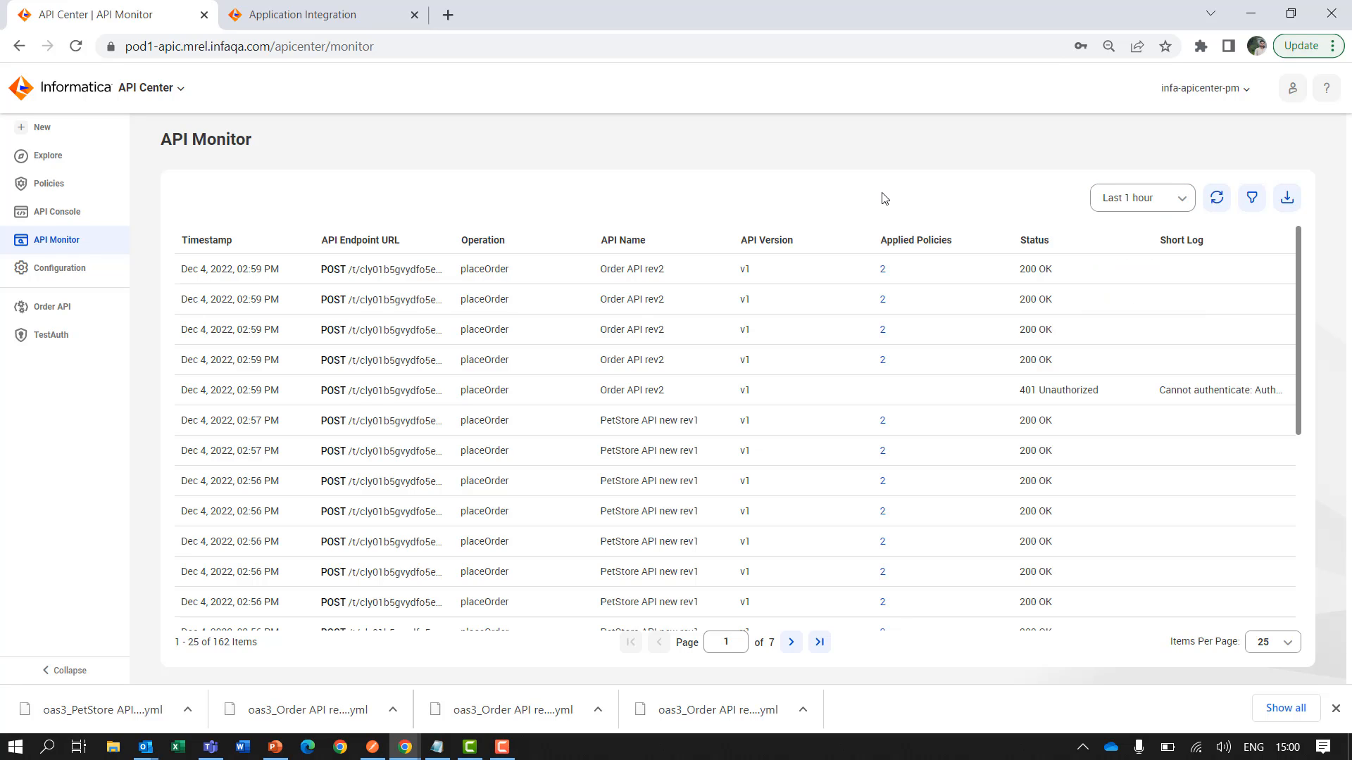